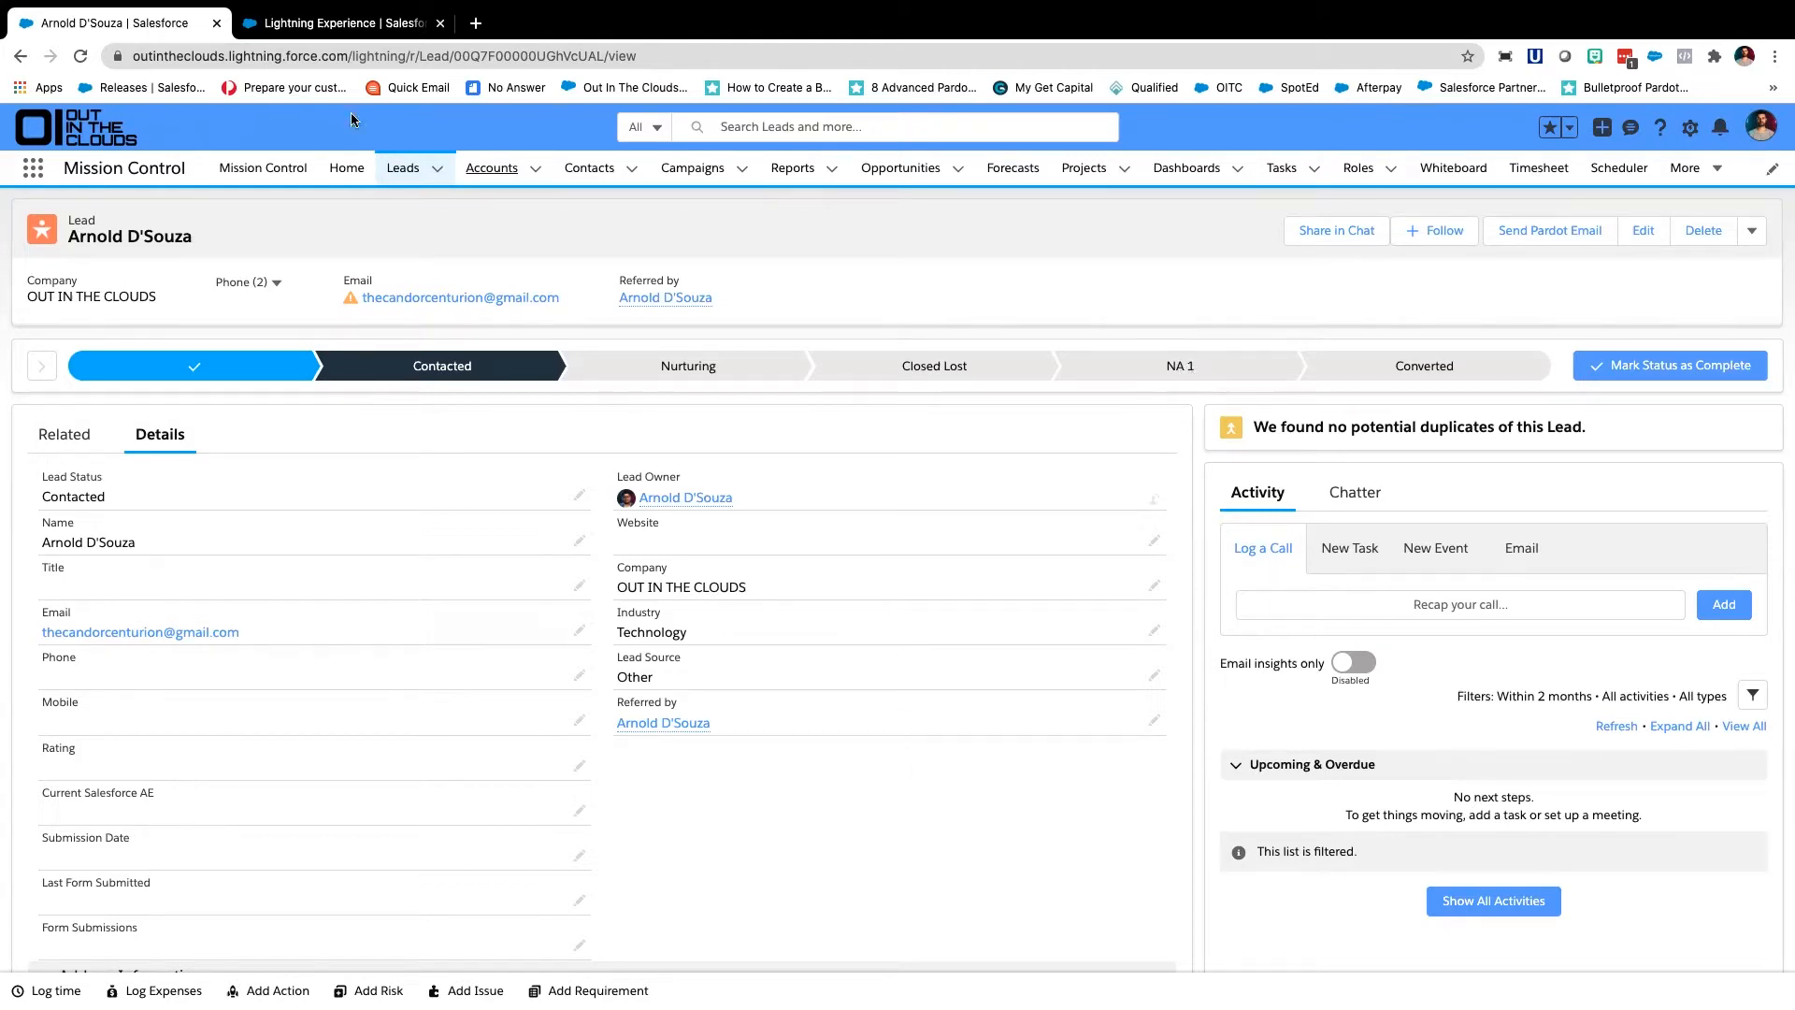
Switch to the open Pardot page, go to Automation Rules and start a new automation rule
left_click(308, 26)
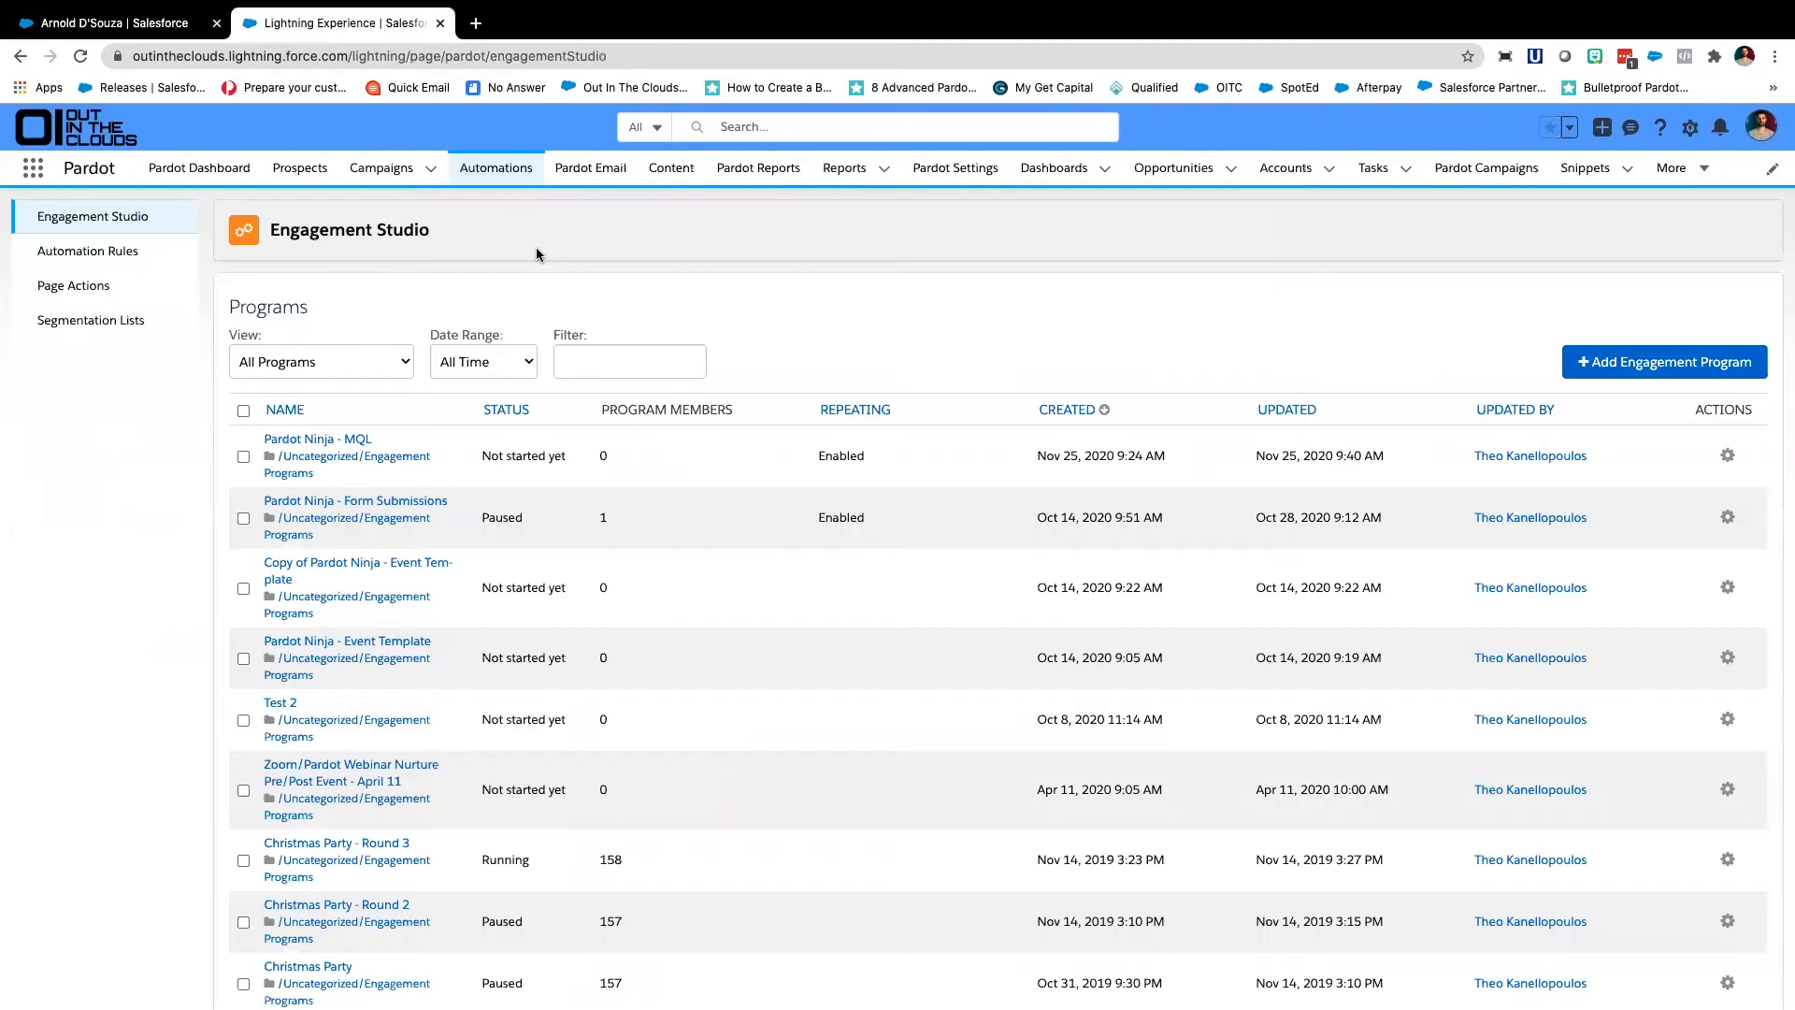
left_click(93, 253)
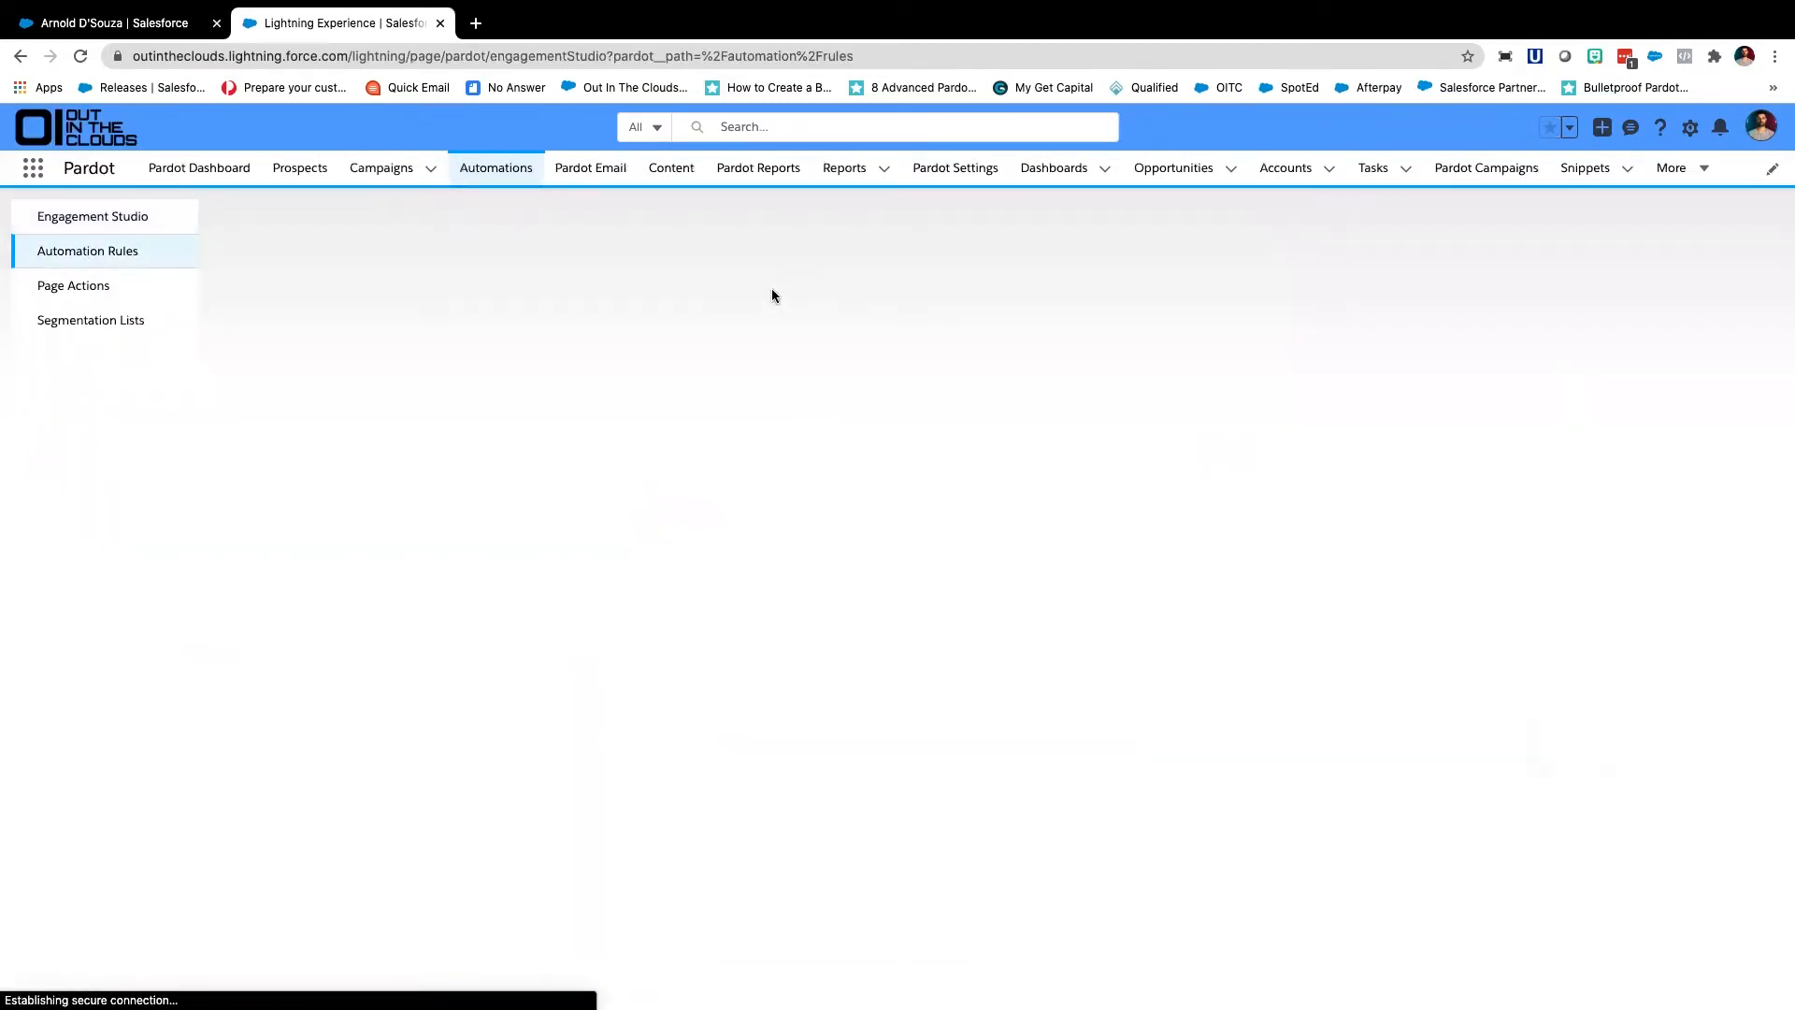
left_click(1577, 374)
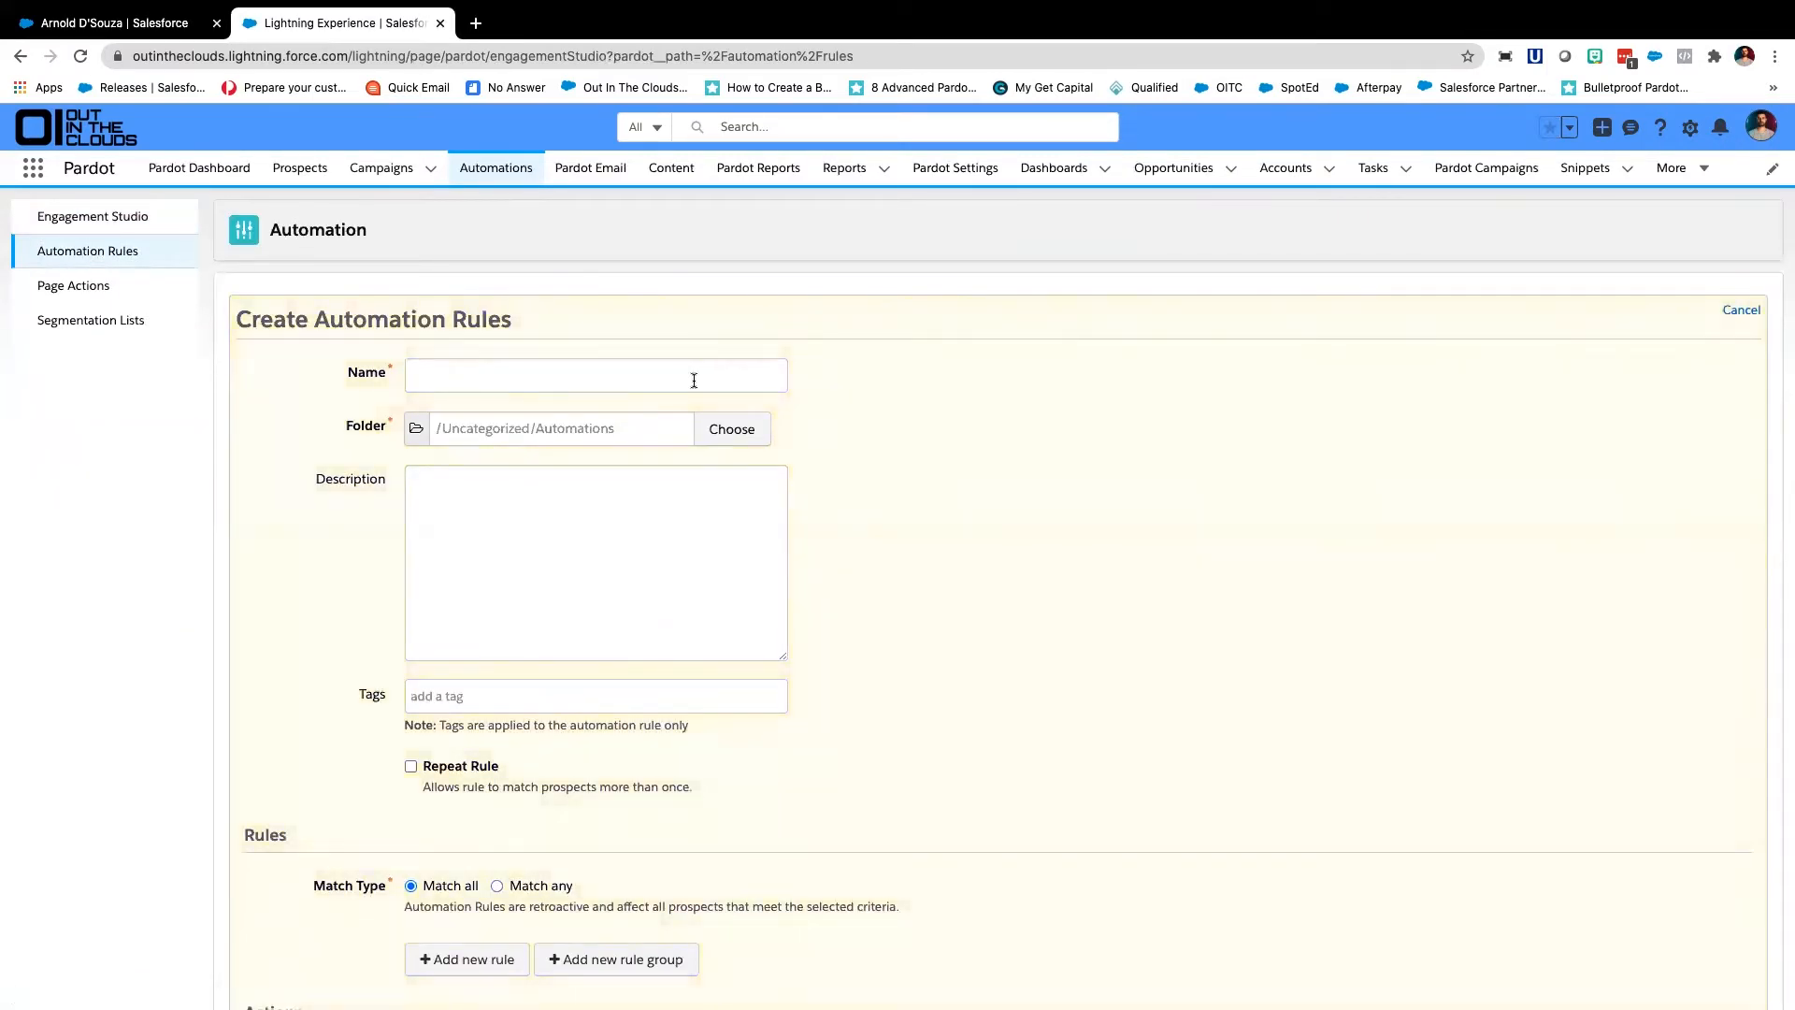
Name the automation rule "Pardot Ninja - NA1 Email"
left_click(693, 379)
type("Pard")
key("Down")
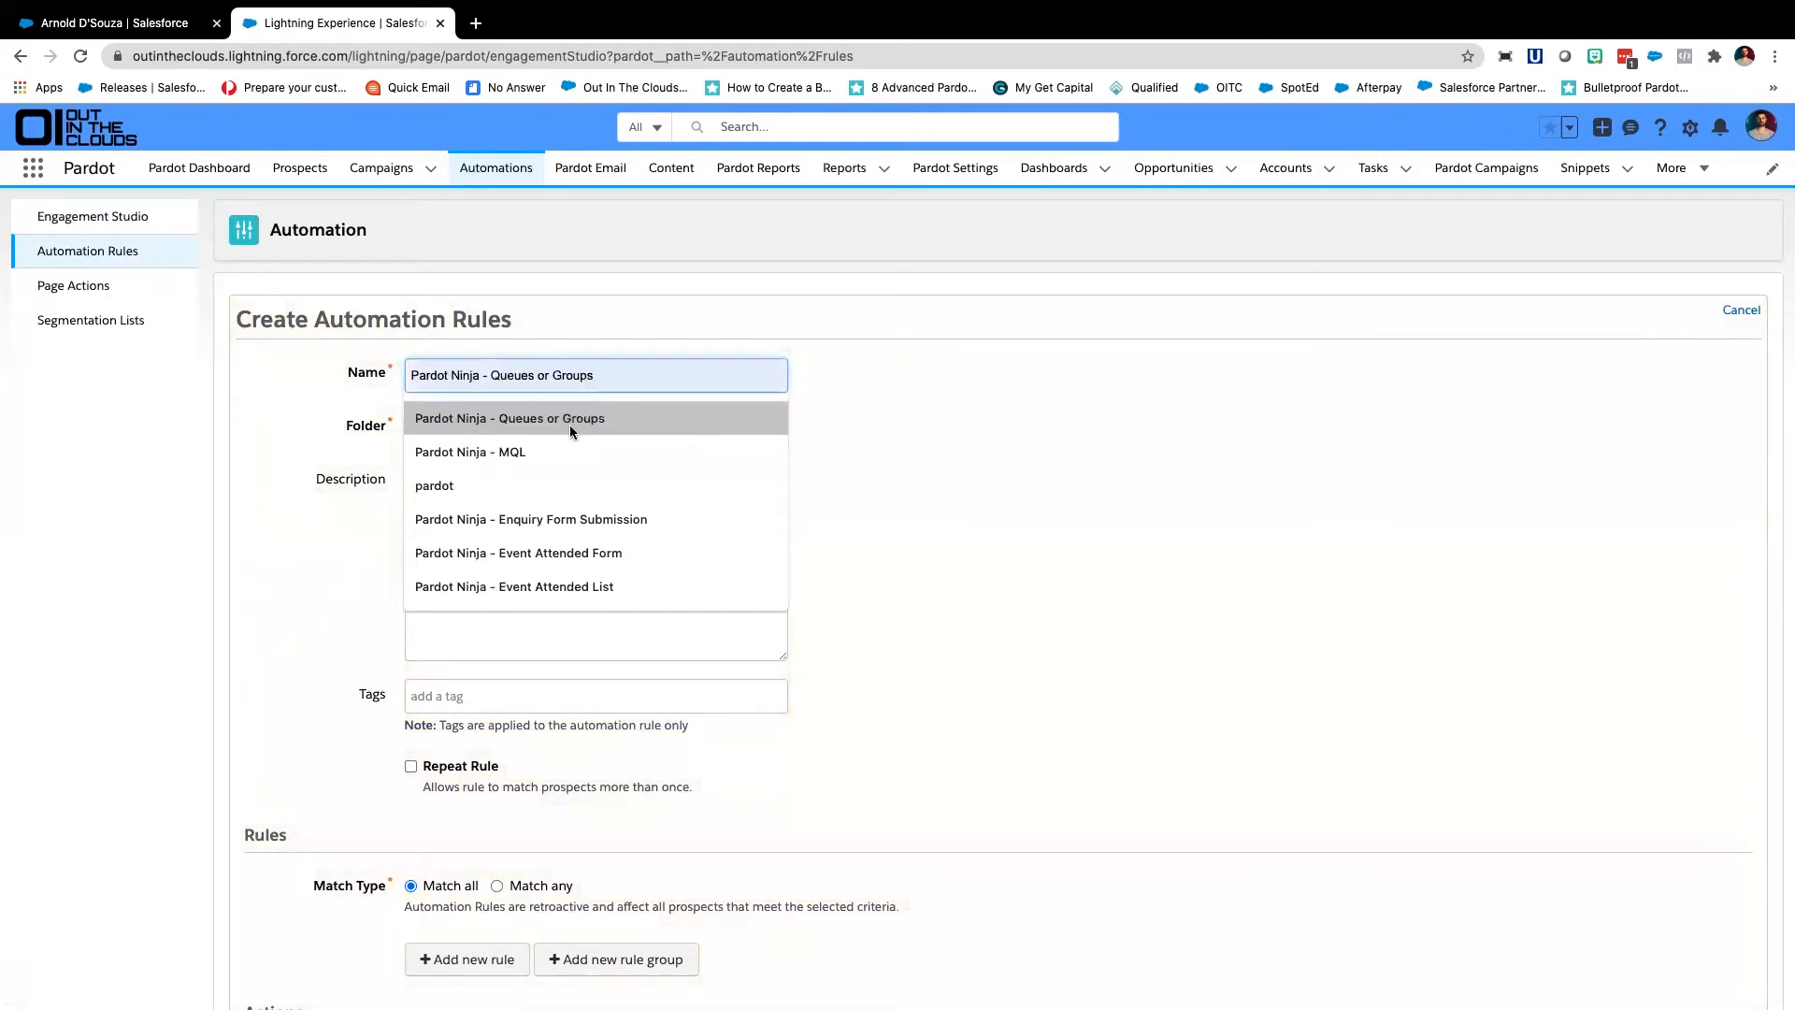
key("Return")
left_click_drag(617, 374, 494, 371)
type("NA")
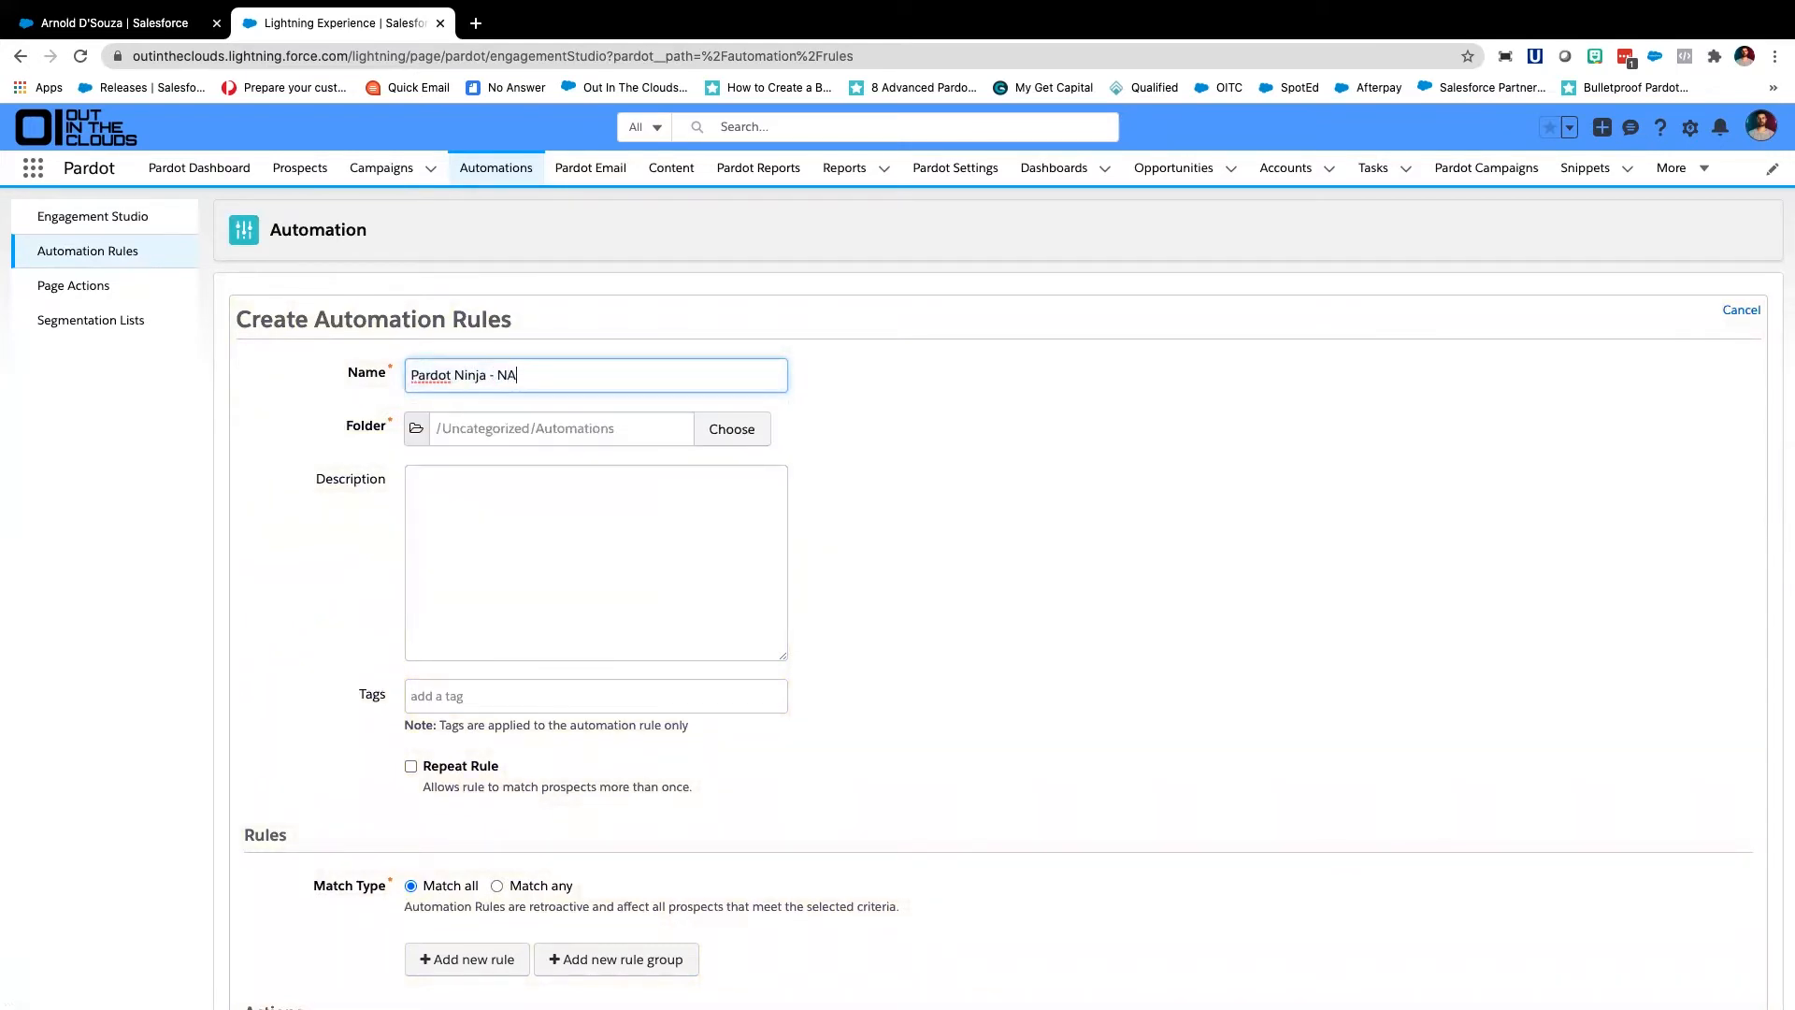
type("1 Email")
Add a criterion for the prospect custom field Lead Status with the operator "is", and check the selectable status values
scroll(888, 419, "down", 2)
scroll(888, 426, "down", 2)
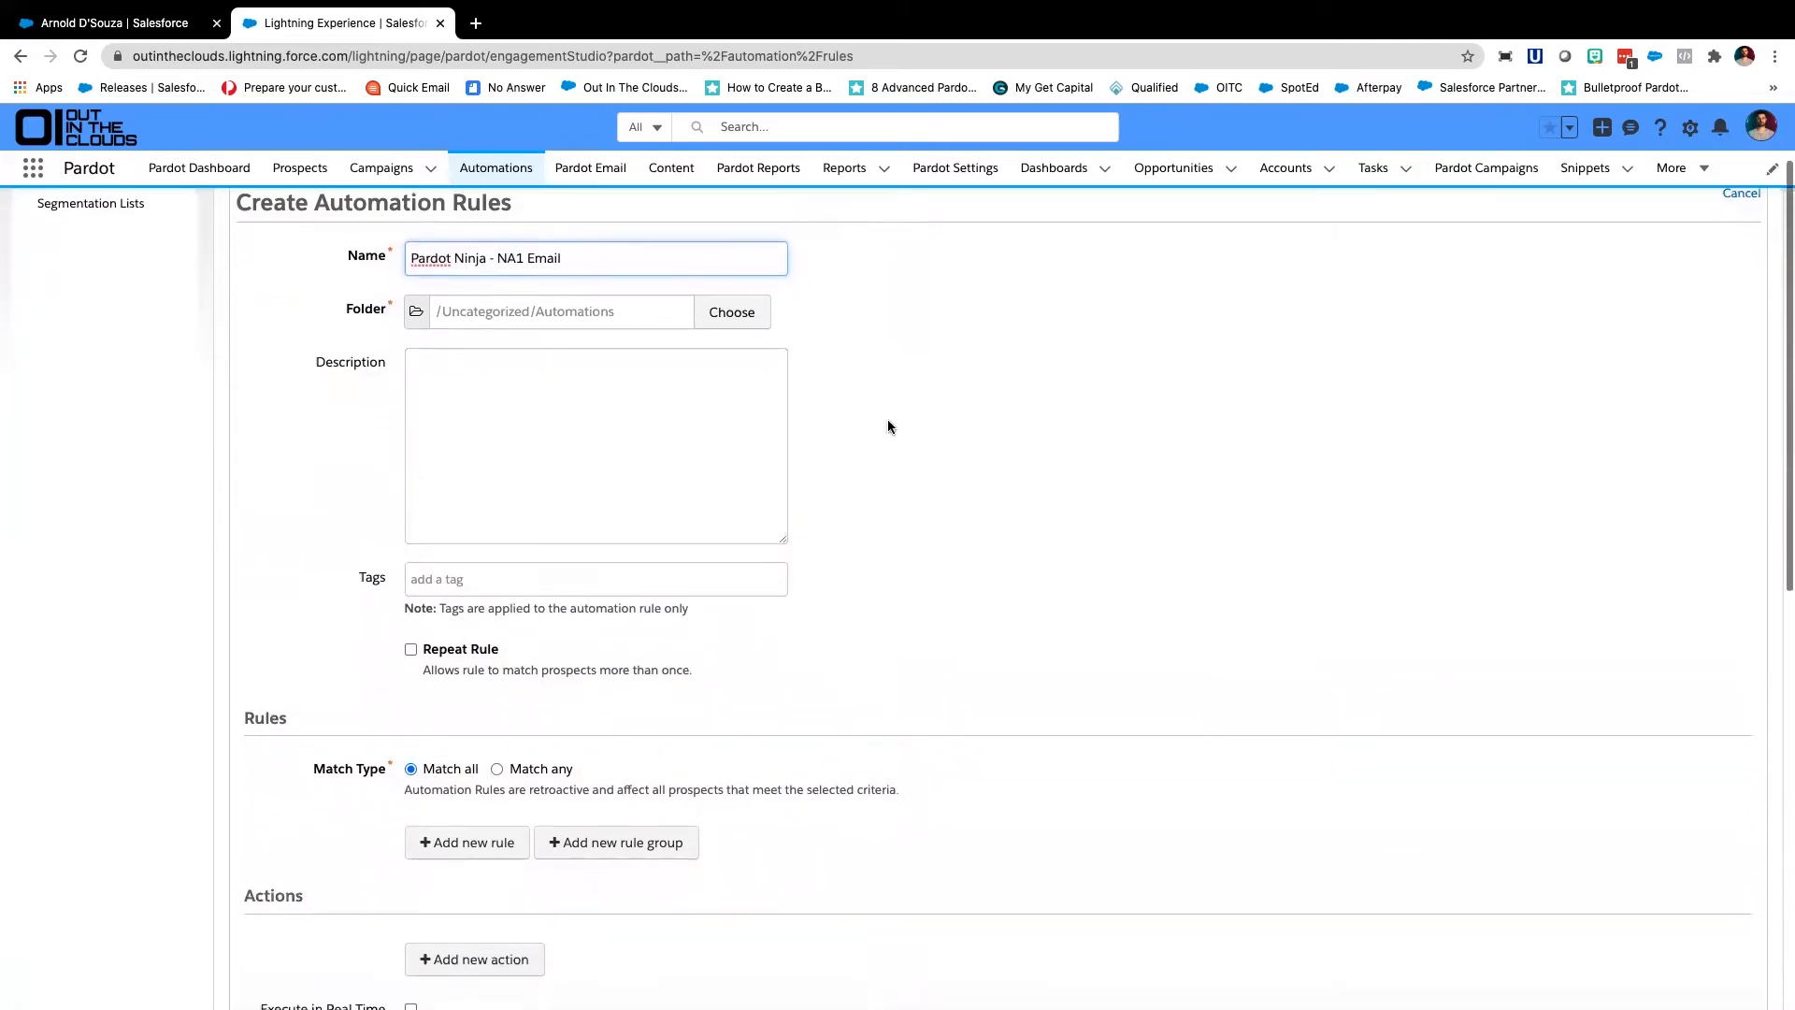
scroll(888, 427, "down", 1)
scroll(889, 421, "down", 5)
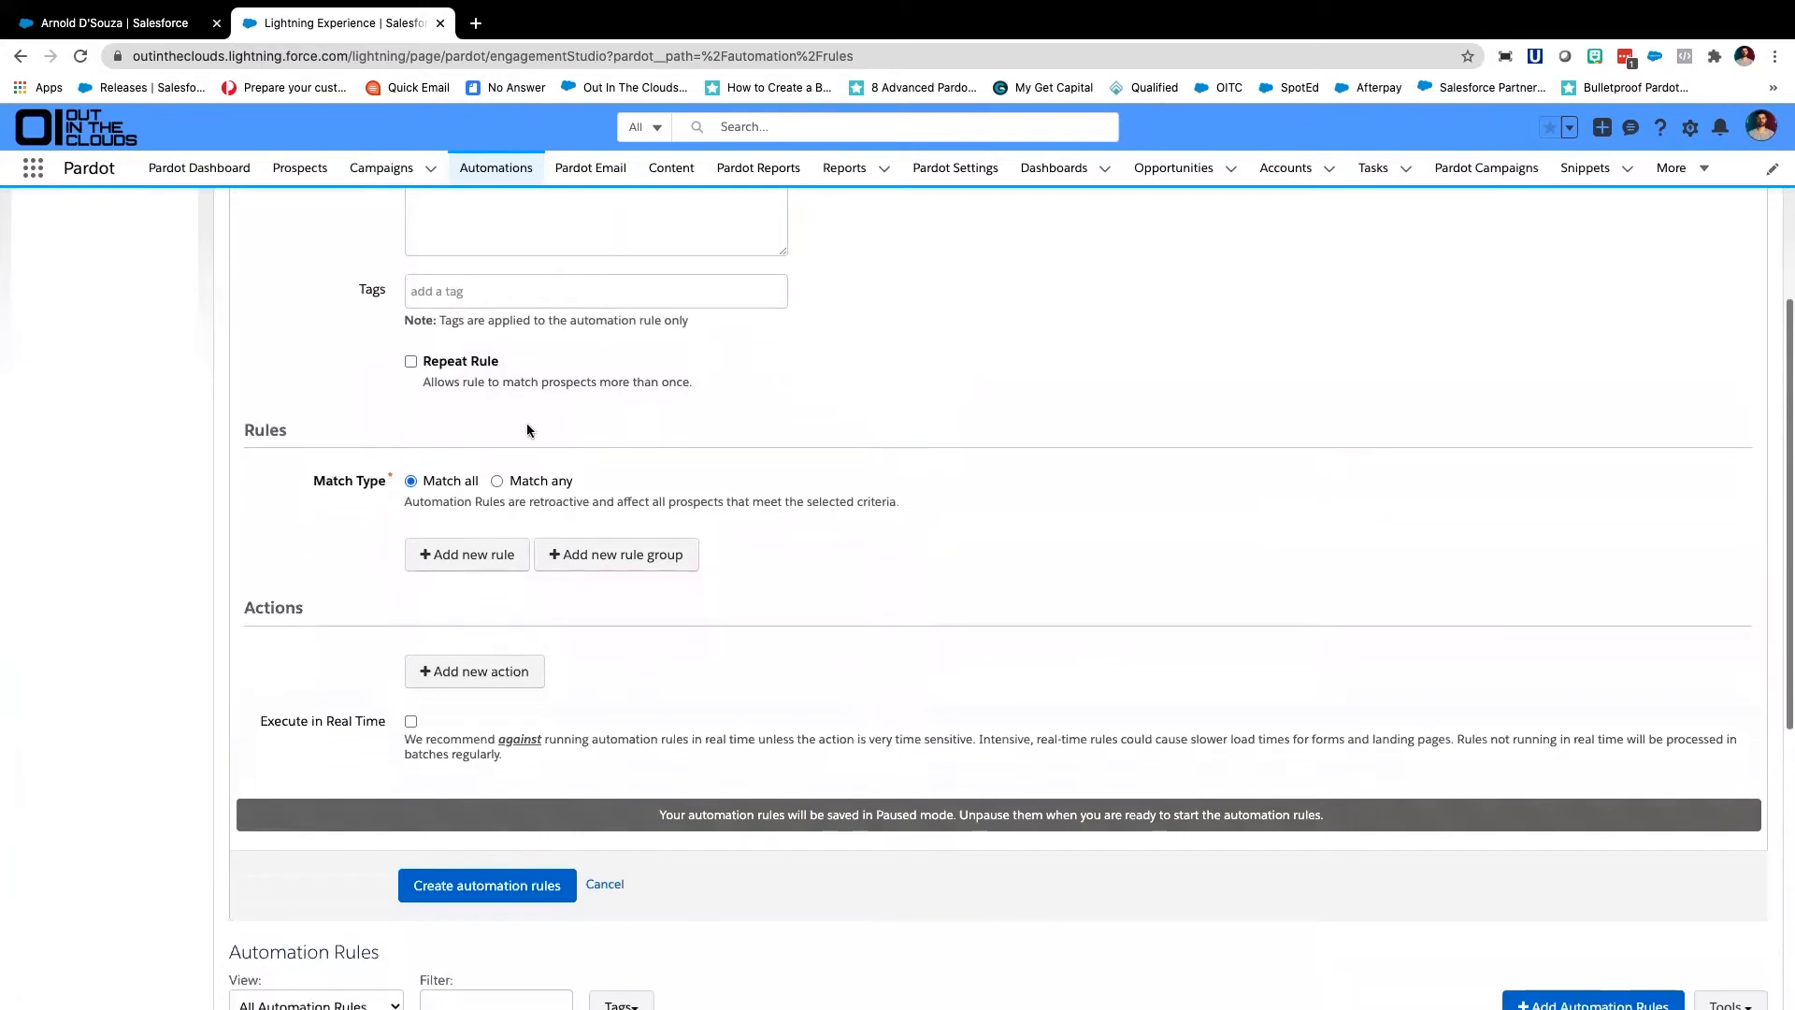
left_click(426, 564)
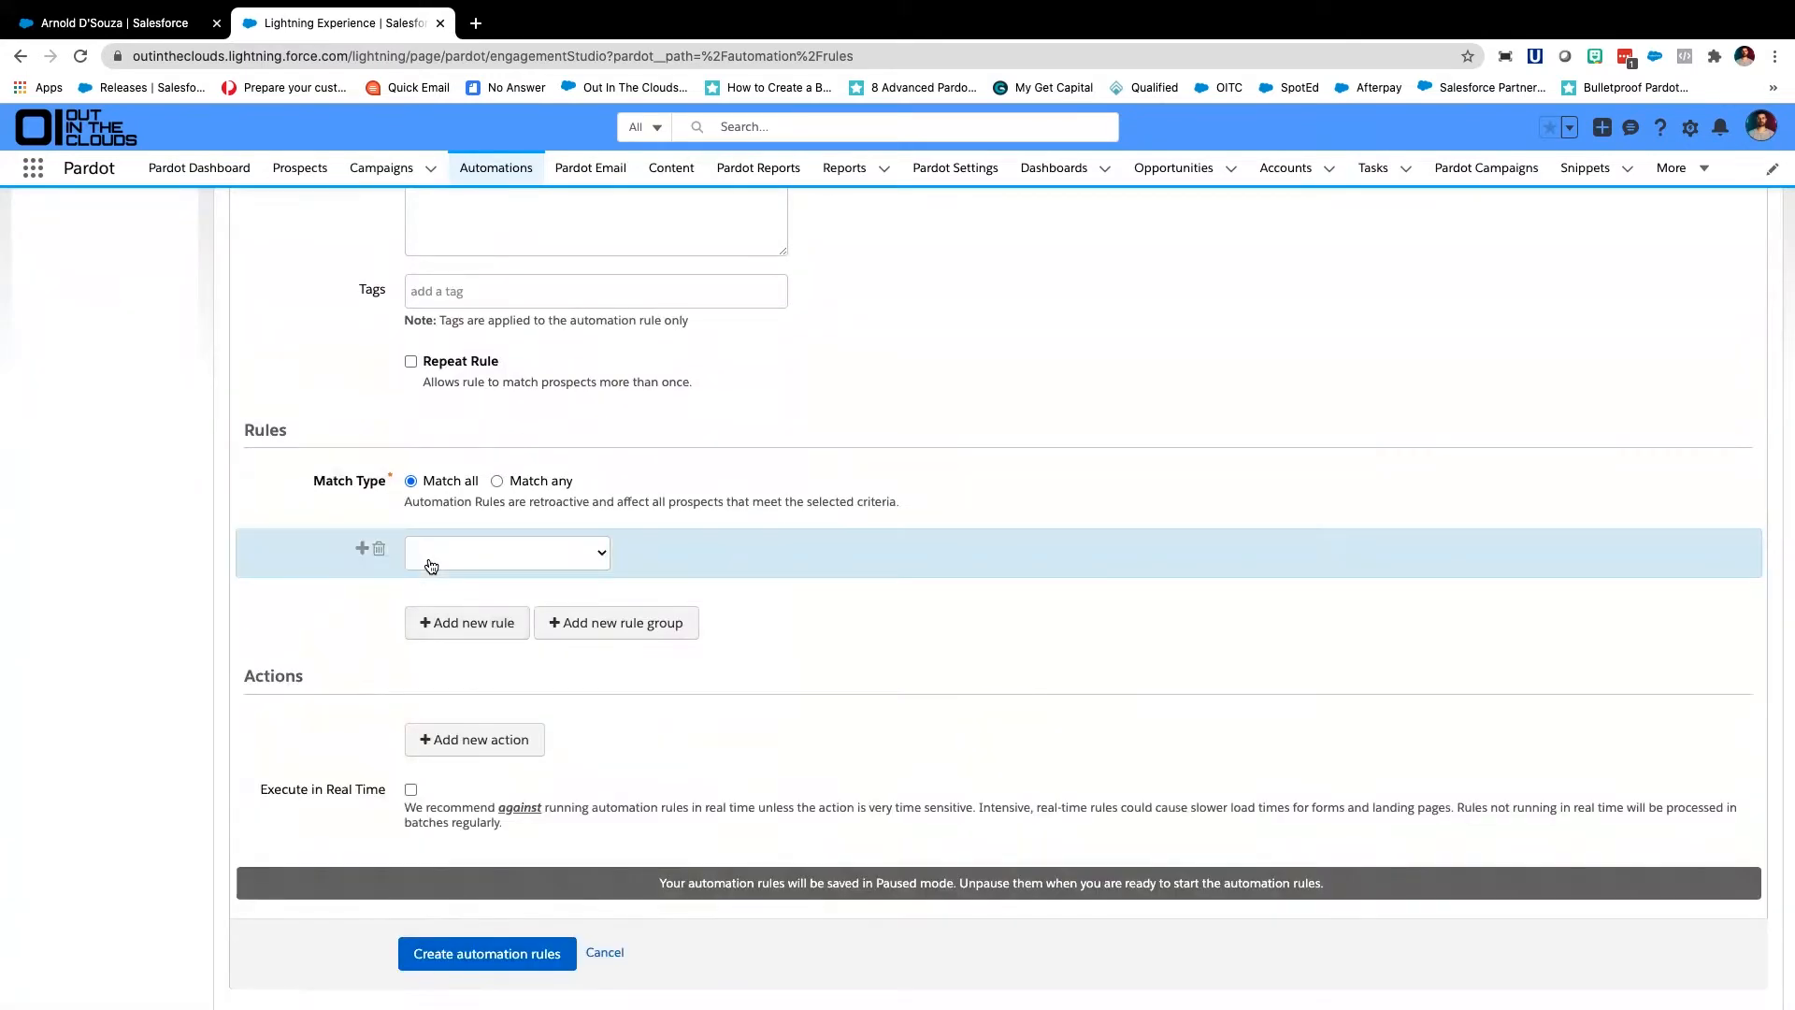
left_click(458, 559)
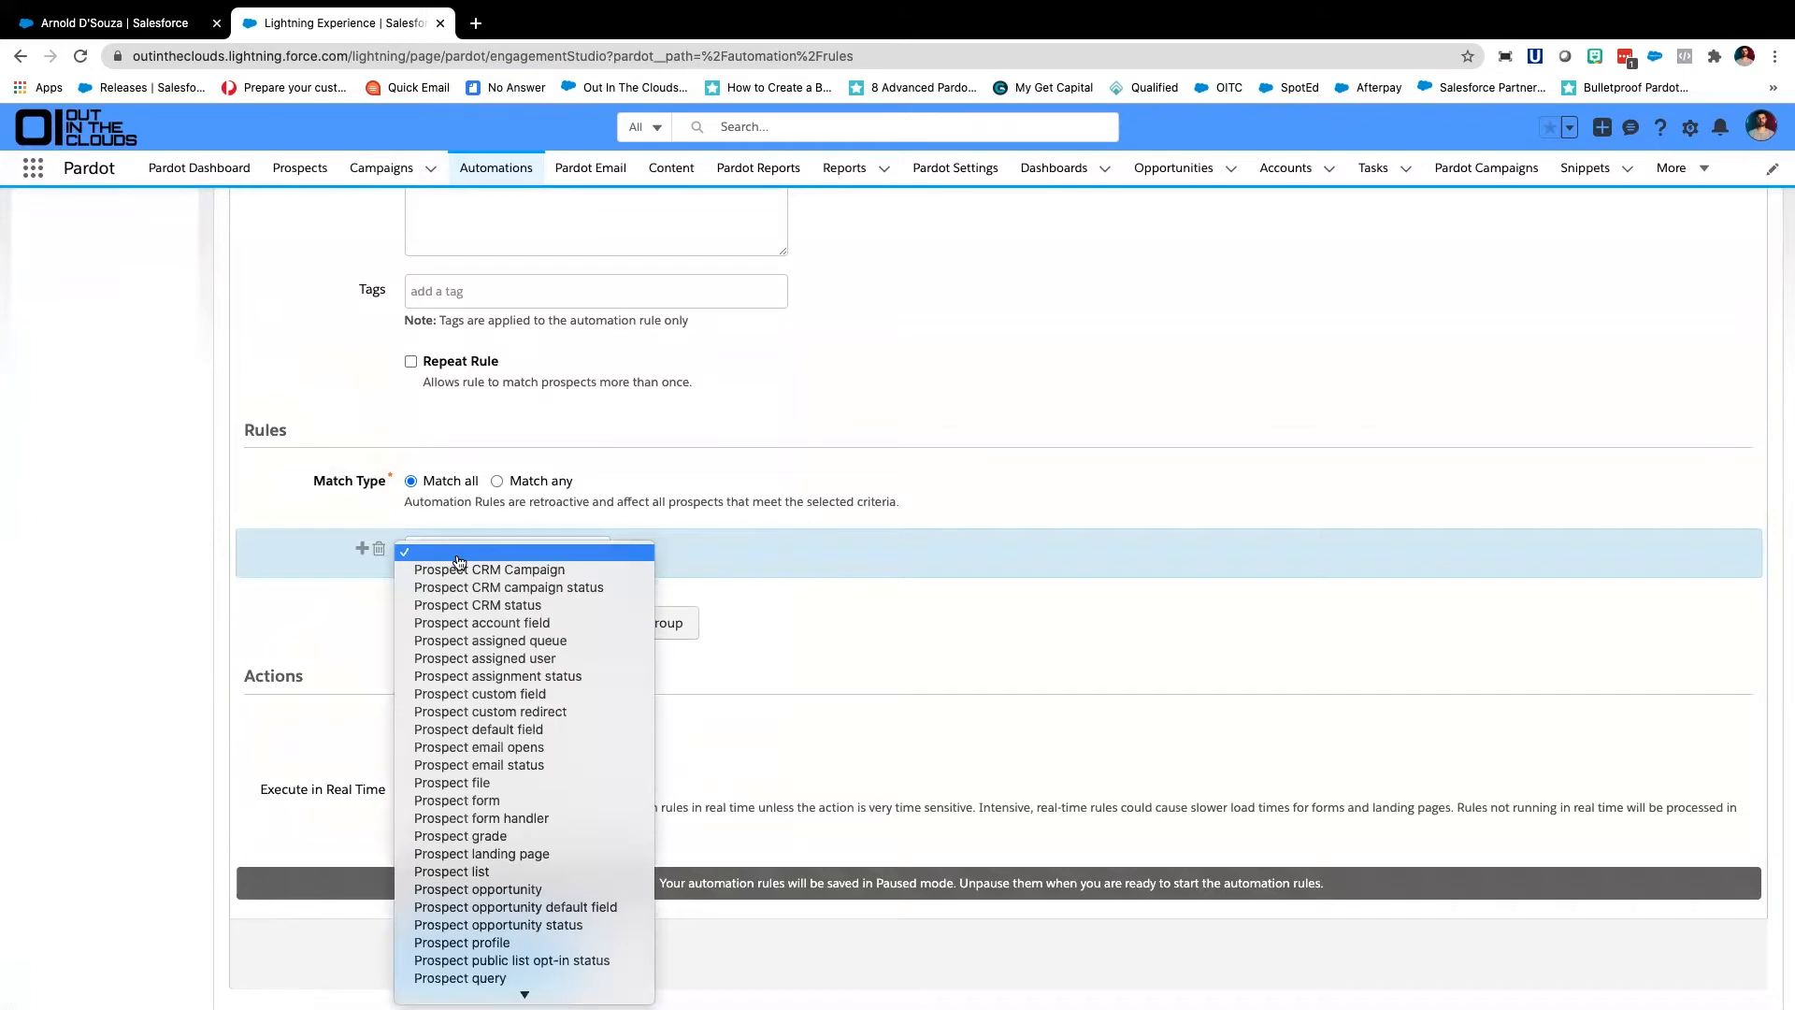
left_click(463, 695)
left_click(691, 561)
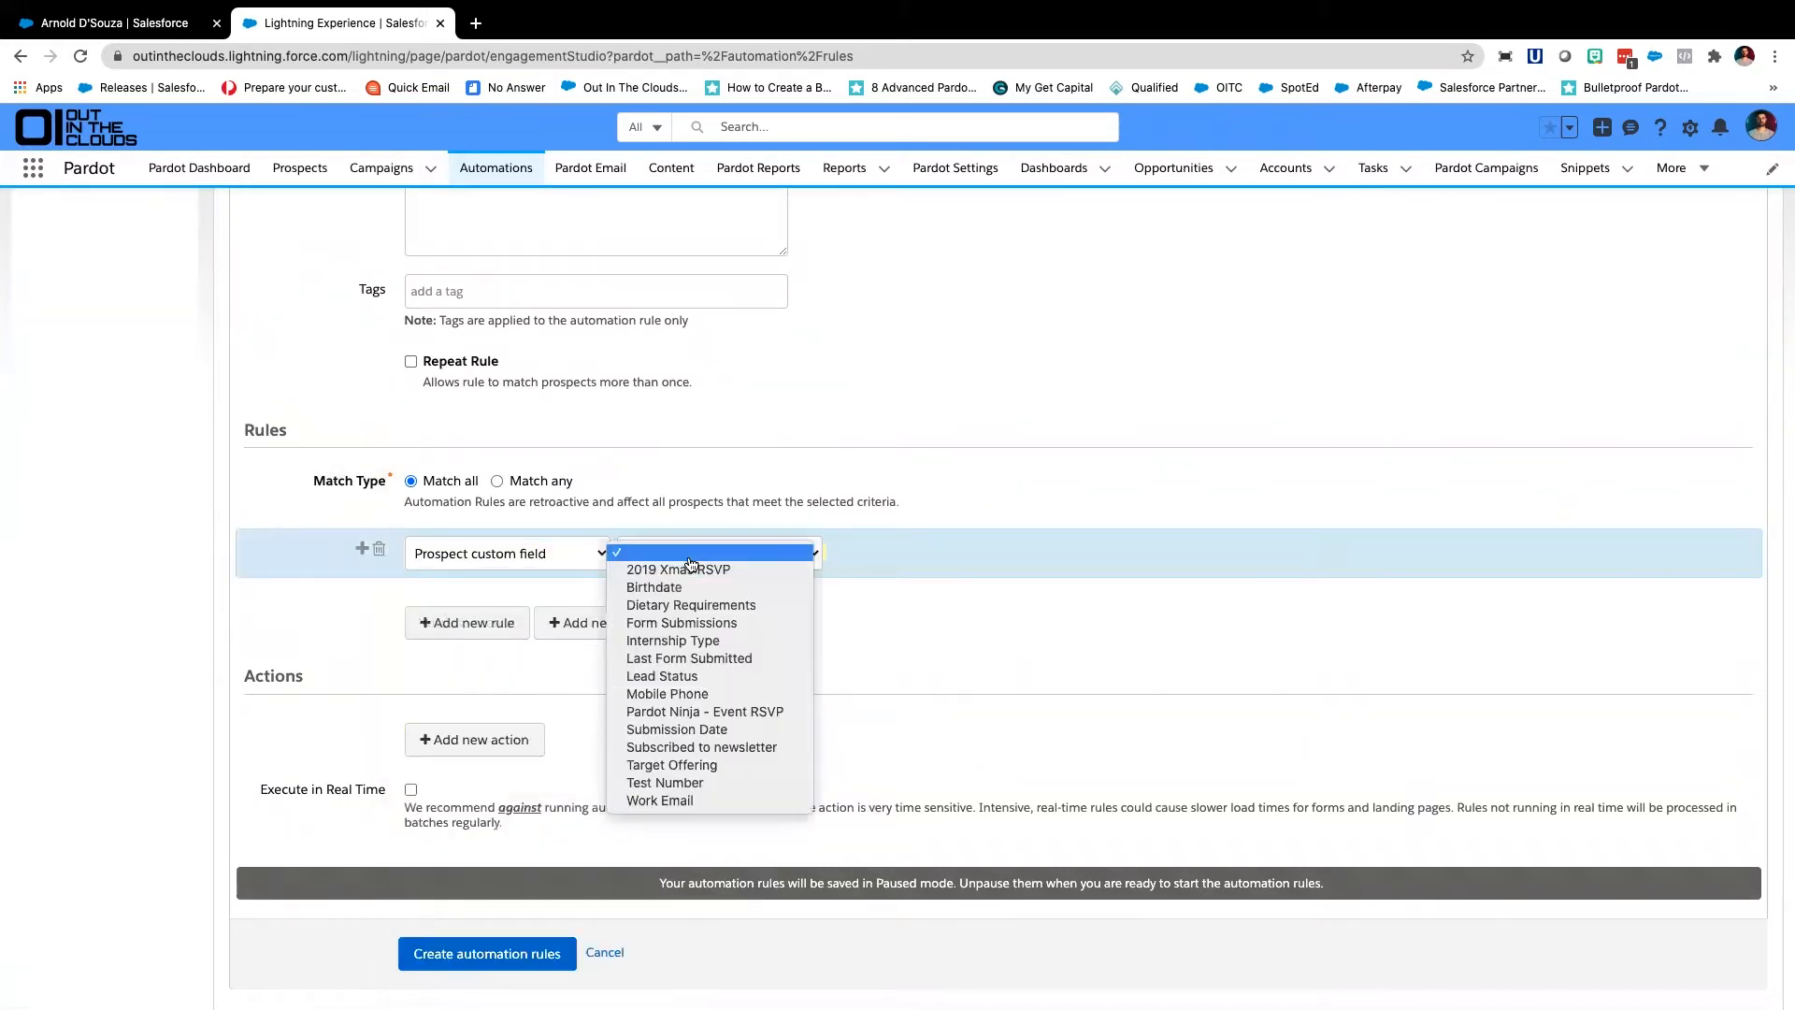
left_click(681, 676)
left_click(916, 561)
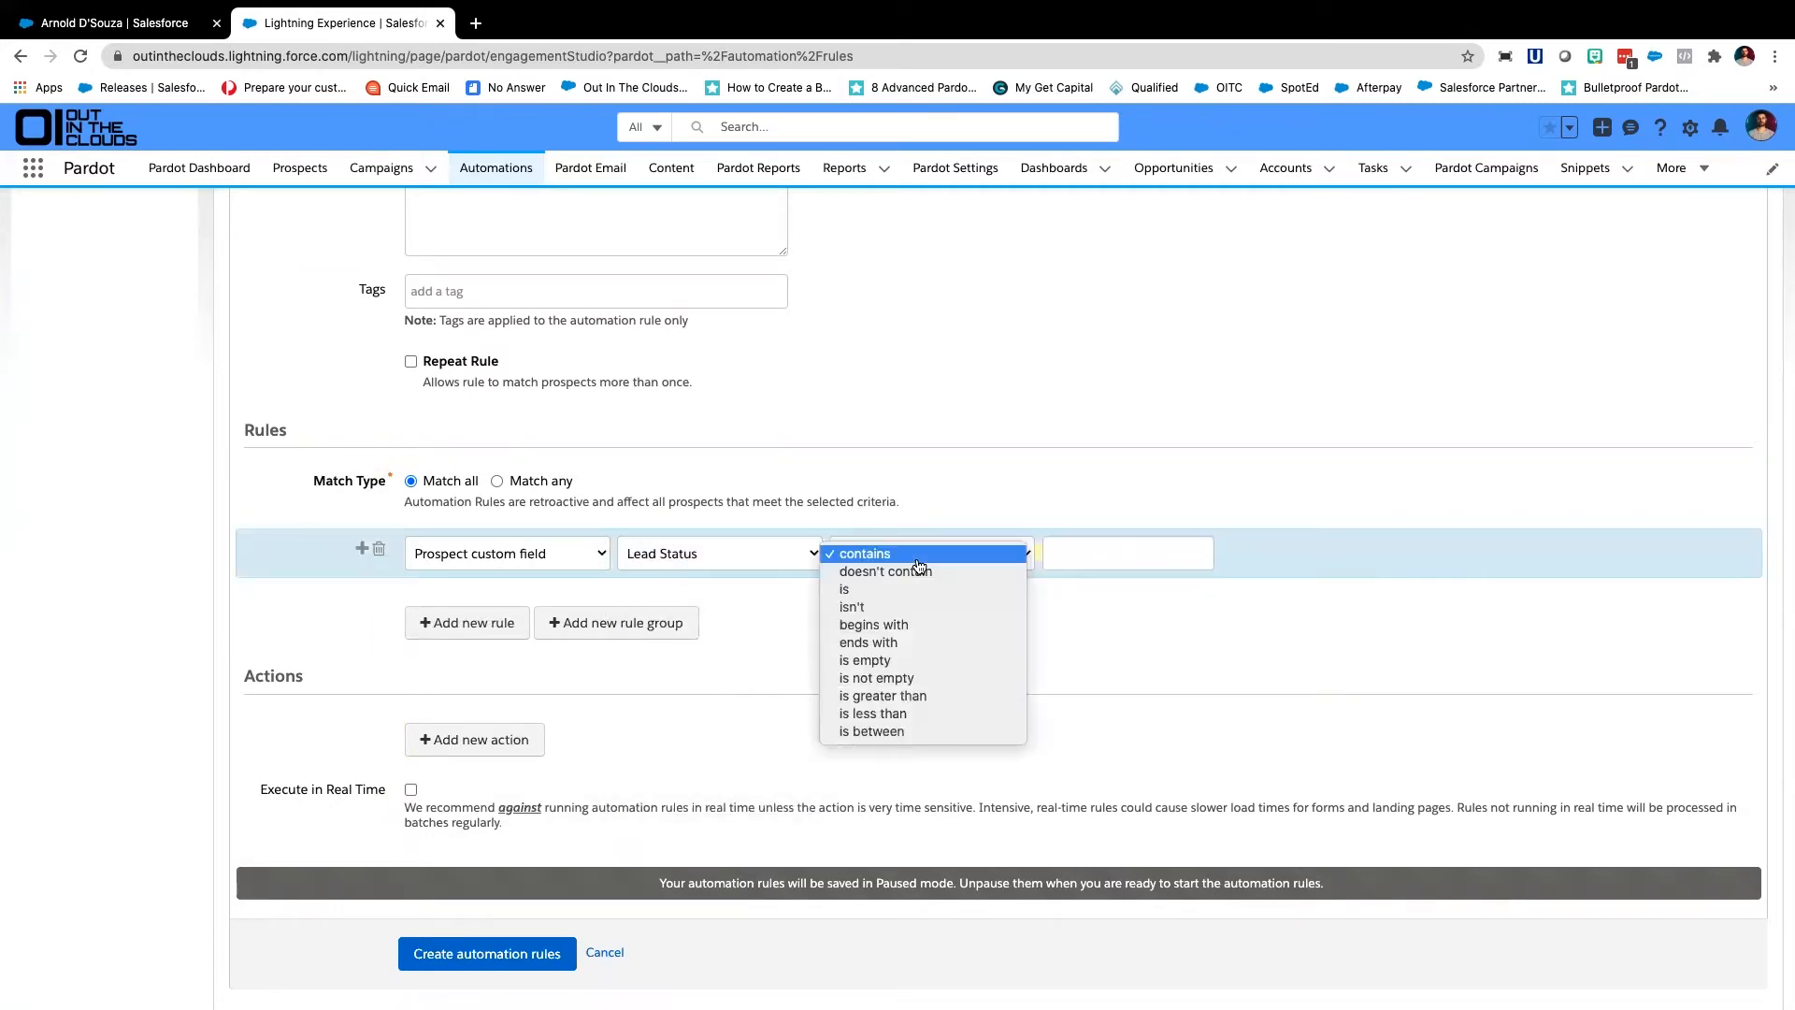
left_click(895, 593)
left_click(1094, 561)
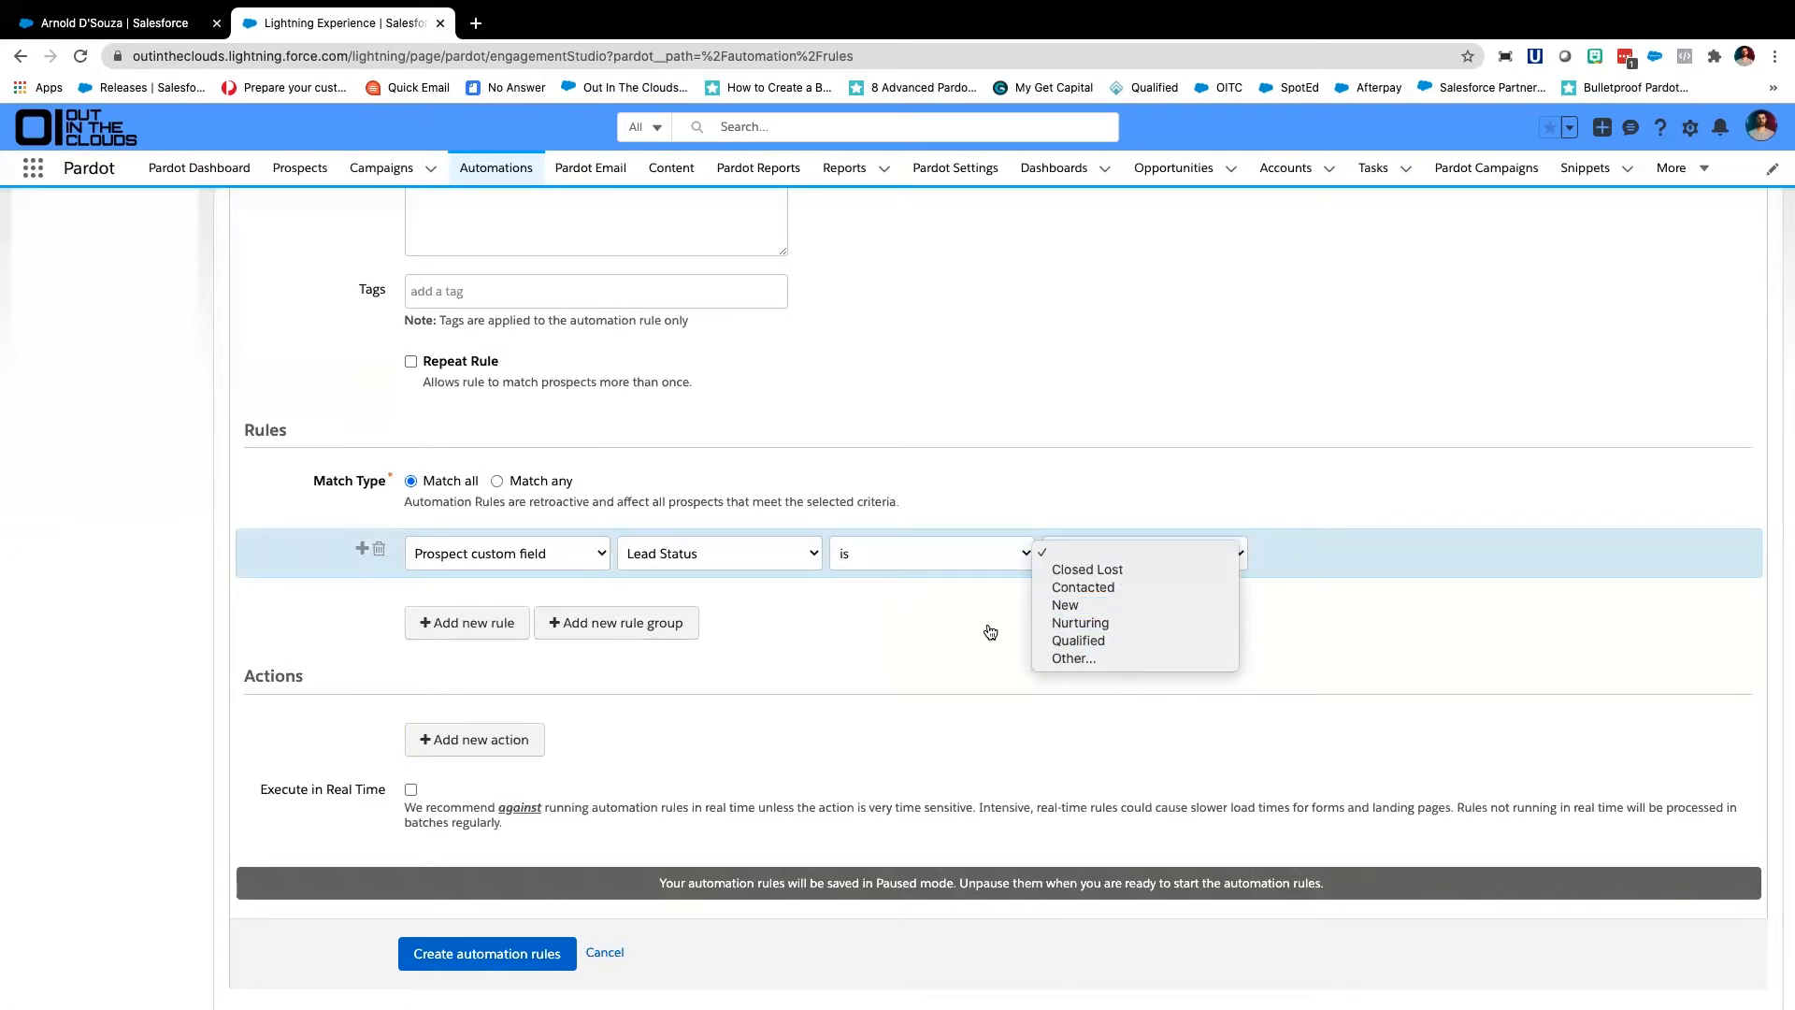
left_click(811, 625)
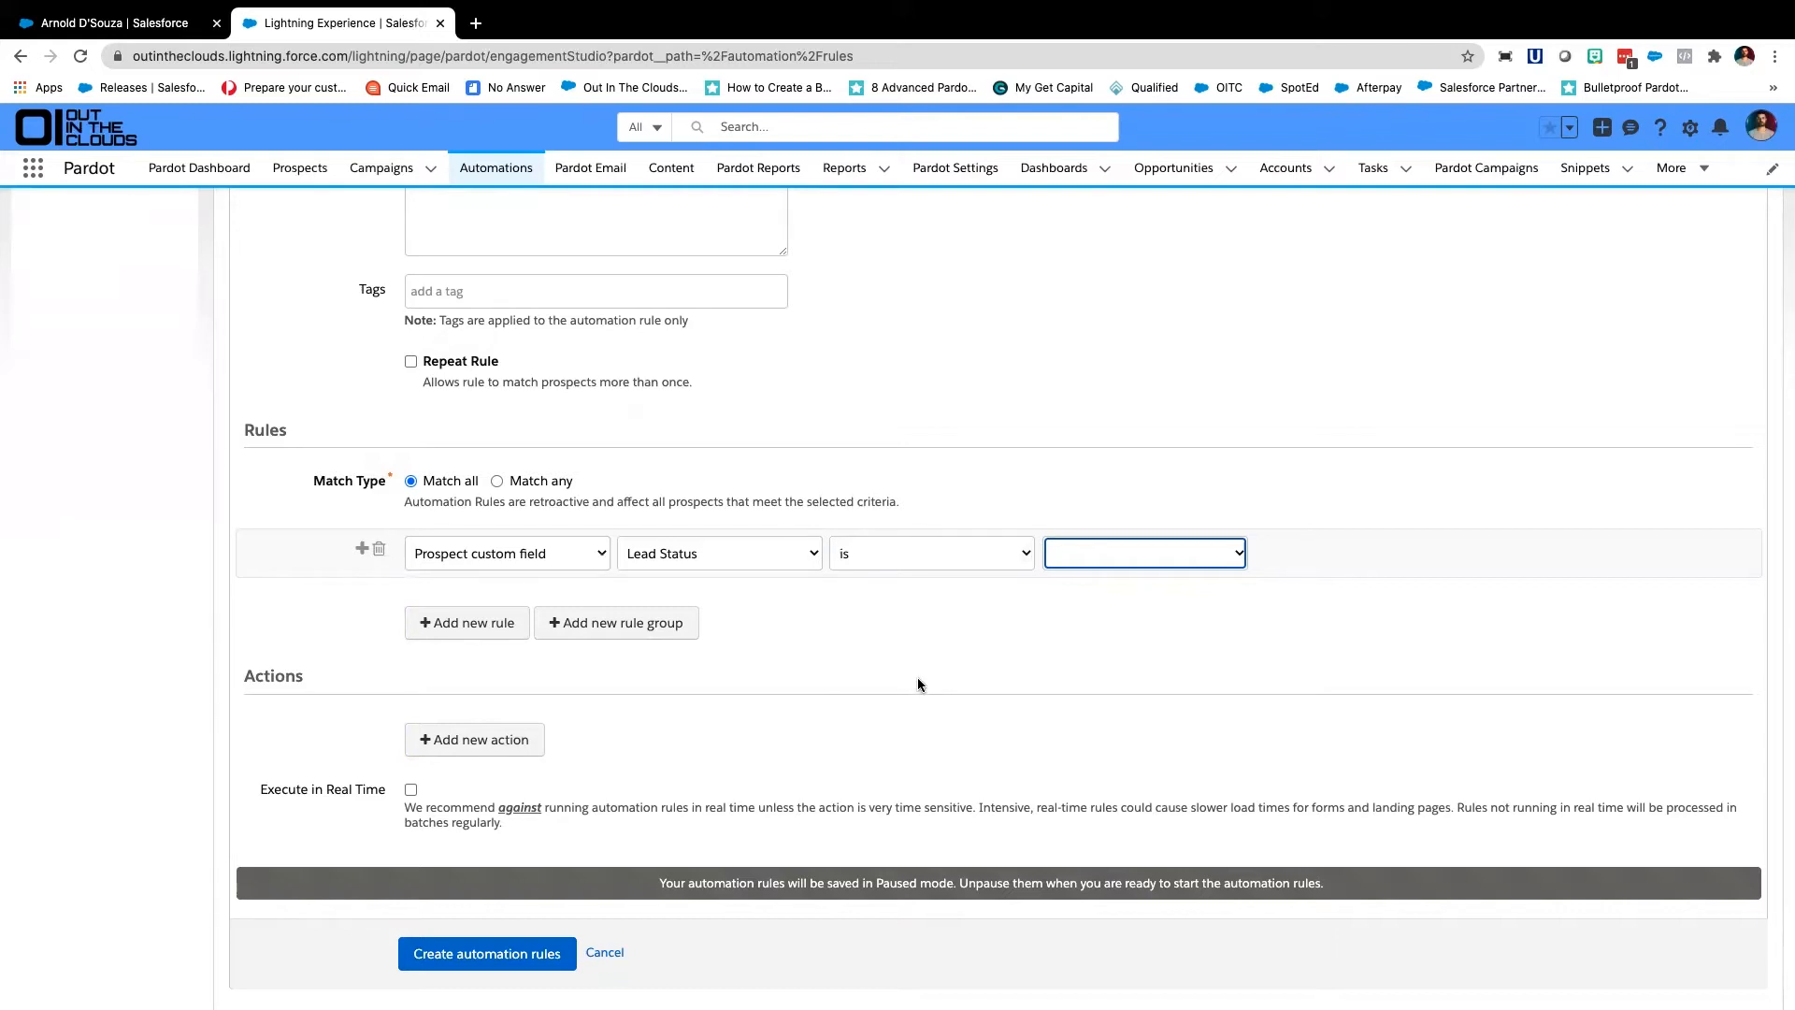
Open Pardot Settings in a separate browser tab and show the Prospect Fields configuration
scroll(955, 656, "up", 5)
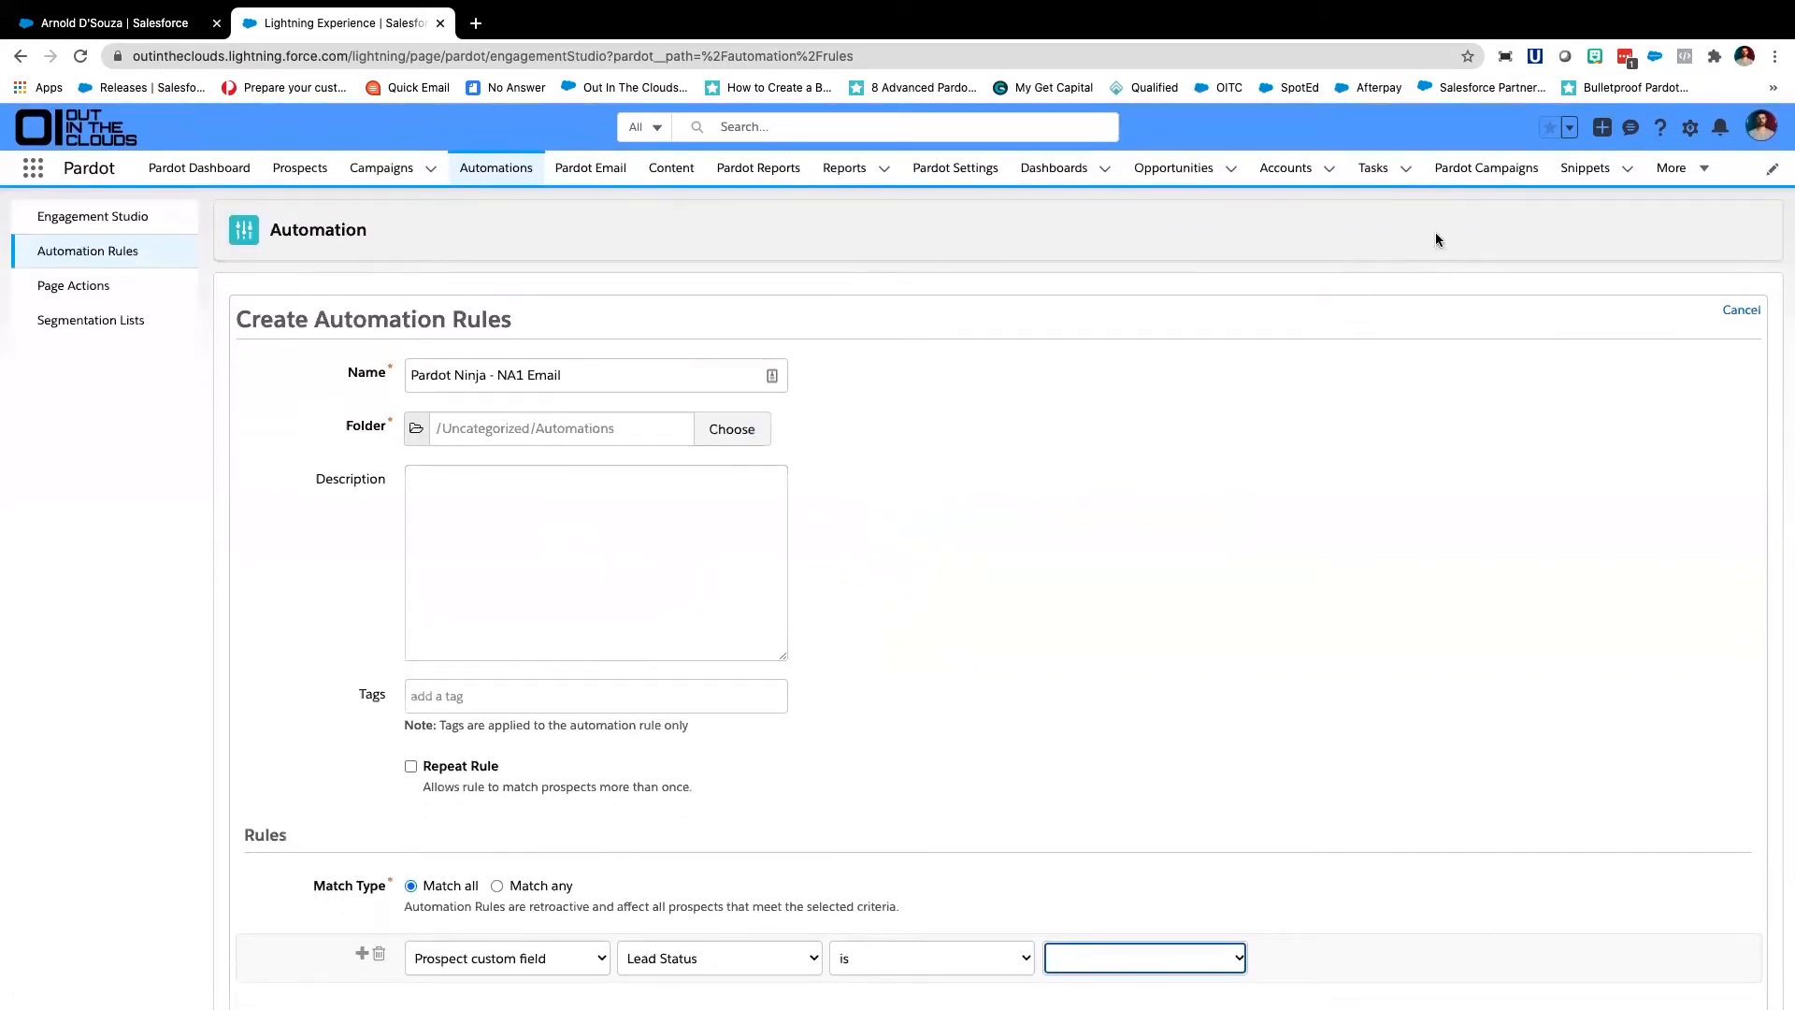
right_click(947, 168)
left_click(991, 173)
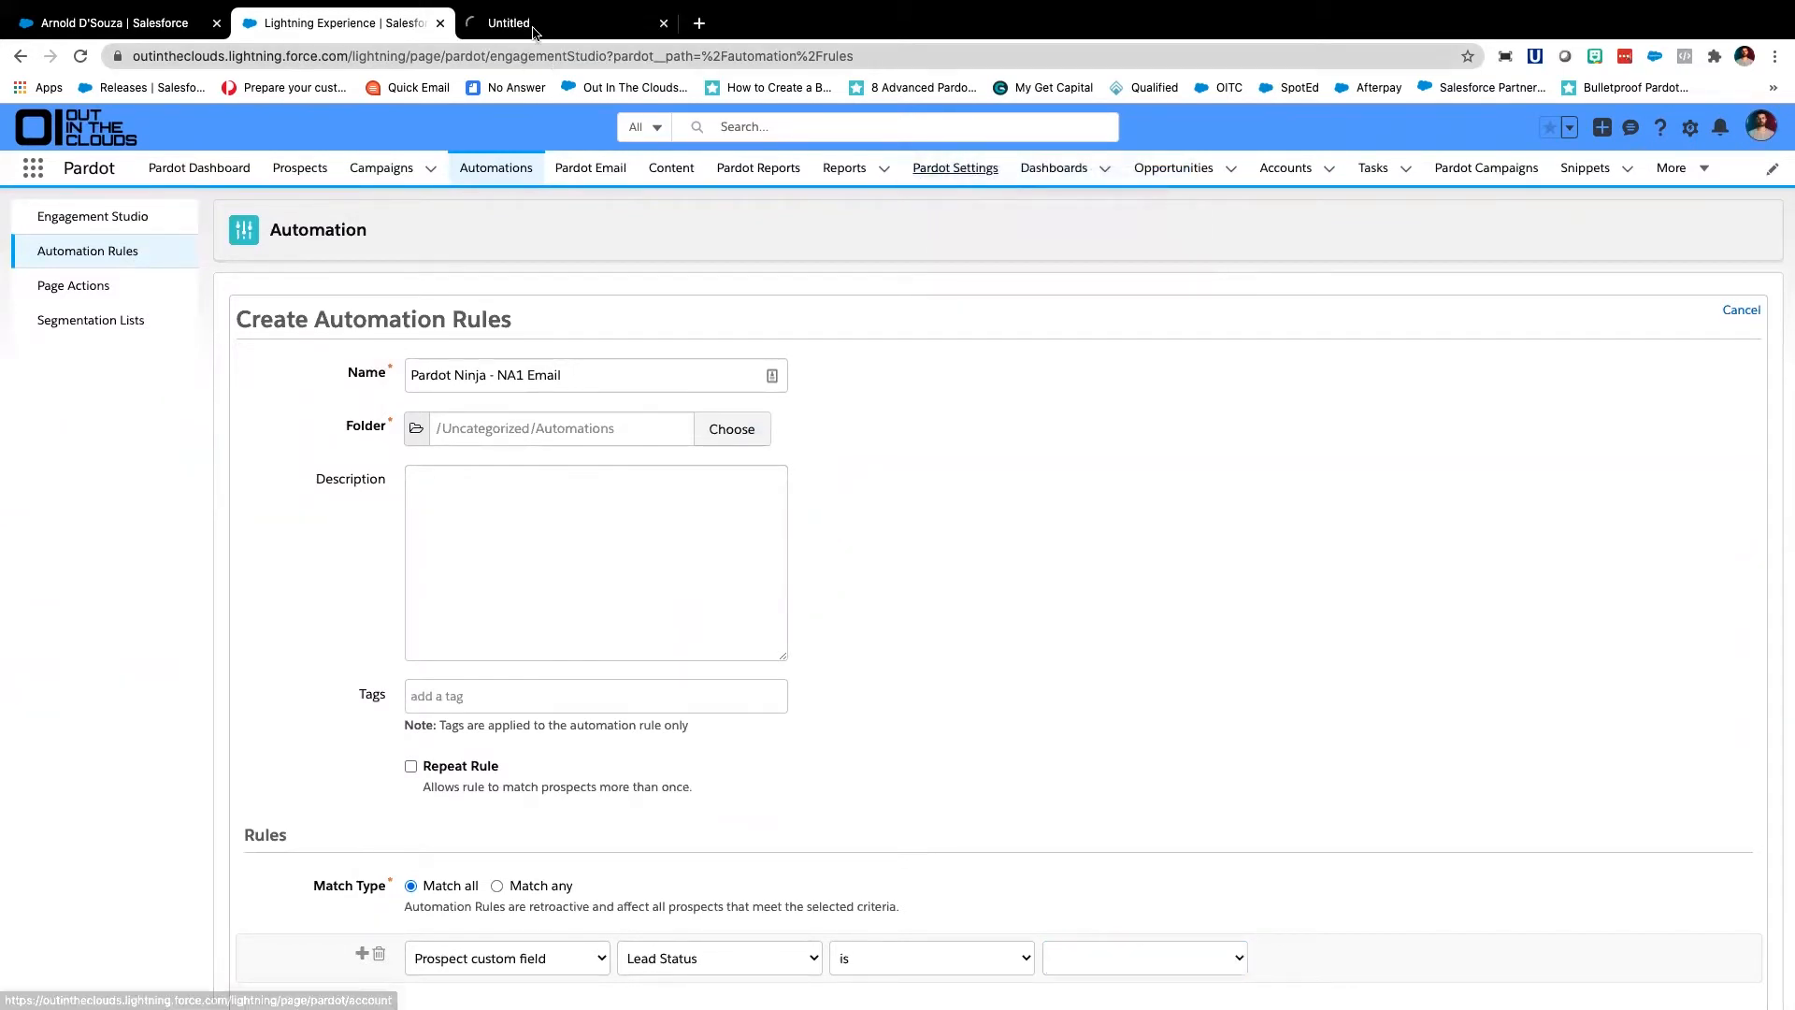
left_click(535, 28)
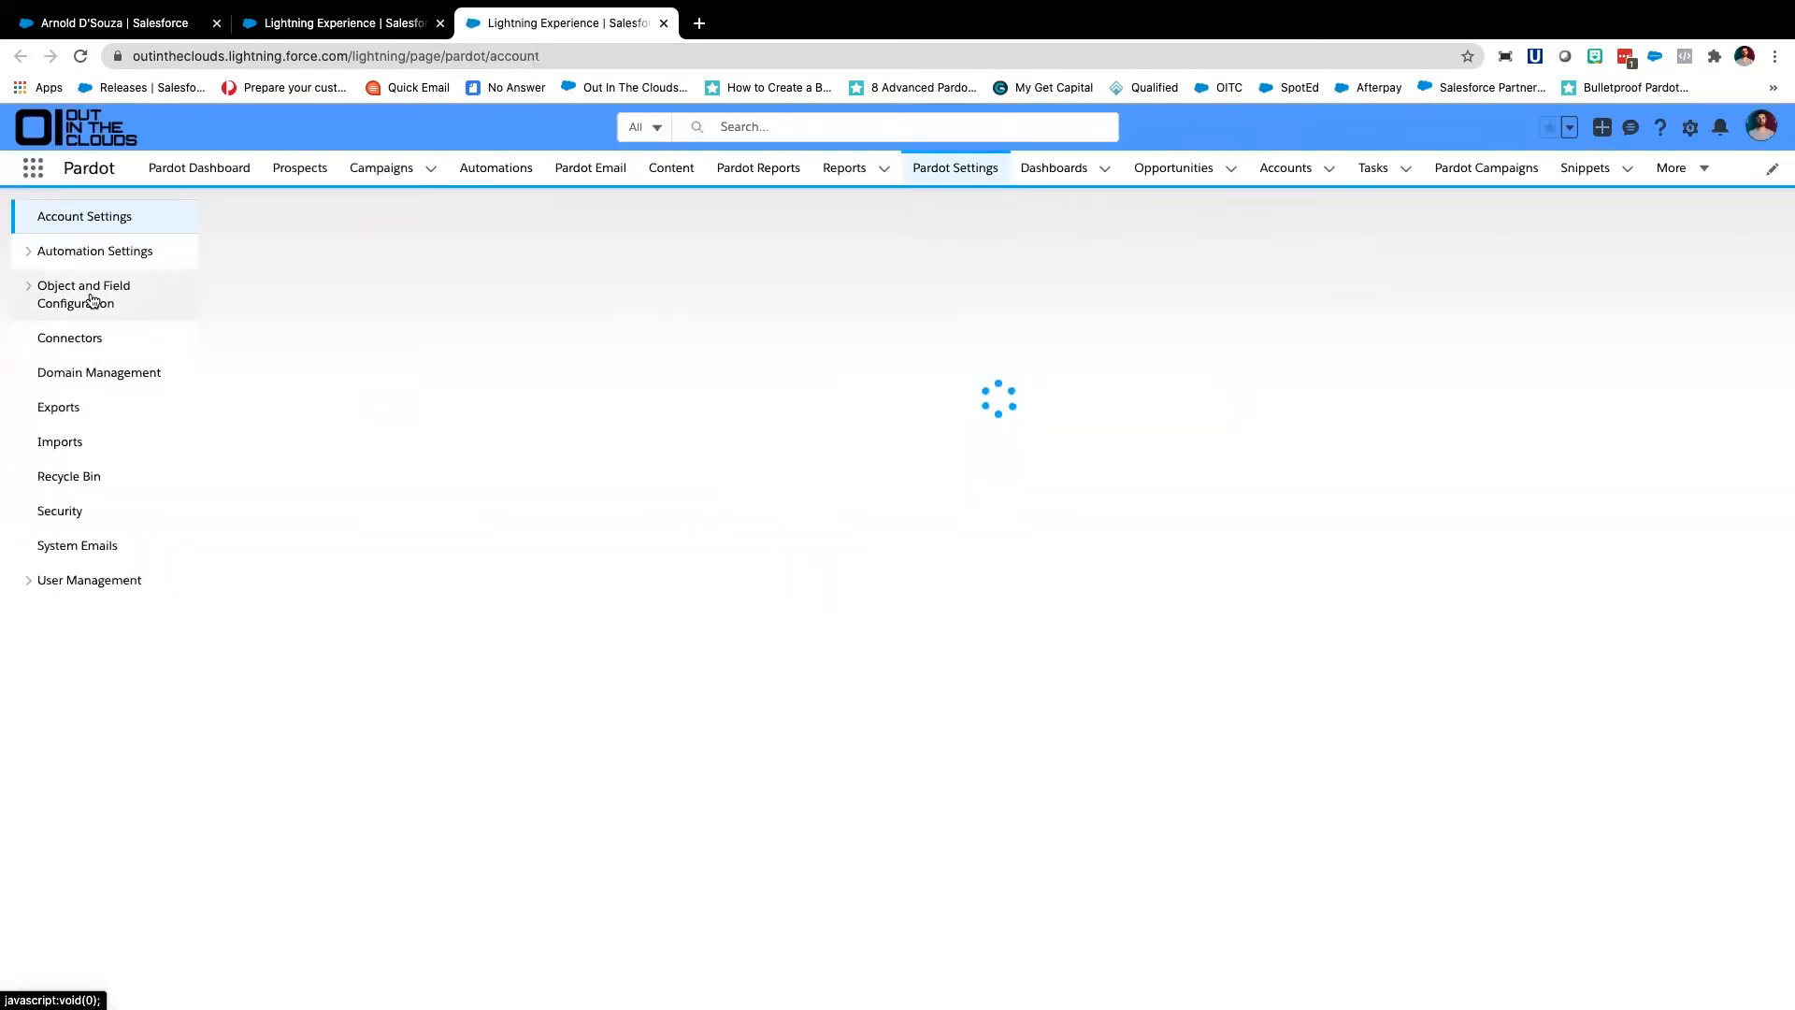
left_click(91, 300)
left_click(88, 401)
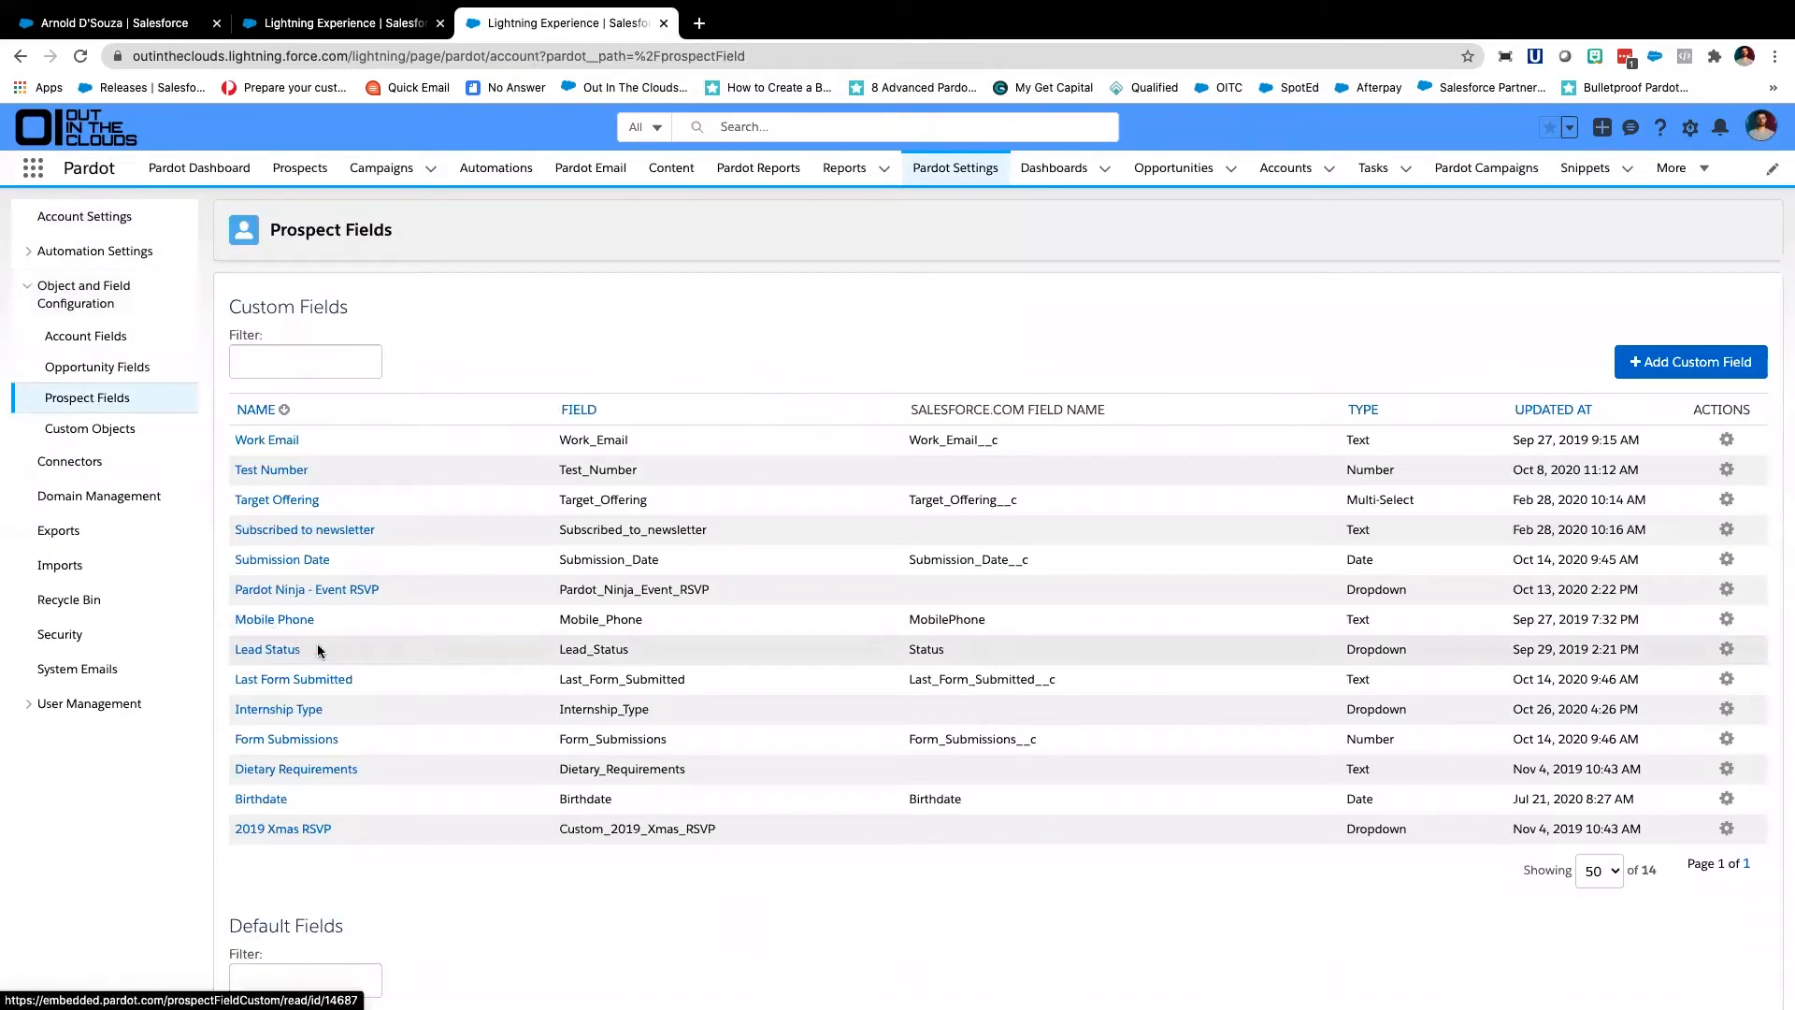
Edit the Lead Status custom field to enable the NA 1 value, and save it without syncing all prospects
left_click(1727, 649)
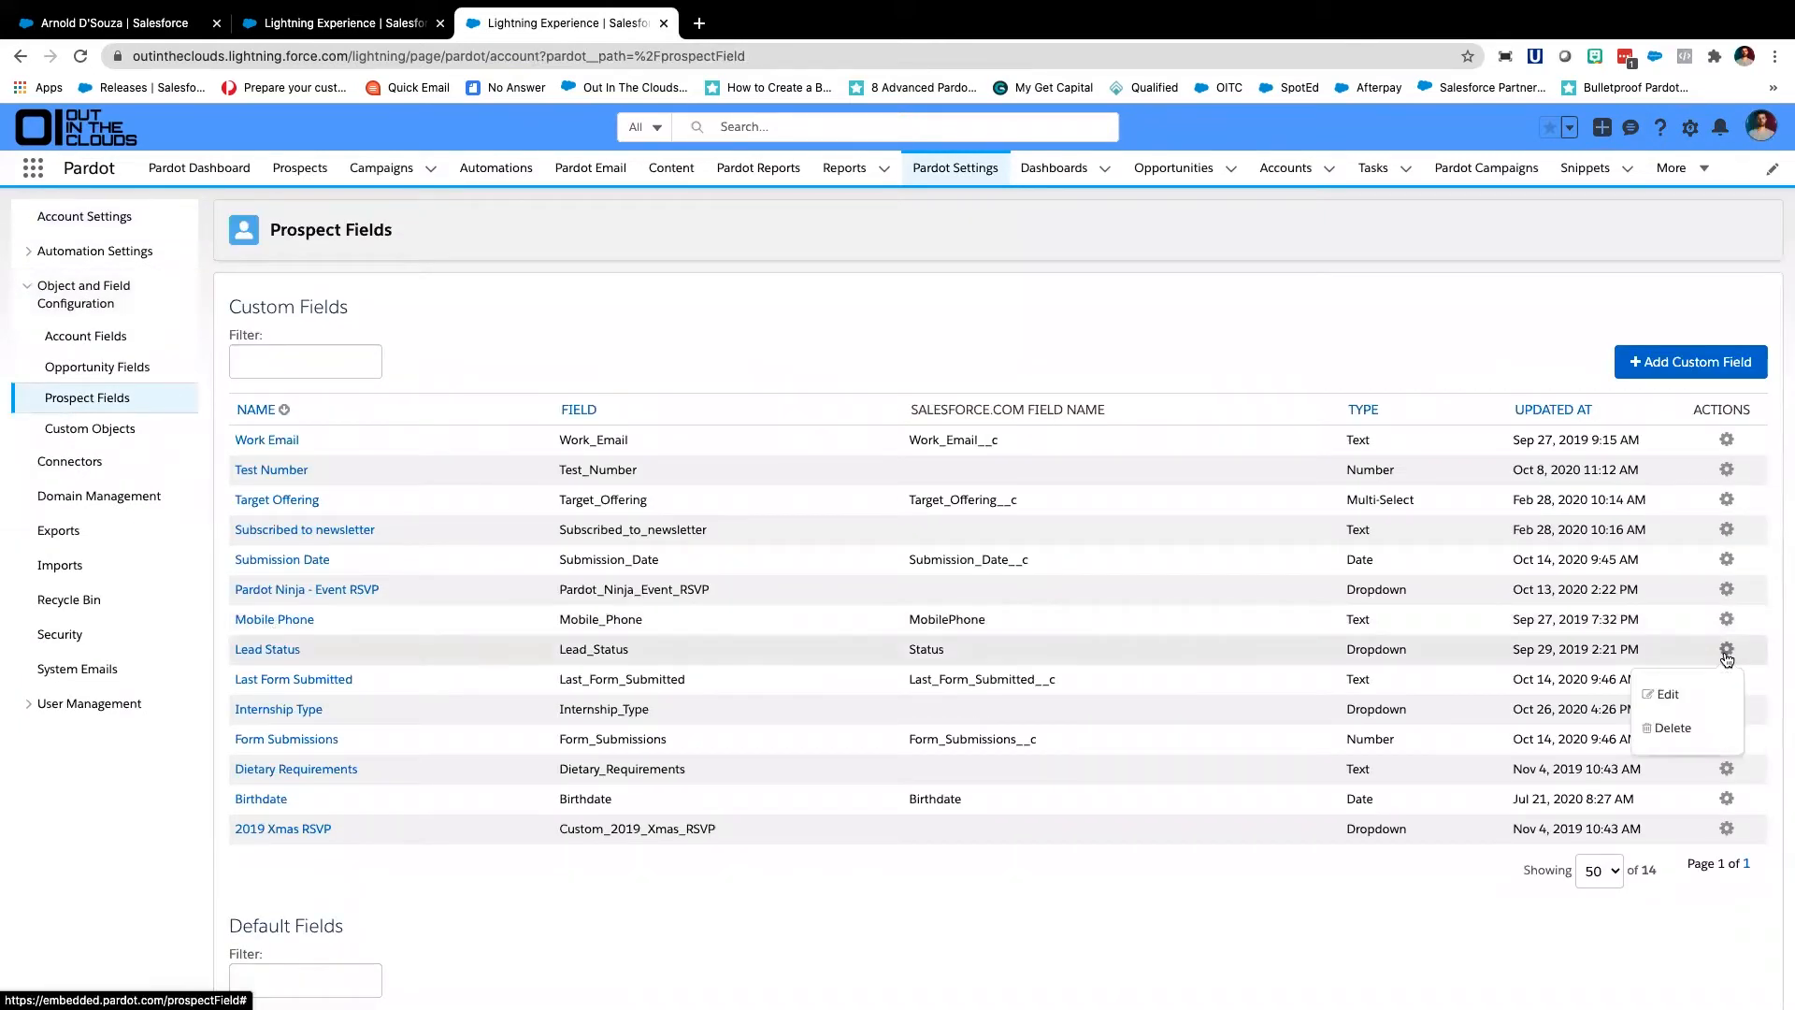
left_click(1669, 694)
scroll(918, 616, "down", 3)
scroll(918, 616, "down", 6)
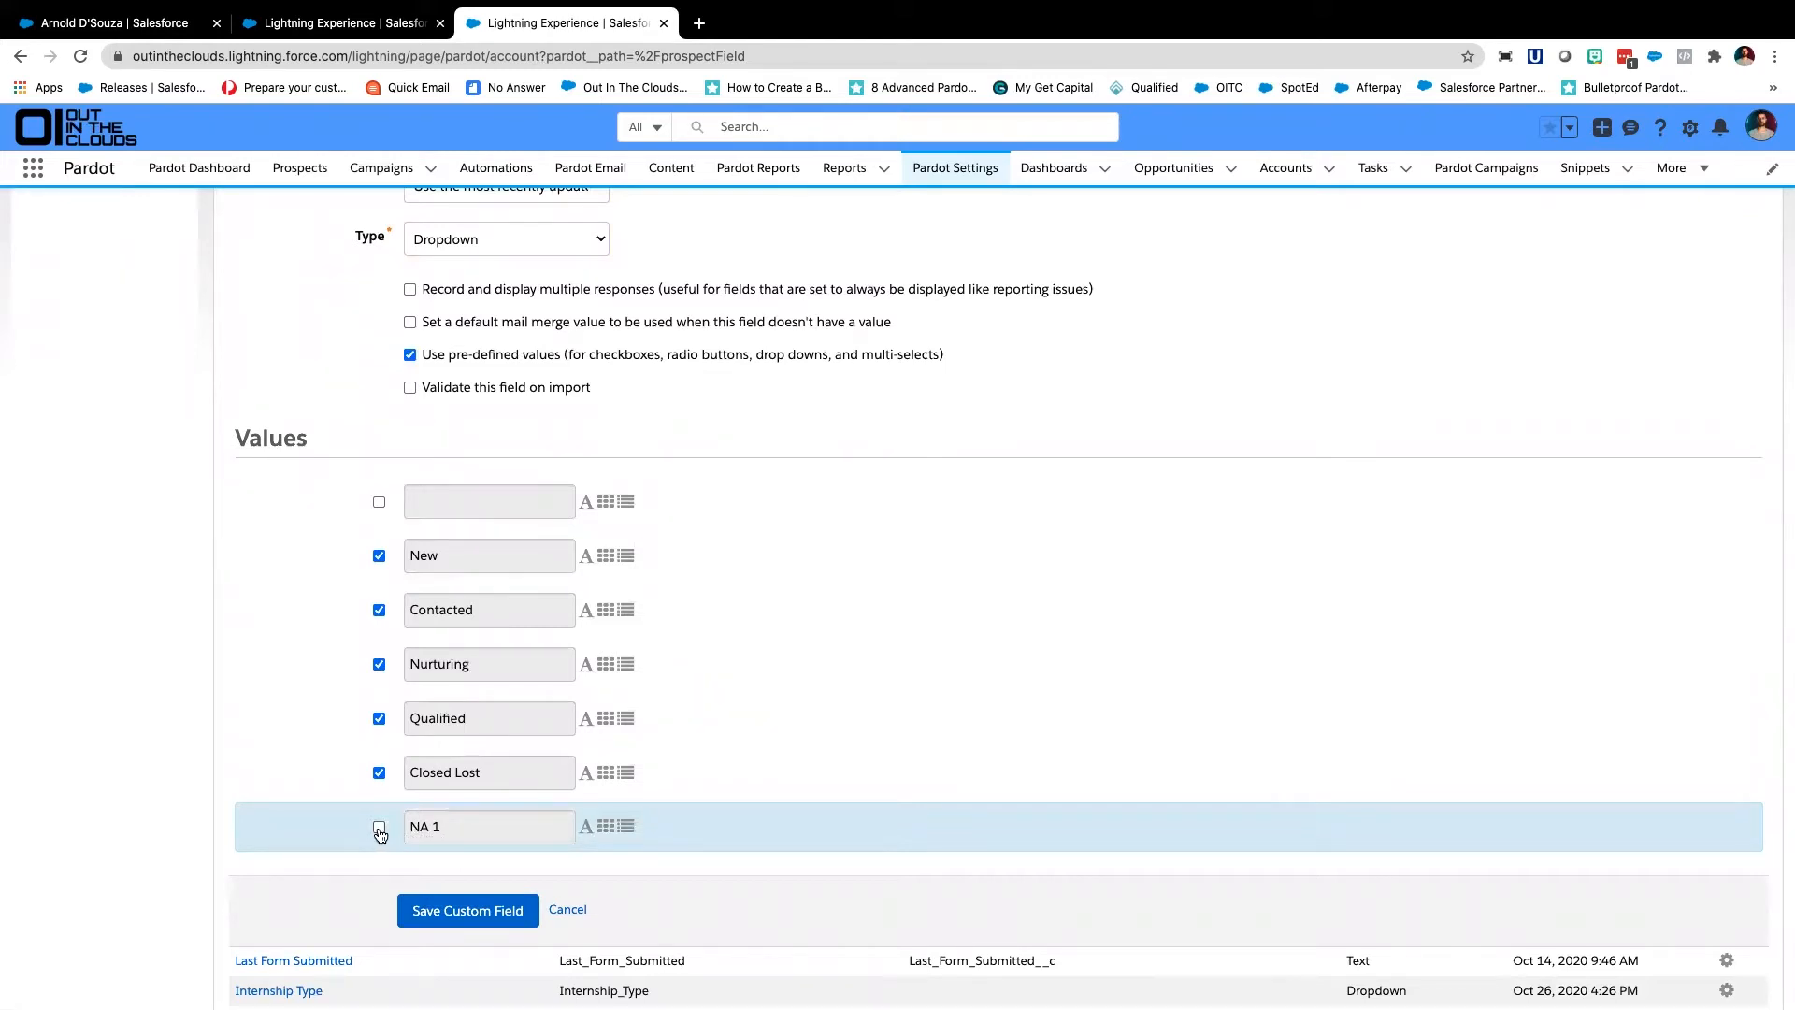
left_click(378, 827)
left_click(488, 921)
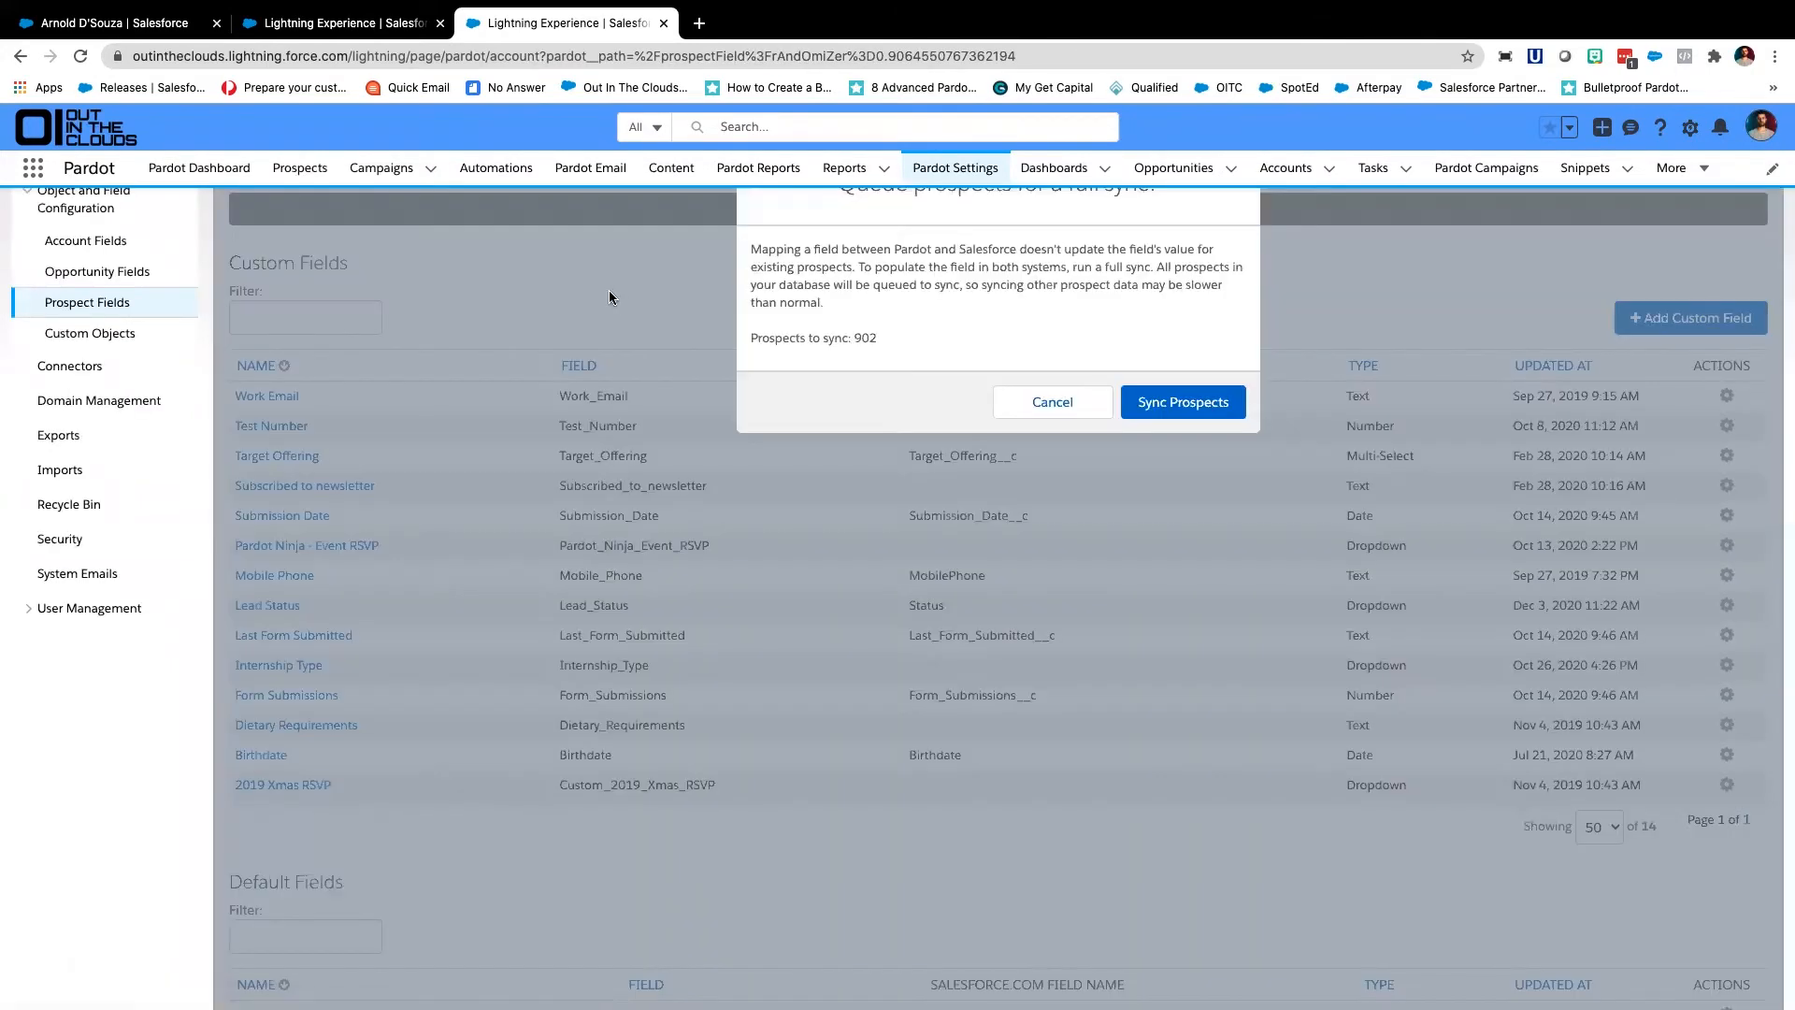
left_click(1048, 413)
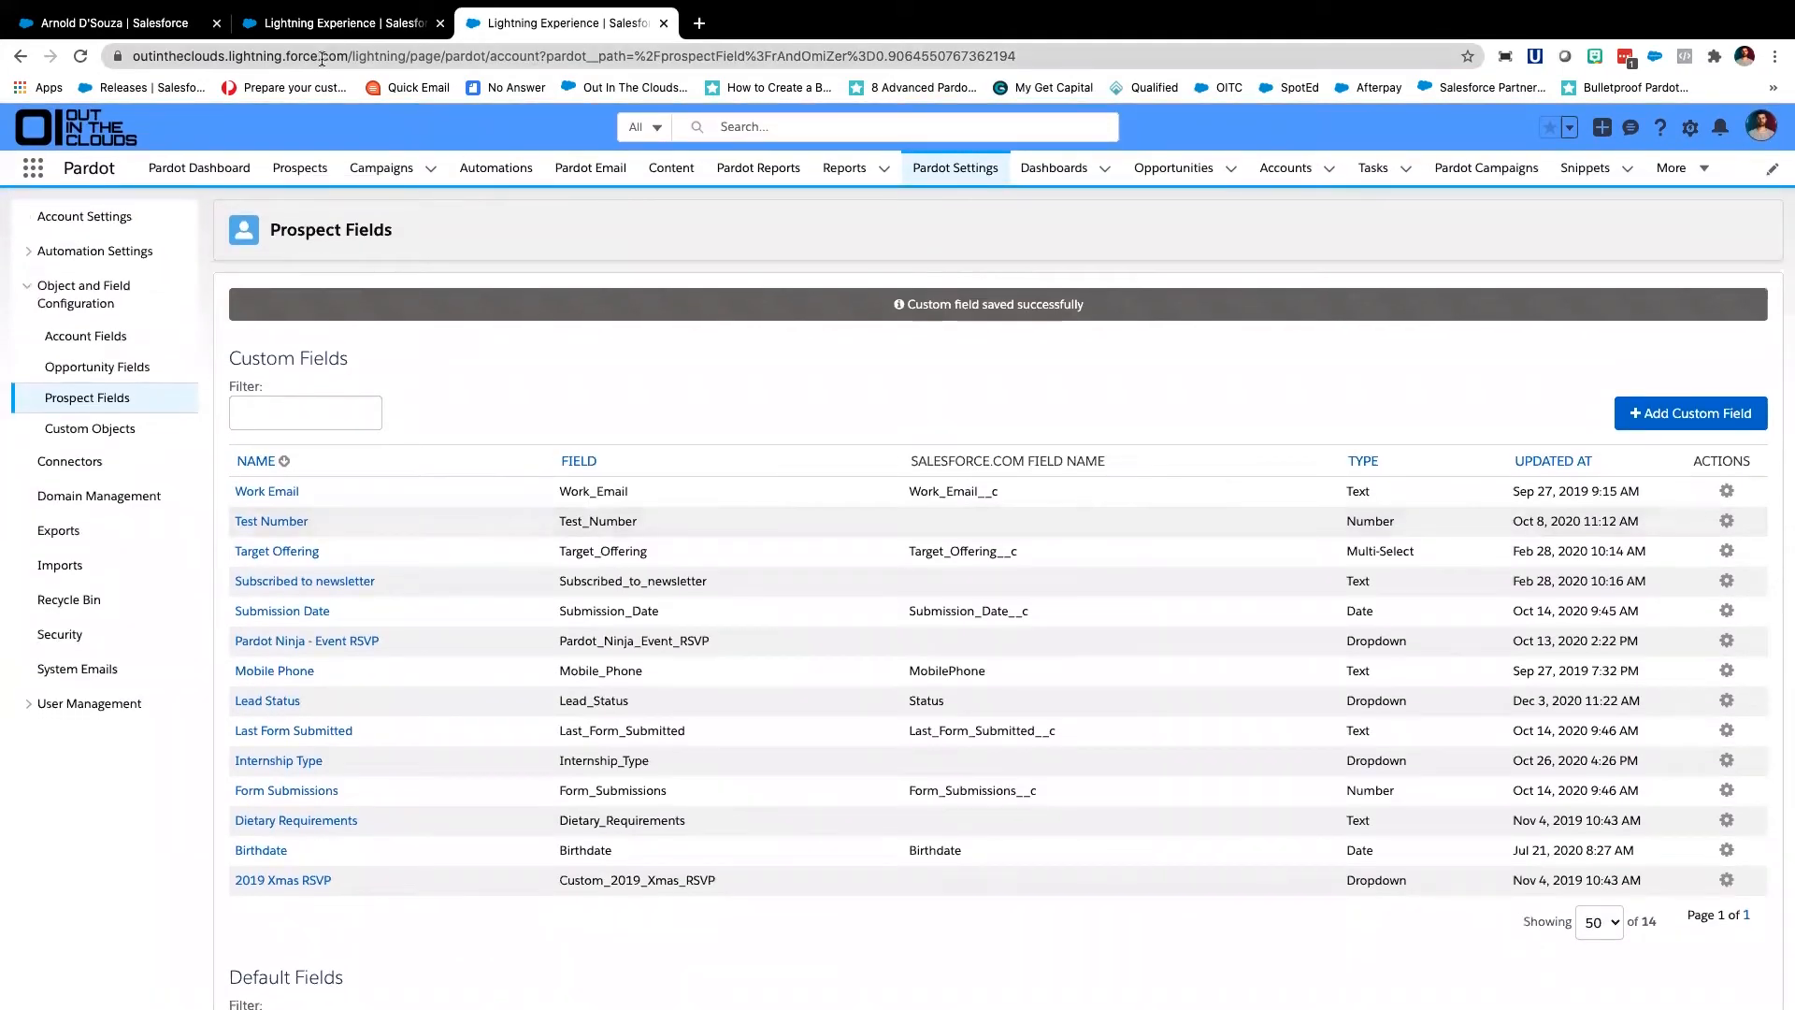
Return to the unfinished automation rule, copy its name and discard the rule
left_click(297, 26)
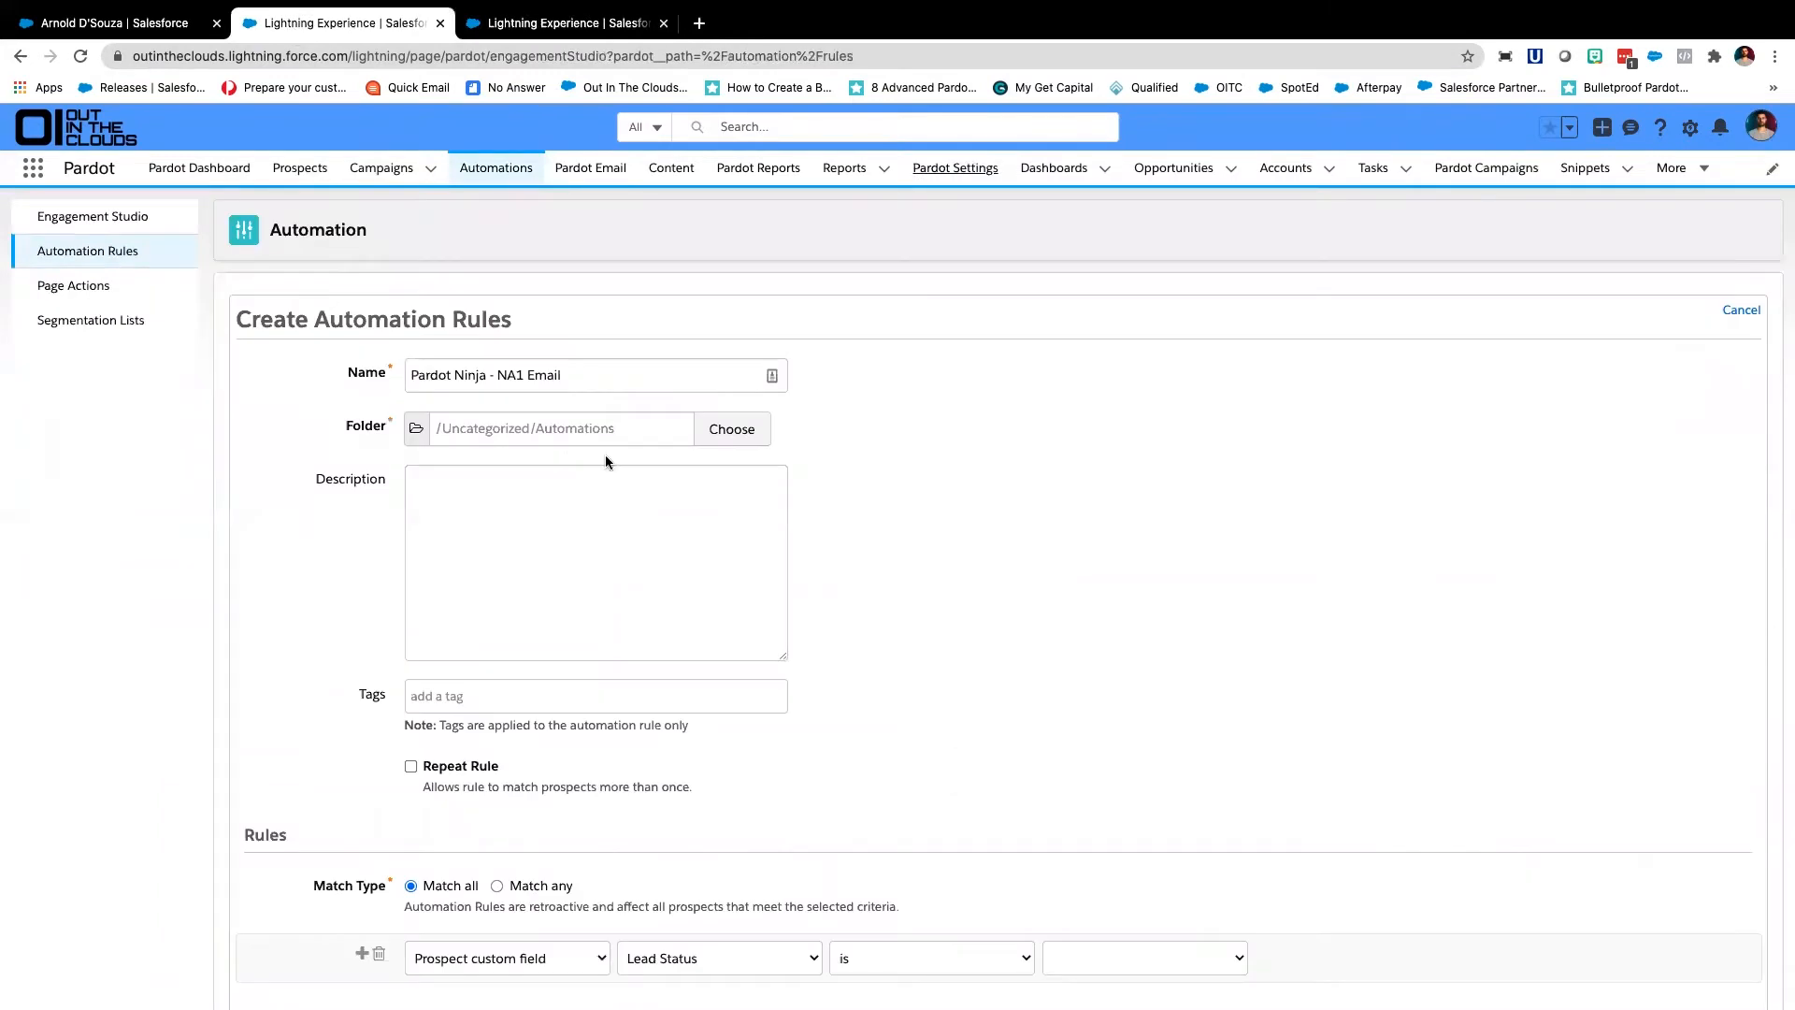
scroll(608, 462, "down", 8)
scroll(619, 468, "up", 8)
scroll(619, 464, "down", 5)
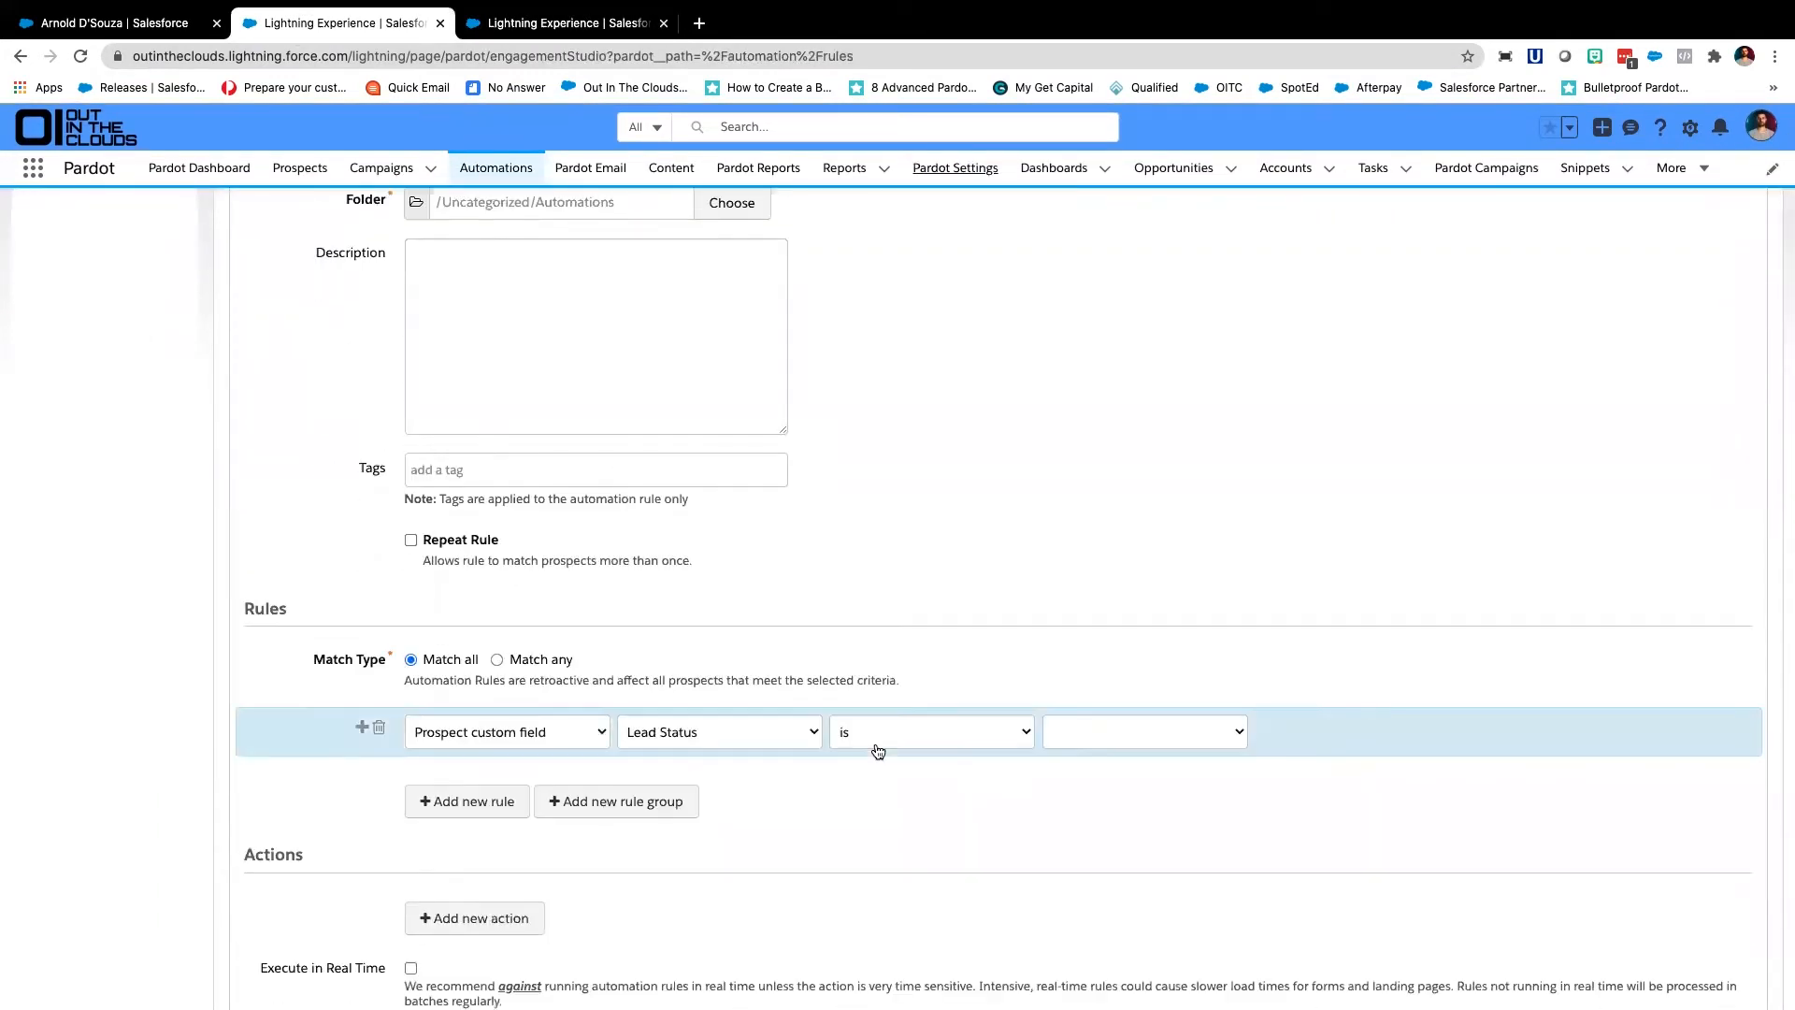
scroll(877, 751, "down", 3)
scroll(801, 641, "up", 4)
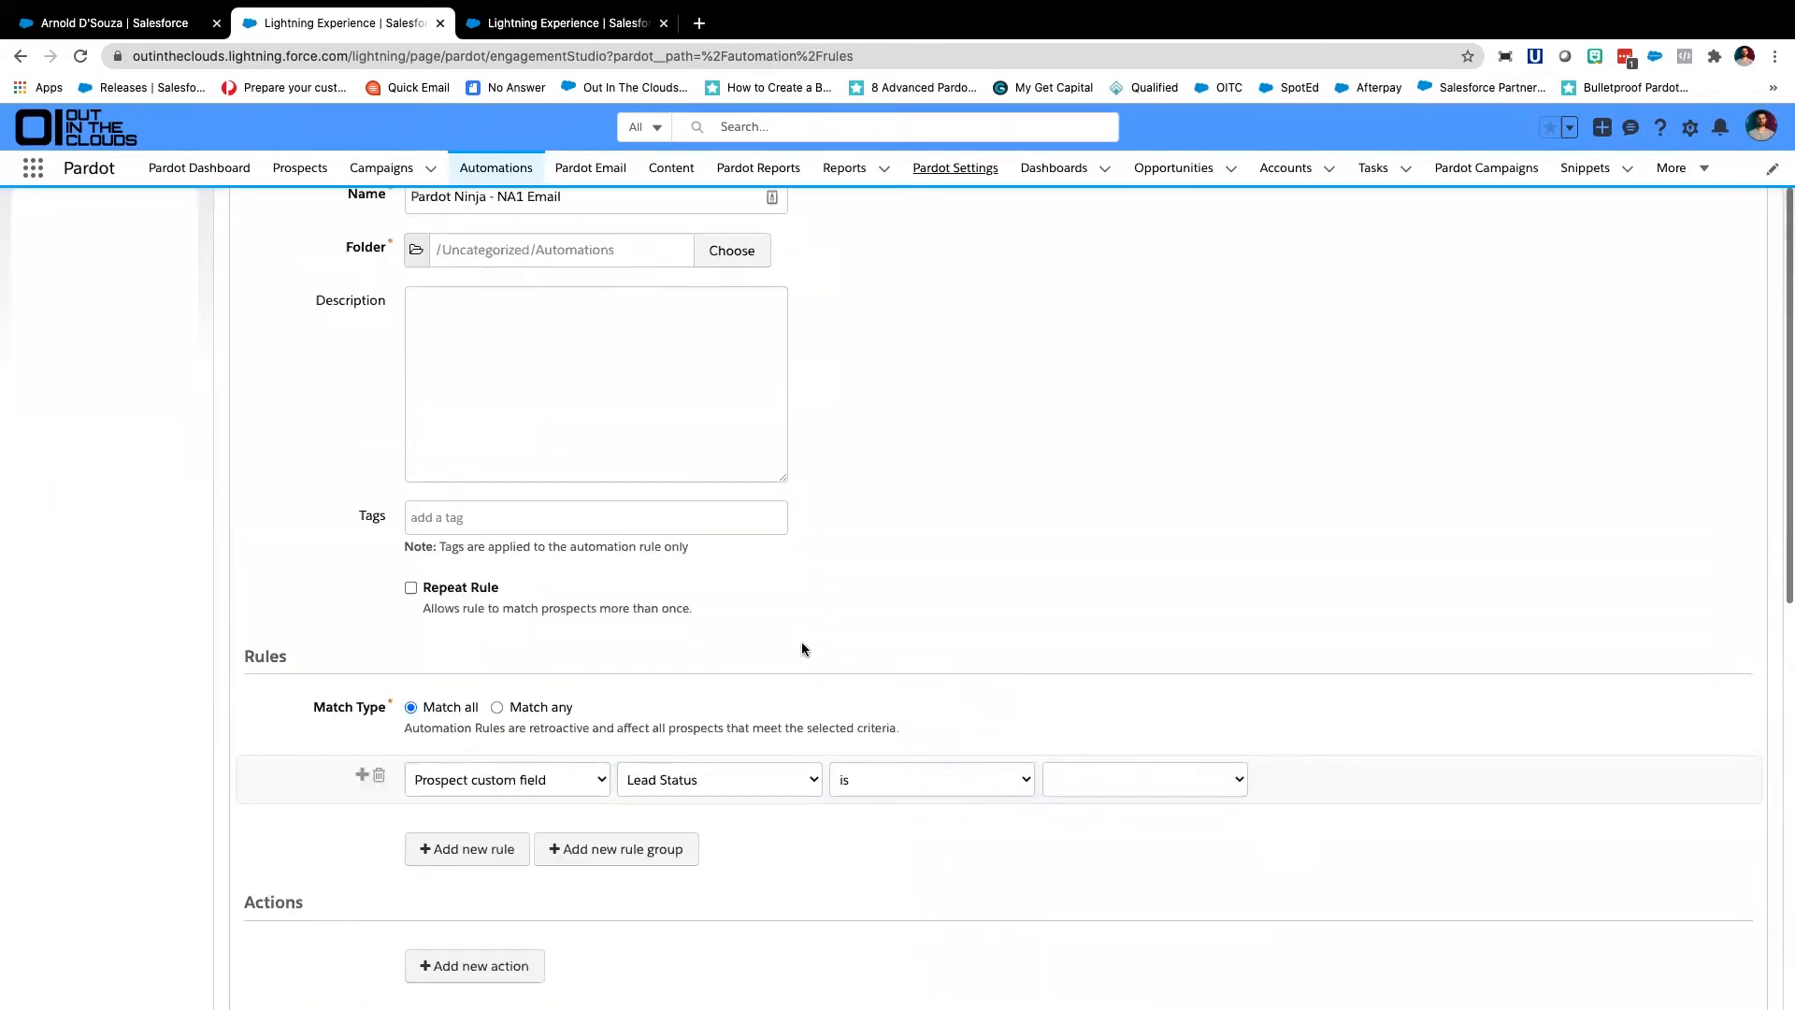
scroll(801, 645, "up", 3)
scroll(634, 526, "down", 1)
scroll(626, 525, "up", 1)
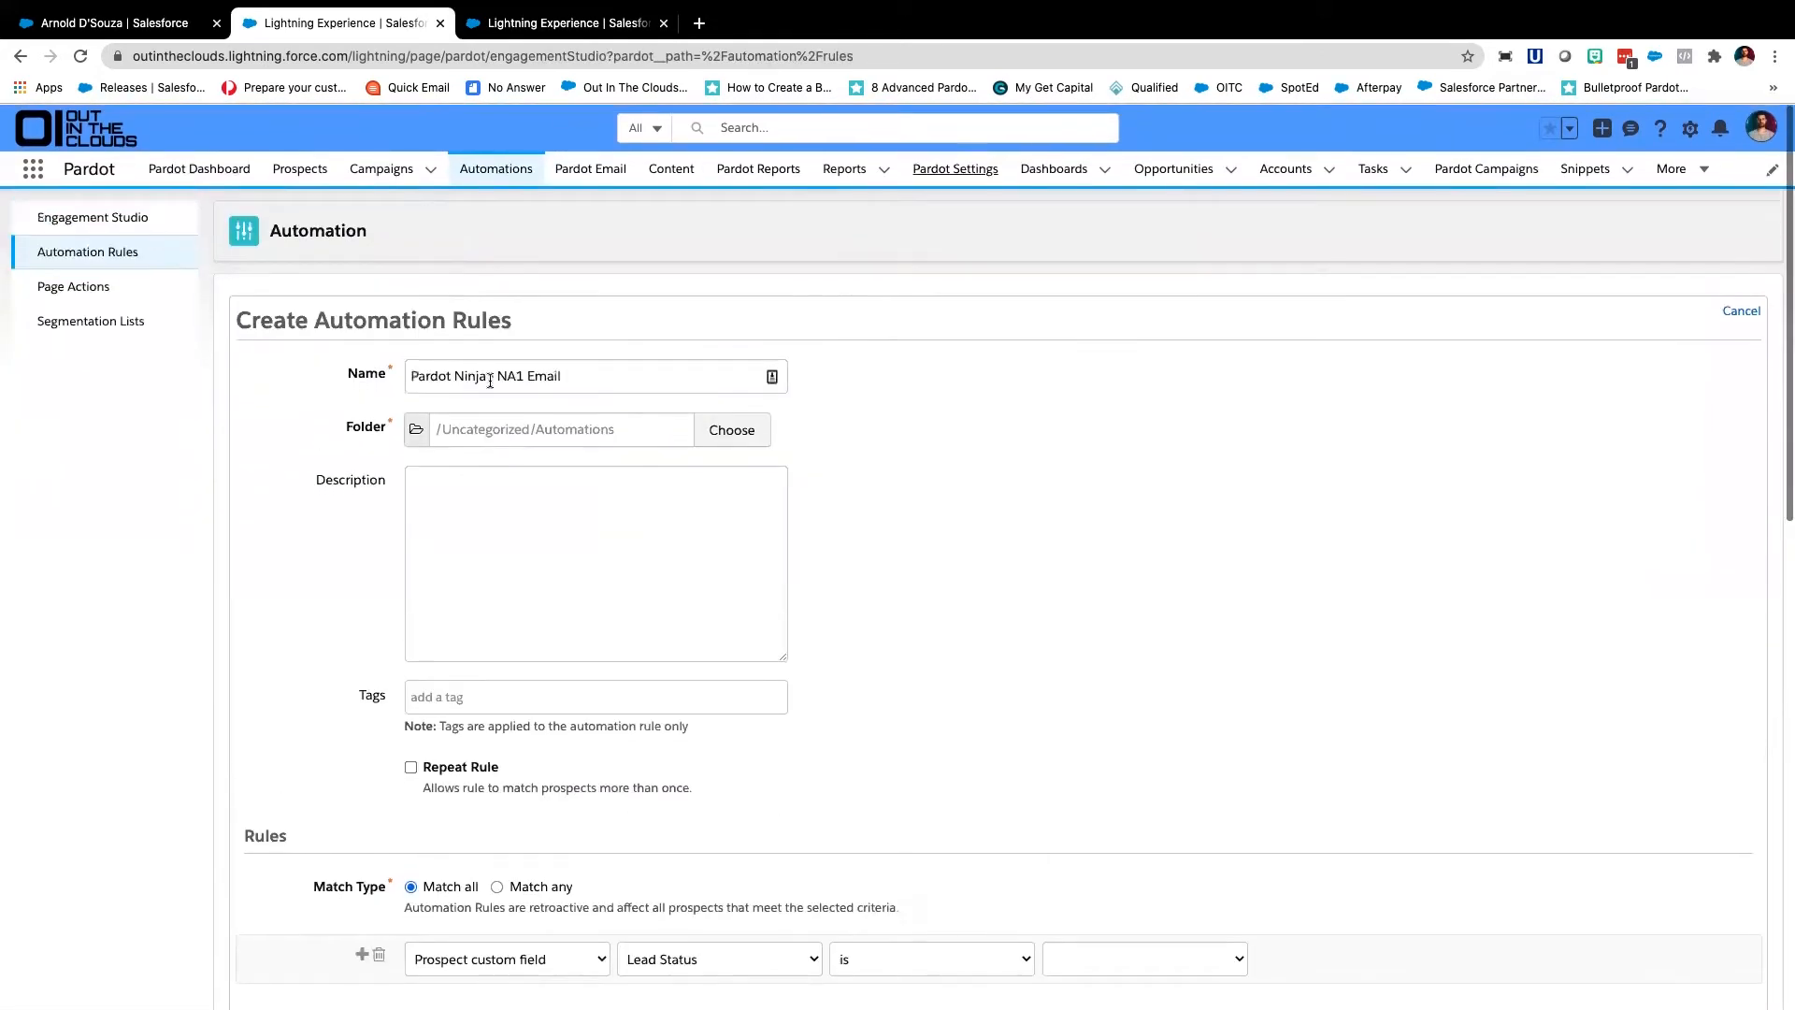
triple_click(490, 380)
scroll(881, 456, "down", 5)
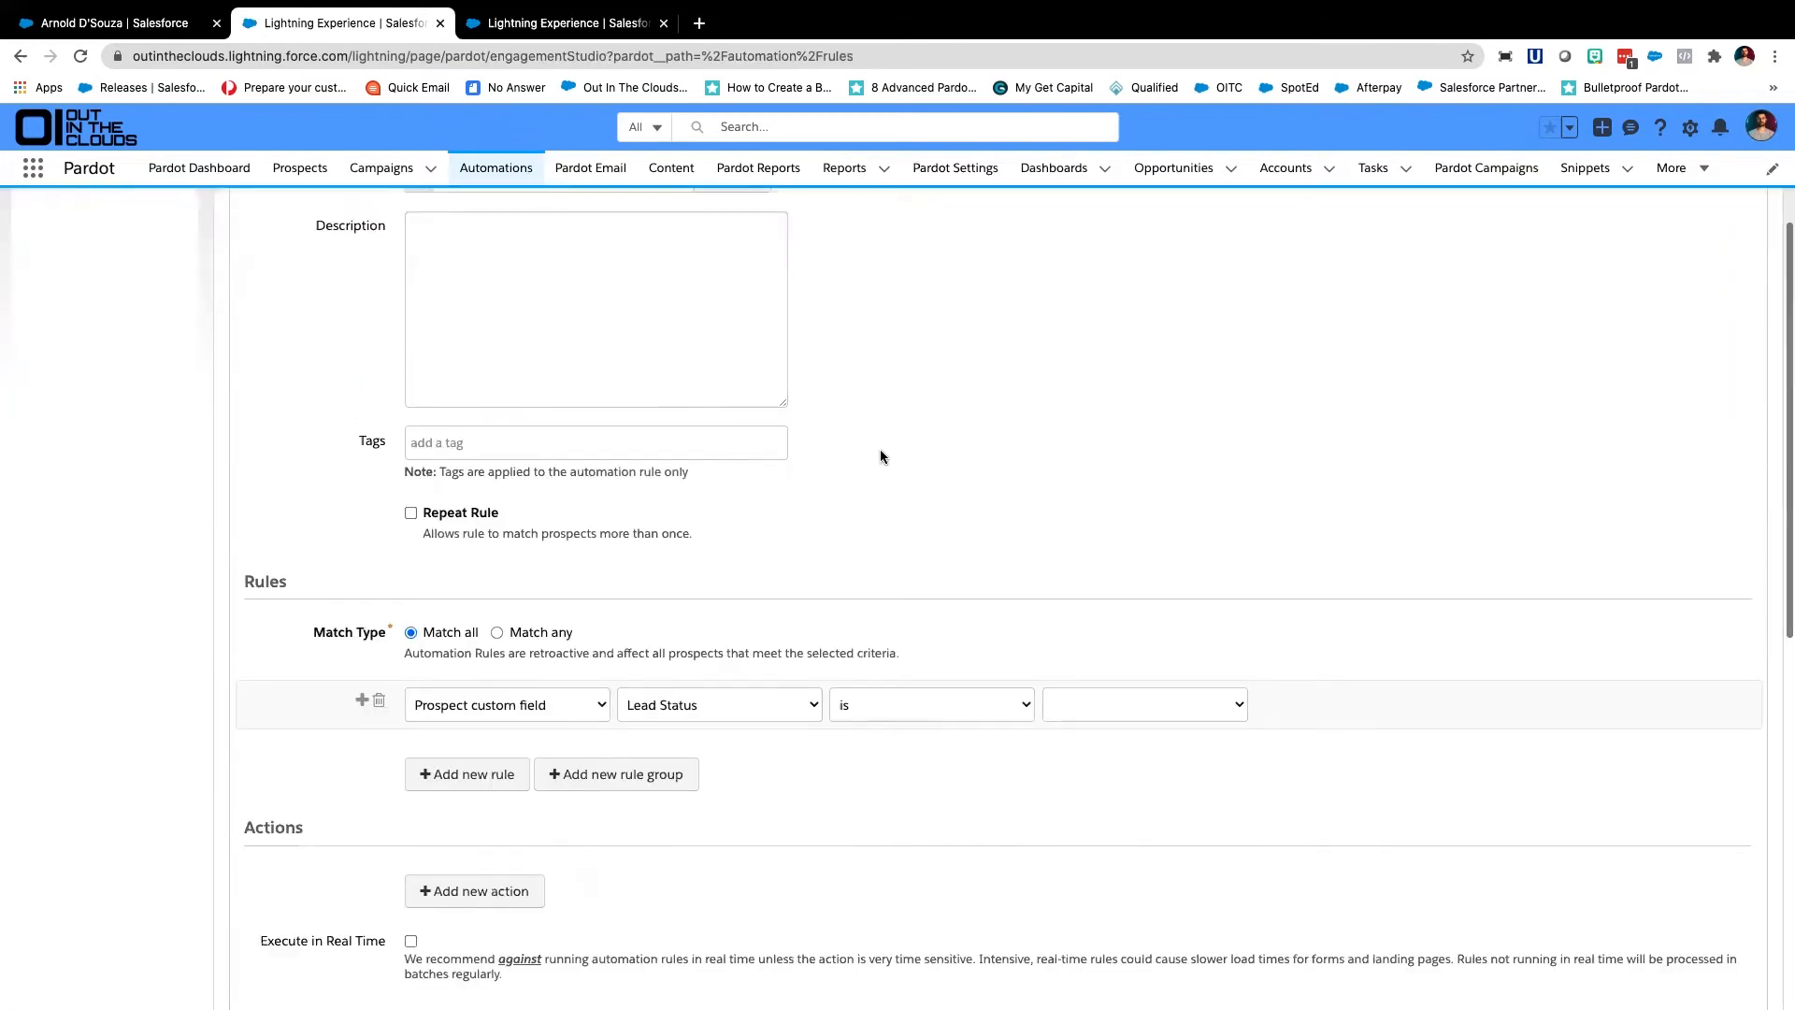
scroll(879, 456, "down", 9)
left_click(601, 629)
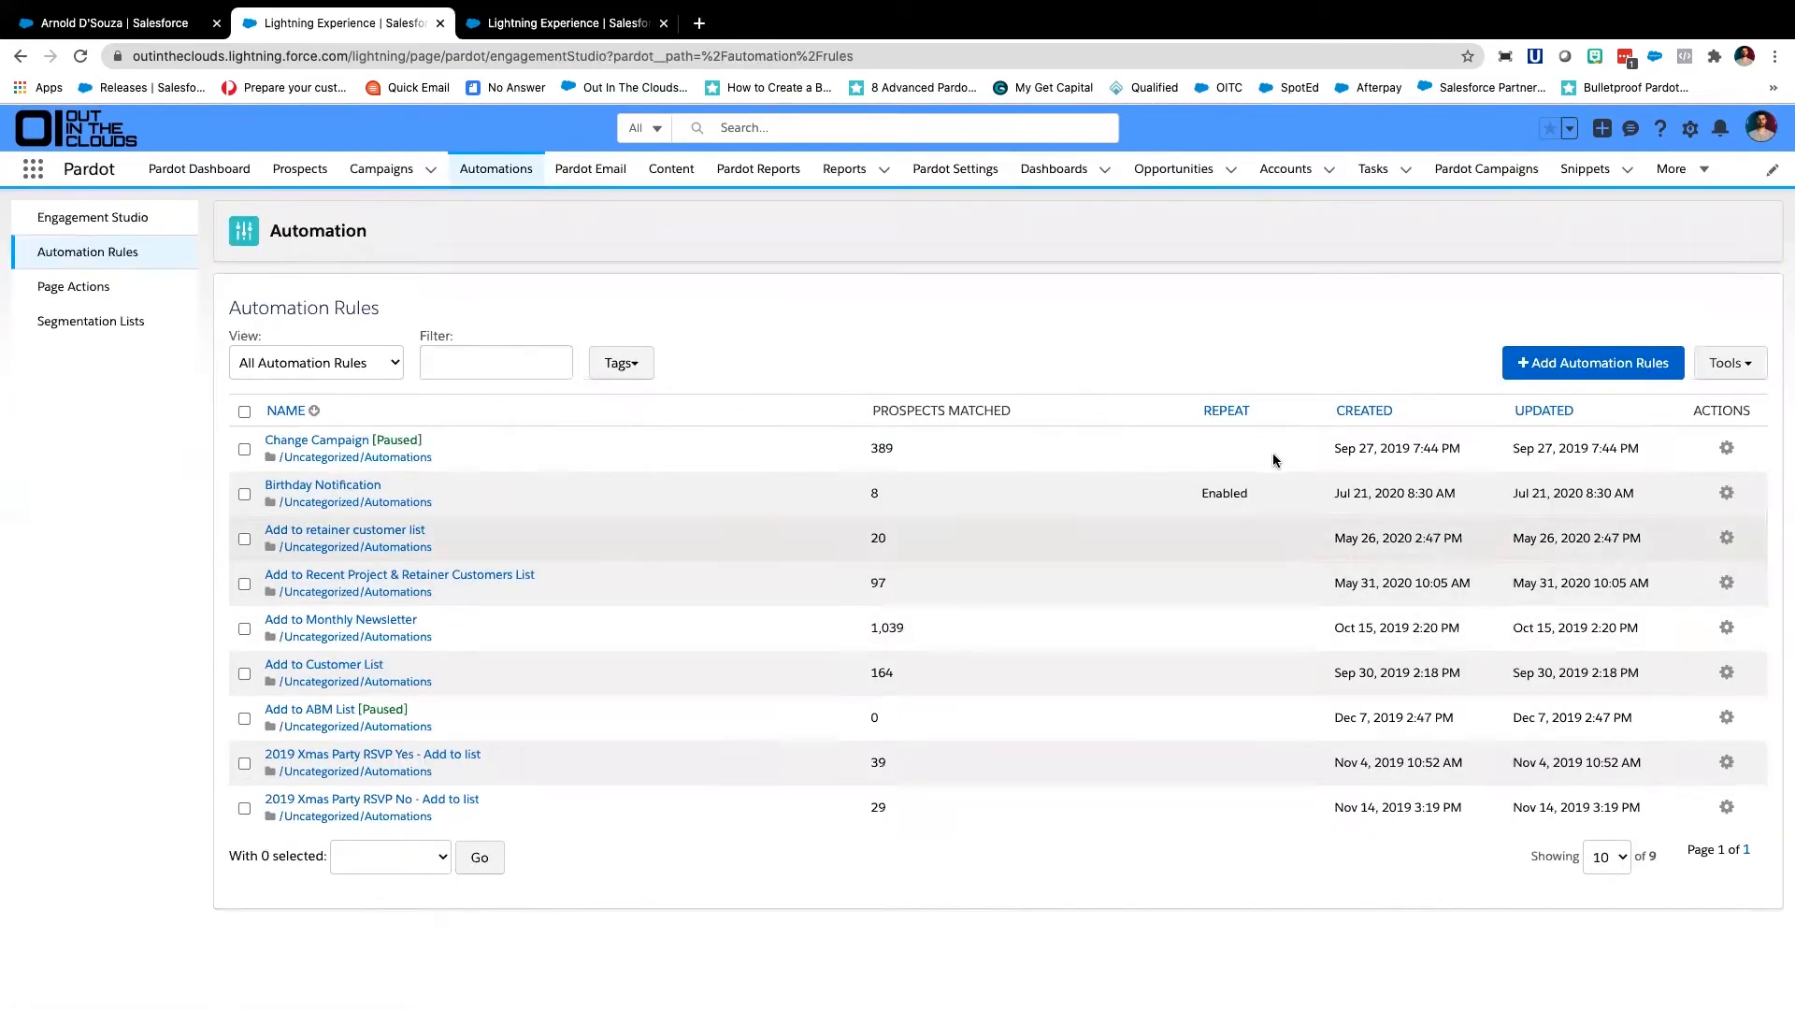
Start a new automation rule and name it "Pardot Ninja - NA1 Email"
left_click(1564, 362)
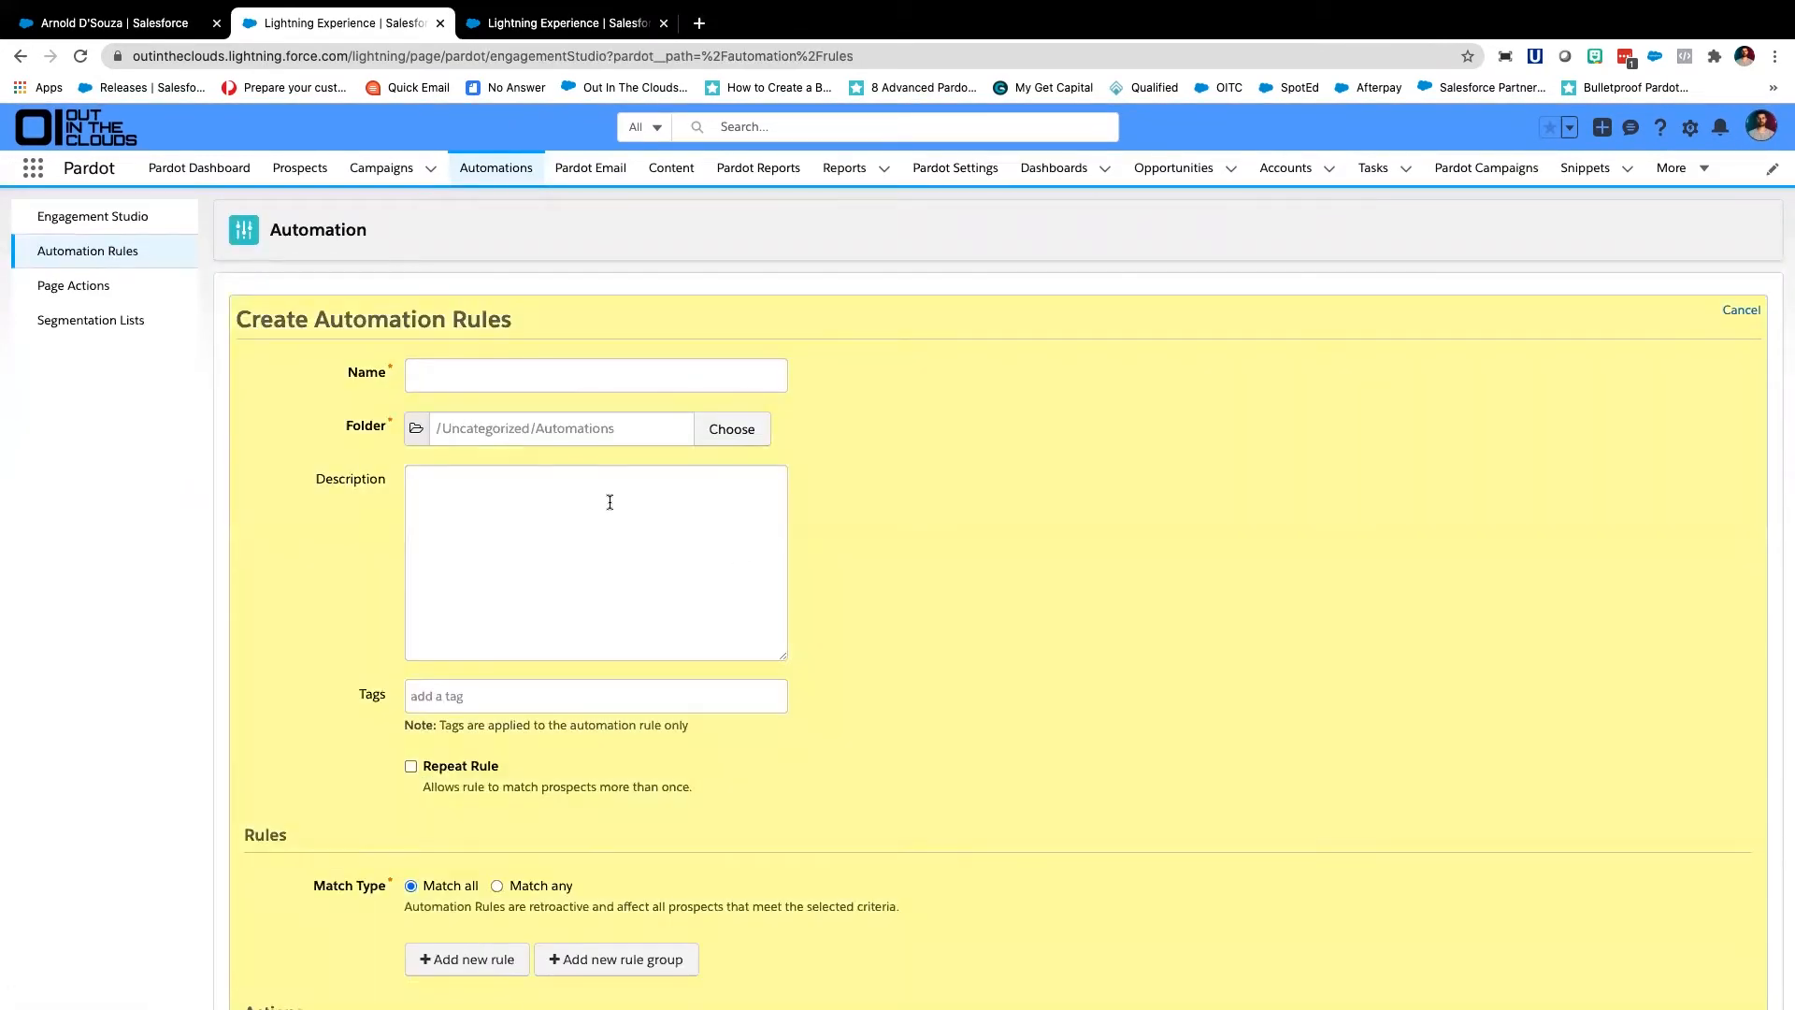
left_click(477, 375)
type("Pardot Ninja - NA1 Email")
Add a rule criterion requiring the prospect custom field Lead Status to be "NA 1"
scroll(1091, 514, "down", 3)
scroll(1091, 520, "down", 2)
left_click(473, 743)
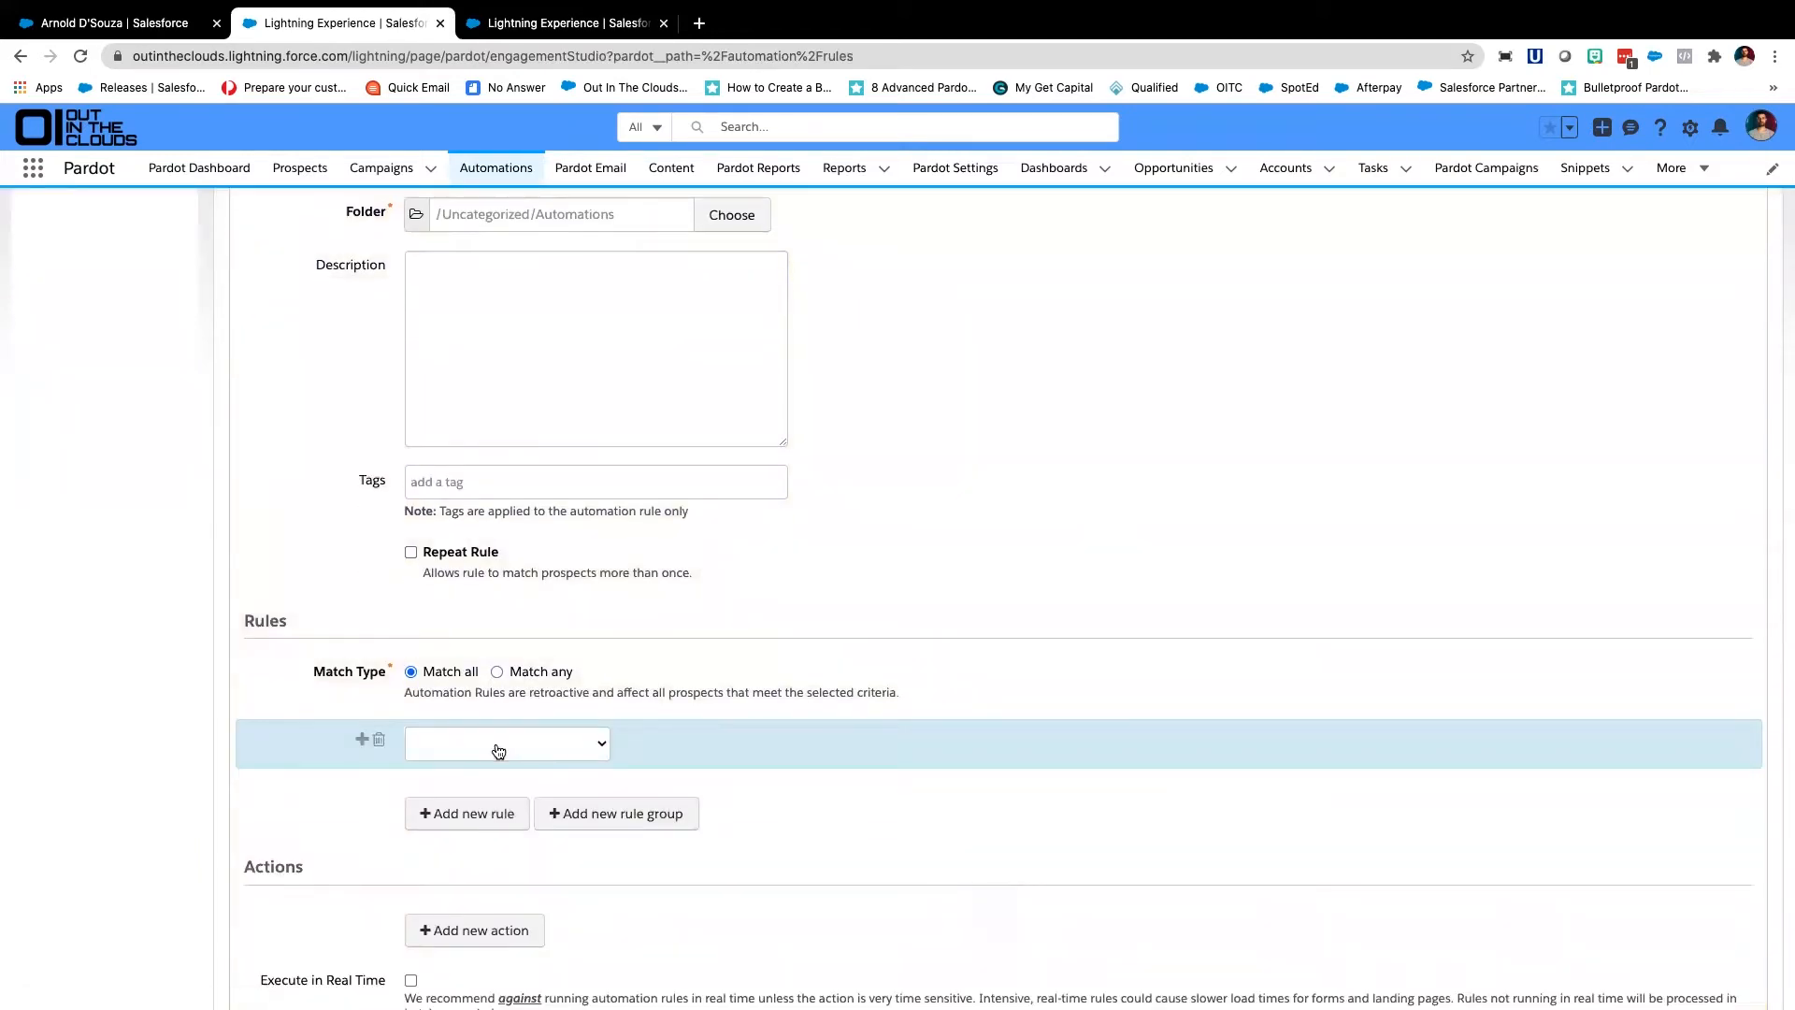
left_click(498, 751)
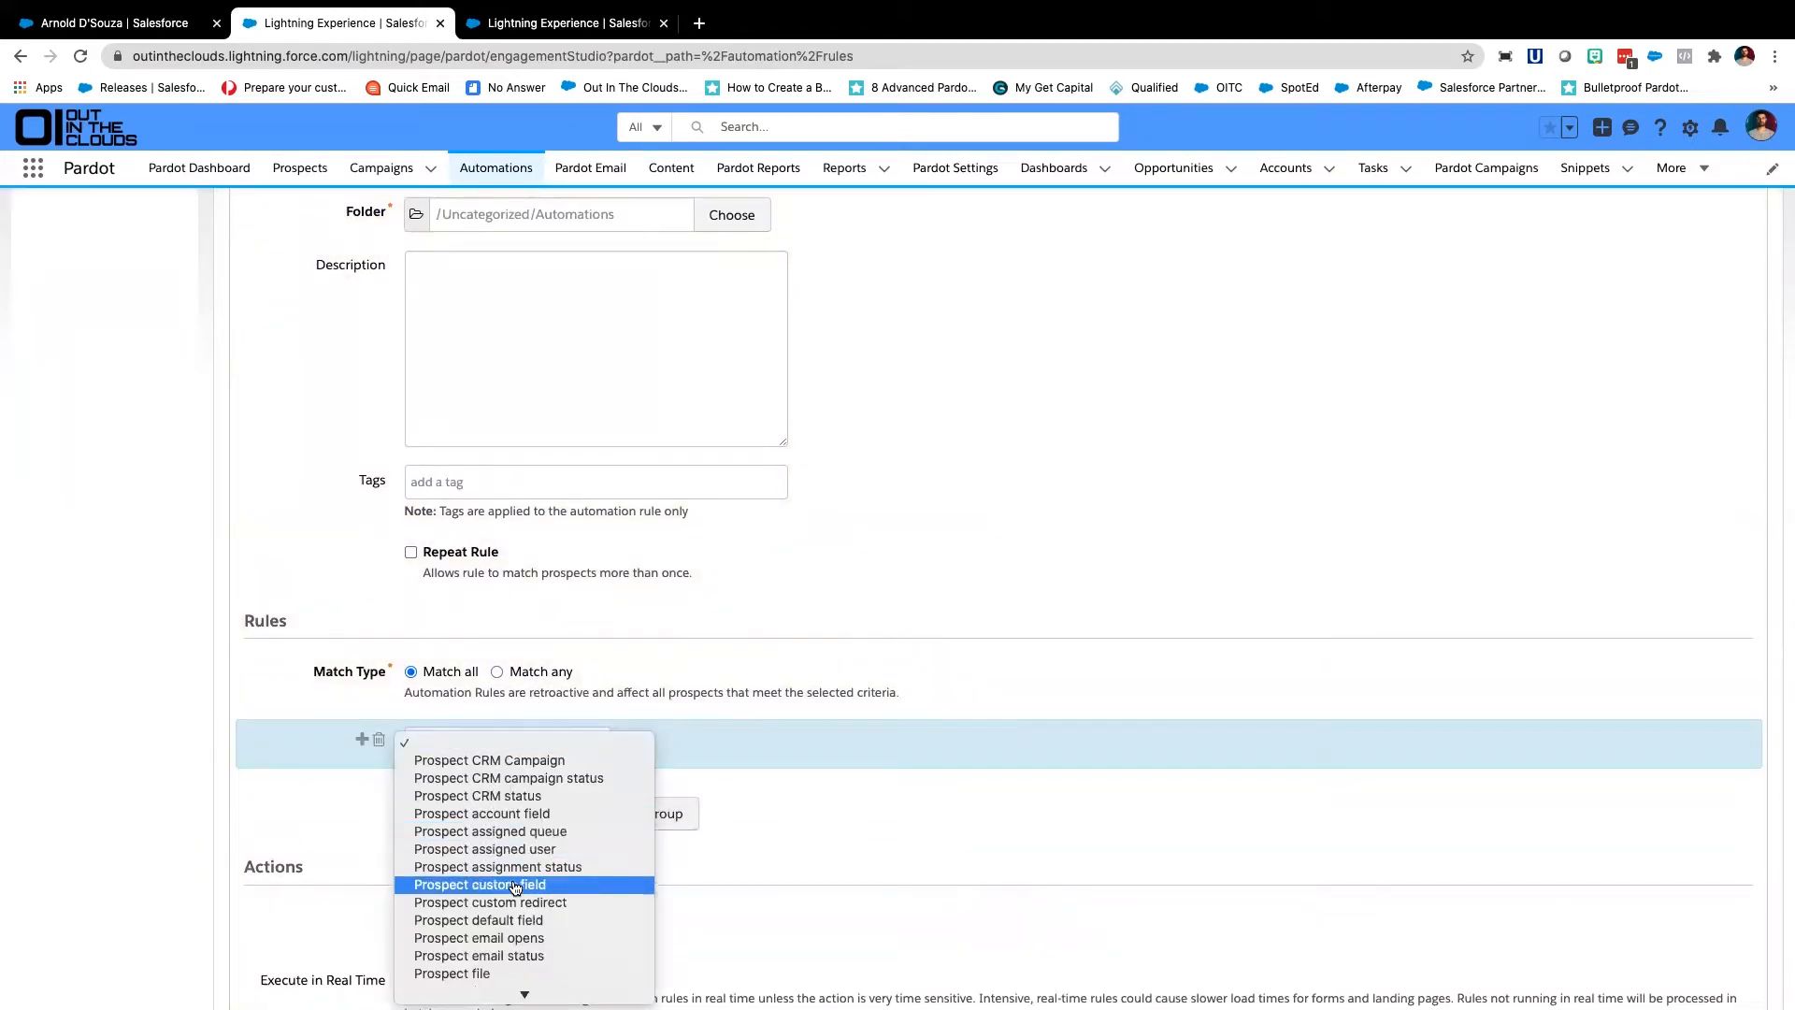
left_click(516, 886)
left_click(670, 754)
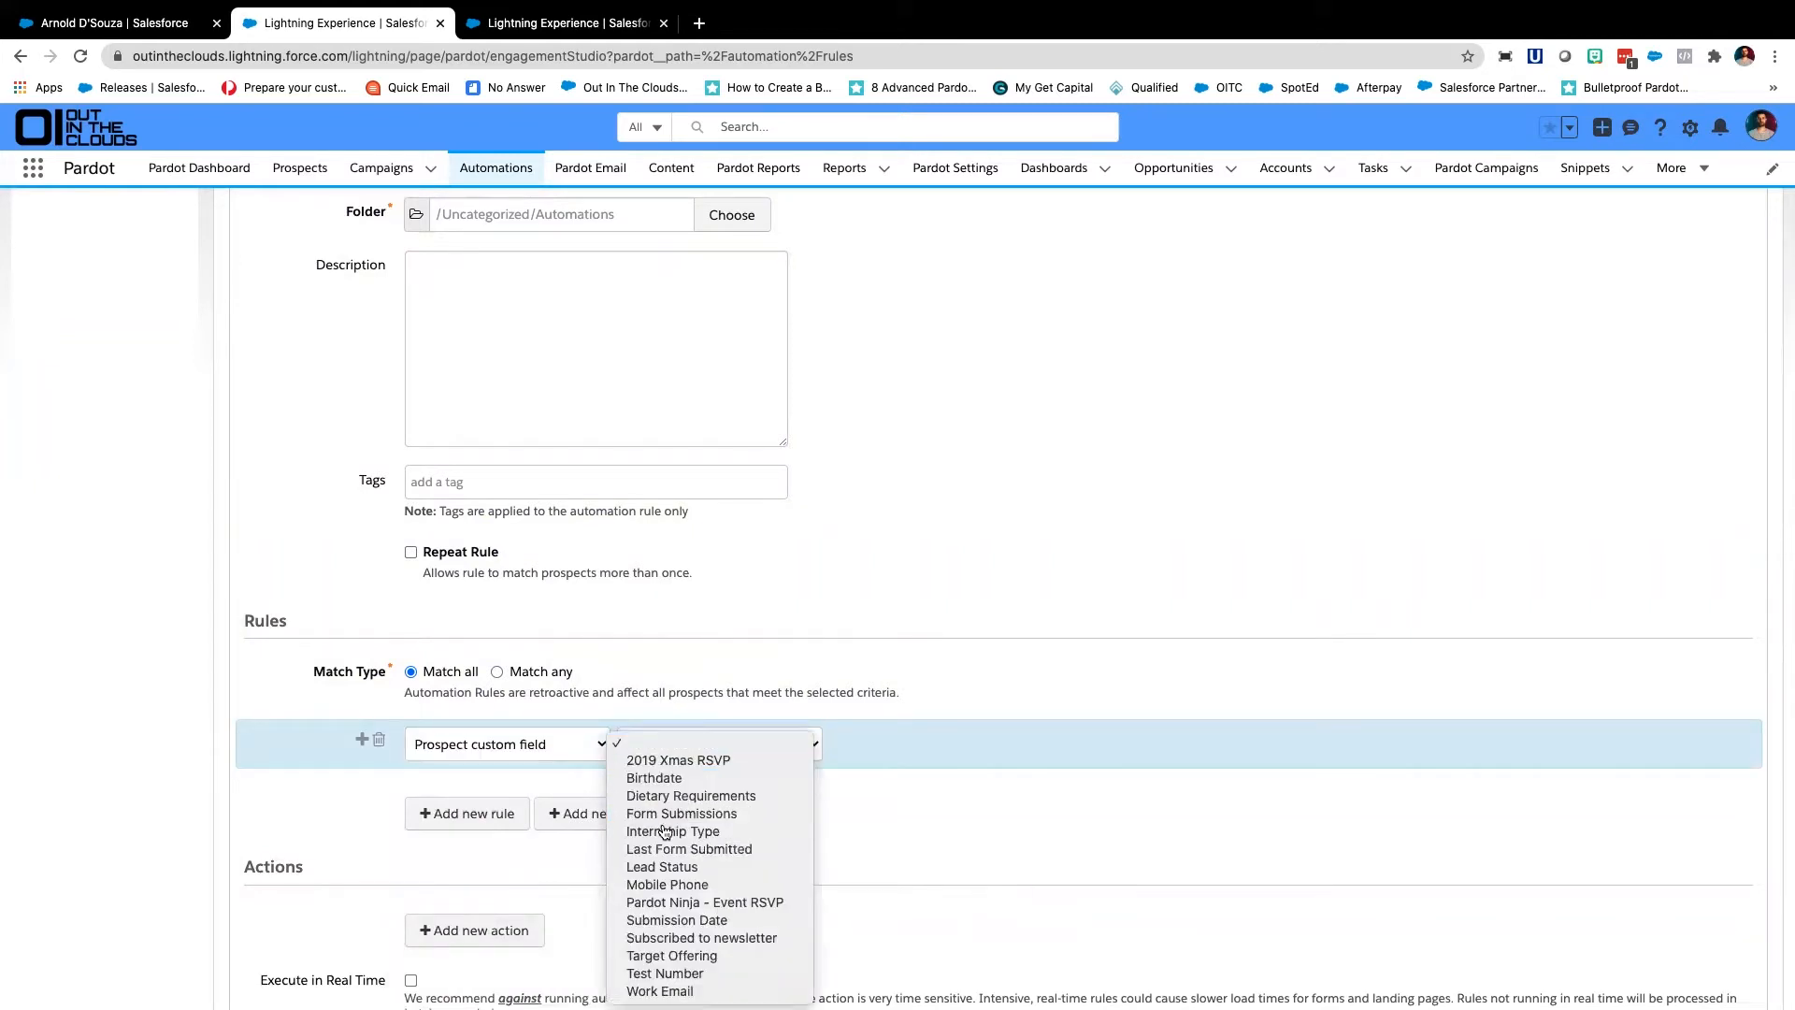
left_click(674, 867)
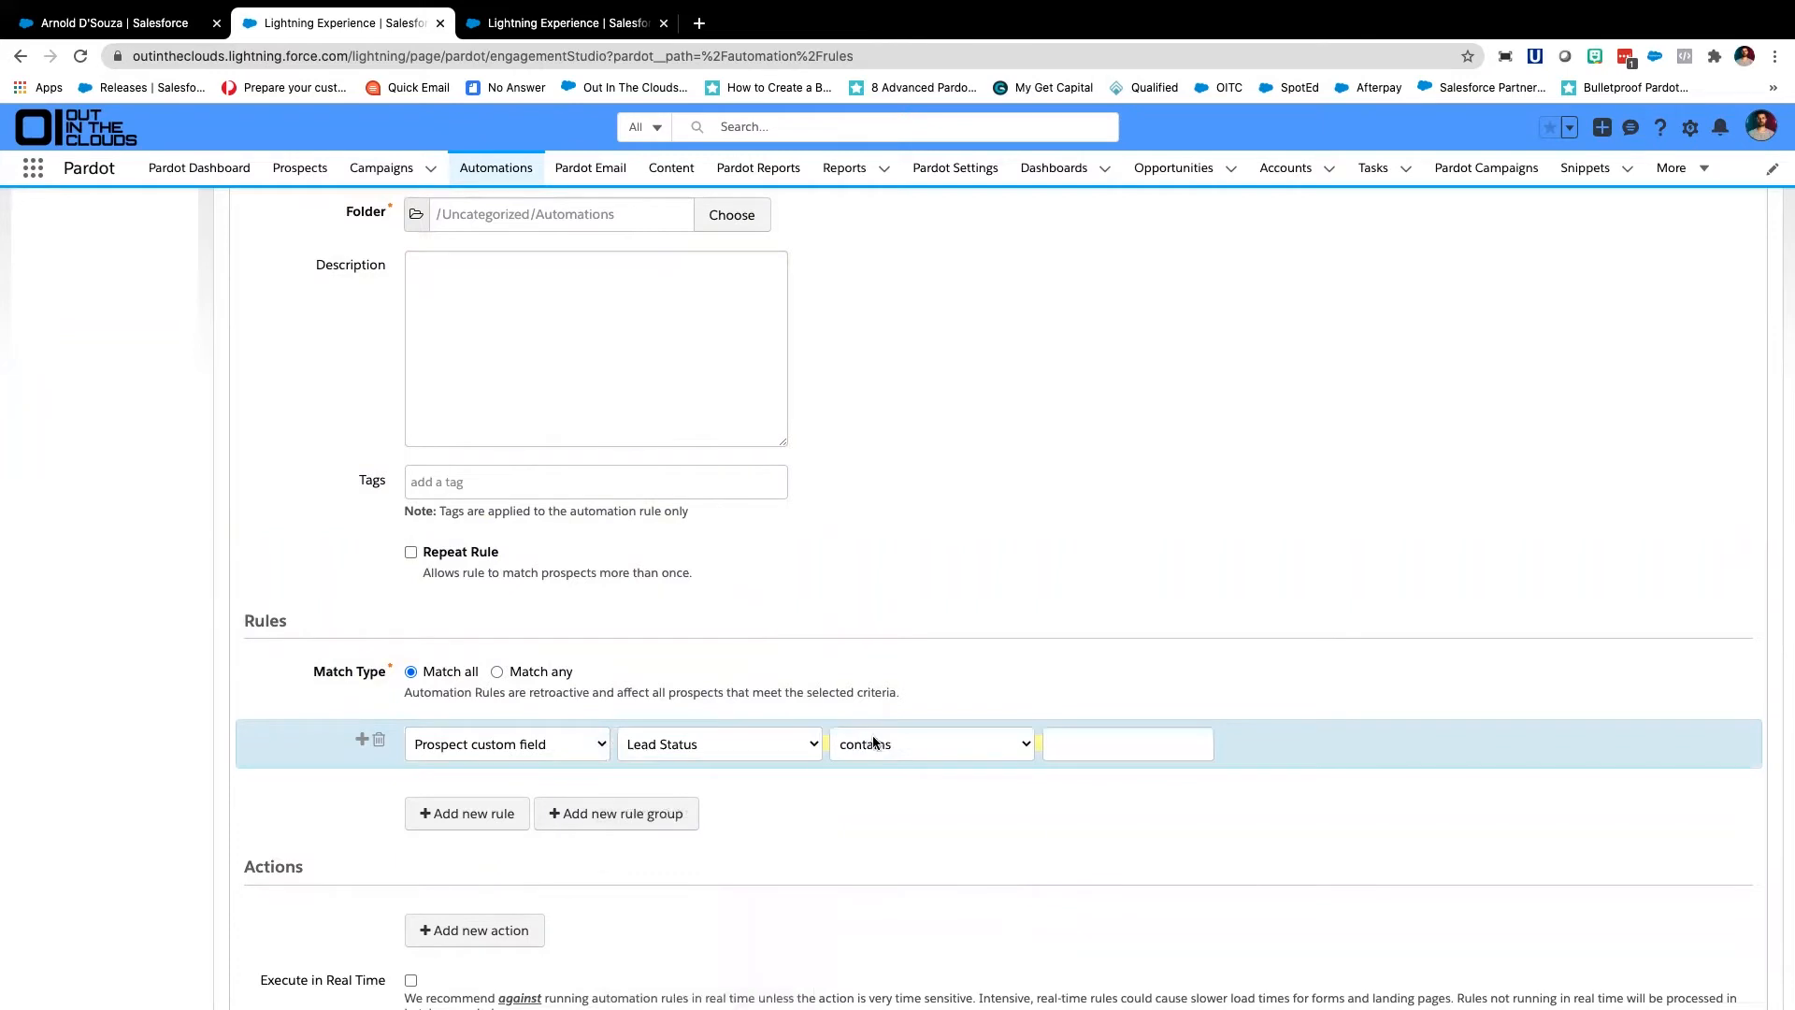
left_click(875, 743)
left_click(884, 782)
left_click(1085, 745)
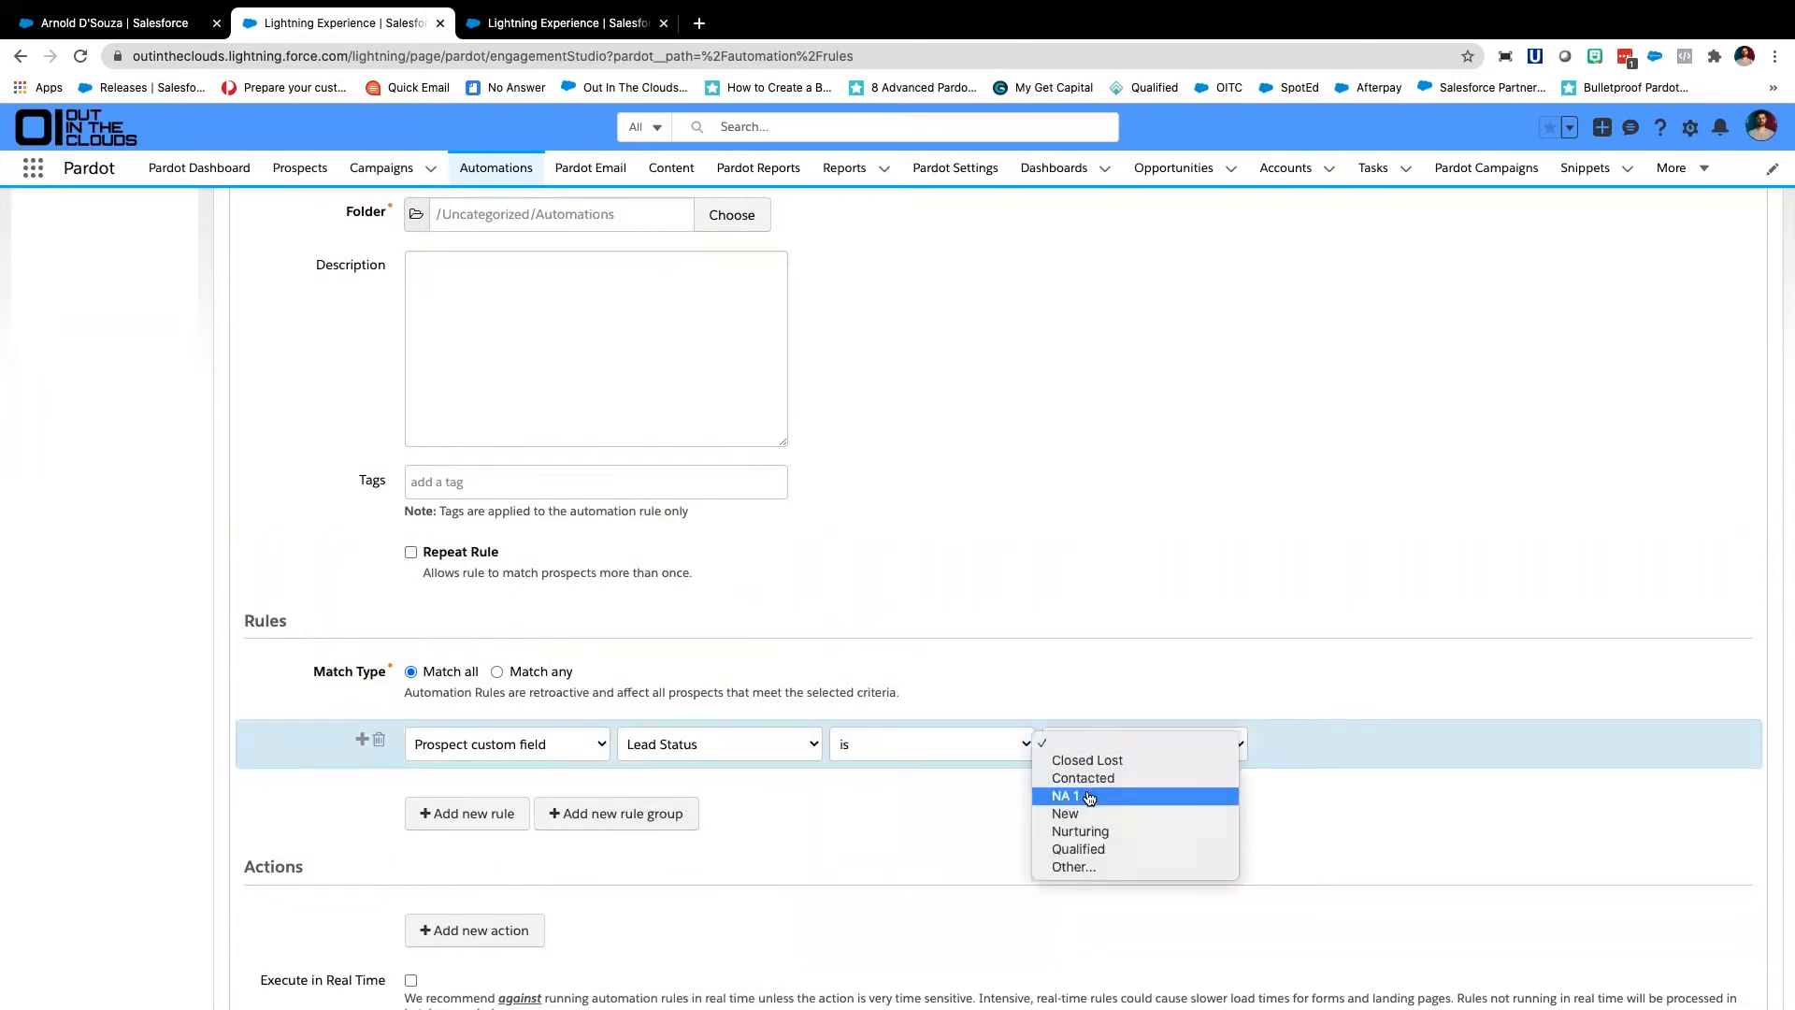
left_click(1090, 796)
Add an action to the automation rule that sends a prospect email
scroll(816, 788, "down", 5)
scroll(816, 787, "down", 1)
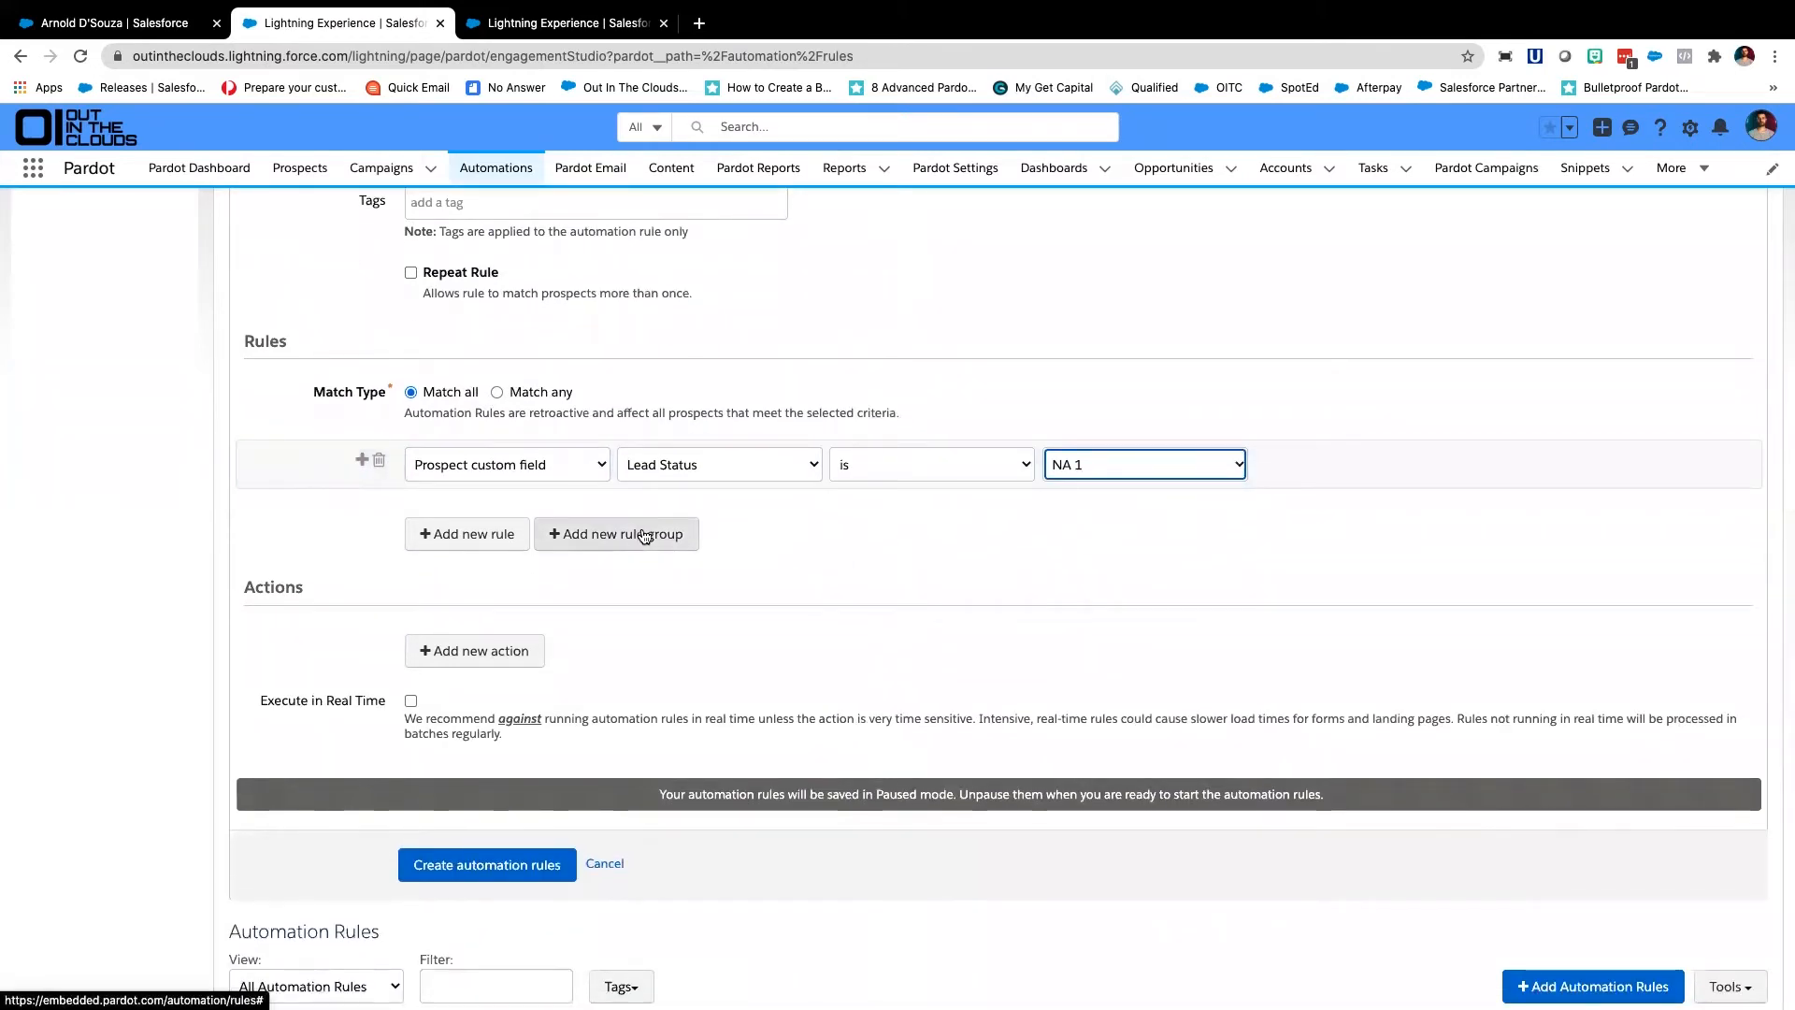
scroll(646, 531, "down", 2)
left_click(425, 563)
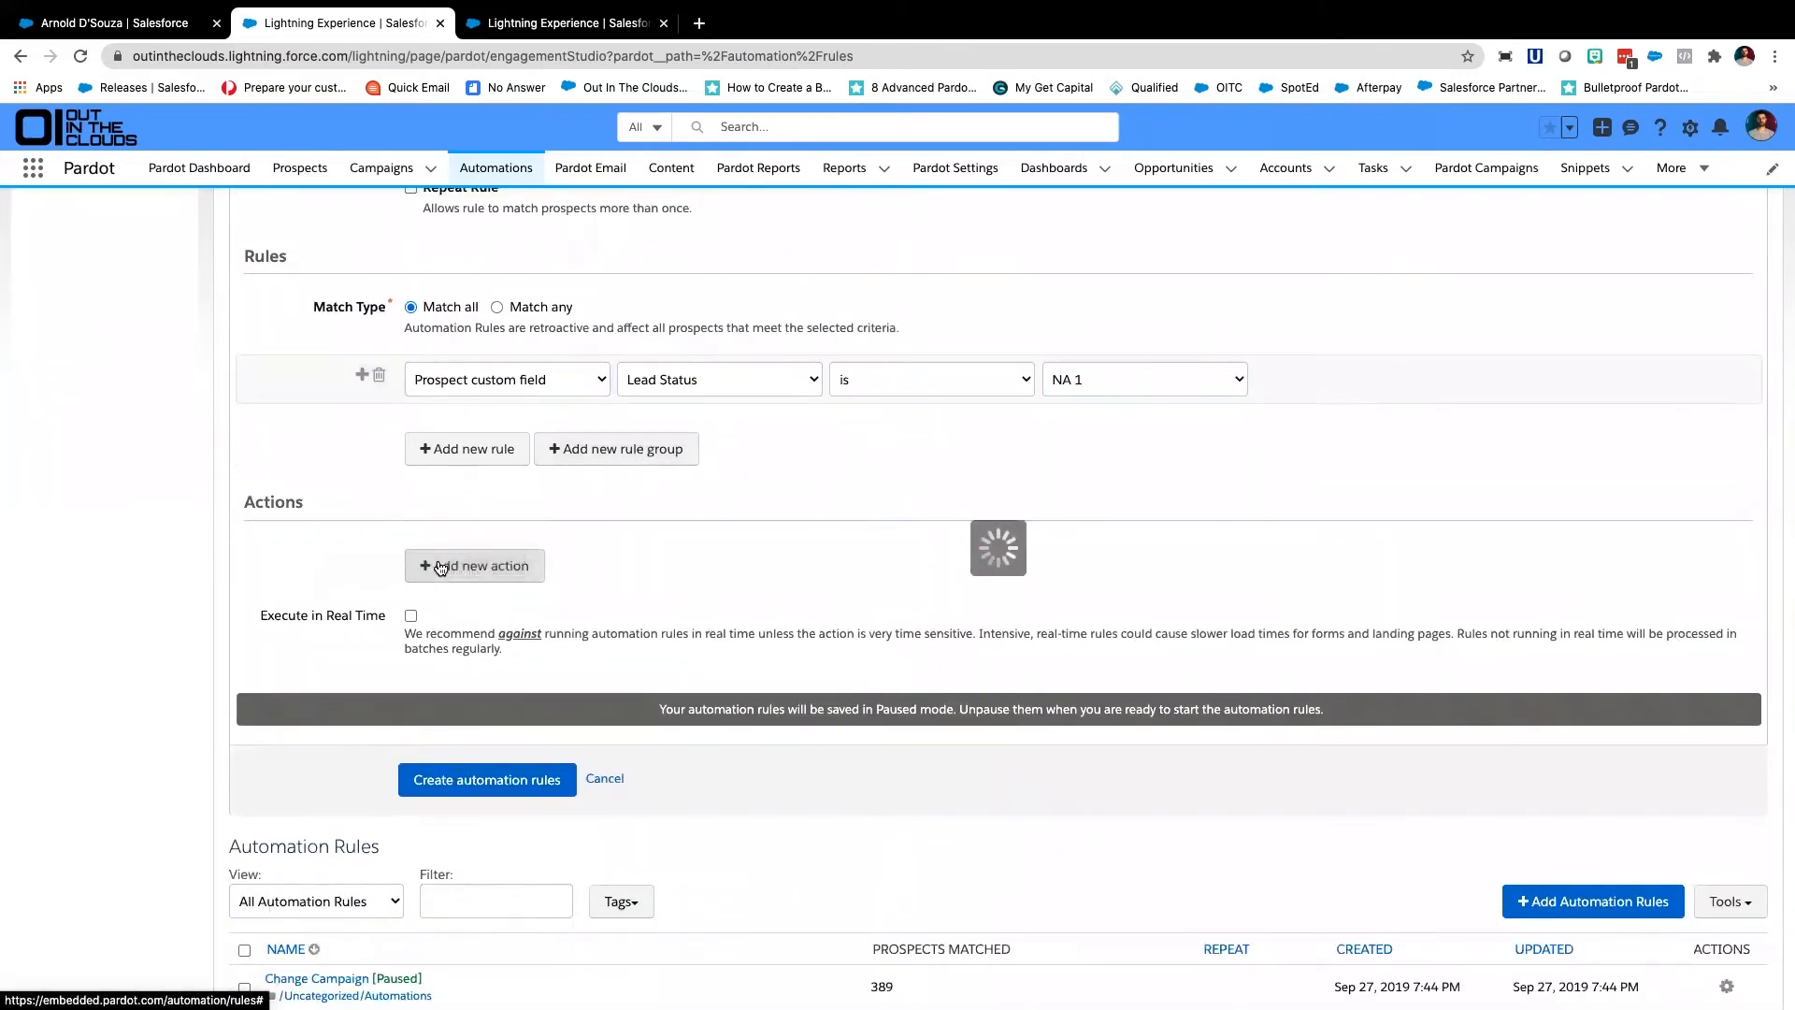
left_click(564, 564)
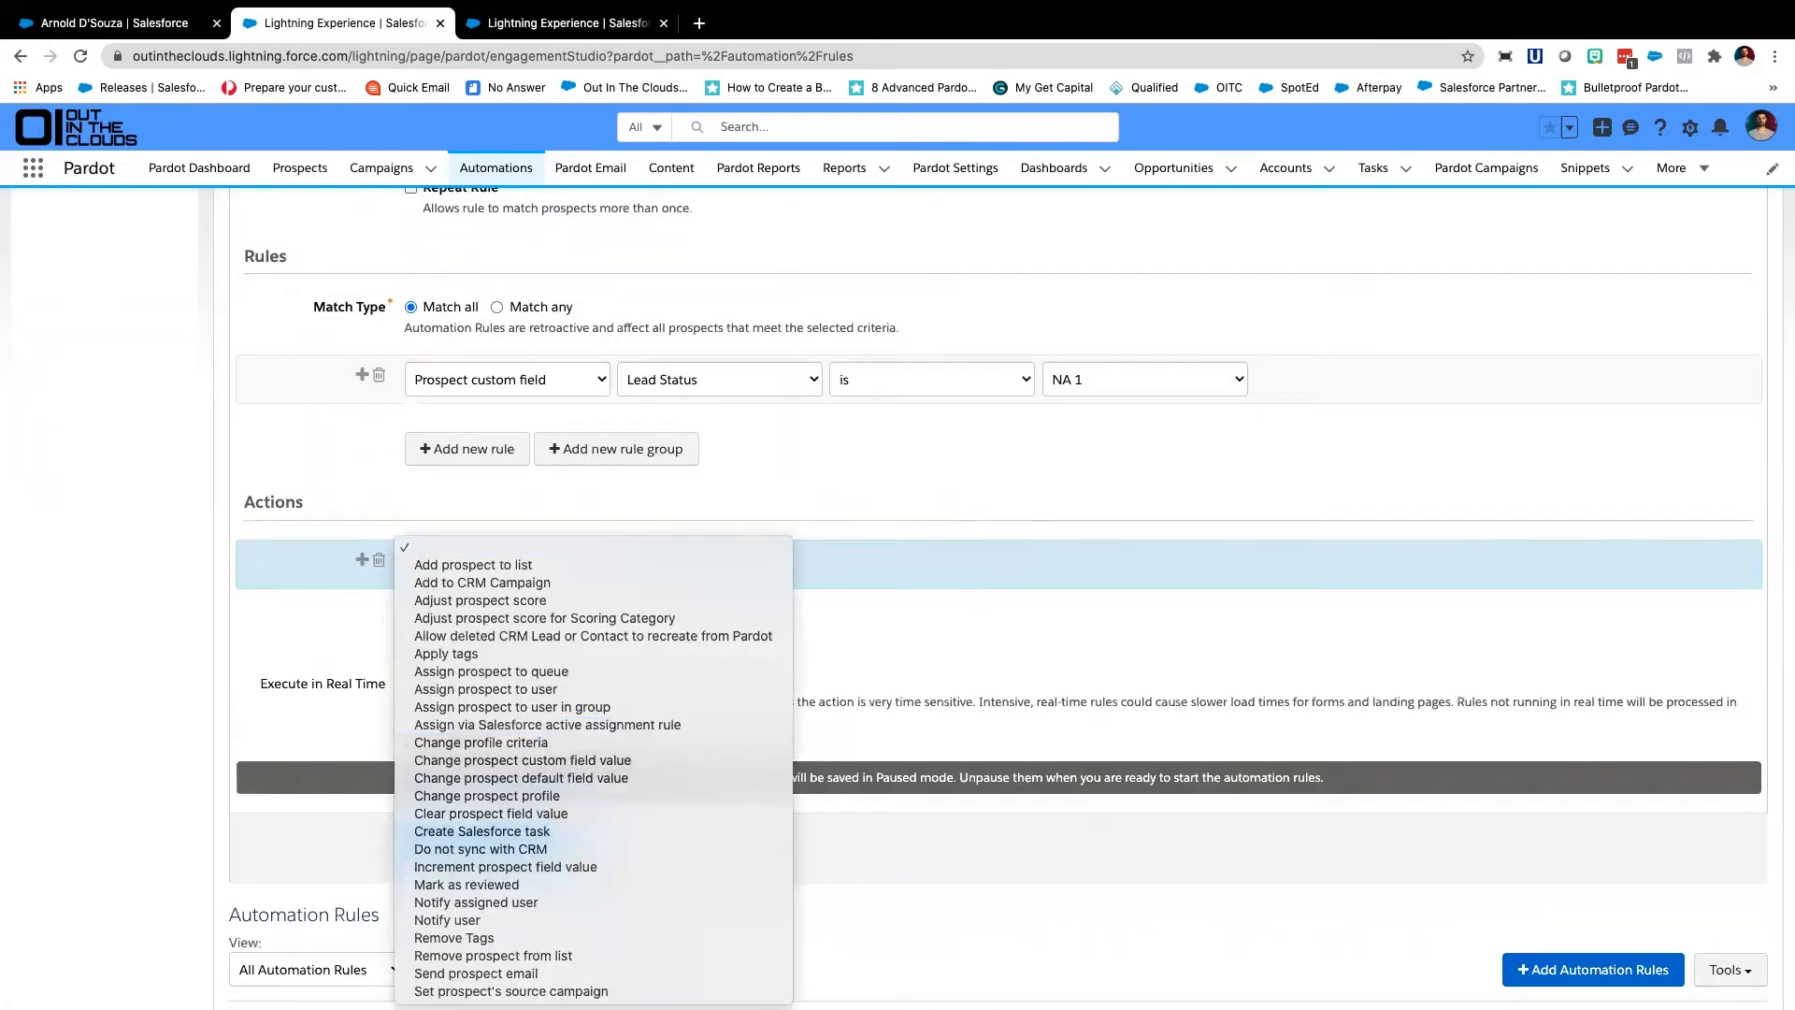
left_click(505, 974)
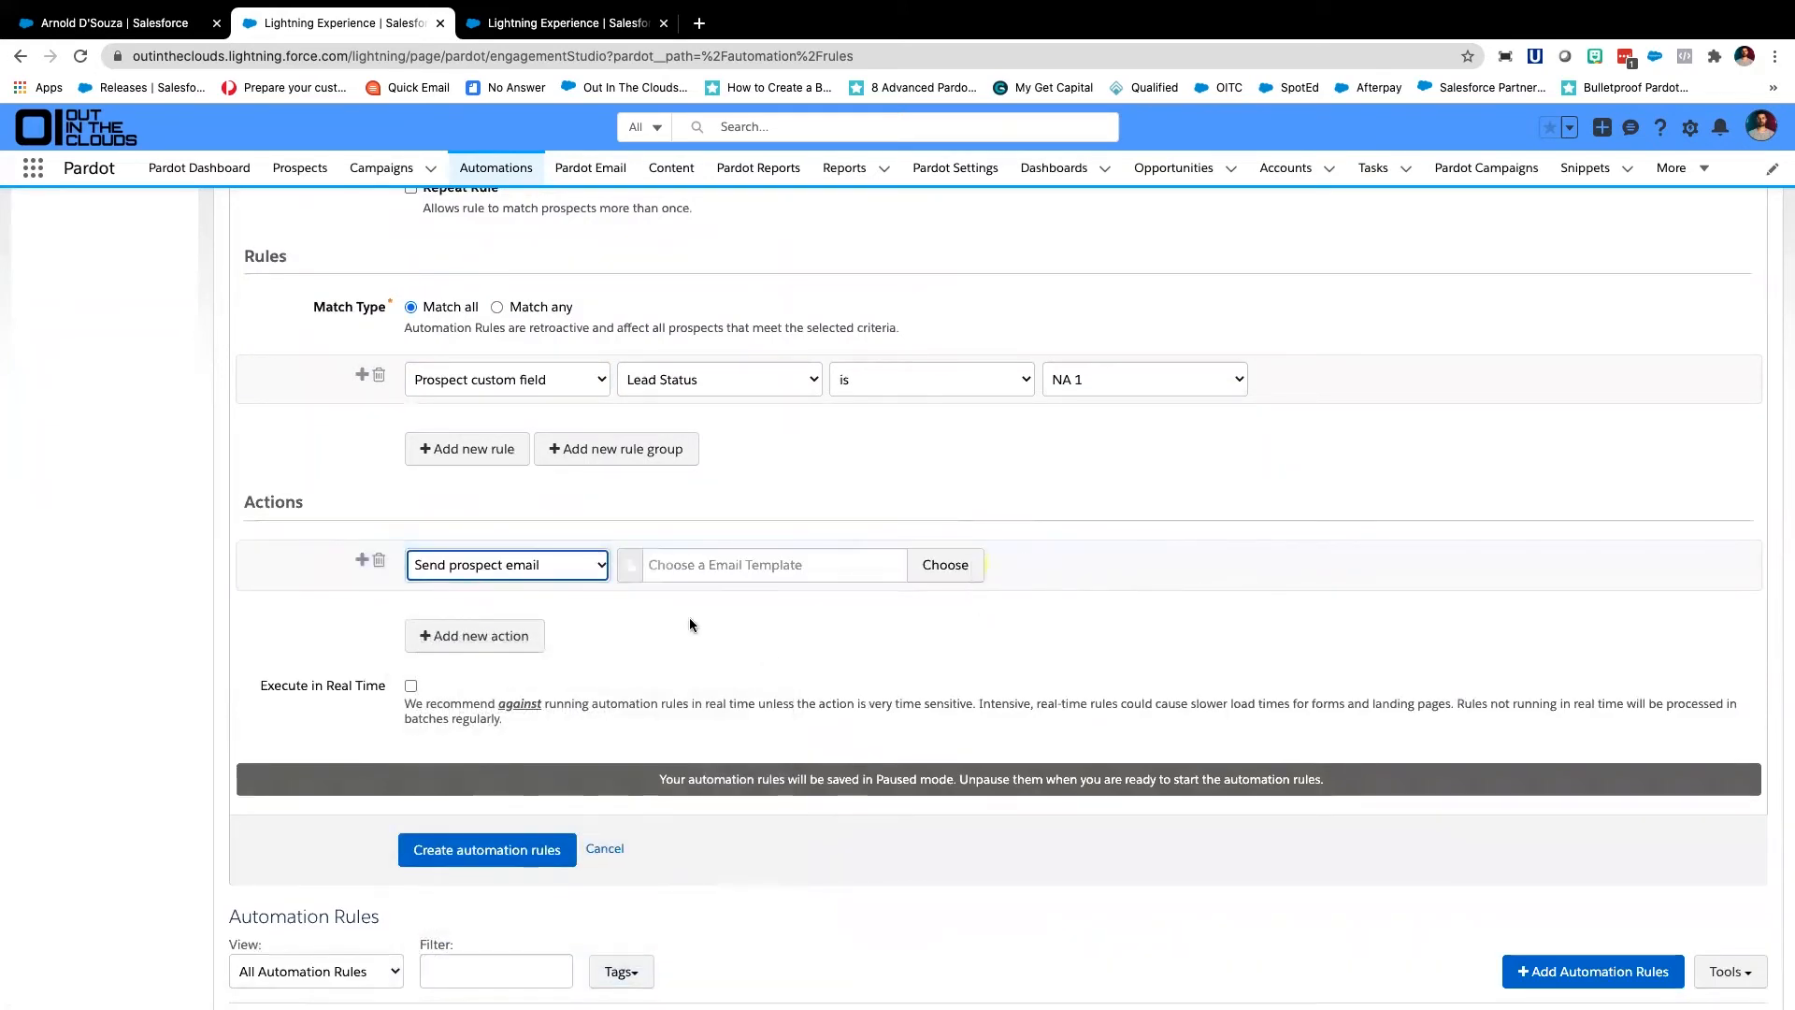
Choose the "Pardot Ninja - NA1 Email" template for the email action and create the automation rule
left_click(726, 565)
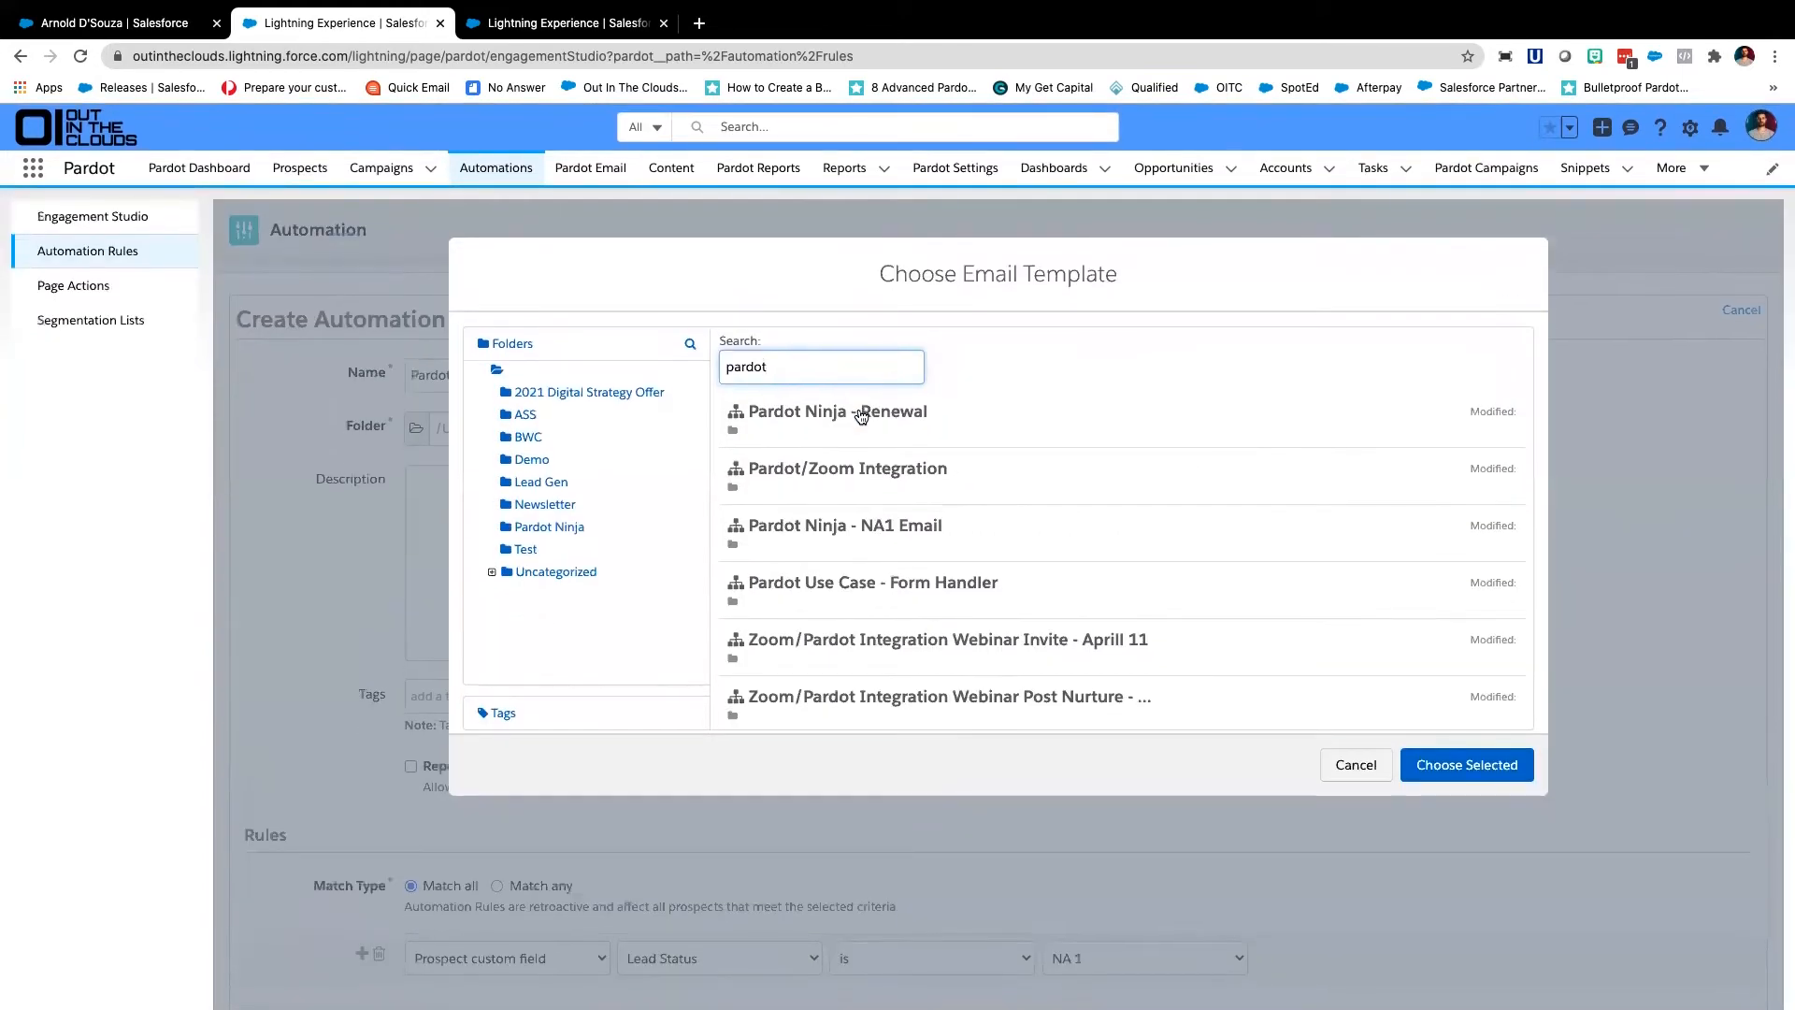
left_click(871, 523)
left_click(1467, 764)
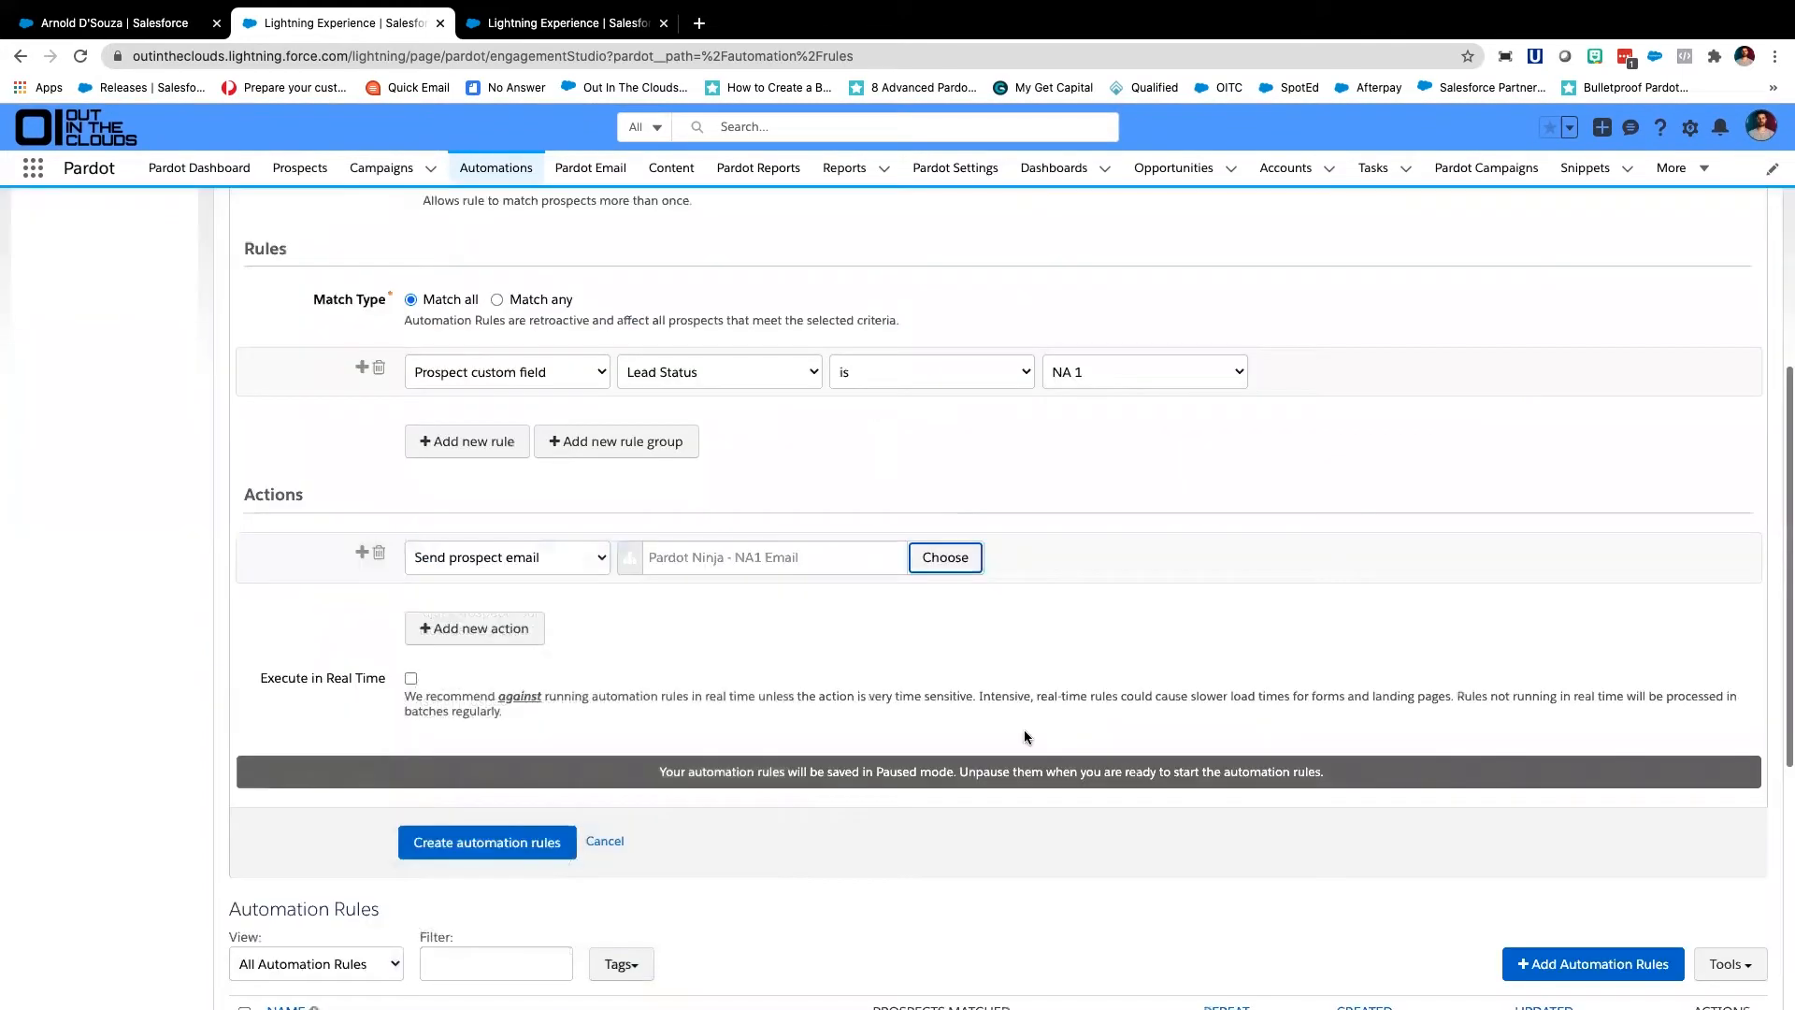
left_click(522, 844)
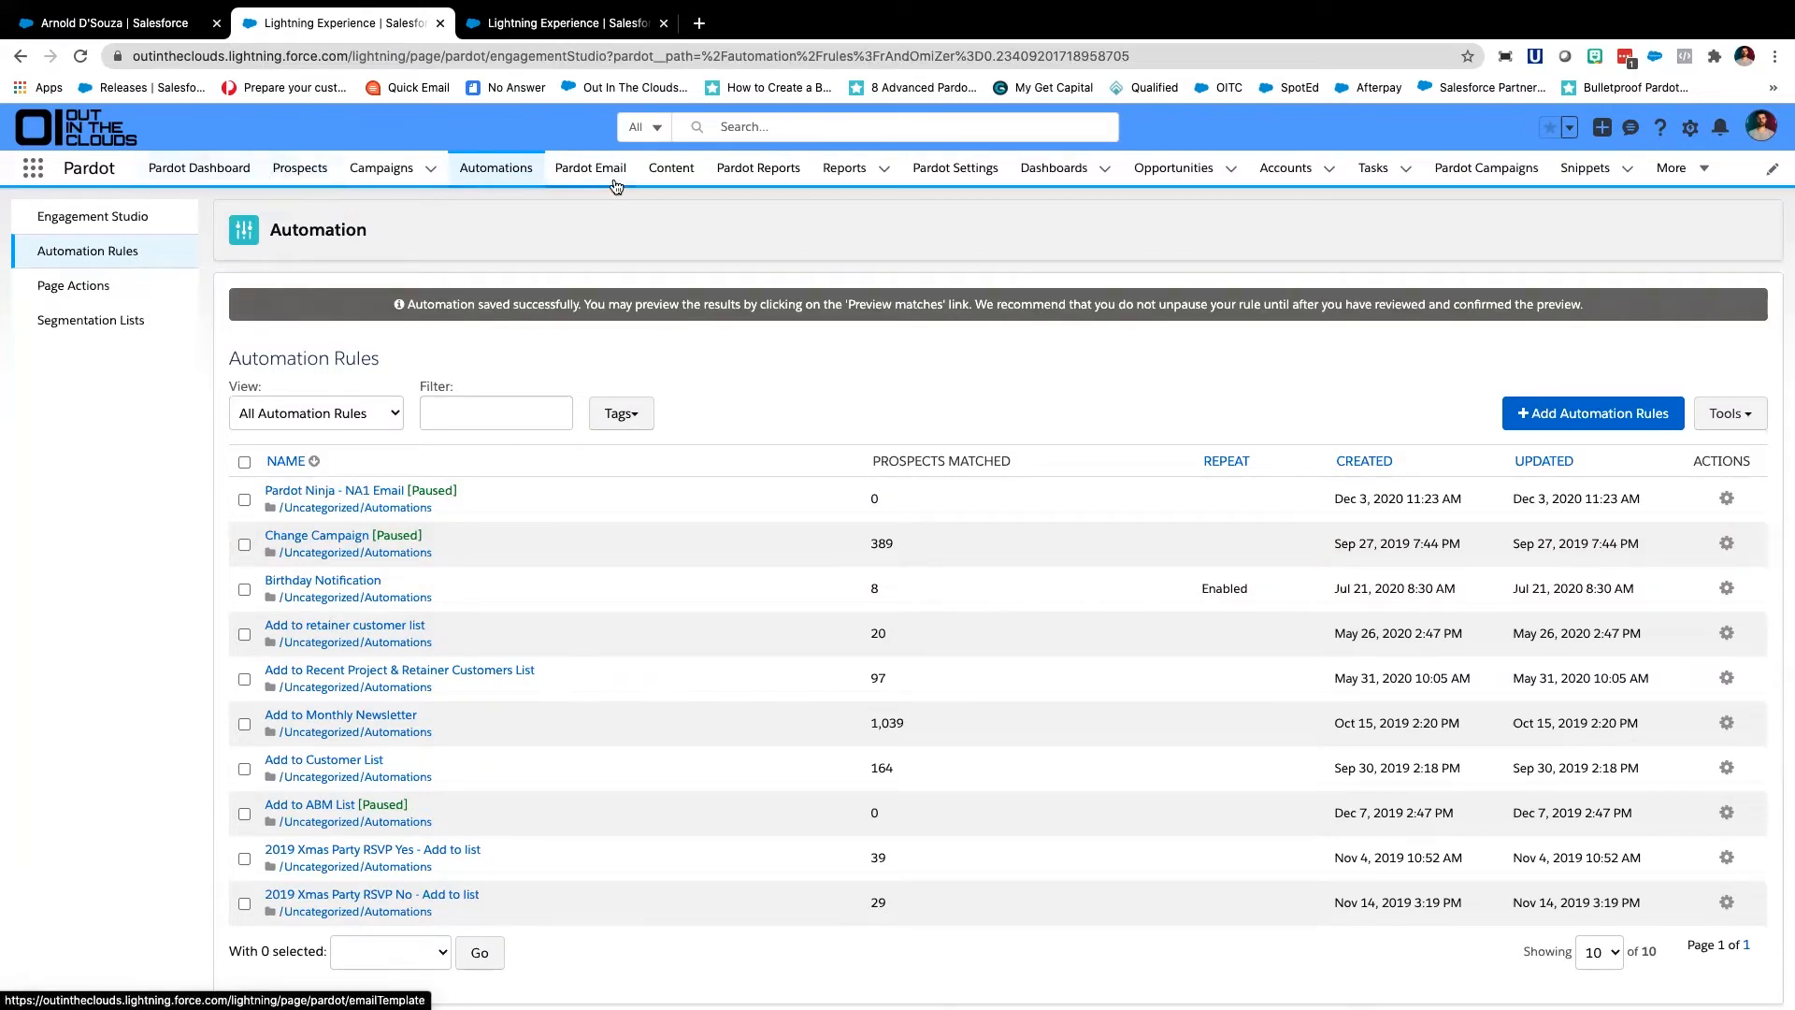
left_click(661, 170)
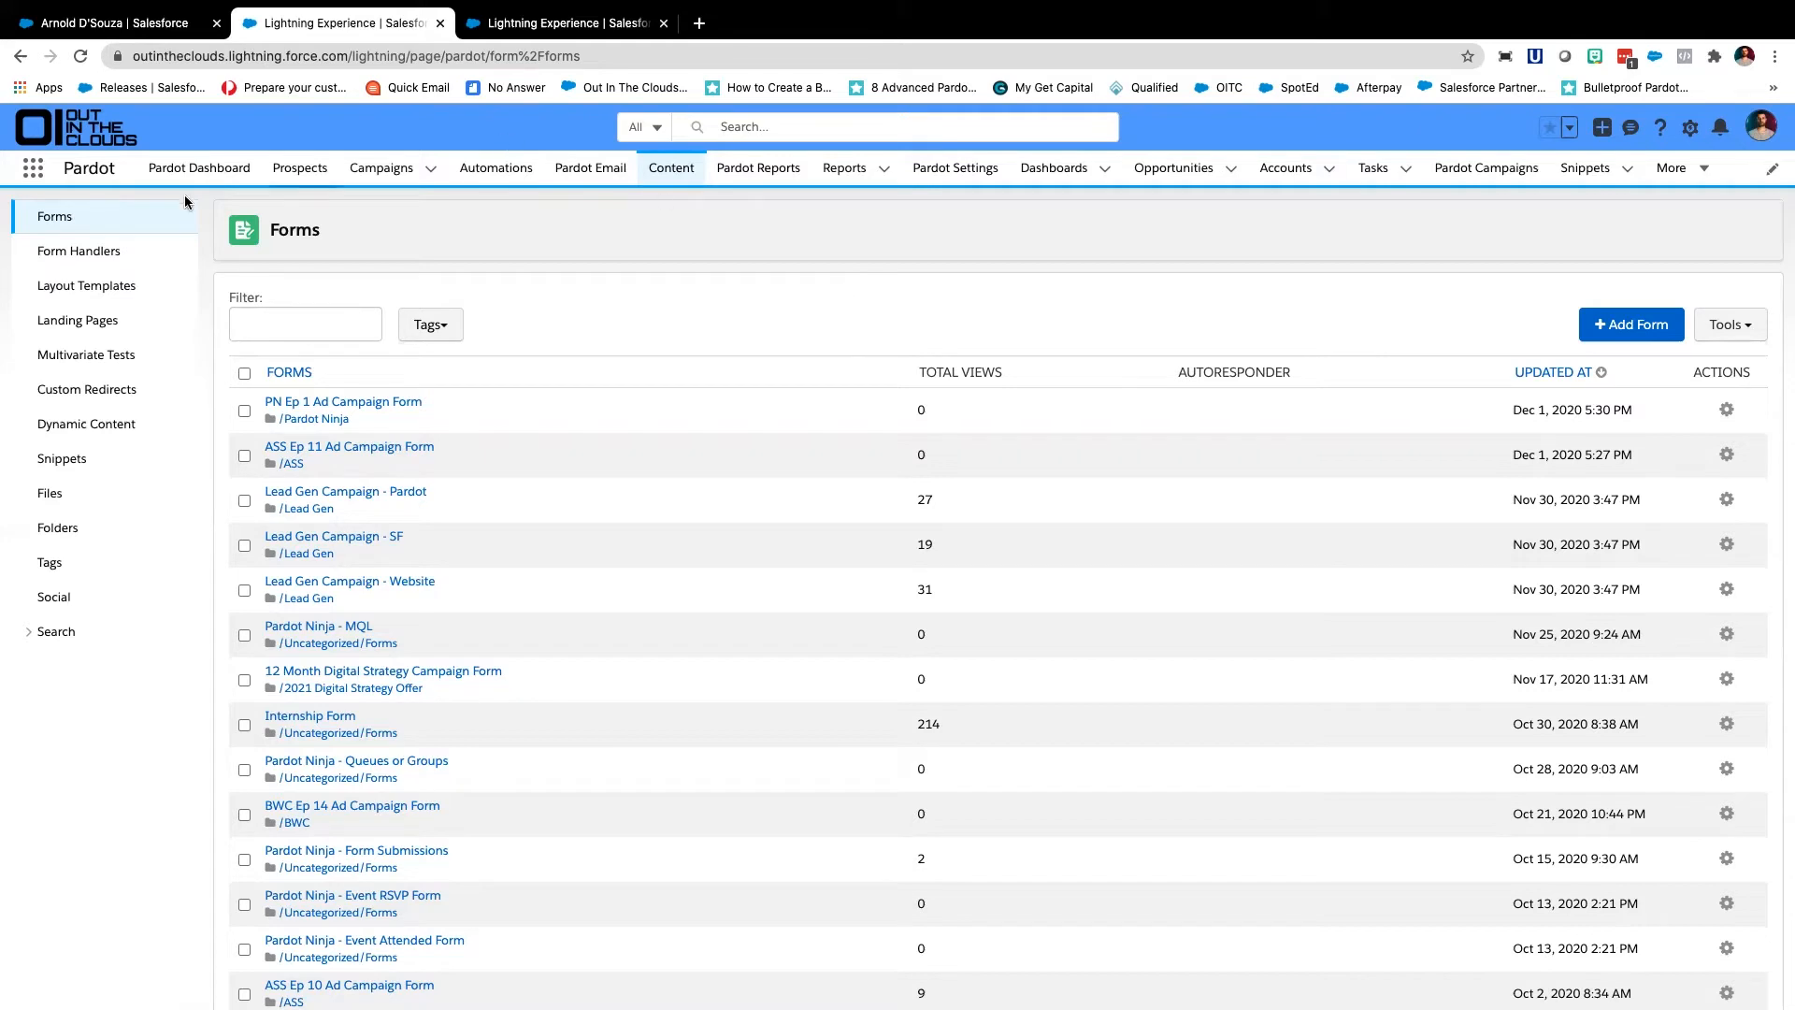
left_click(299, 170)
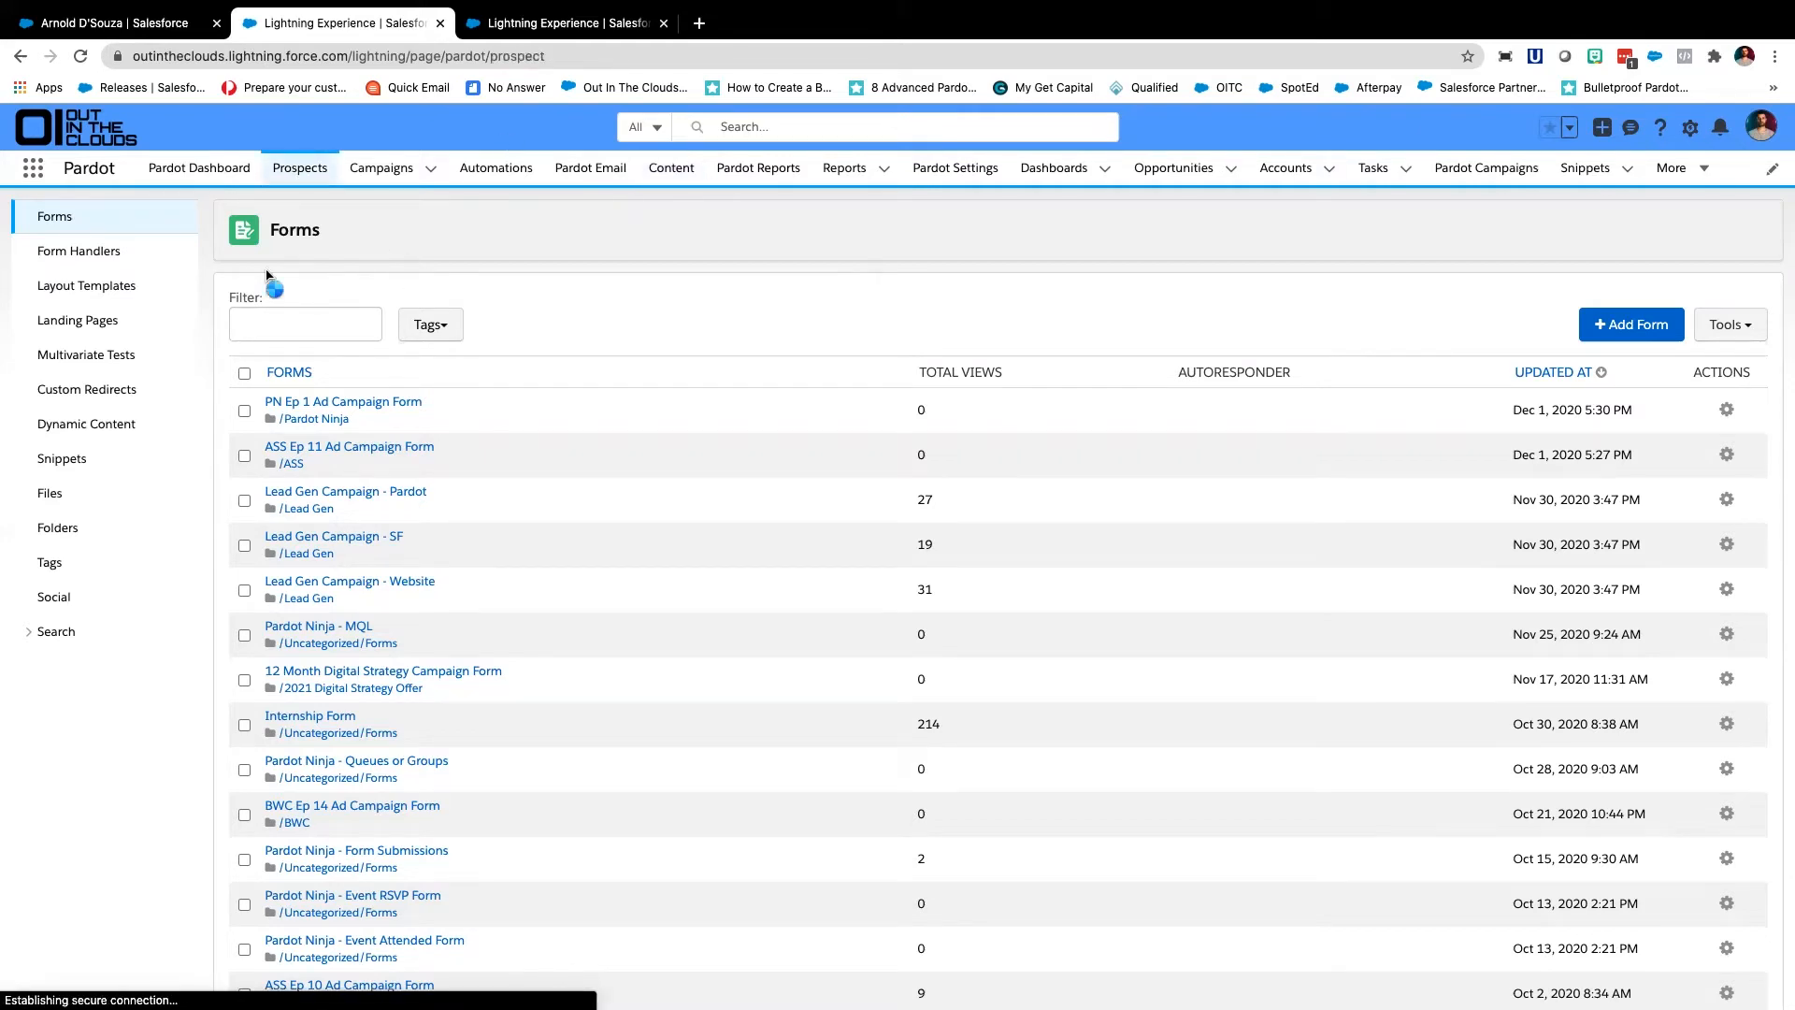
scroll(254, 406, "down", 1)
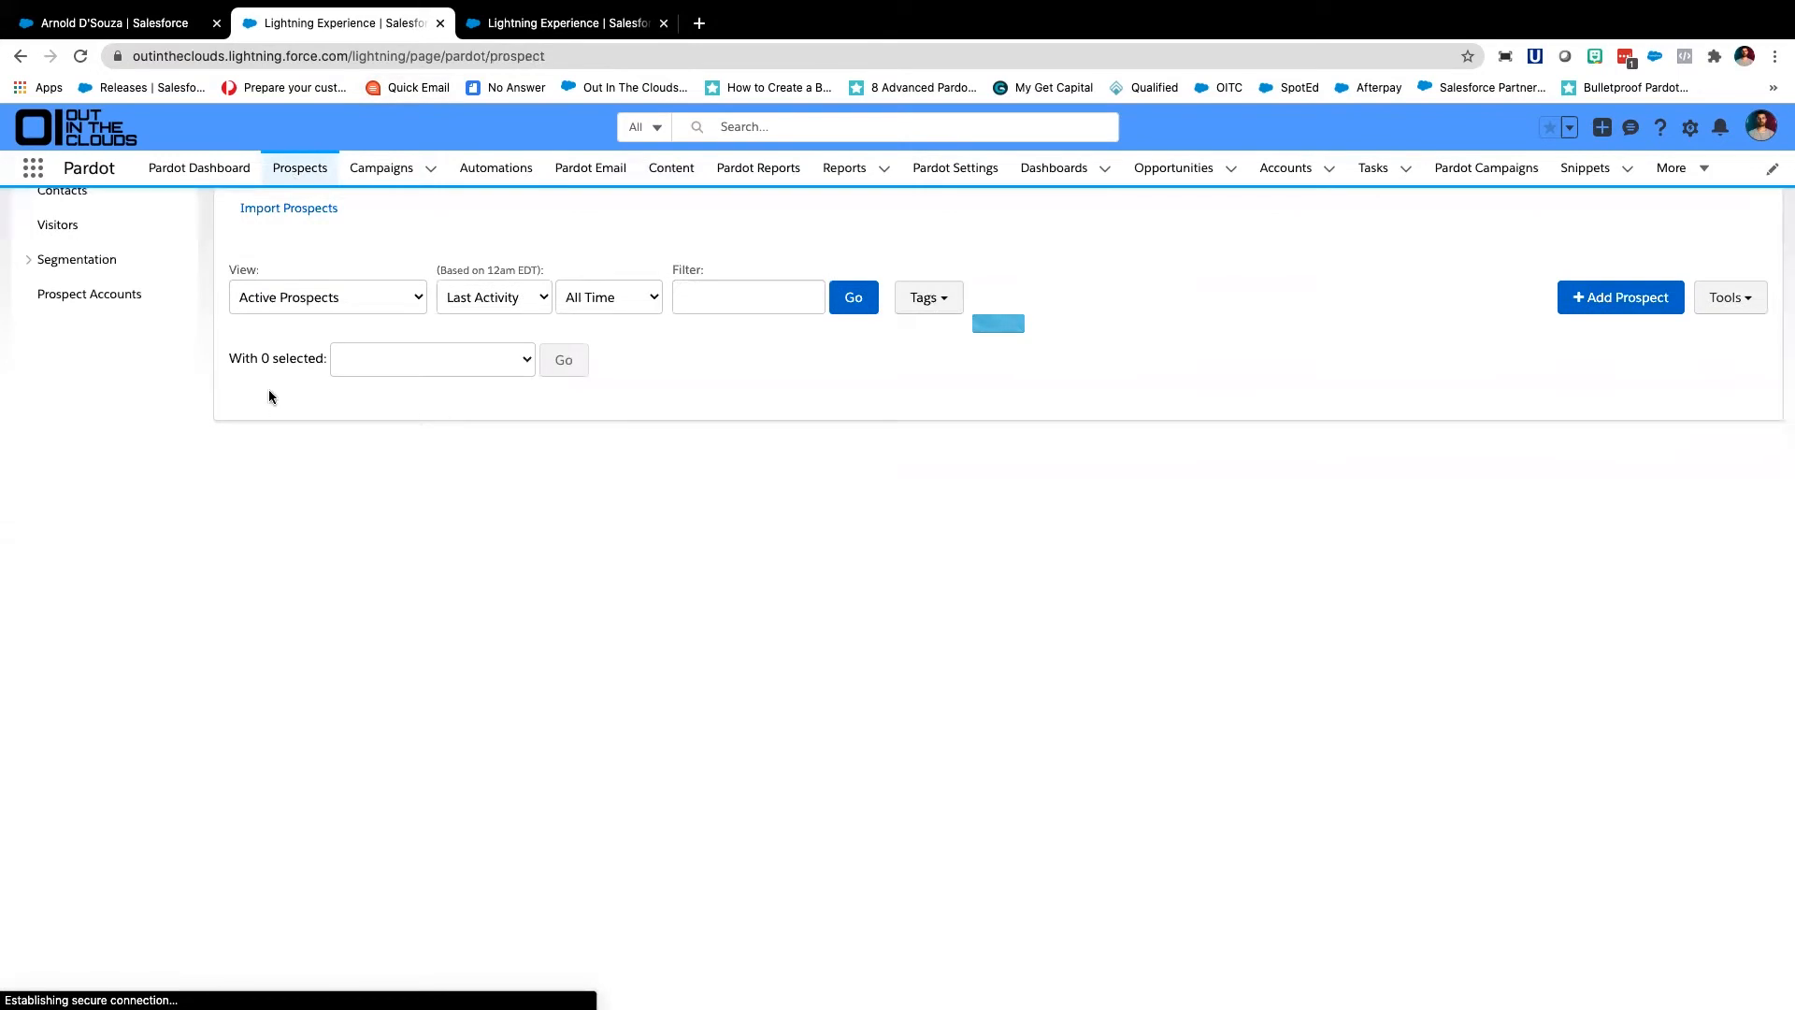
Start a new page action and name it "Pardot Ninja - Product Page"
left_click(492, 169)
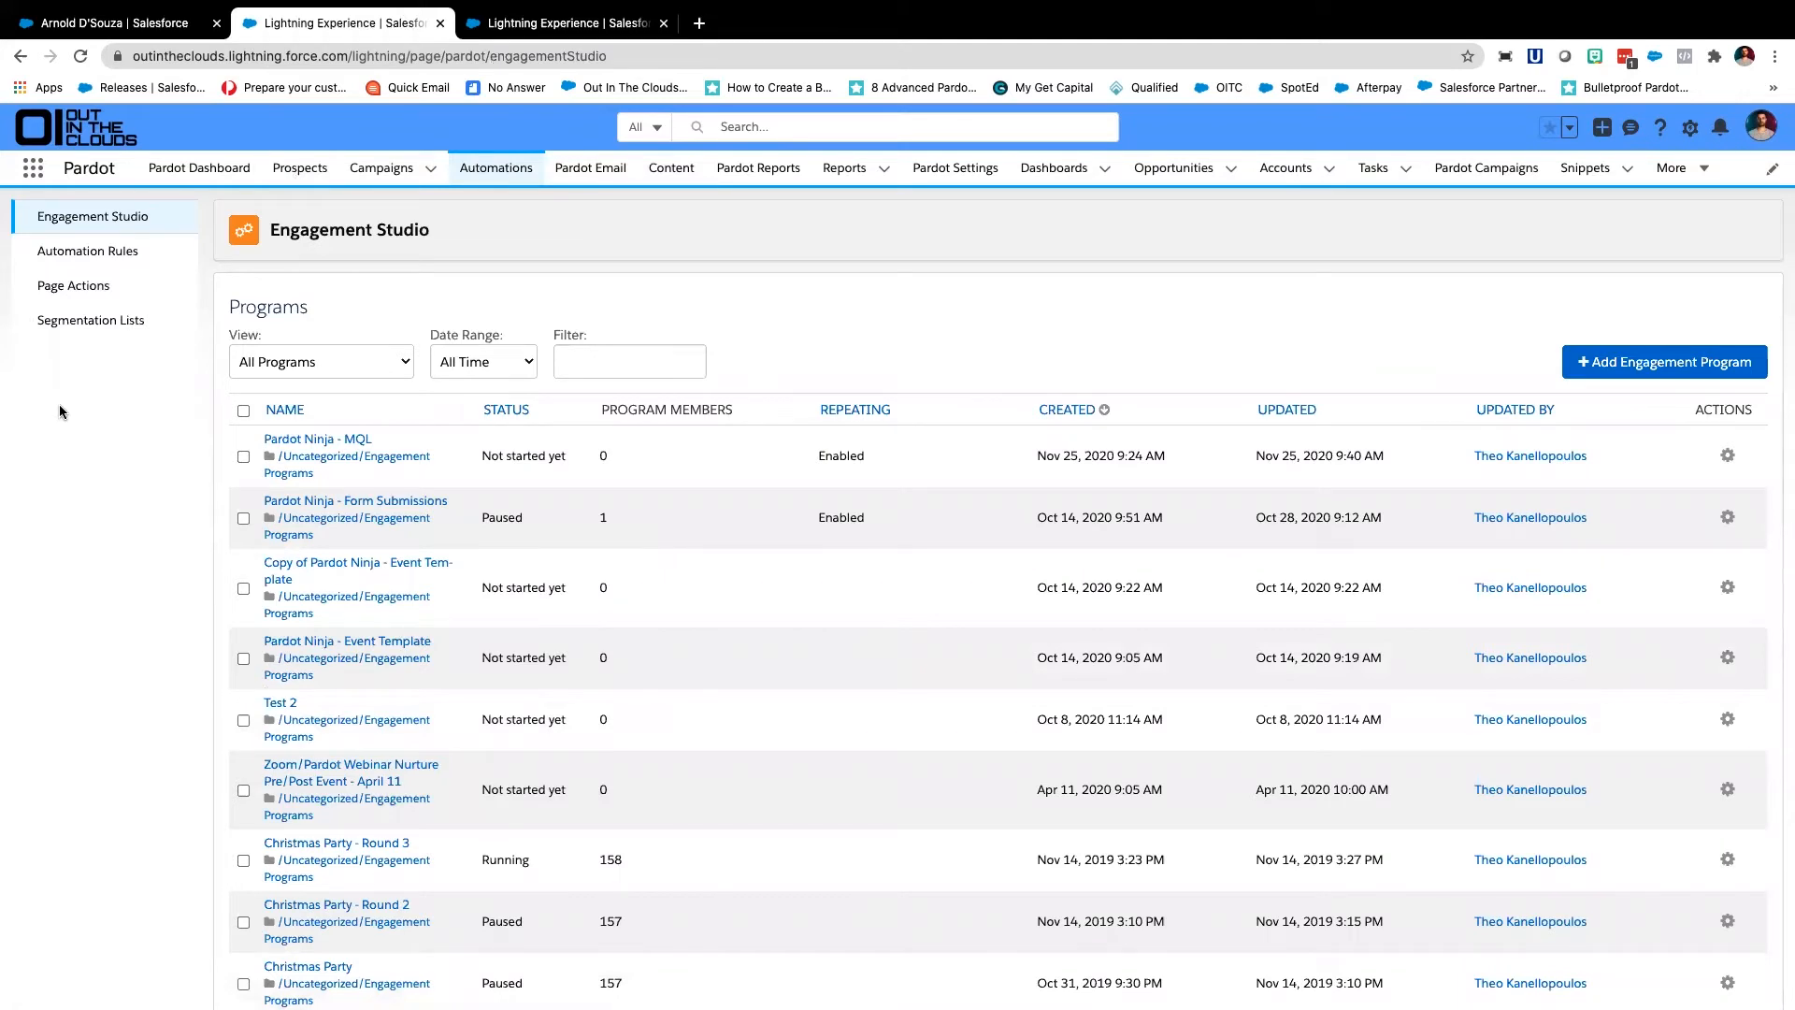
left_click(75, 286)
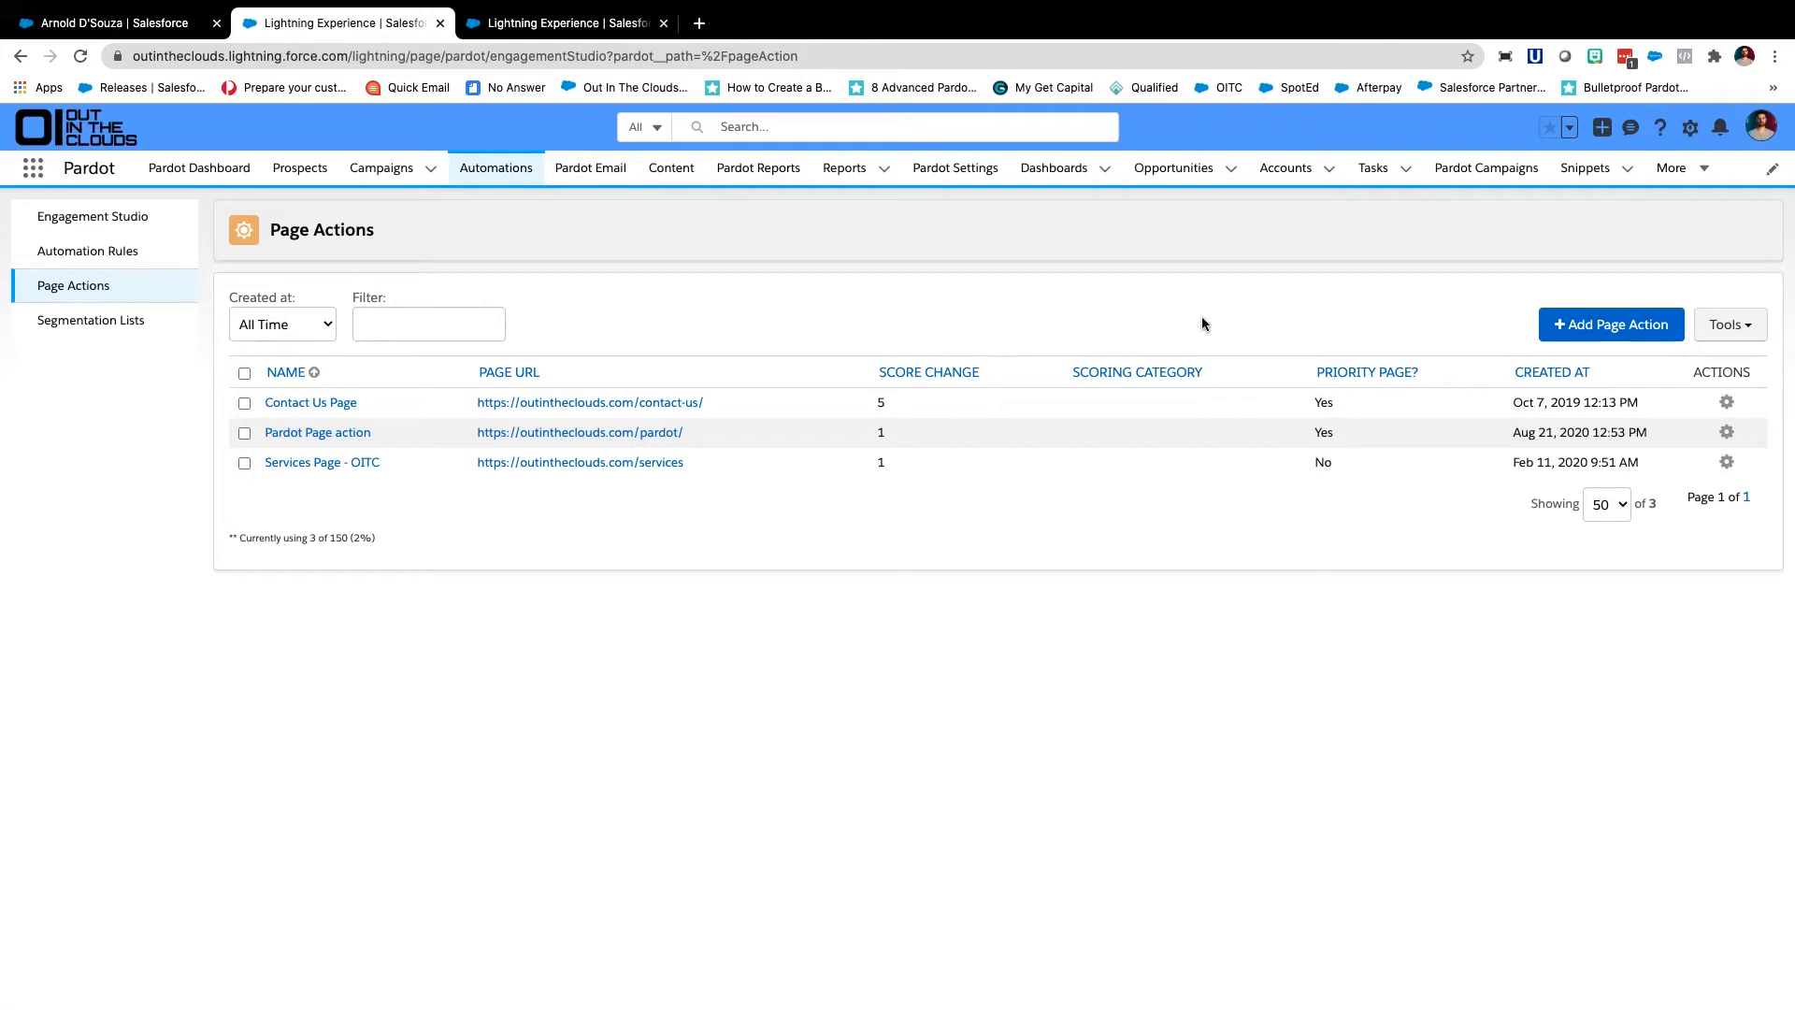
left_click(1604, 329)
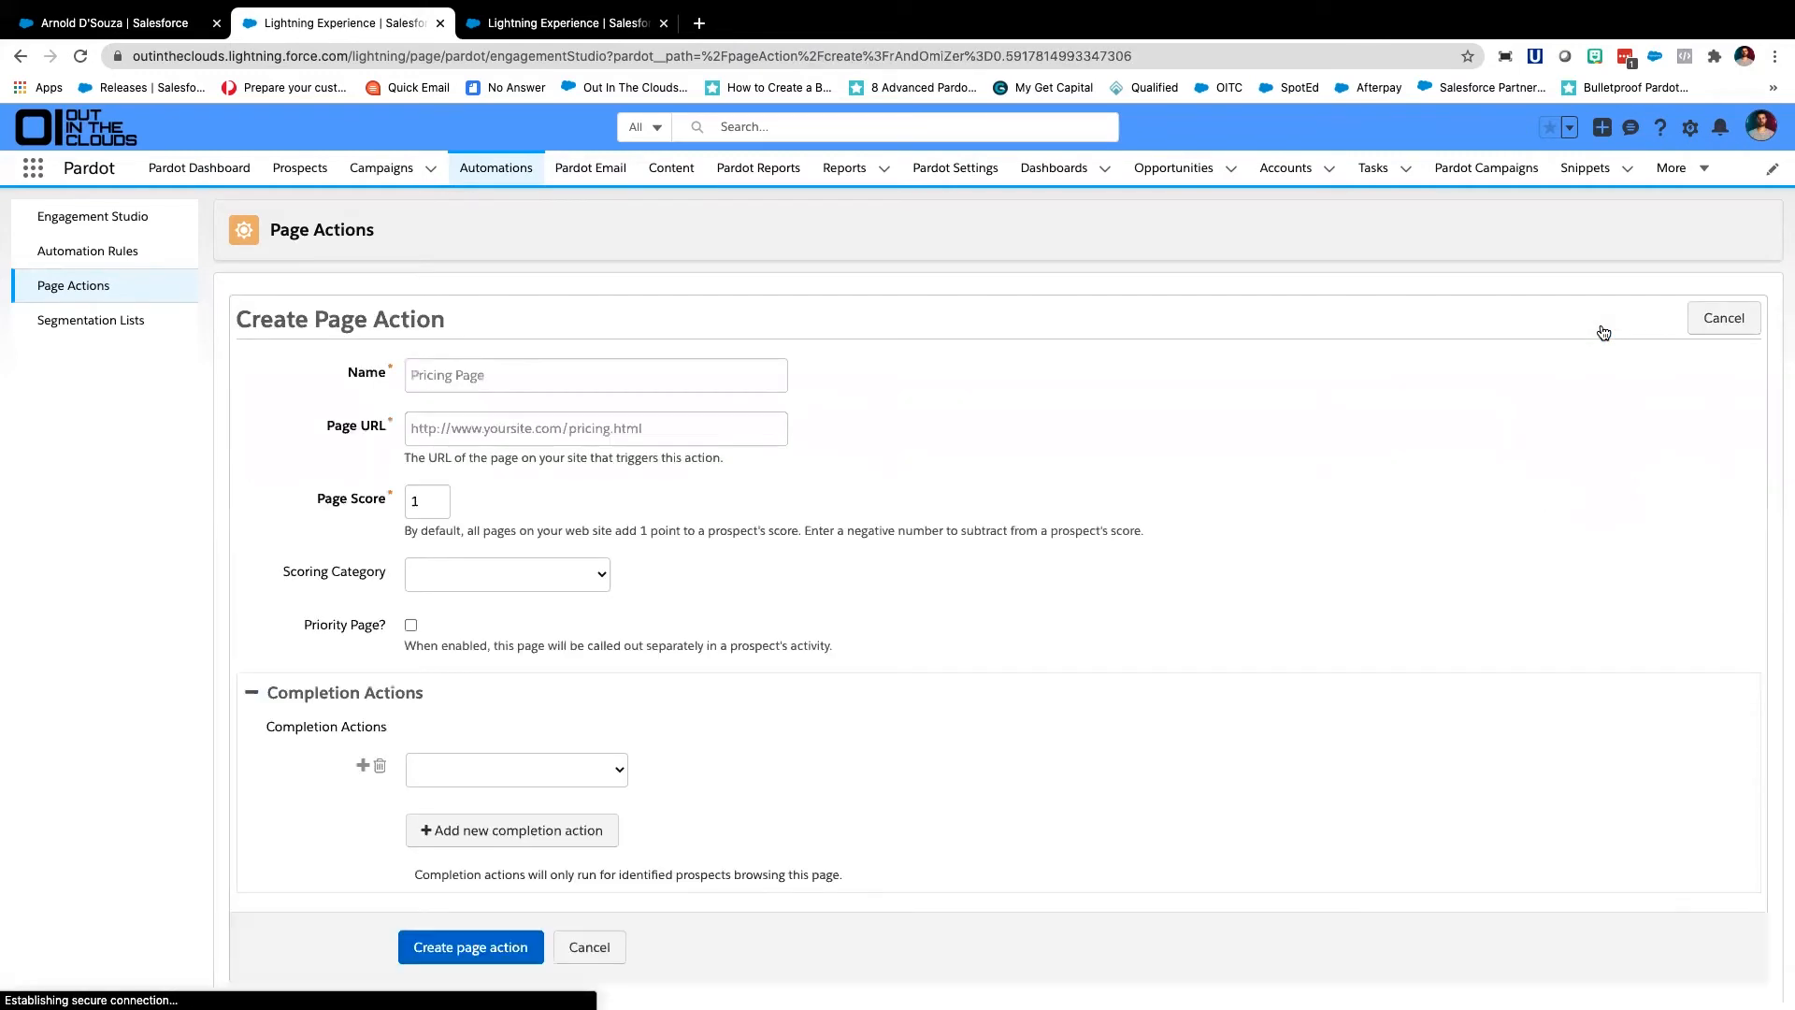
left_click(575, 375)
type("PArd")
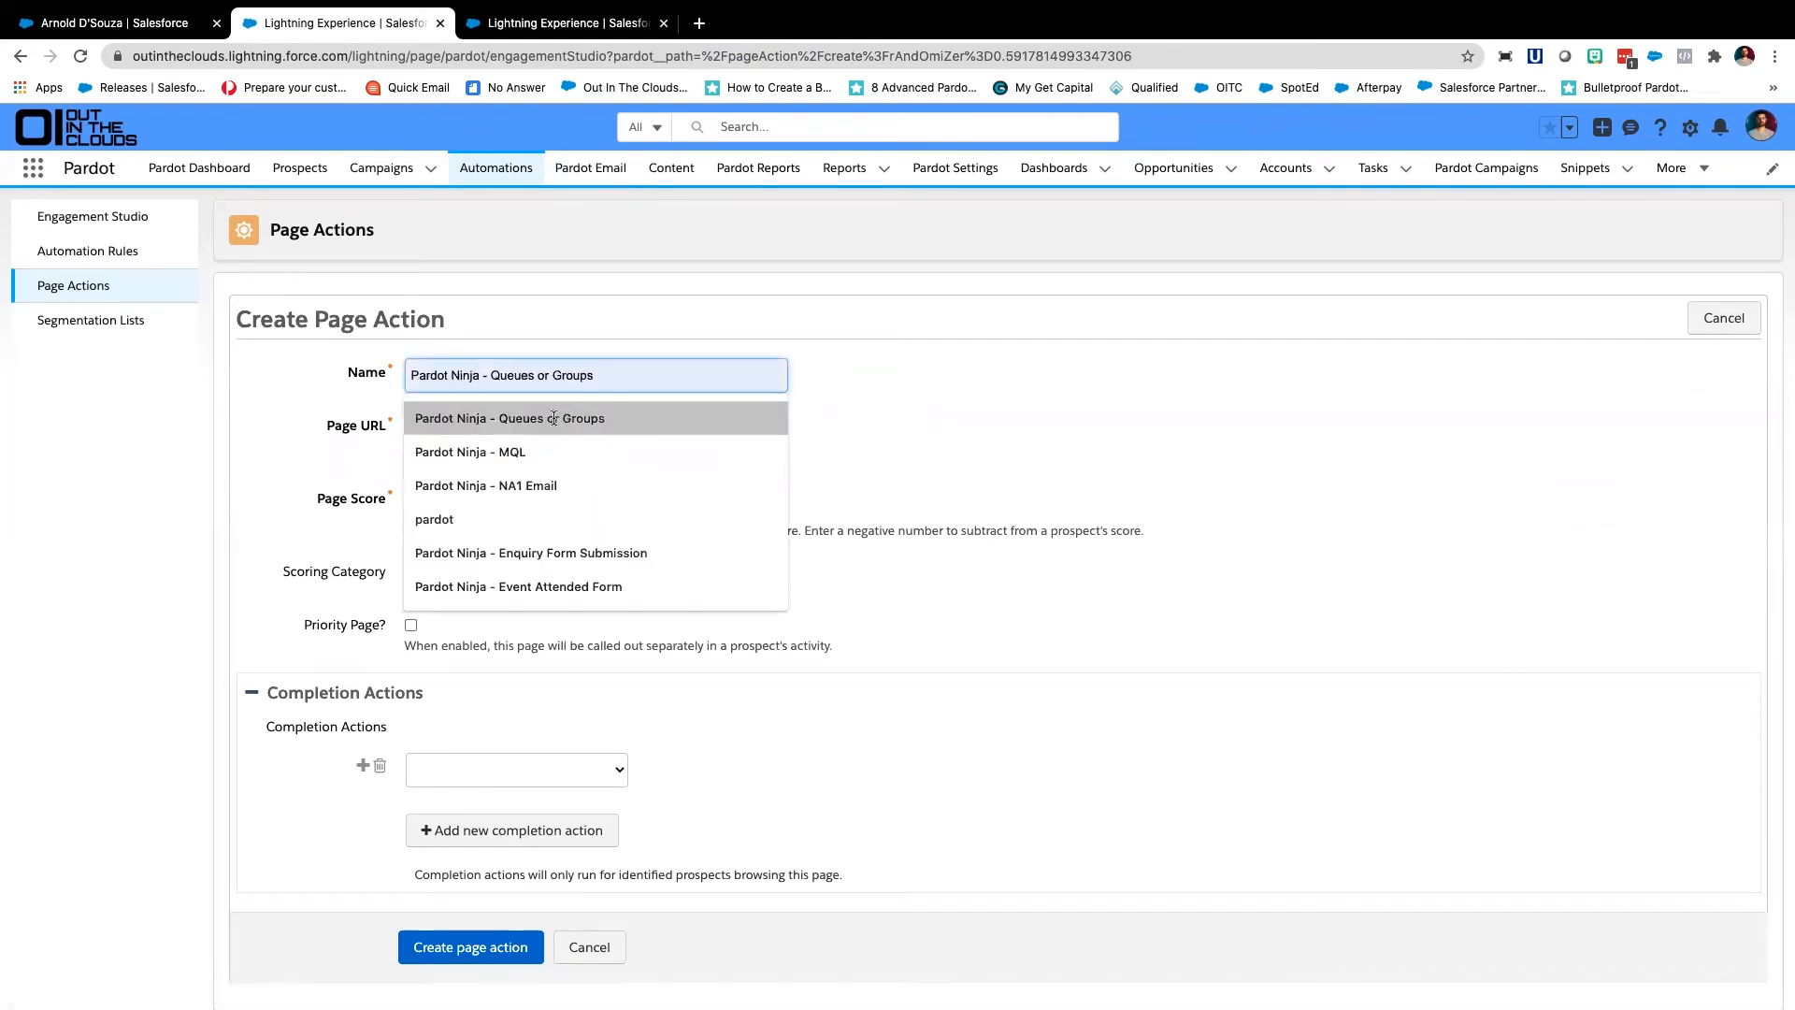
left_click(539, 417)
left_click_drag(497, 375, 634, 390)
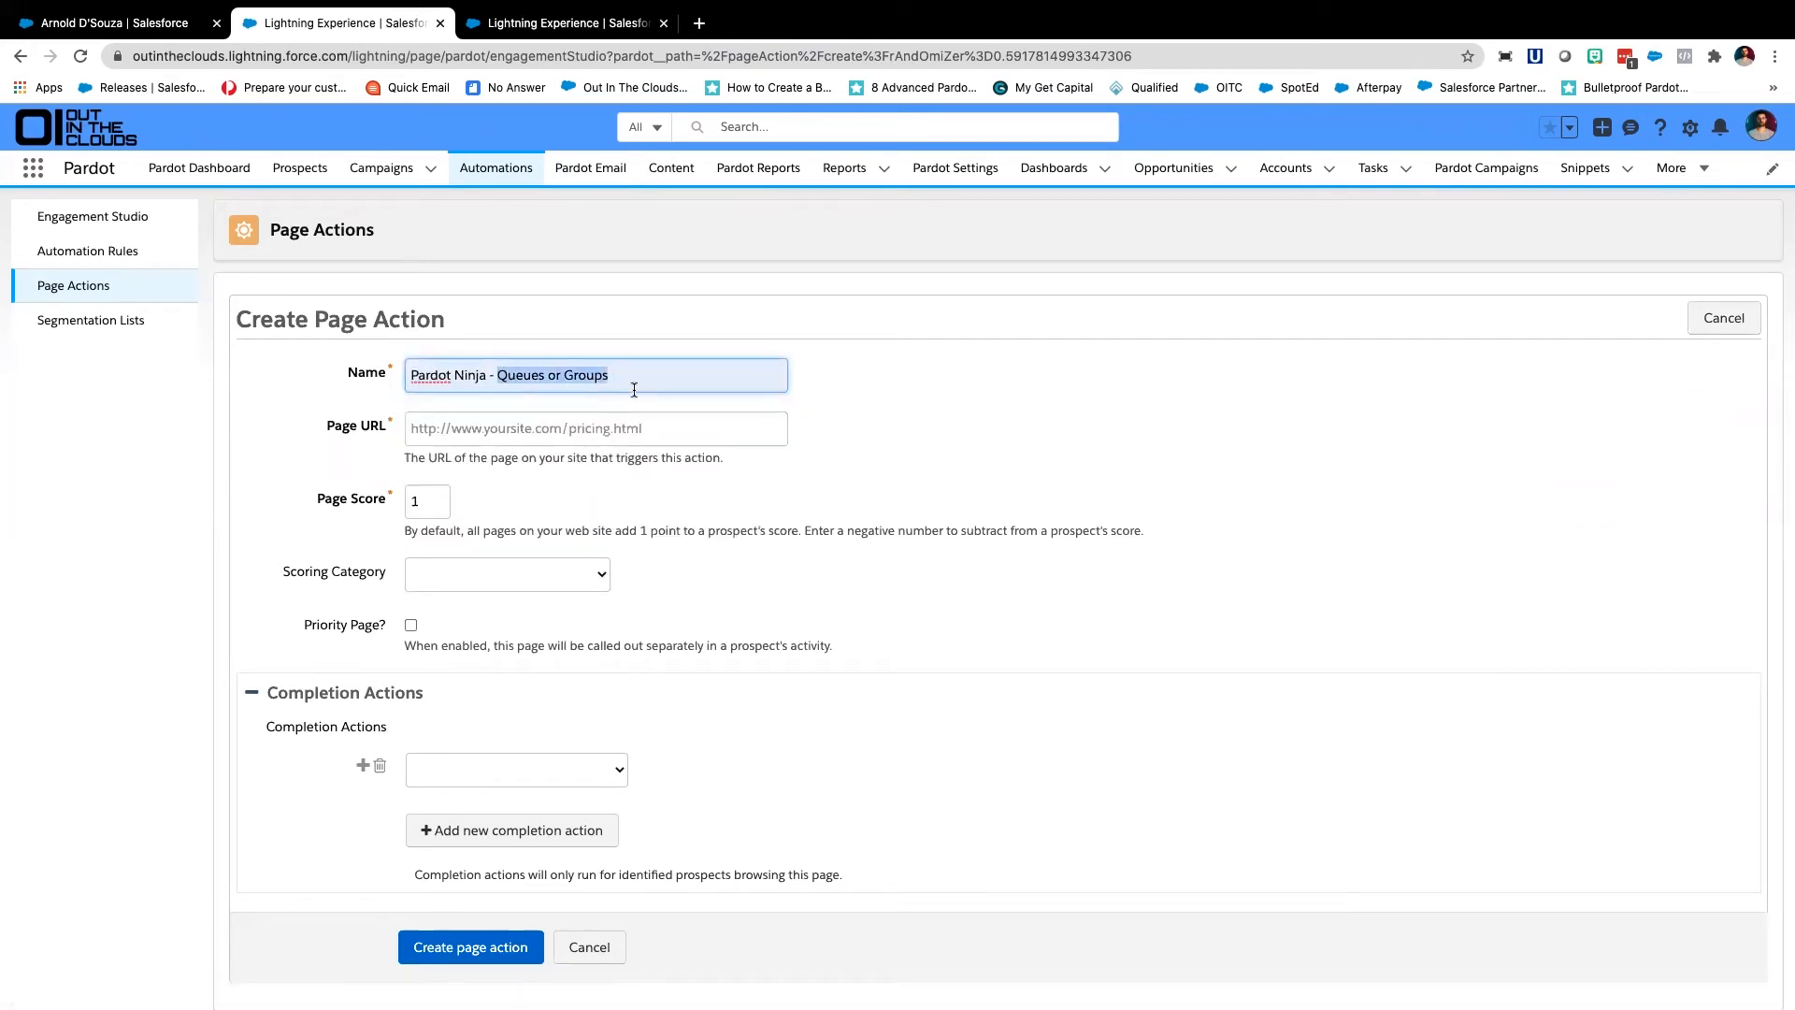
type("Prodict")
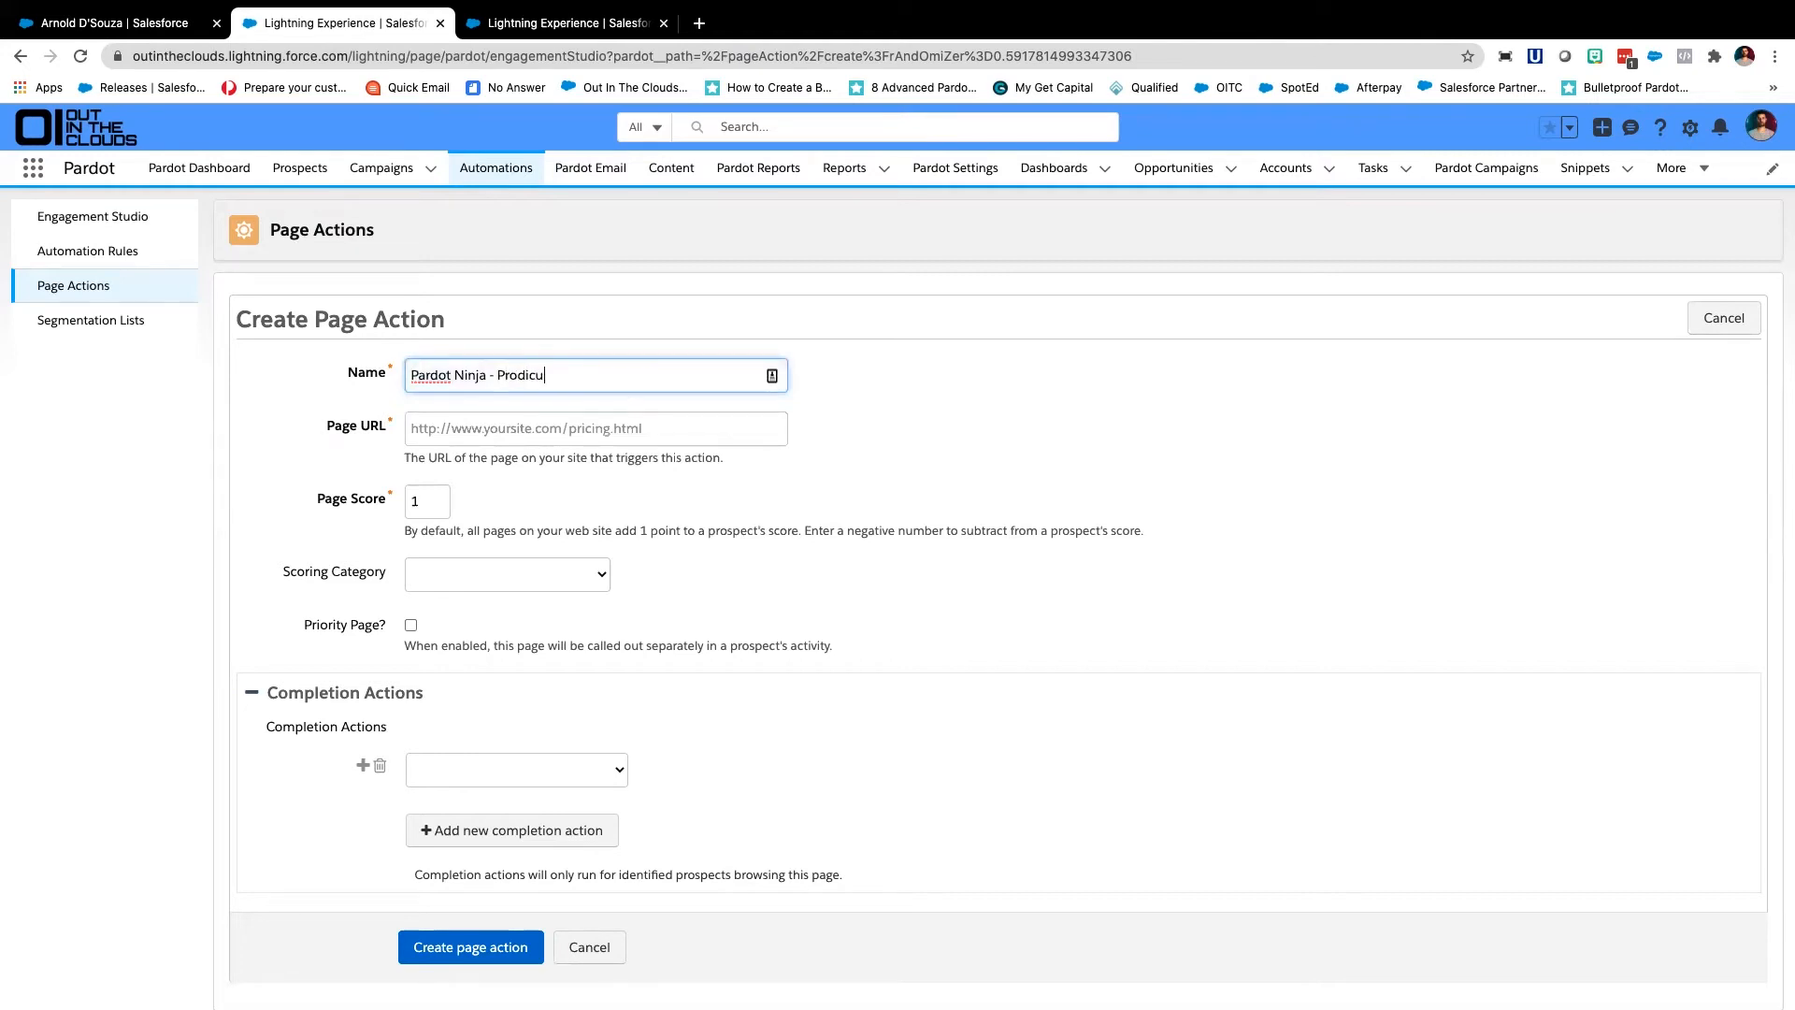
key("BackSpace")
key("BackSpace")
type("uct Page")
Set the page action's completion action to Notify Assigned user
scroll(978, 405, "down", 1)
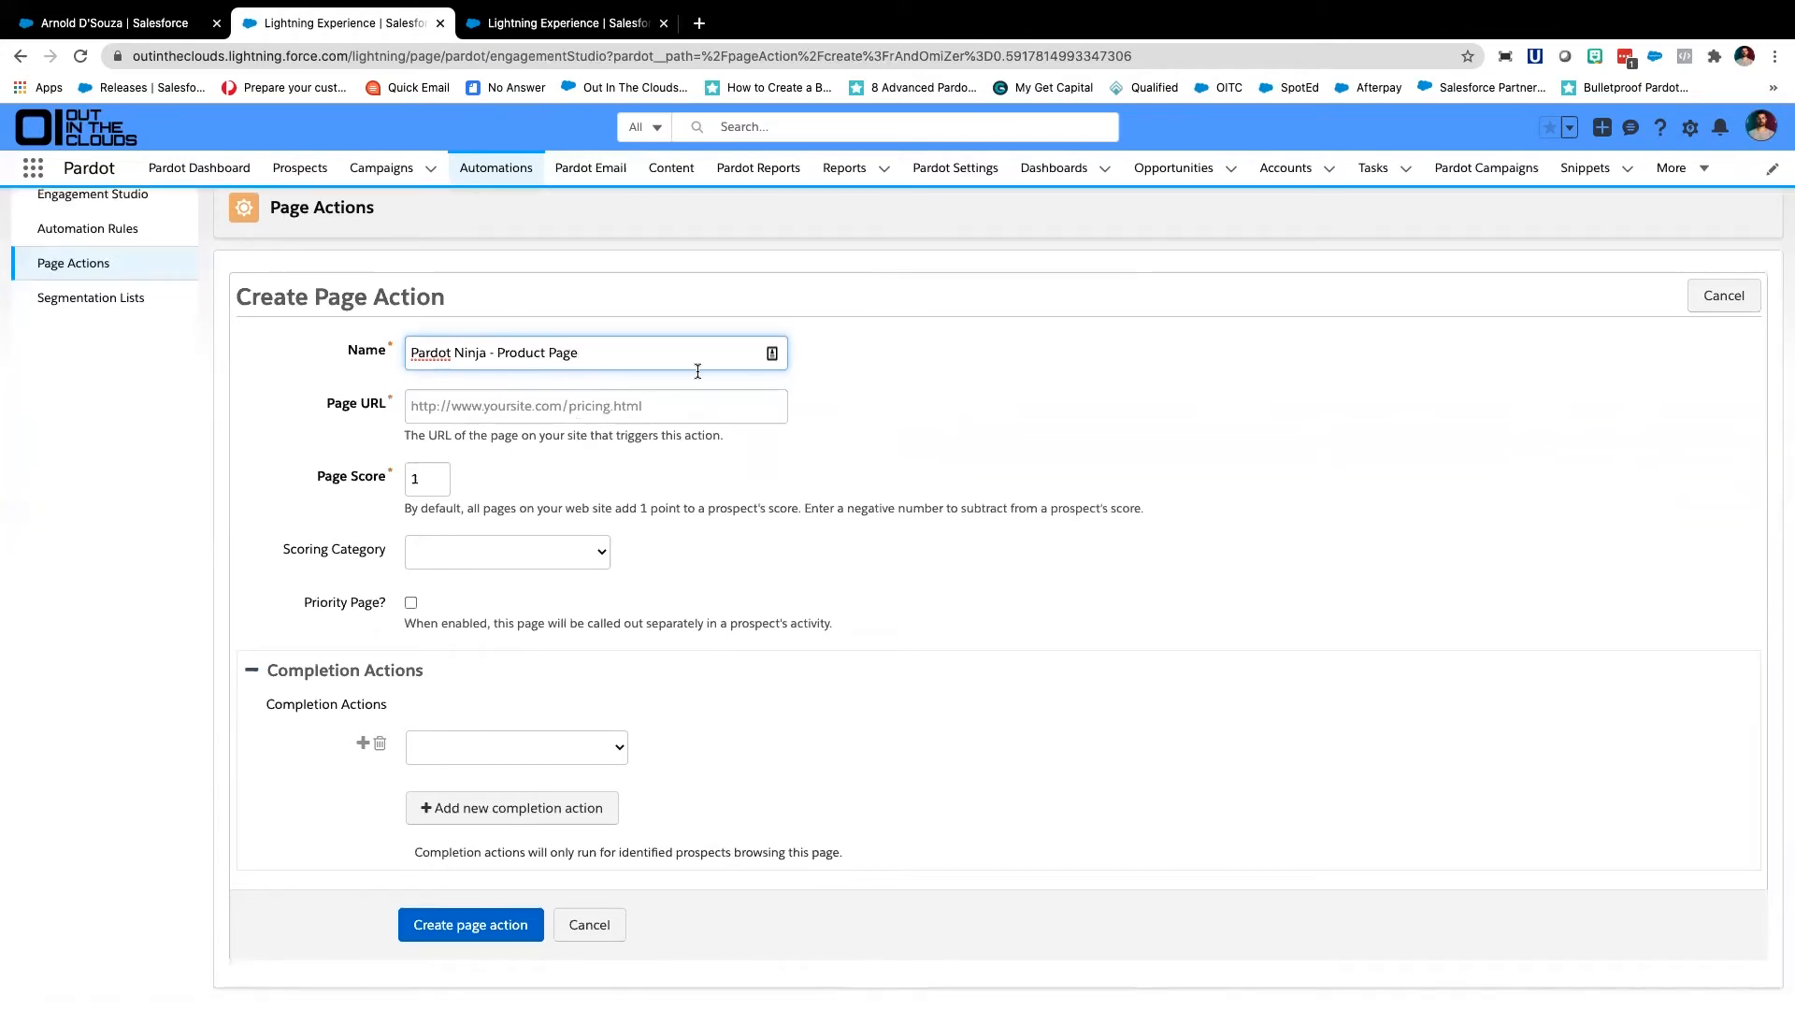
scroll(598, 355, "down", 1)
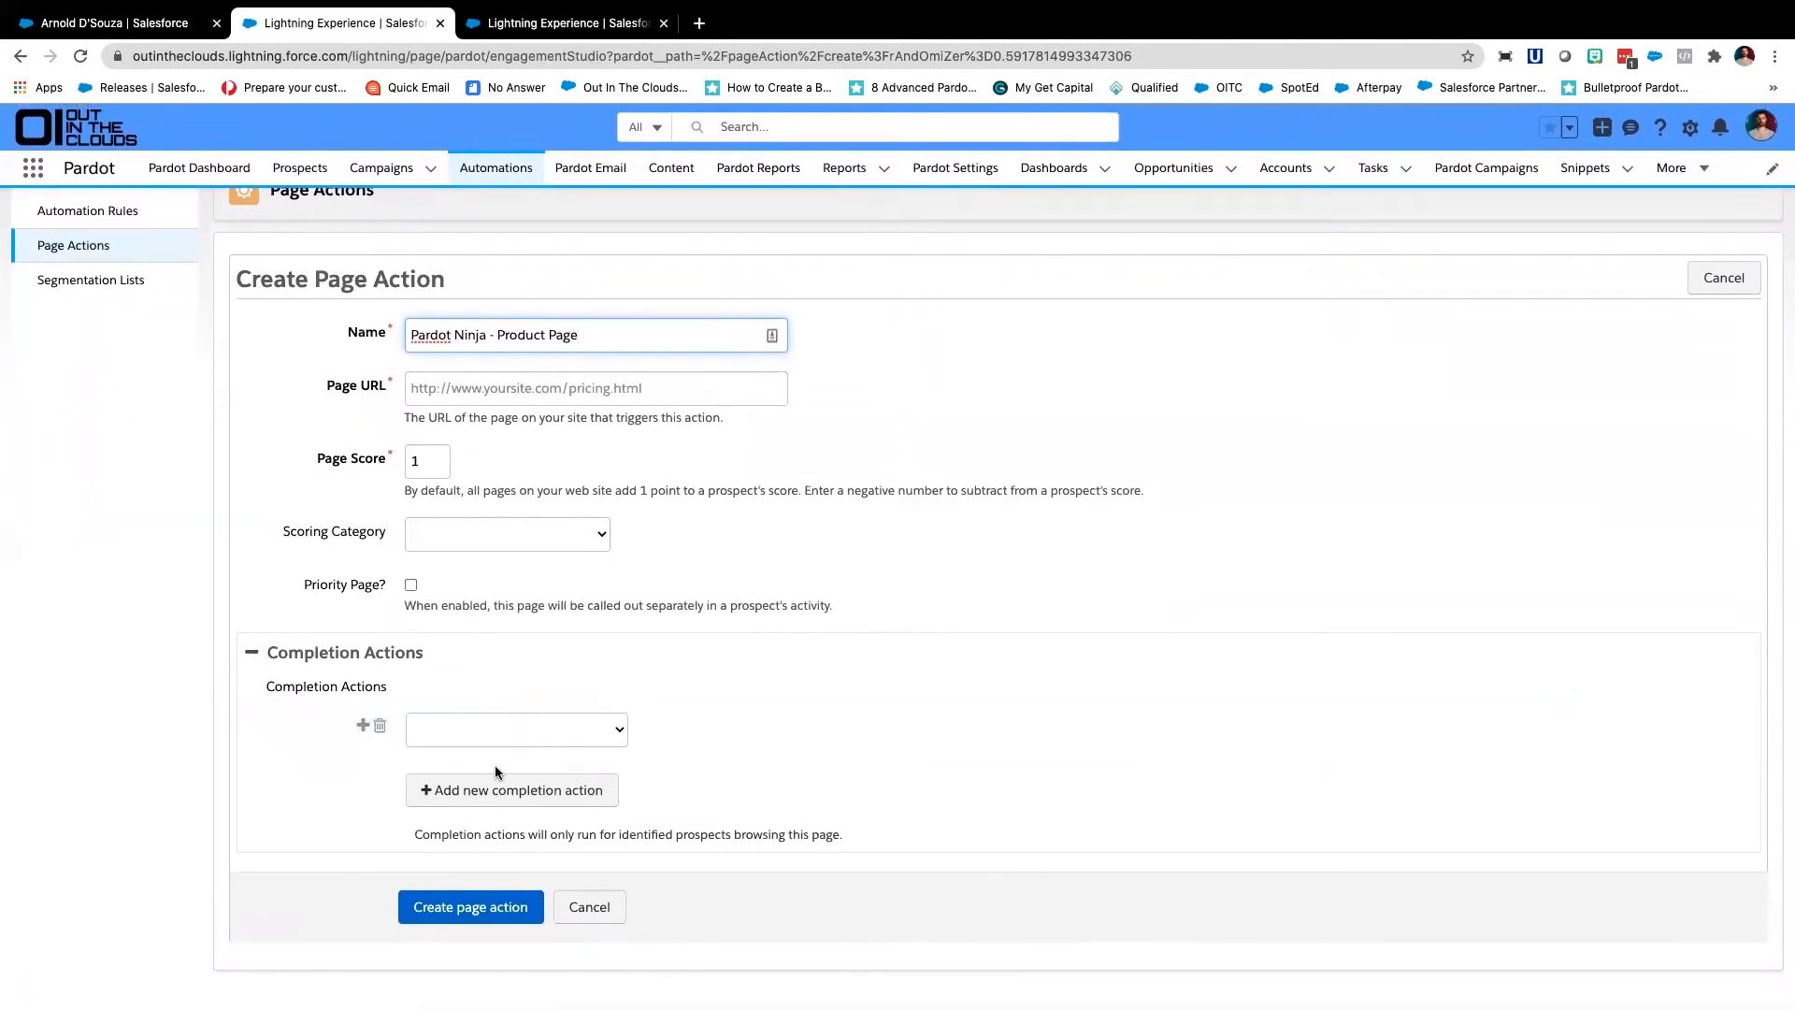
left_click(462, 740)
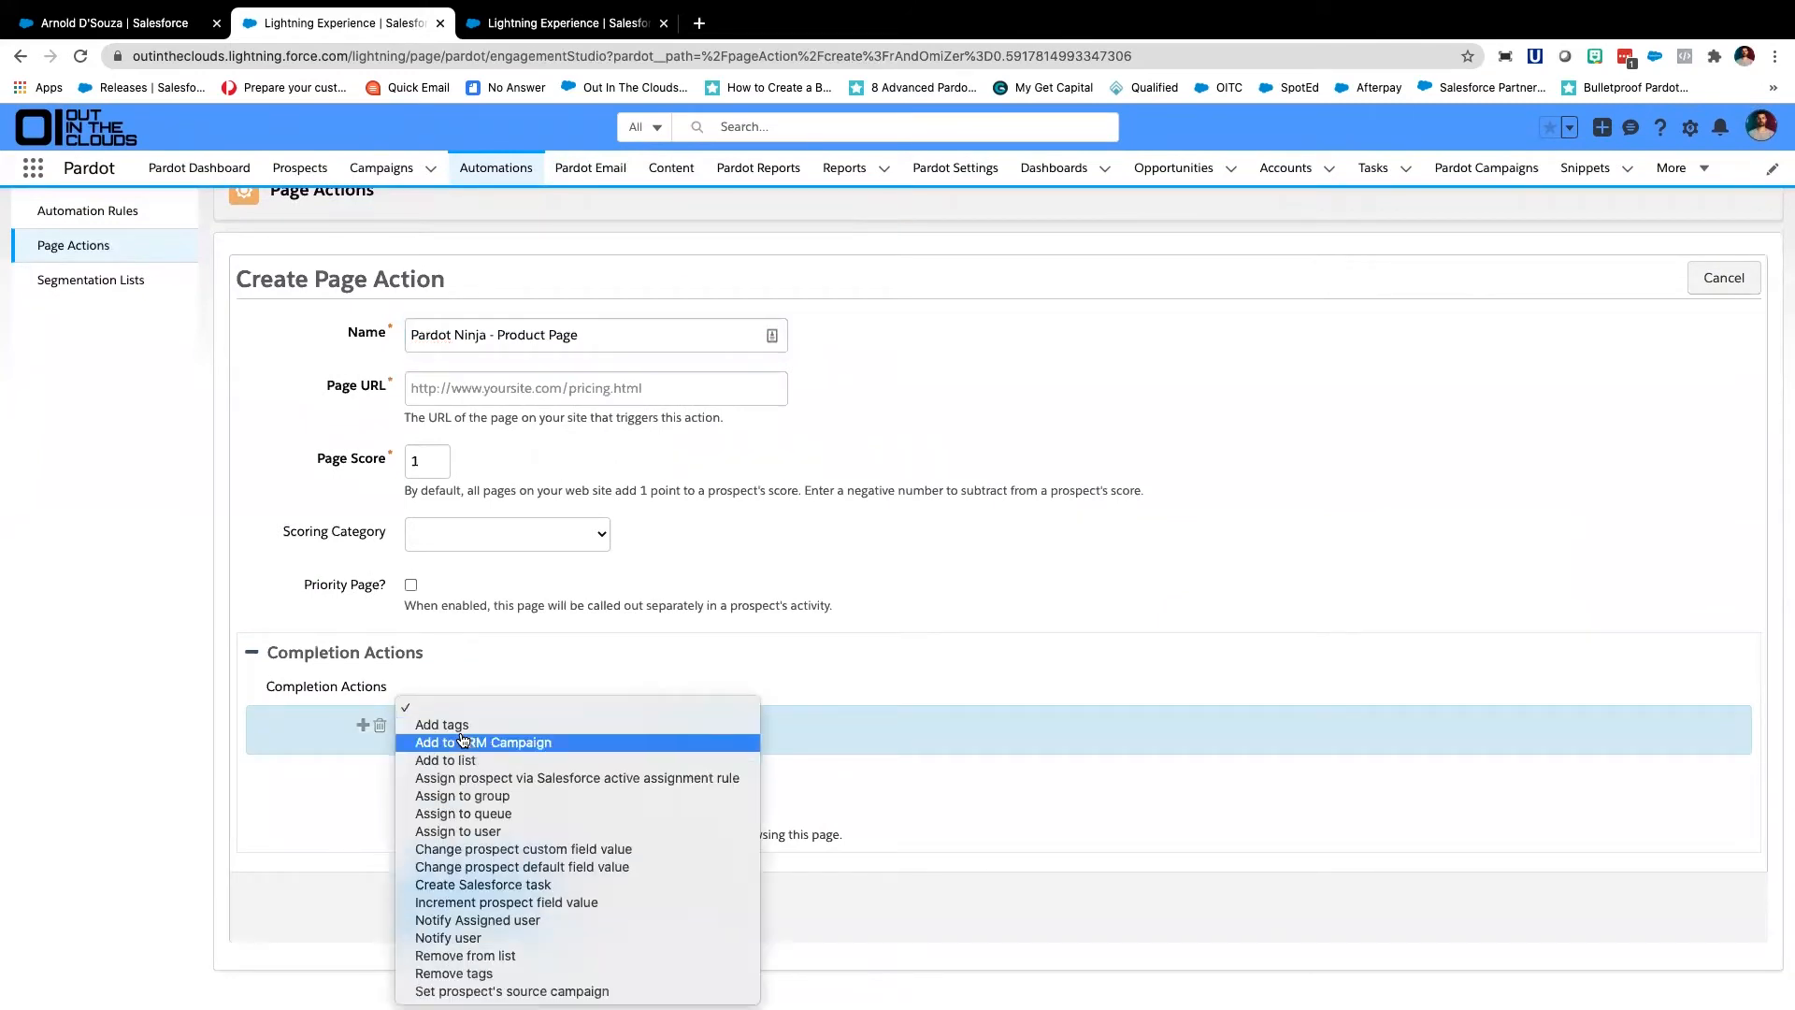
left_click(465, 920)
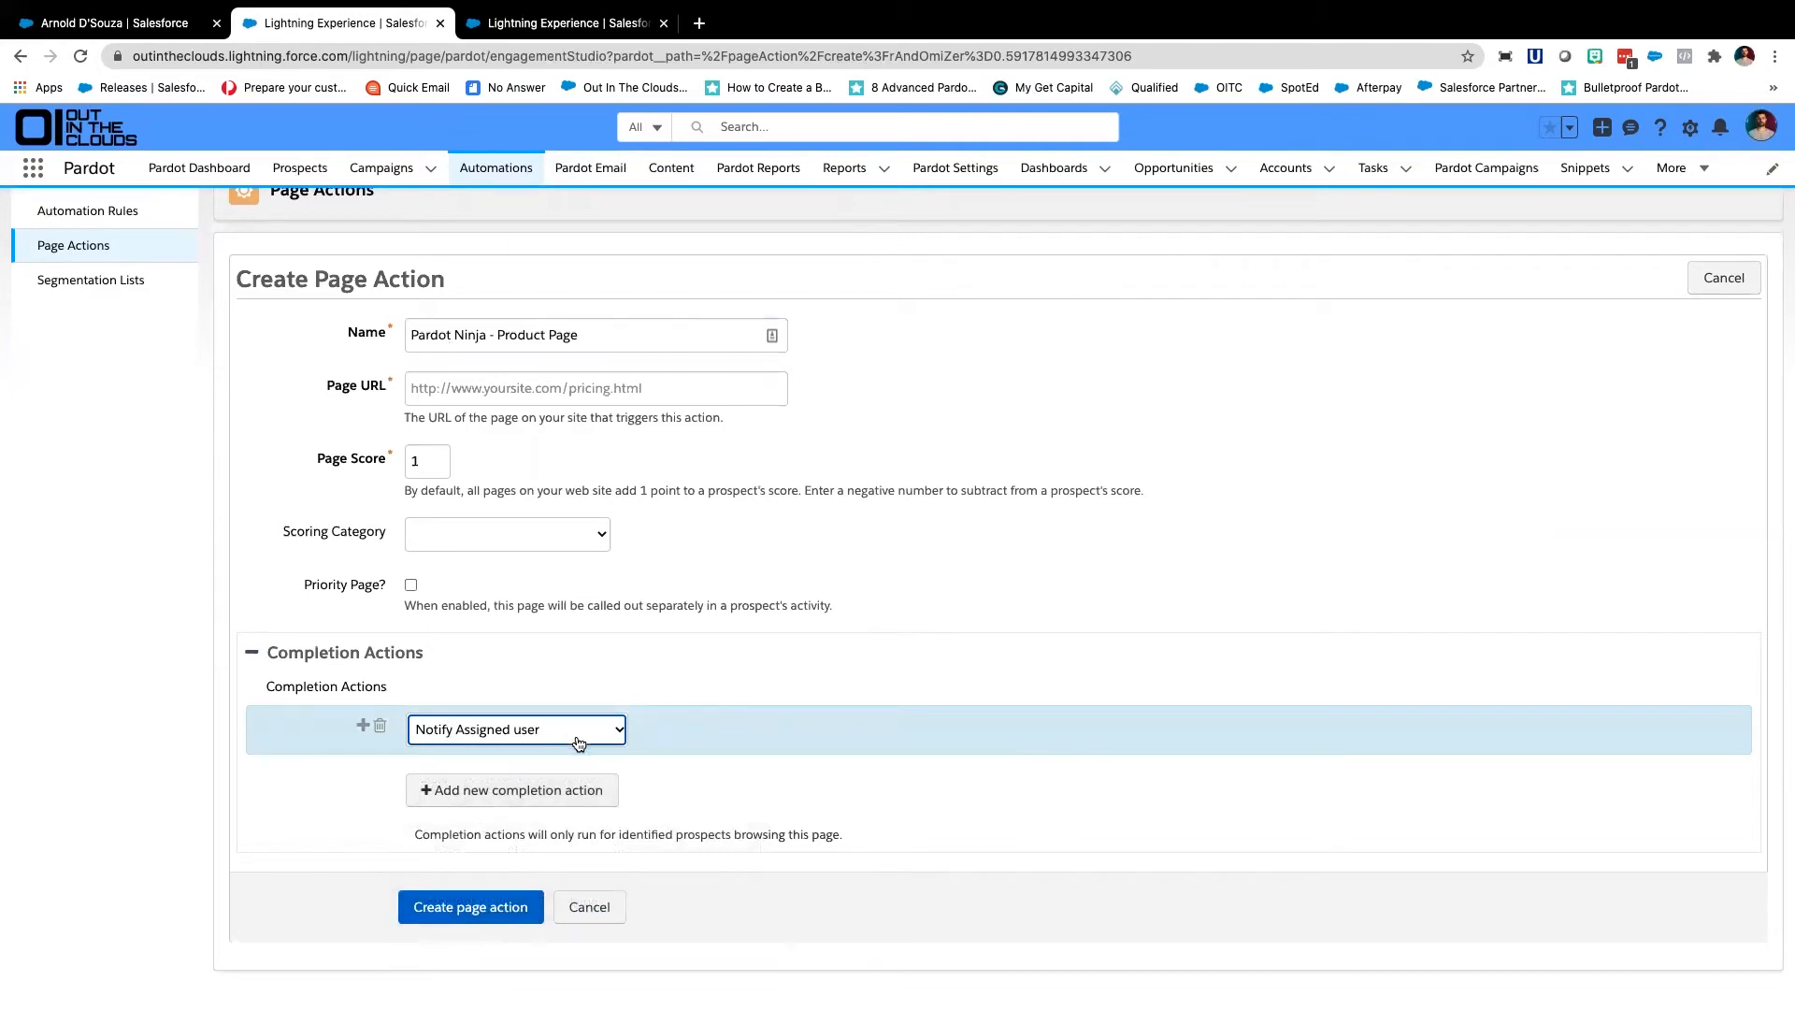
scroll(823, 707, "up", 1)
scroll(563, 369, "down", 1)
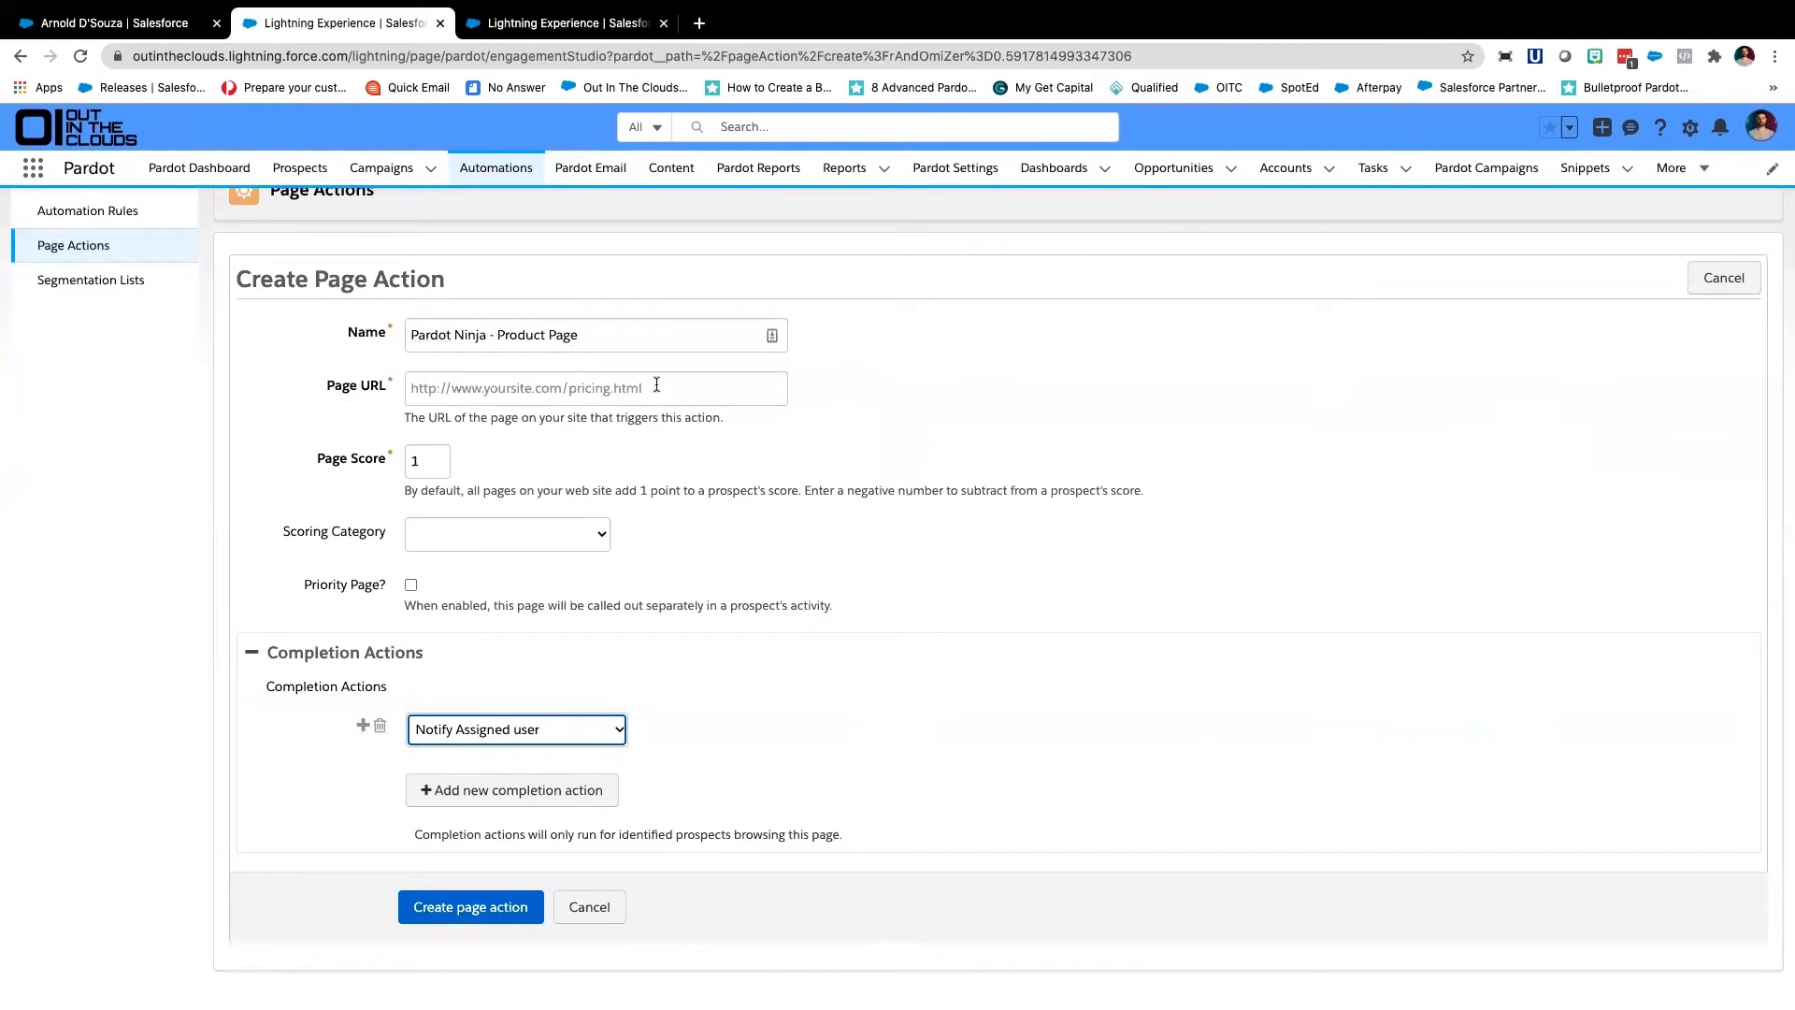
left_click(514, 389)
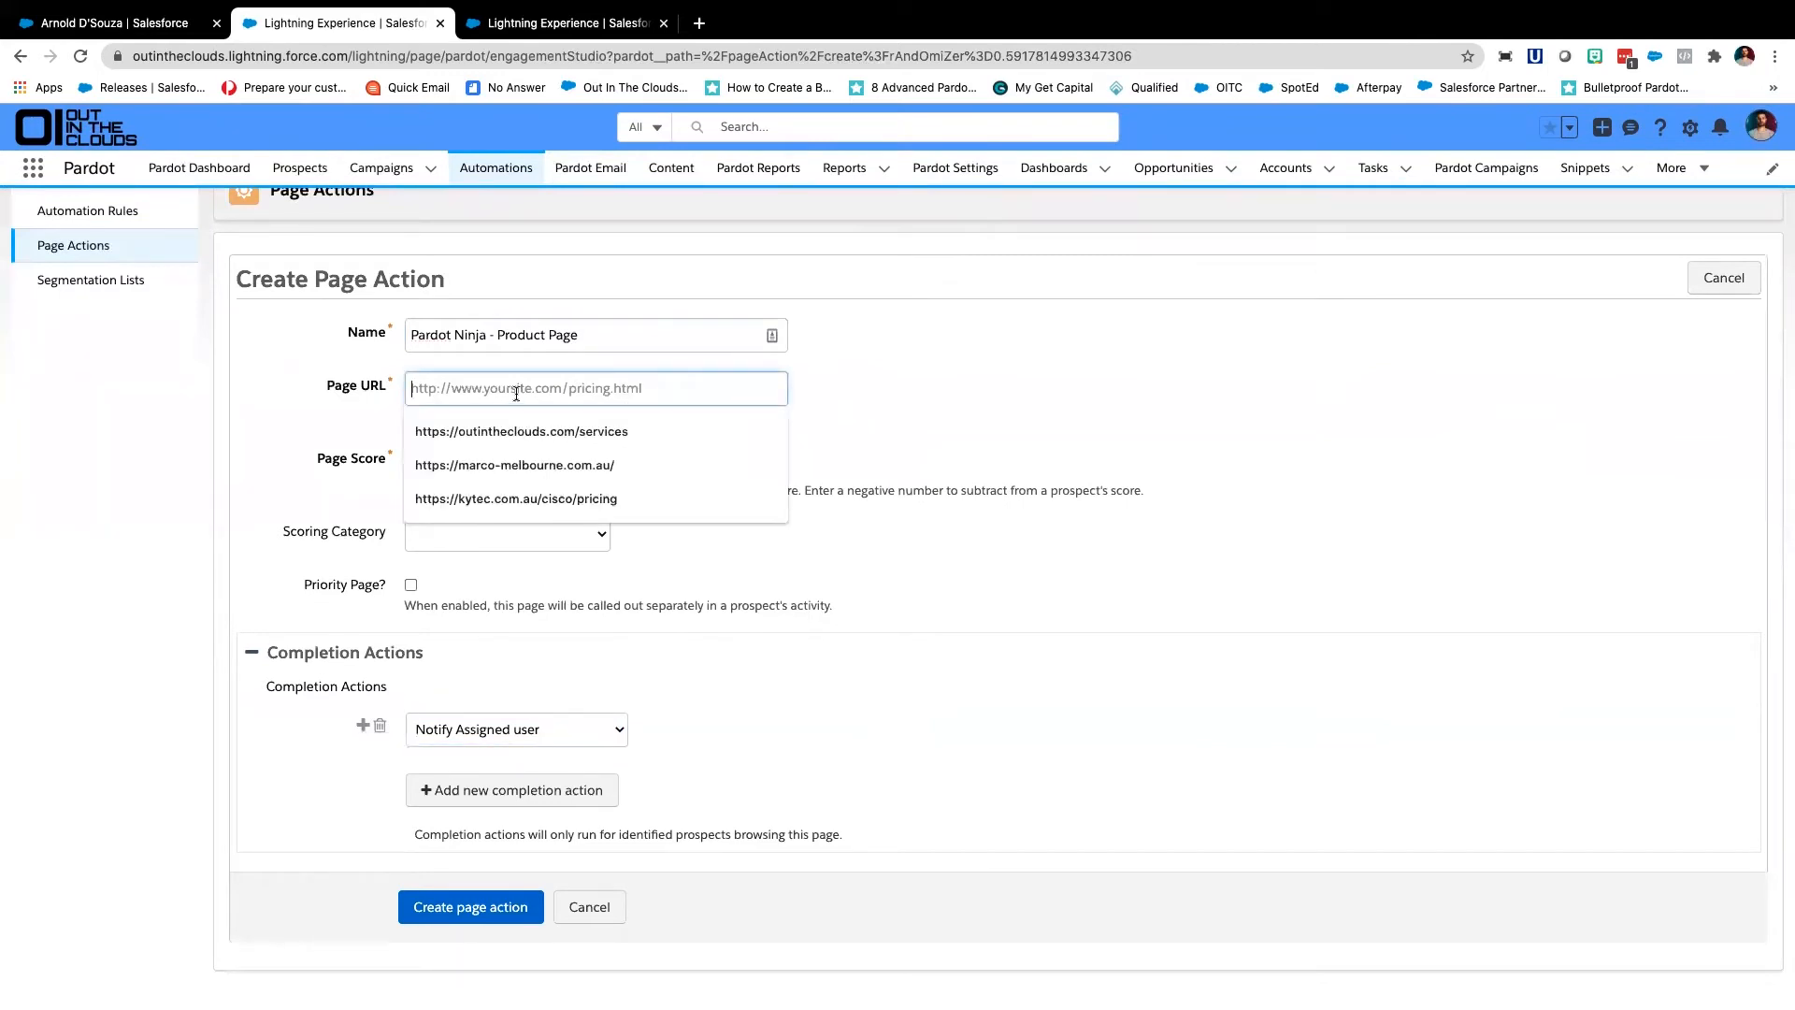
left_click(546, 432)
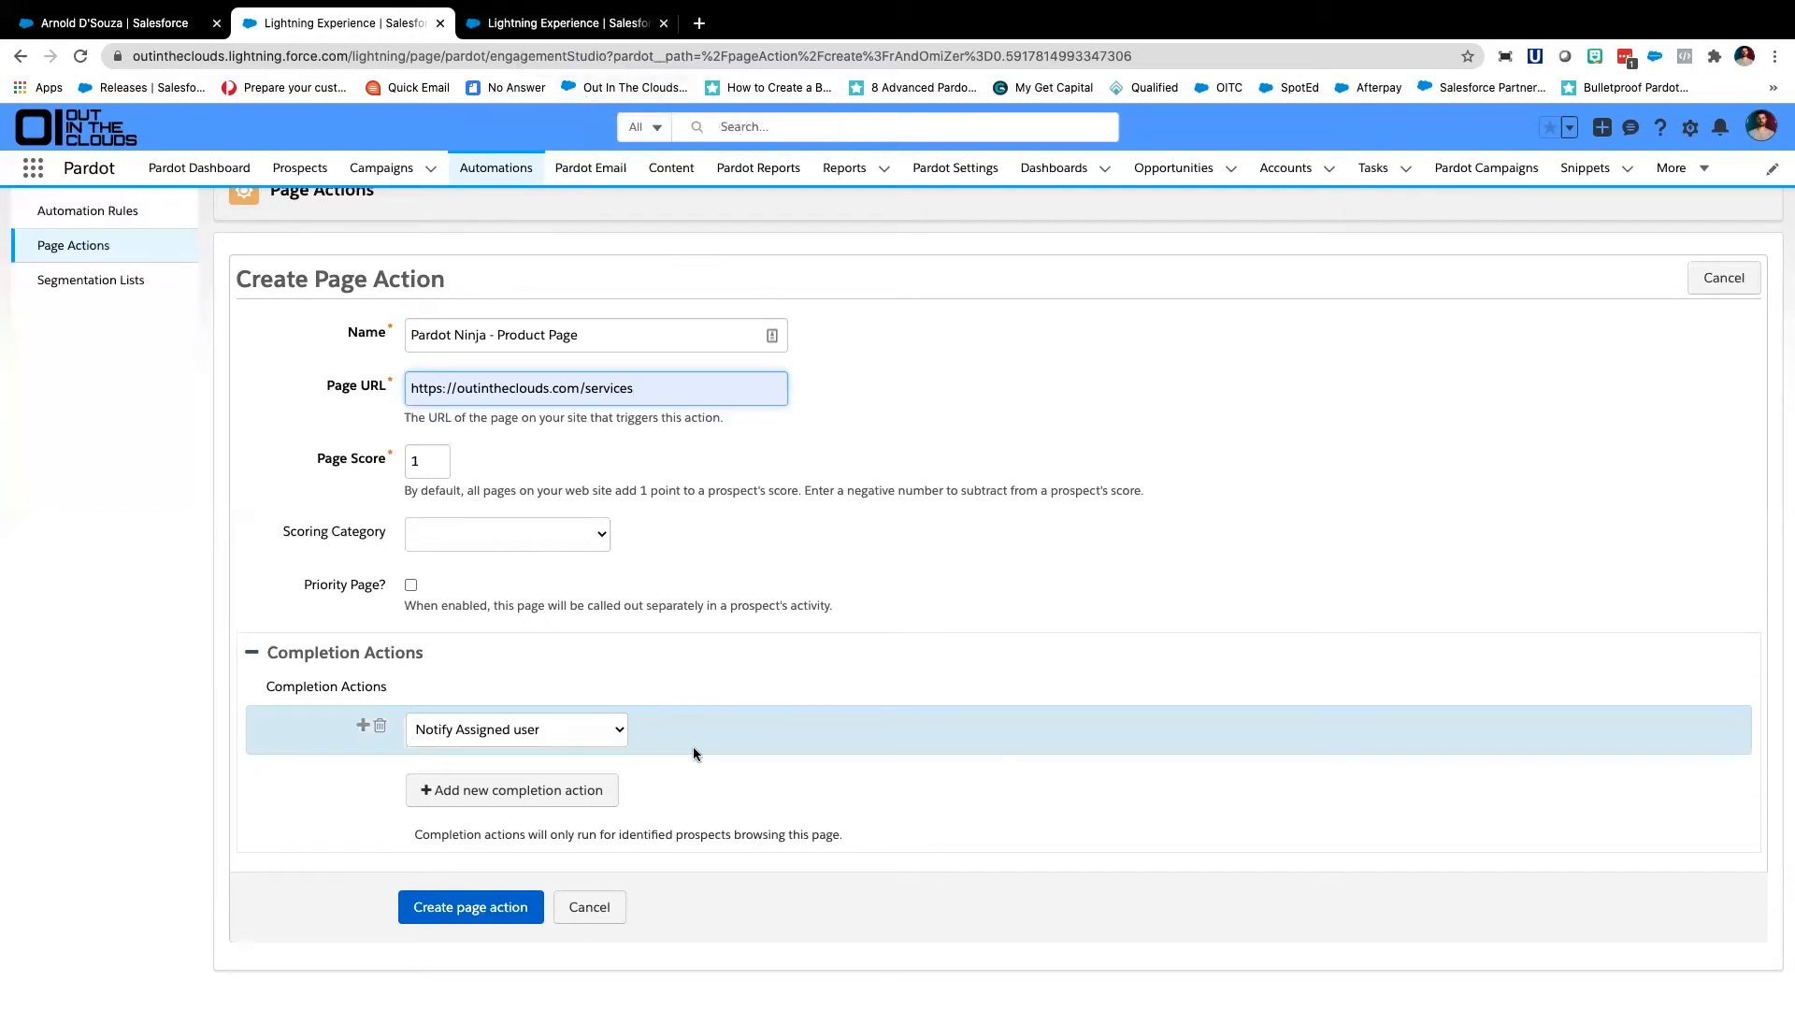
left_click(589, 907)
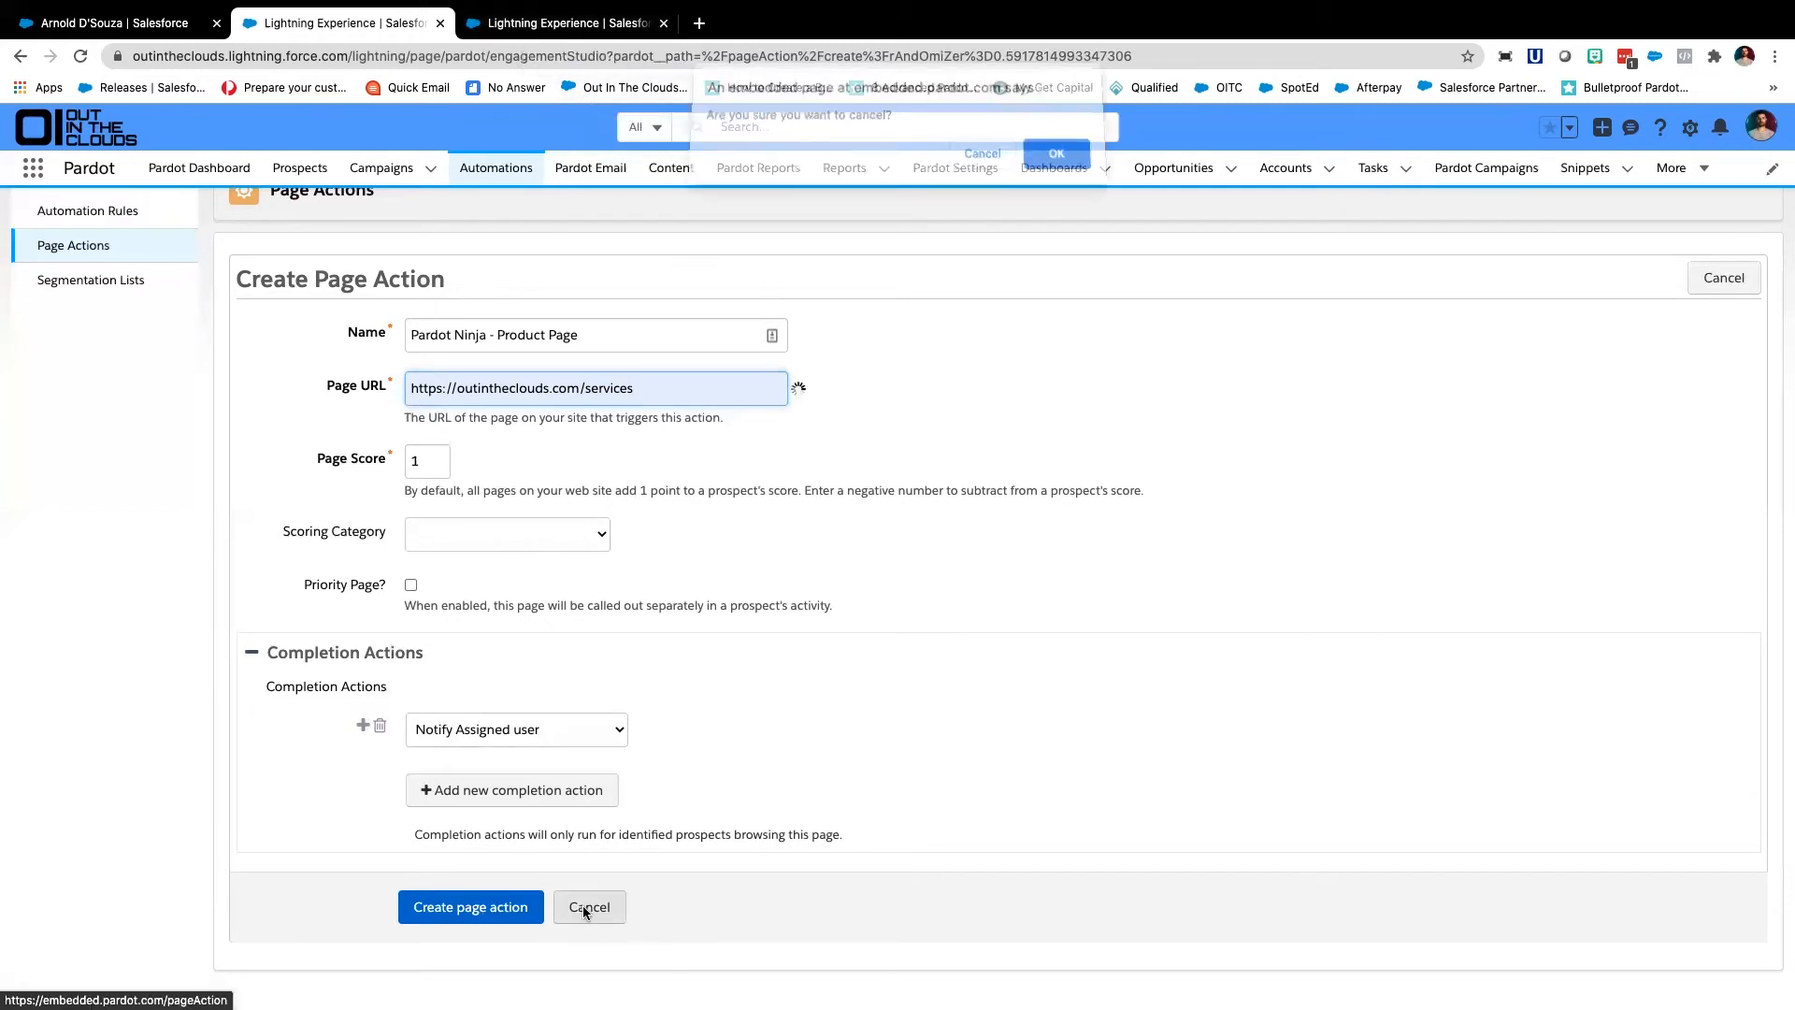
left_click(1056, 162)
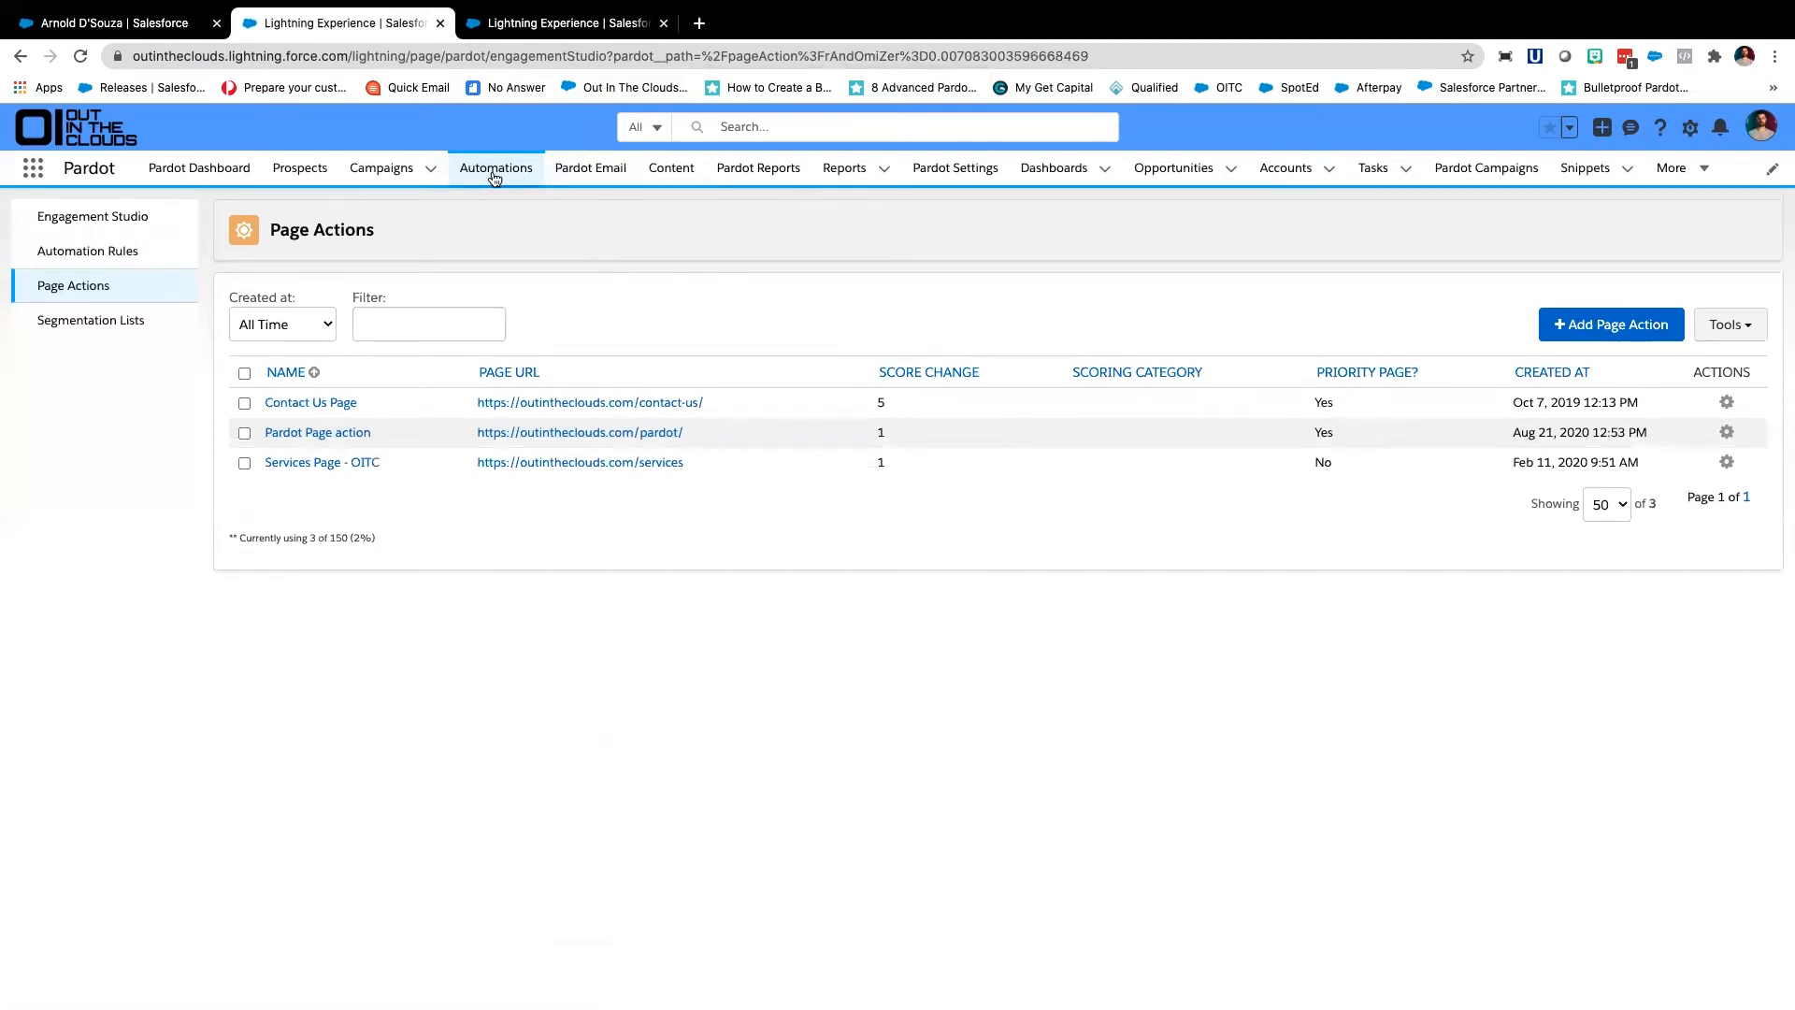
Start a new automation rule and name it "Pardot Ninja - Renewal Reminder"
left_click(84, 251)
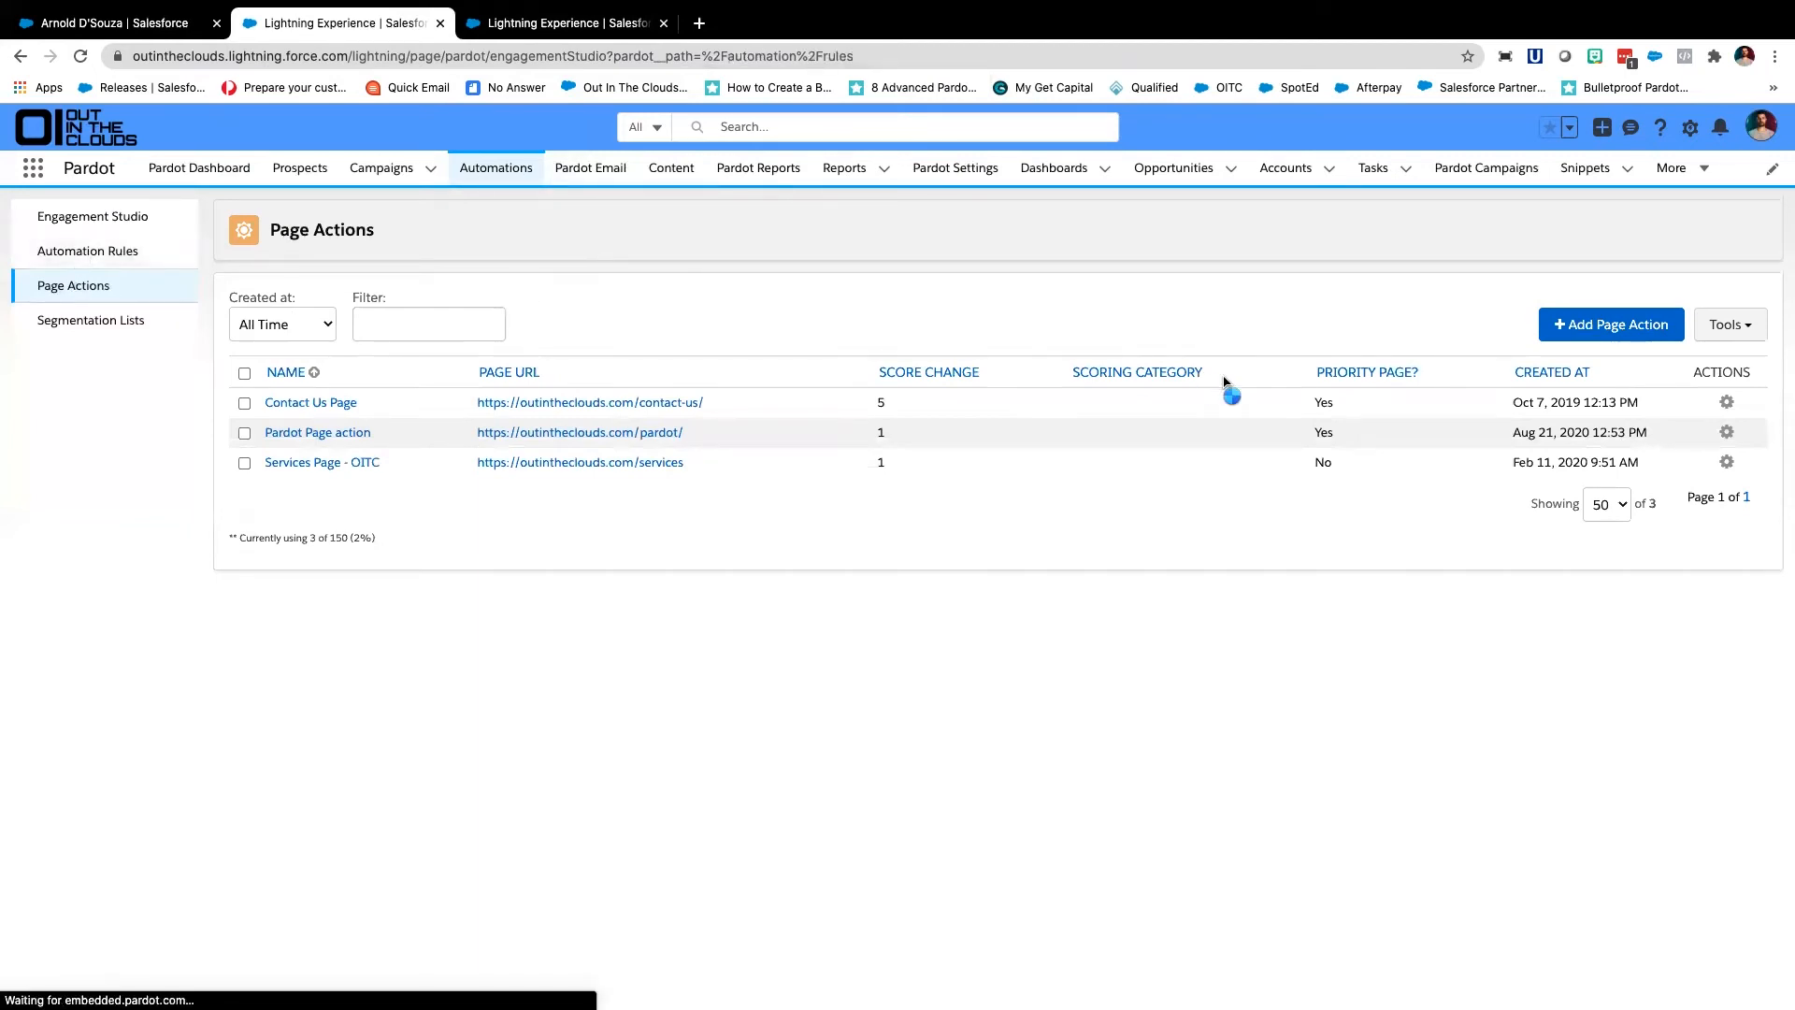
left_click(1586, 358)
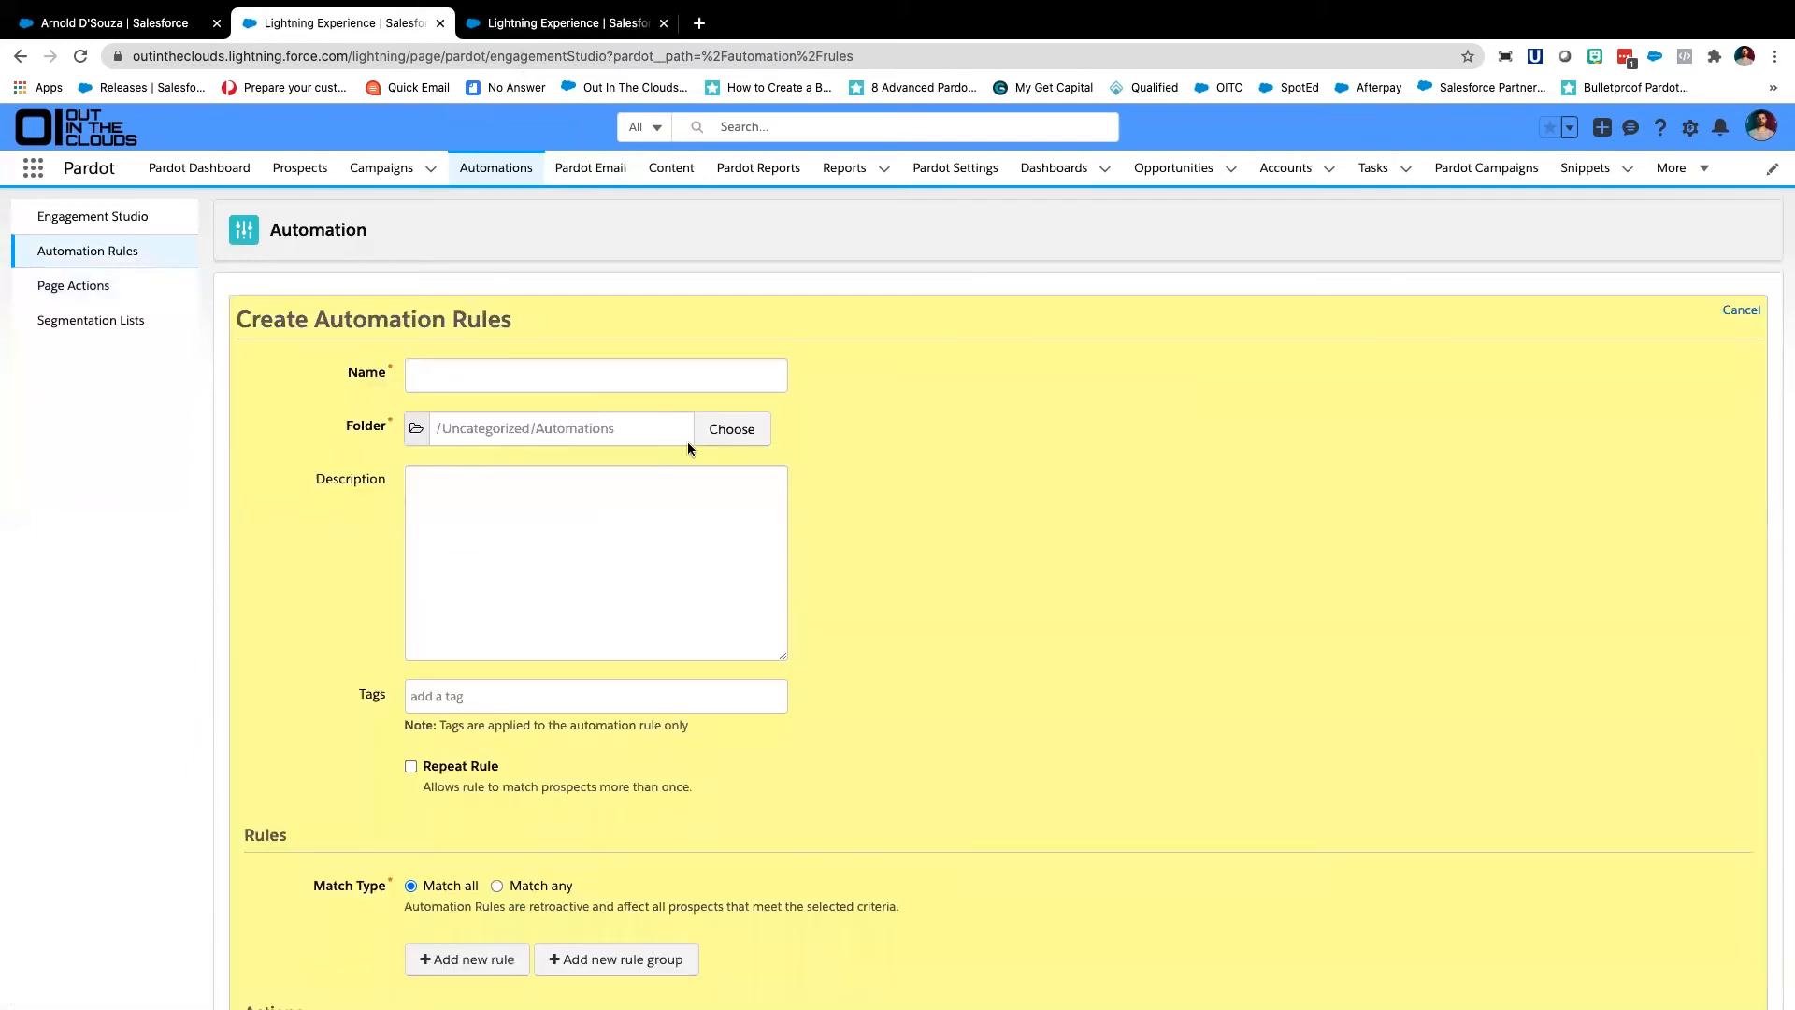
left_click(569, 377)
type("Pard")
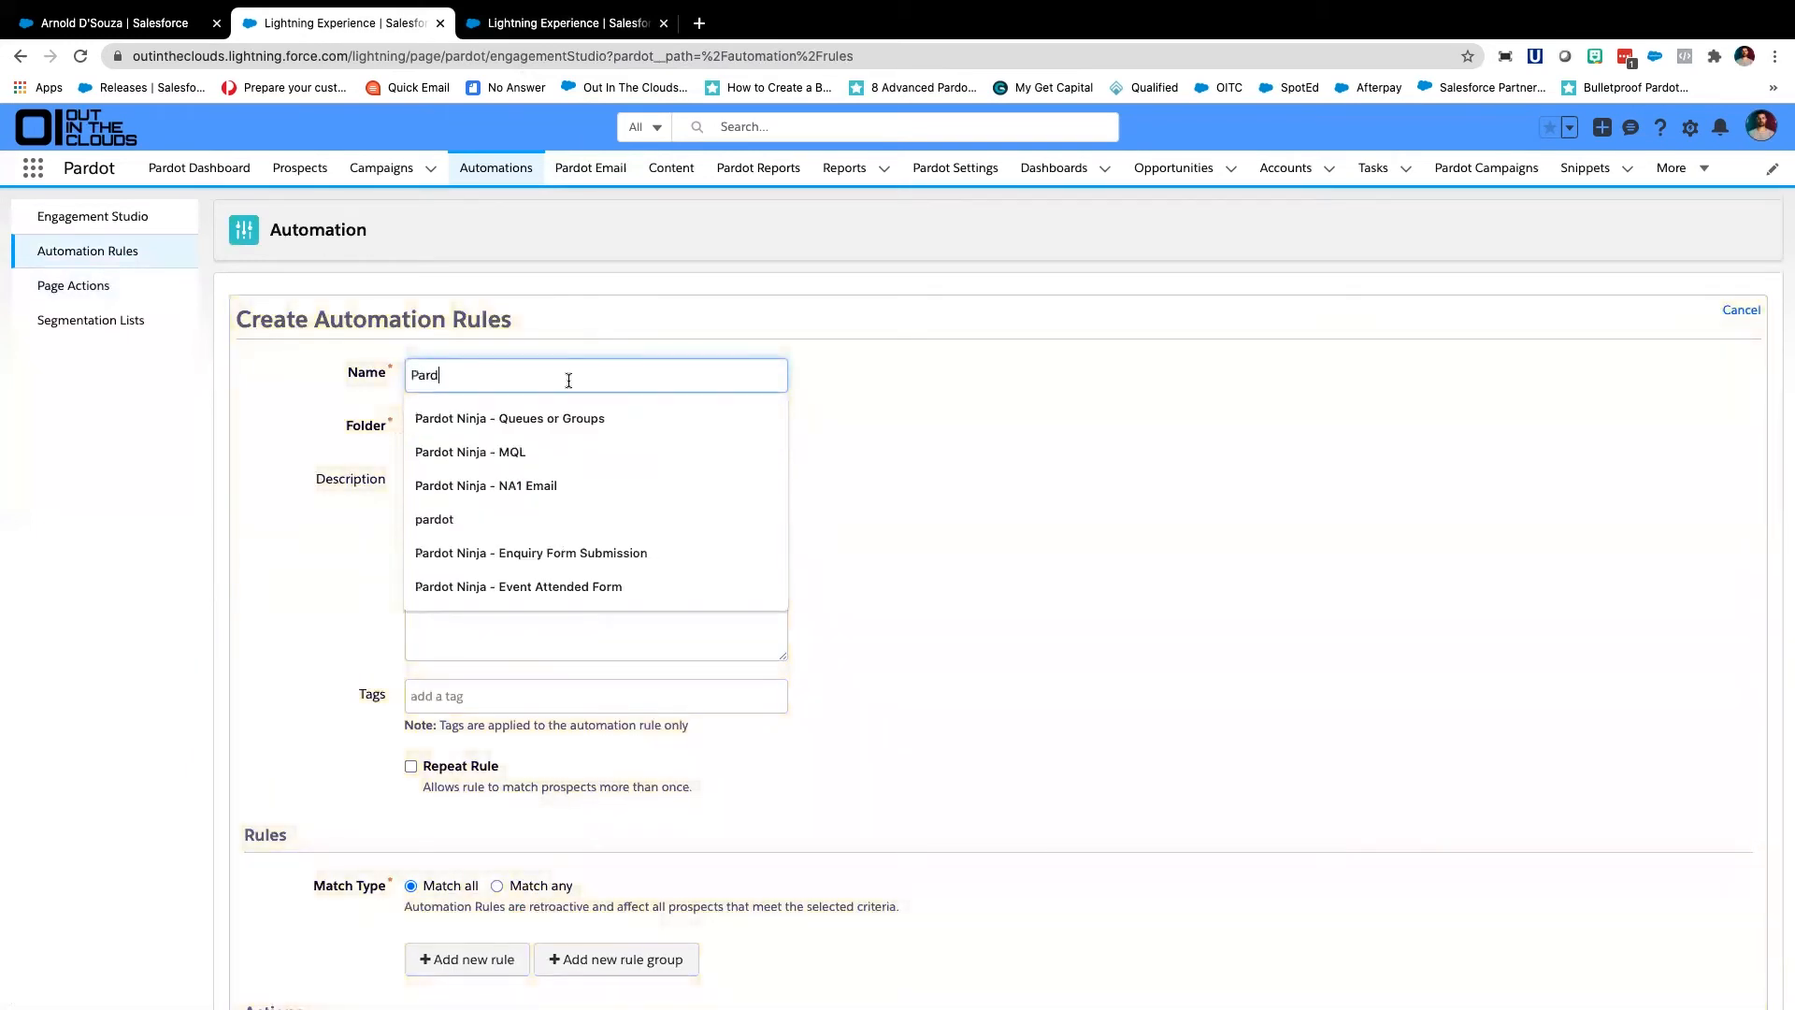
key("Down")
key("Return")
left_click_drag(501, 375, 613, 375)
type("renewal")
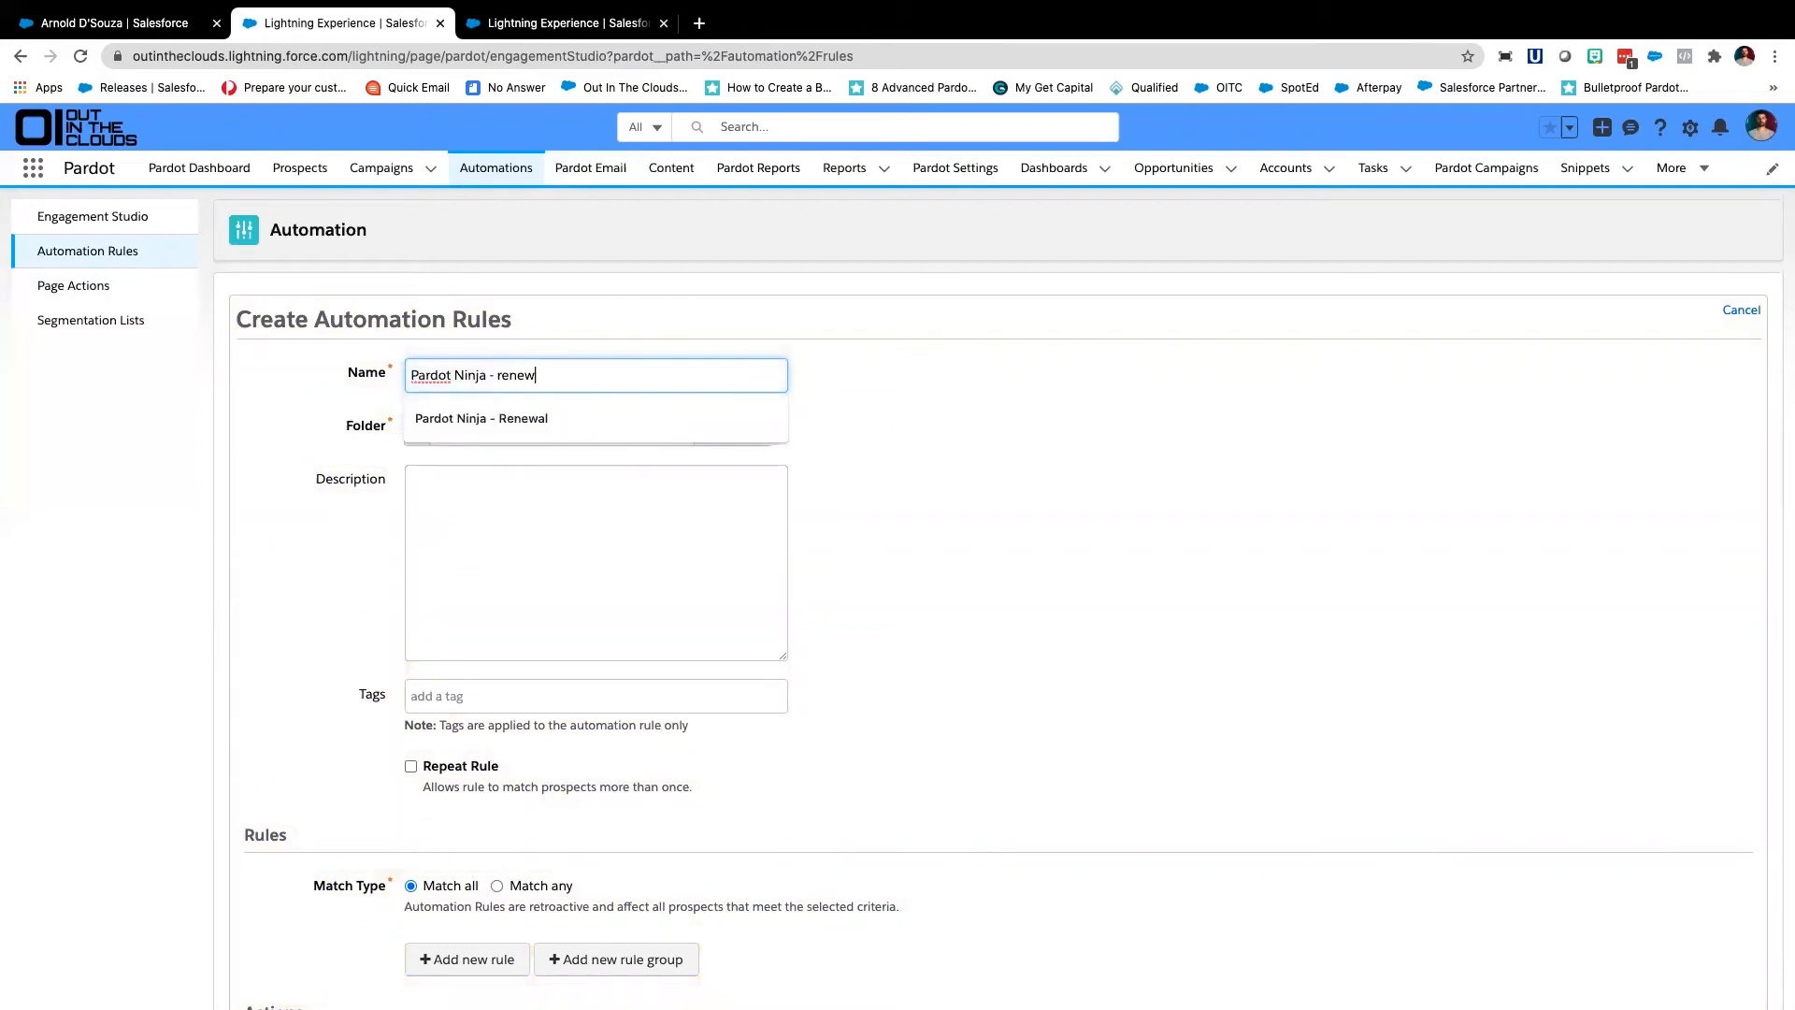
left_click(598, 418)
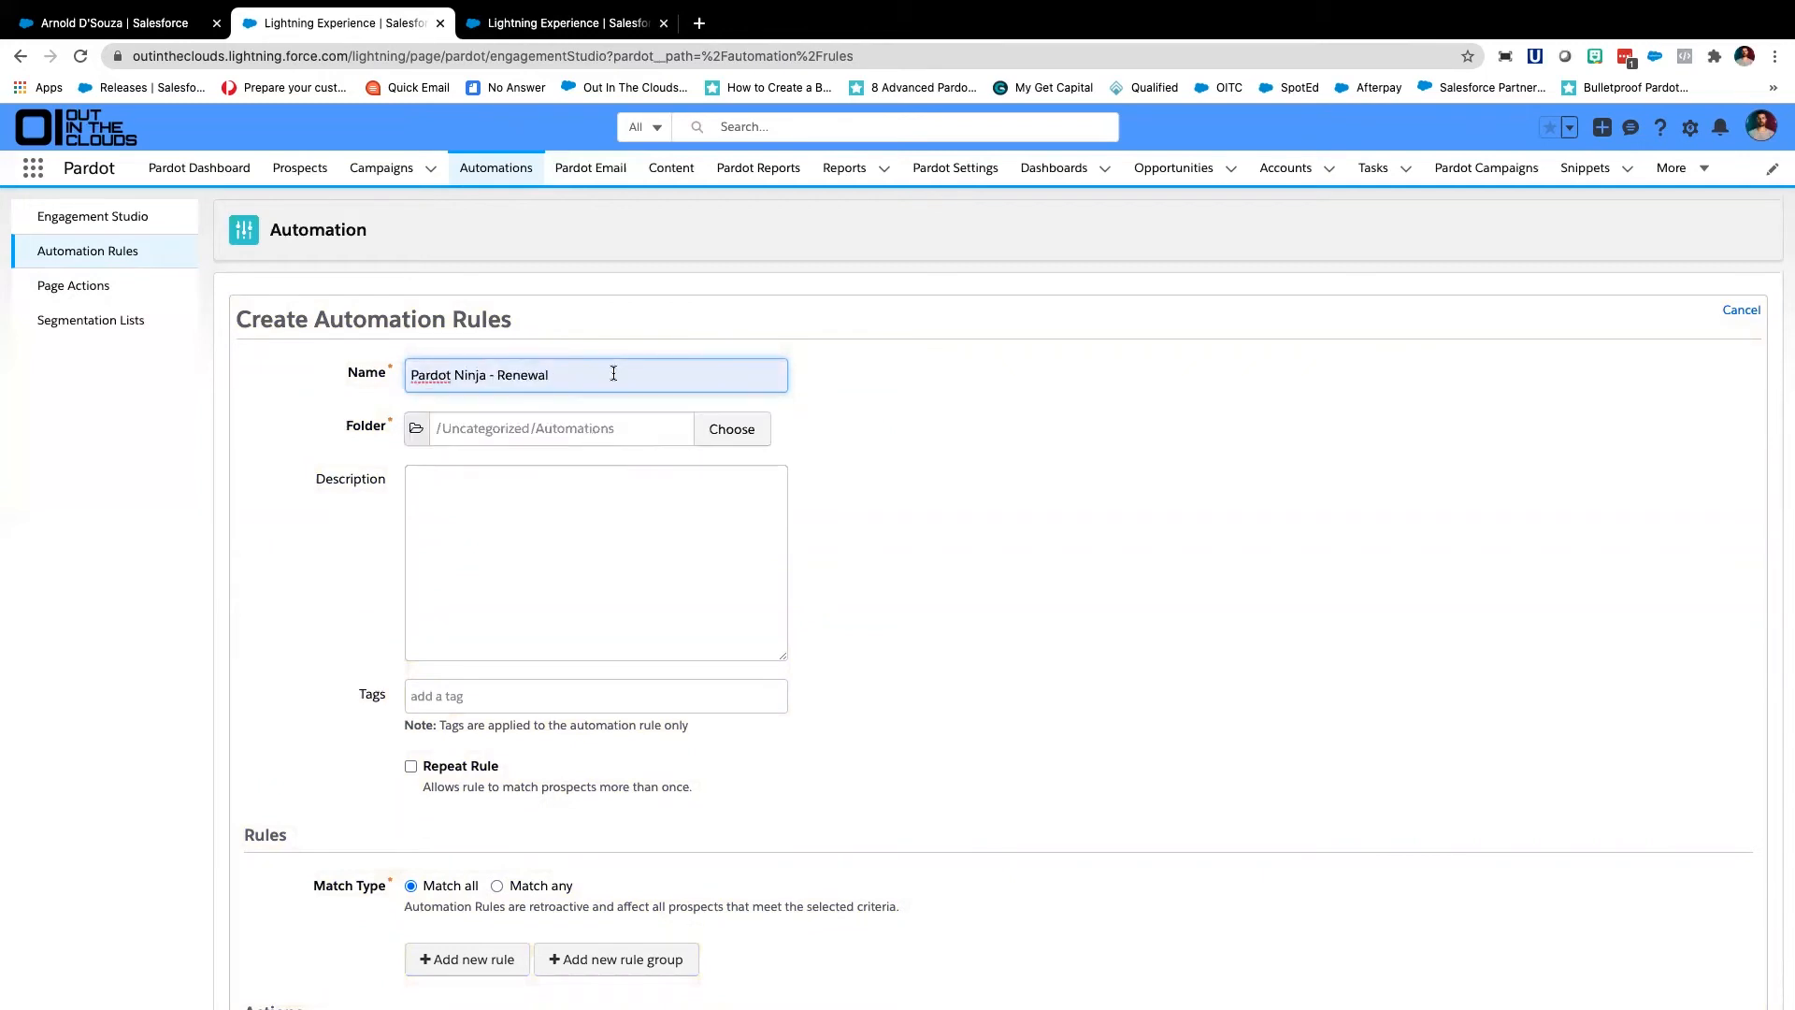
type("Reminder")
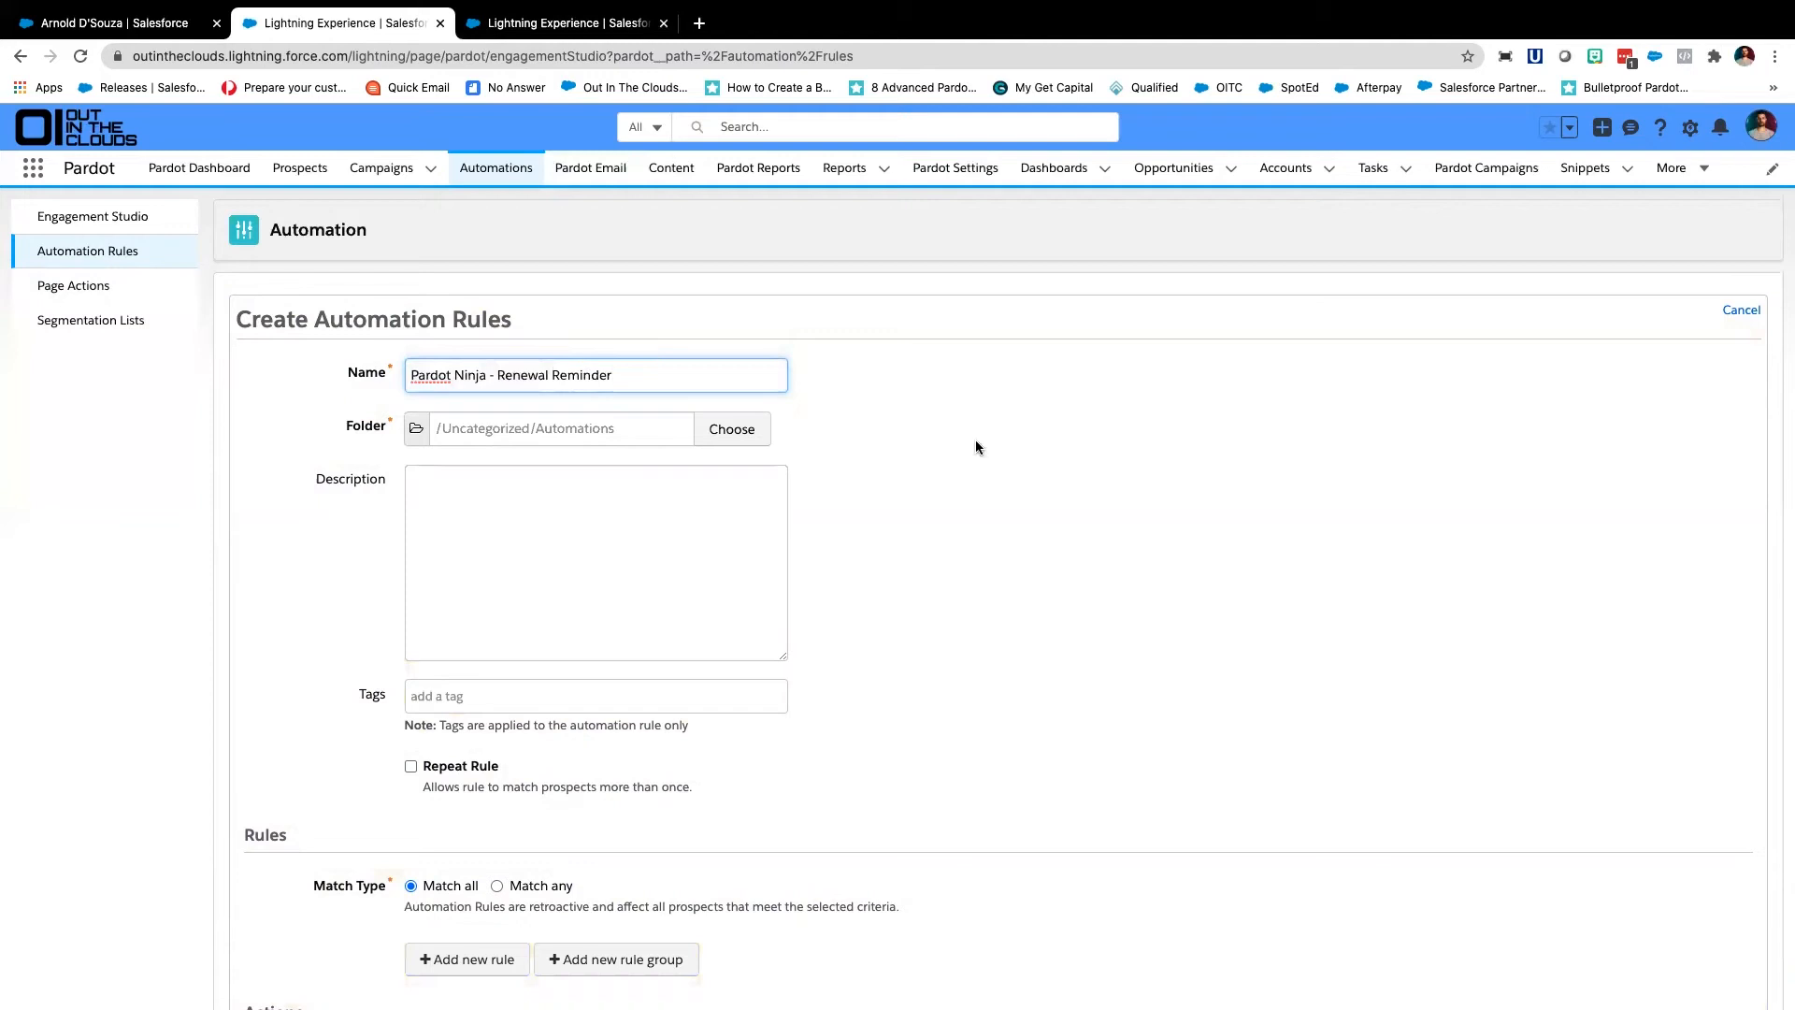
Enable Repeat Rule for the renewal reminder so that it can match prospects more than once
scroll(973, 444, "down", 5)
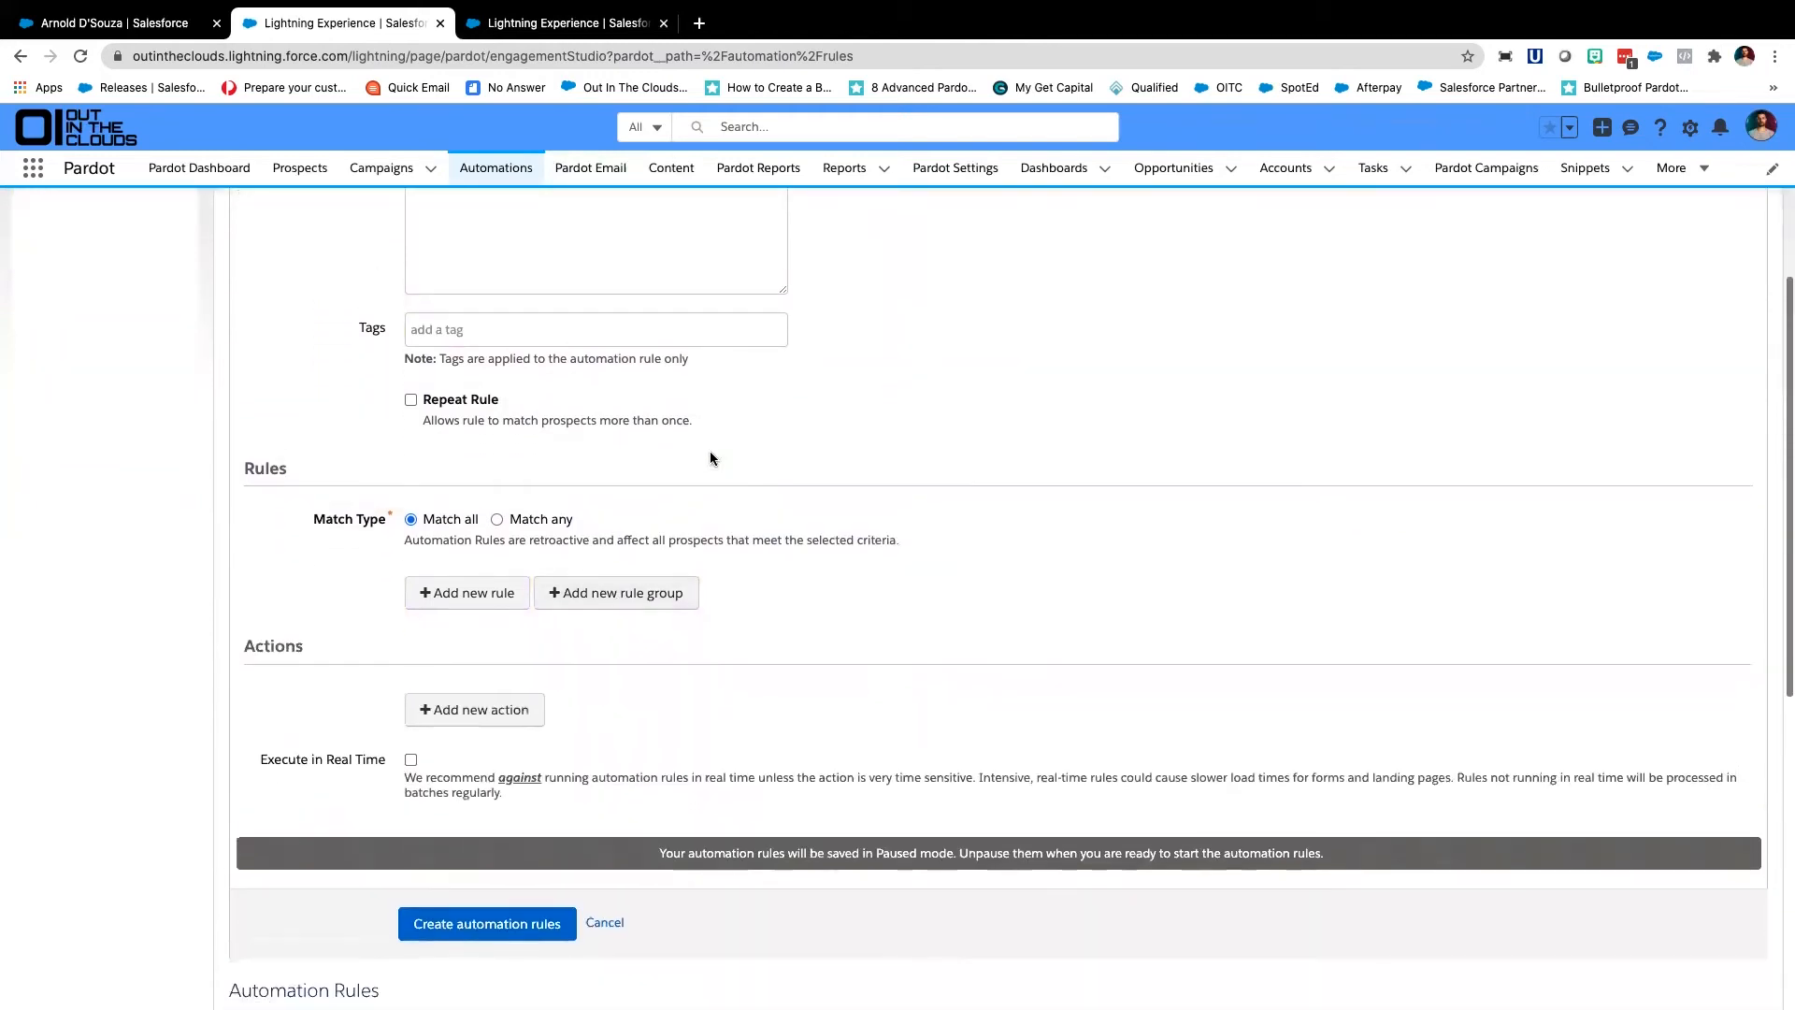
scroll(710, 451, "up", 1)
left_click(411, 435)
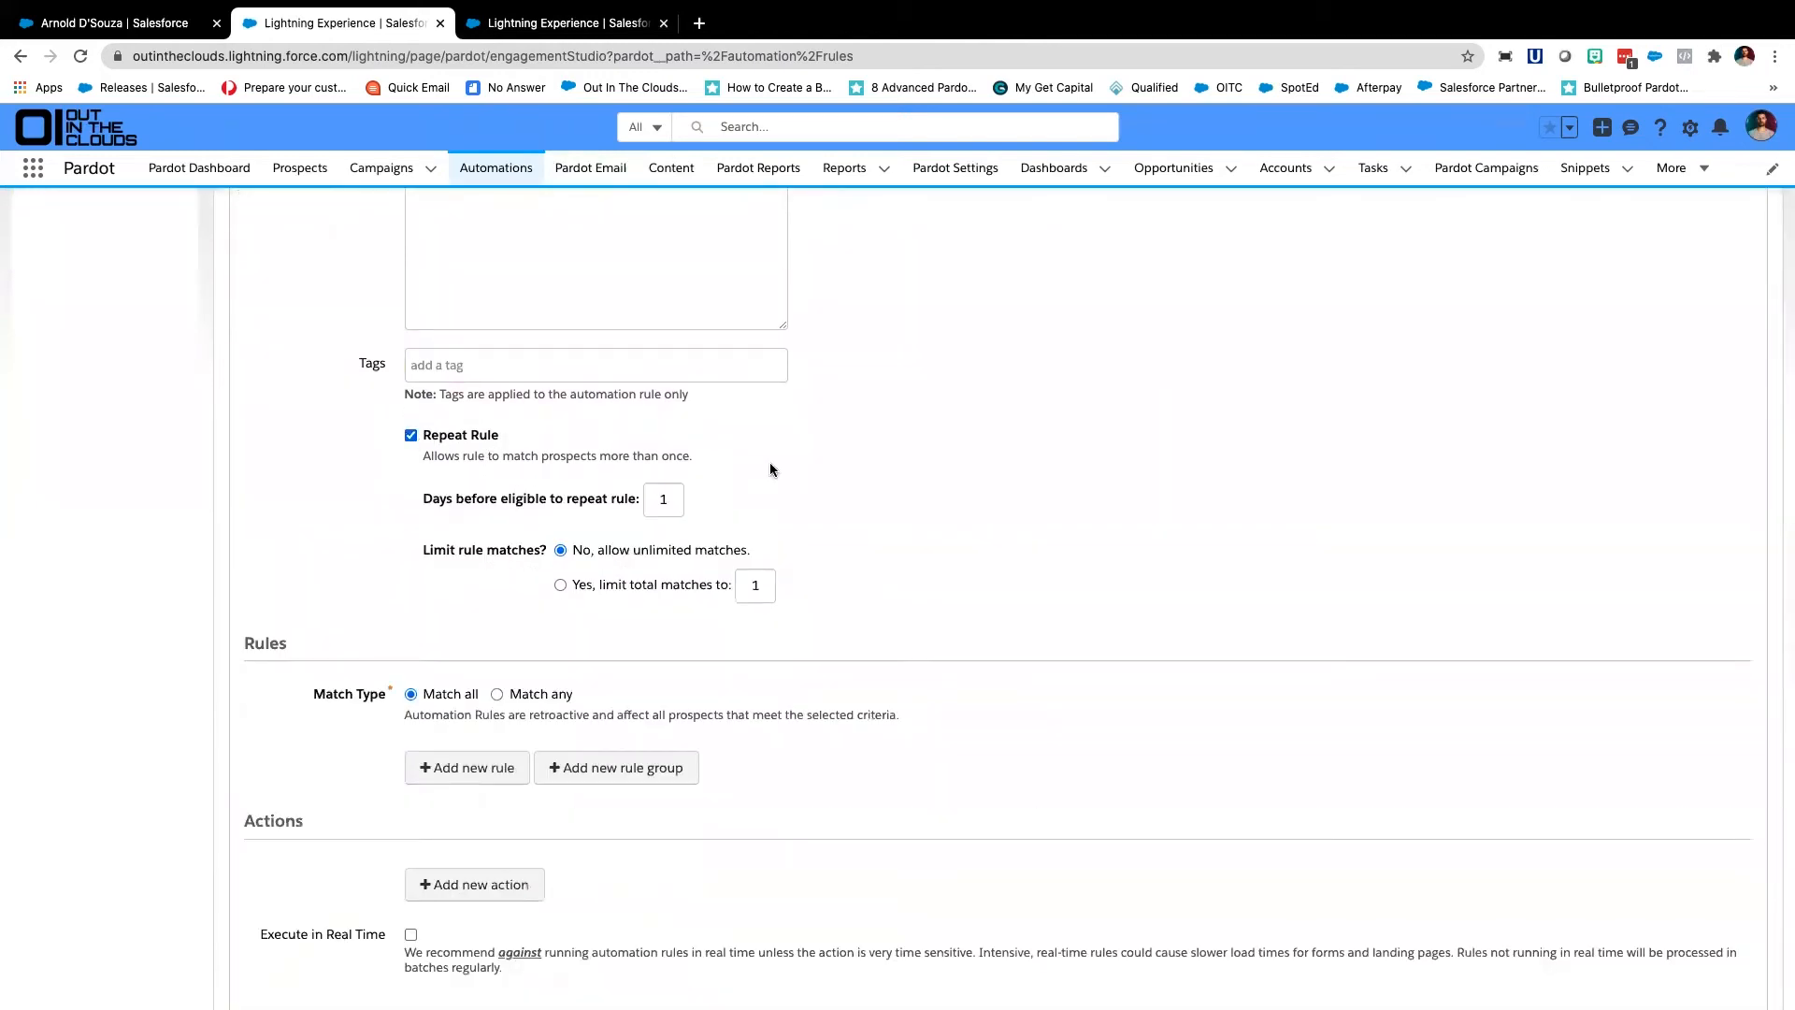
Add a rule on the prospect account field Renewal Date and check which comparison operators it offers
scroll(462, 655, "down", 3)
left_click(486, 582)
left_click(480, 568)
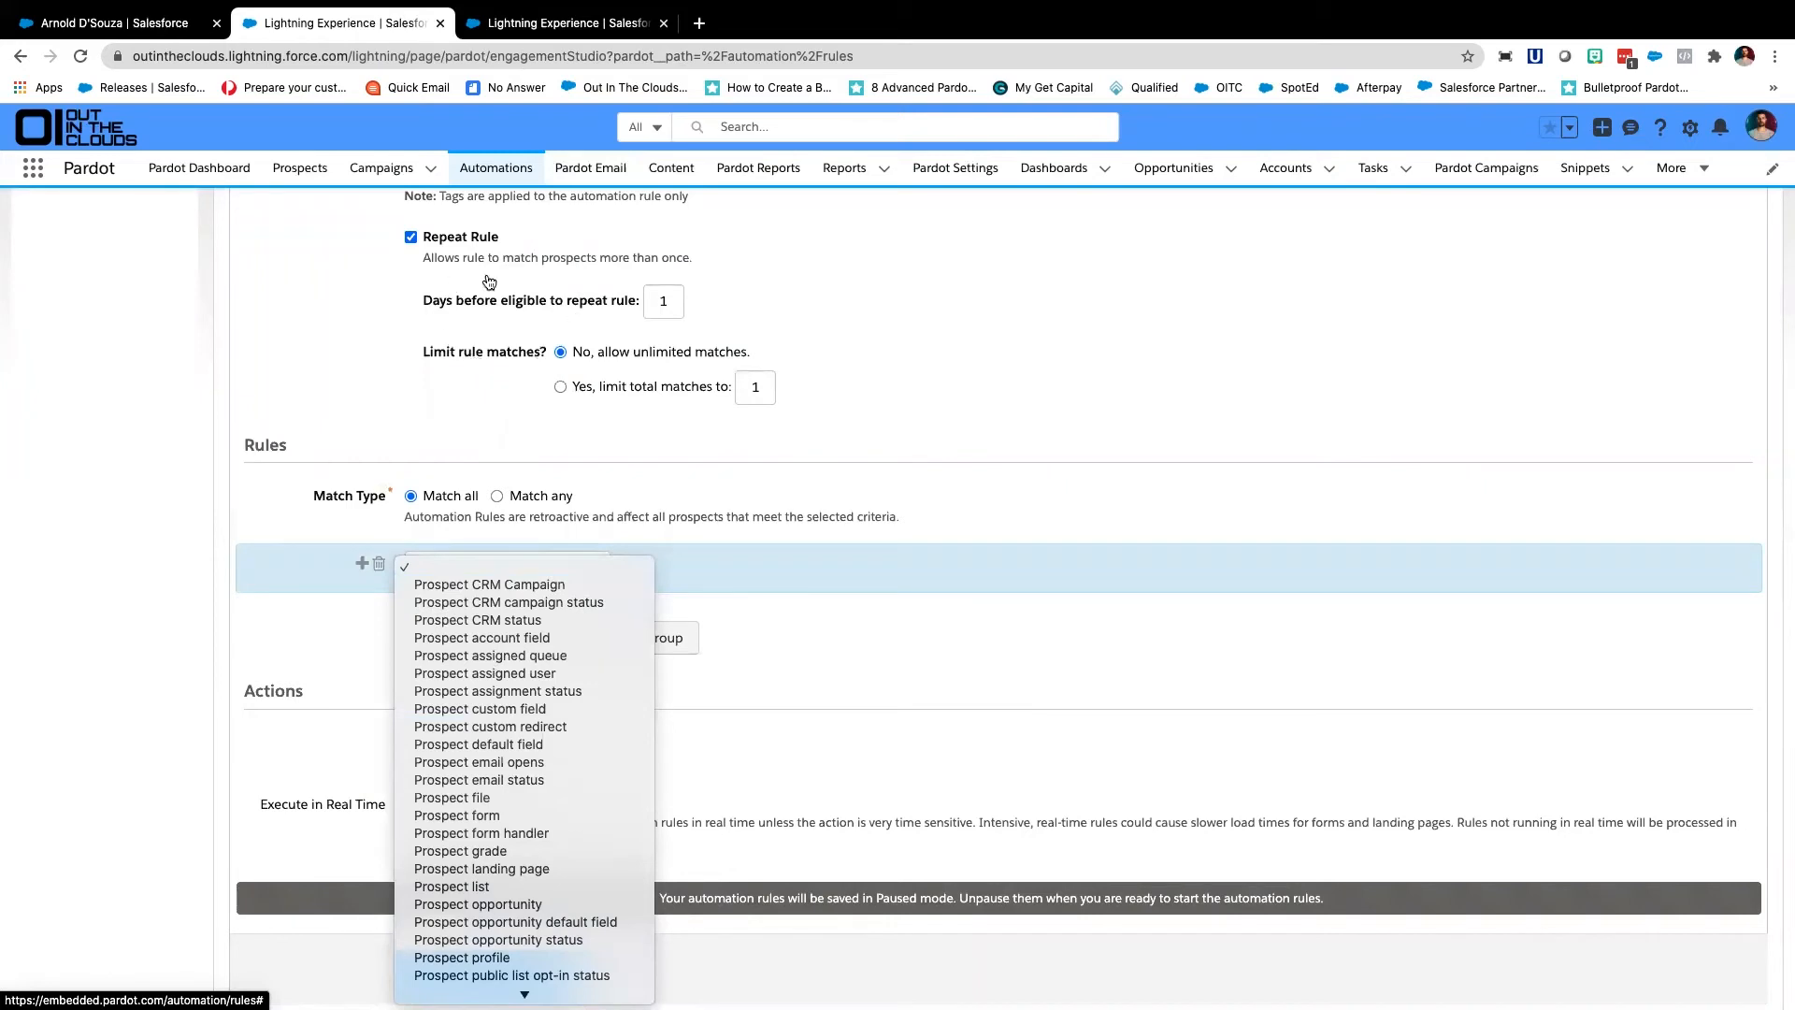
left_click(512, 385)
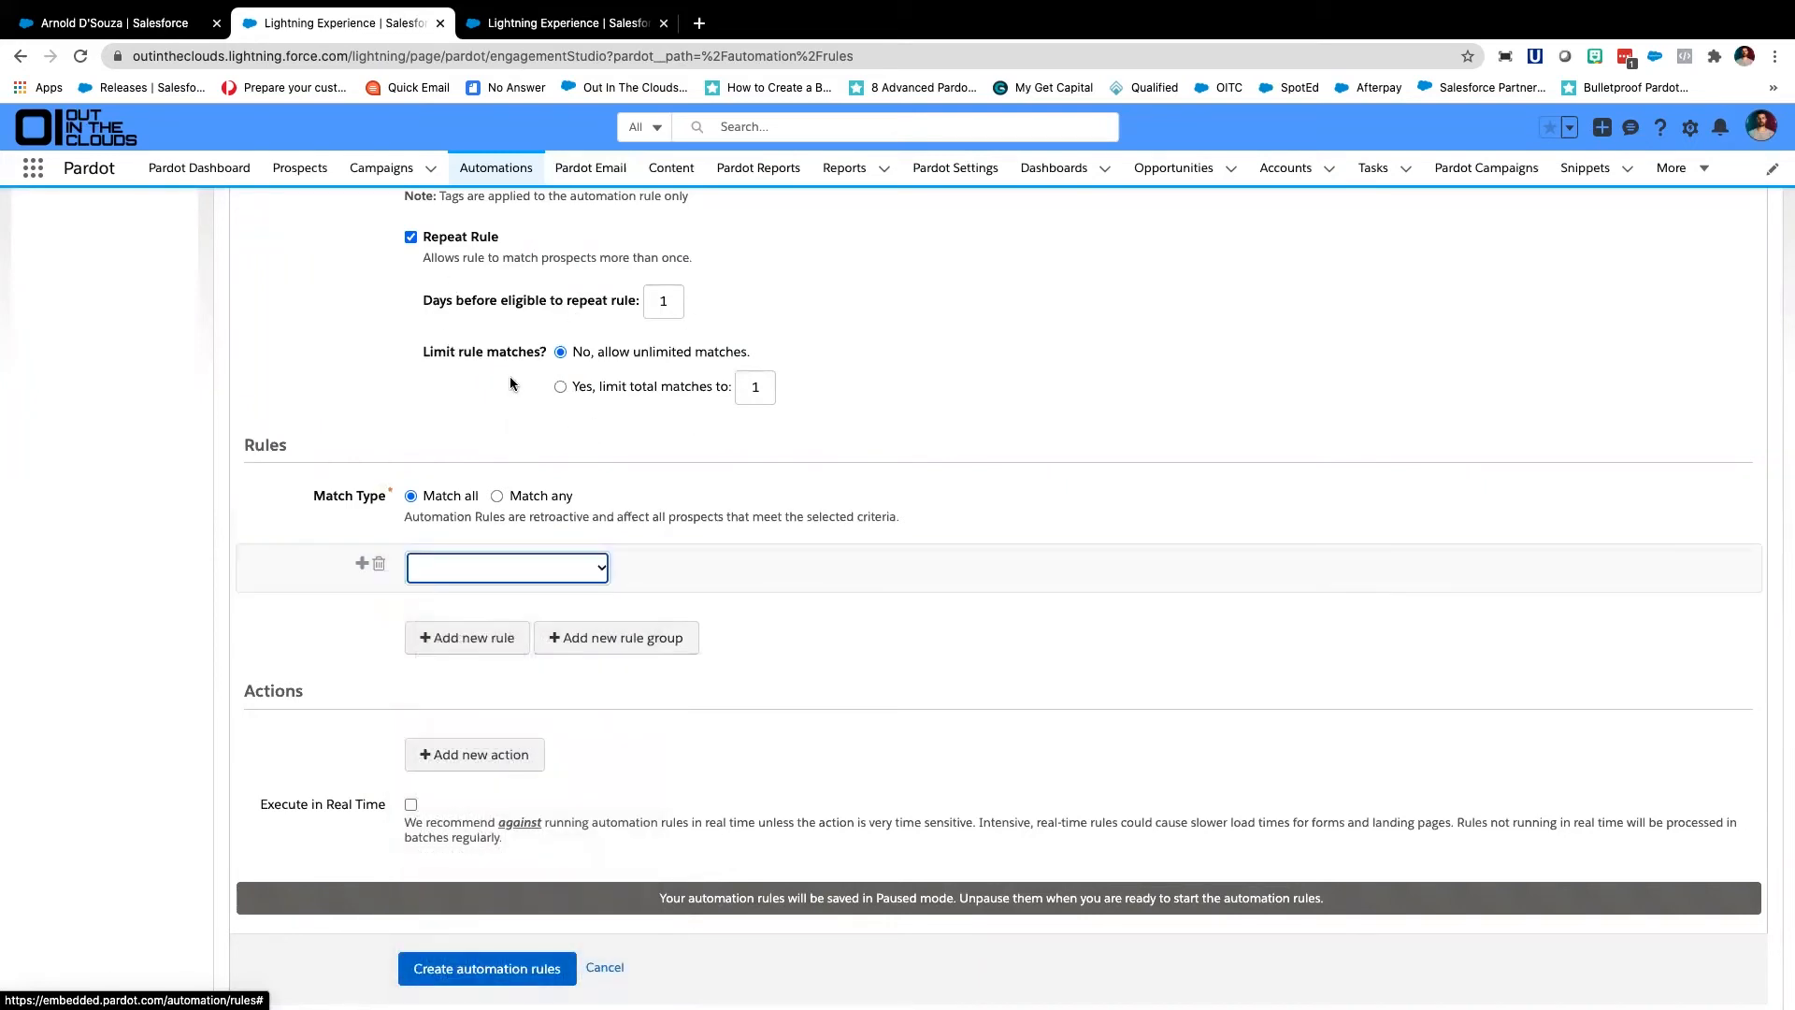
left_click(509, 578)
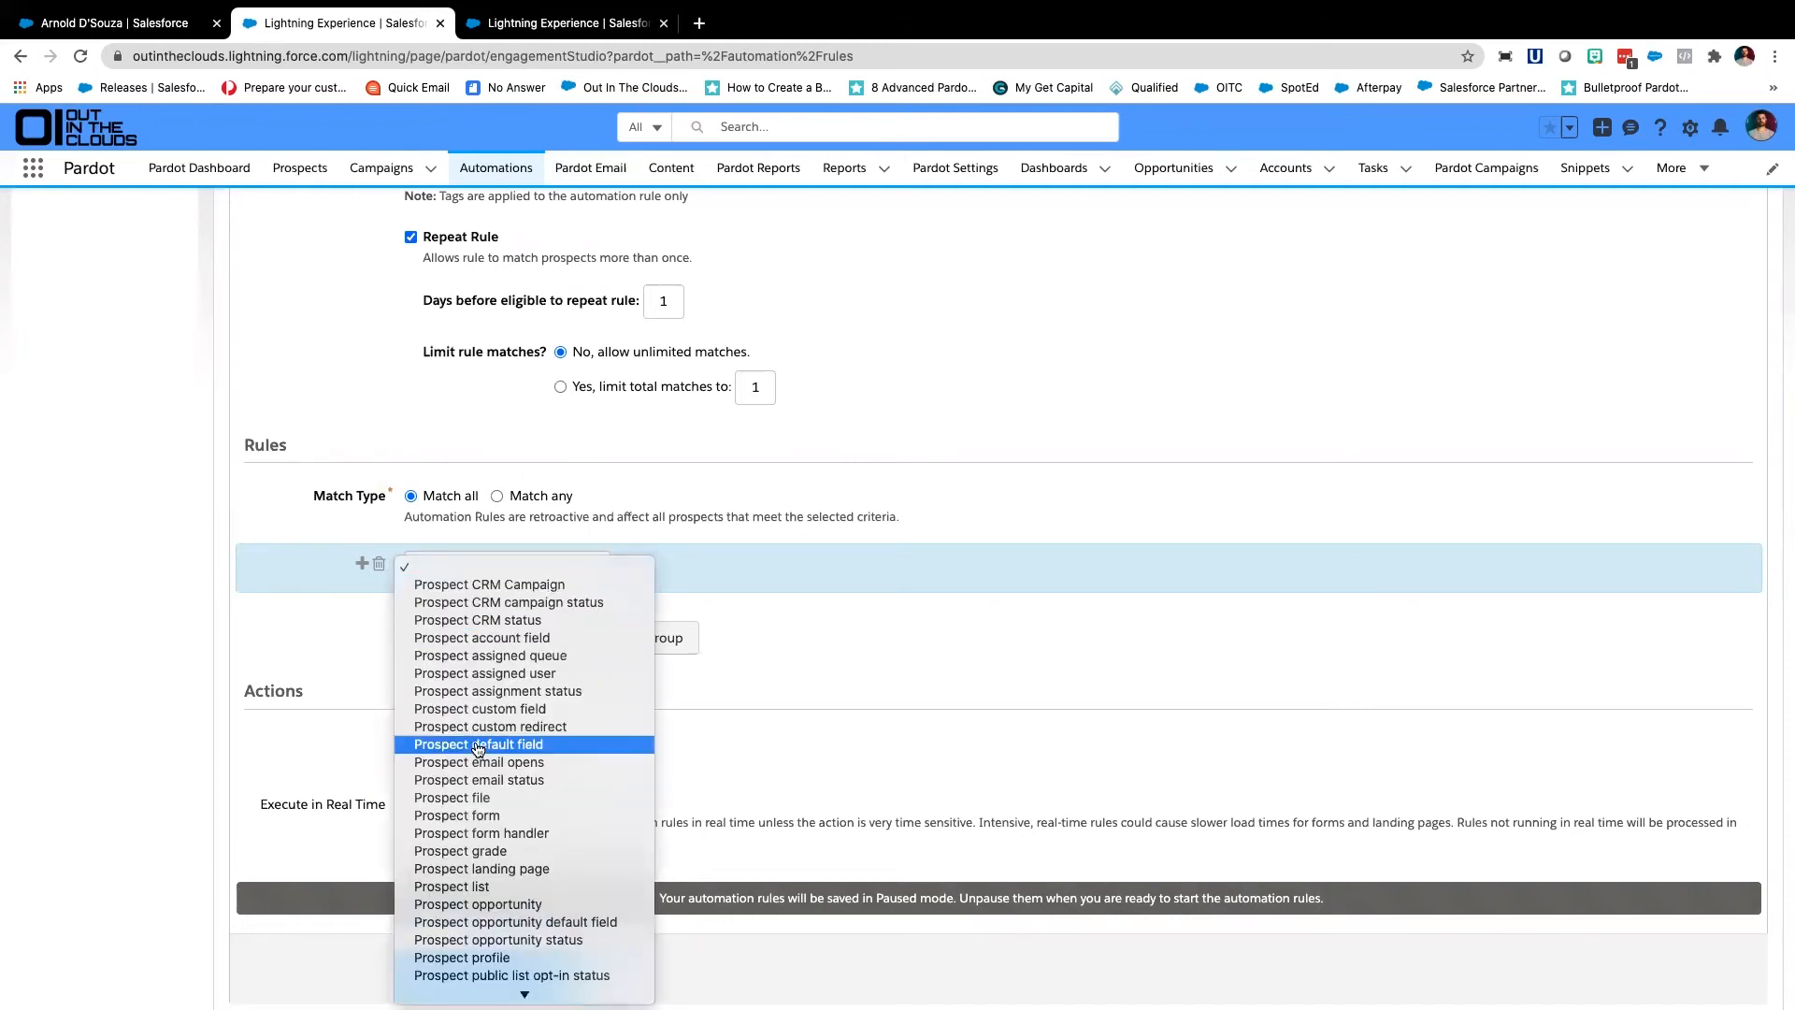
left_click(503, 639)
left_click(654, 568)
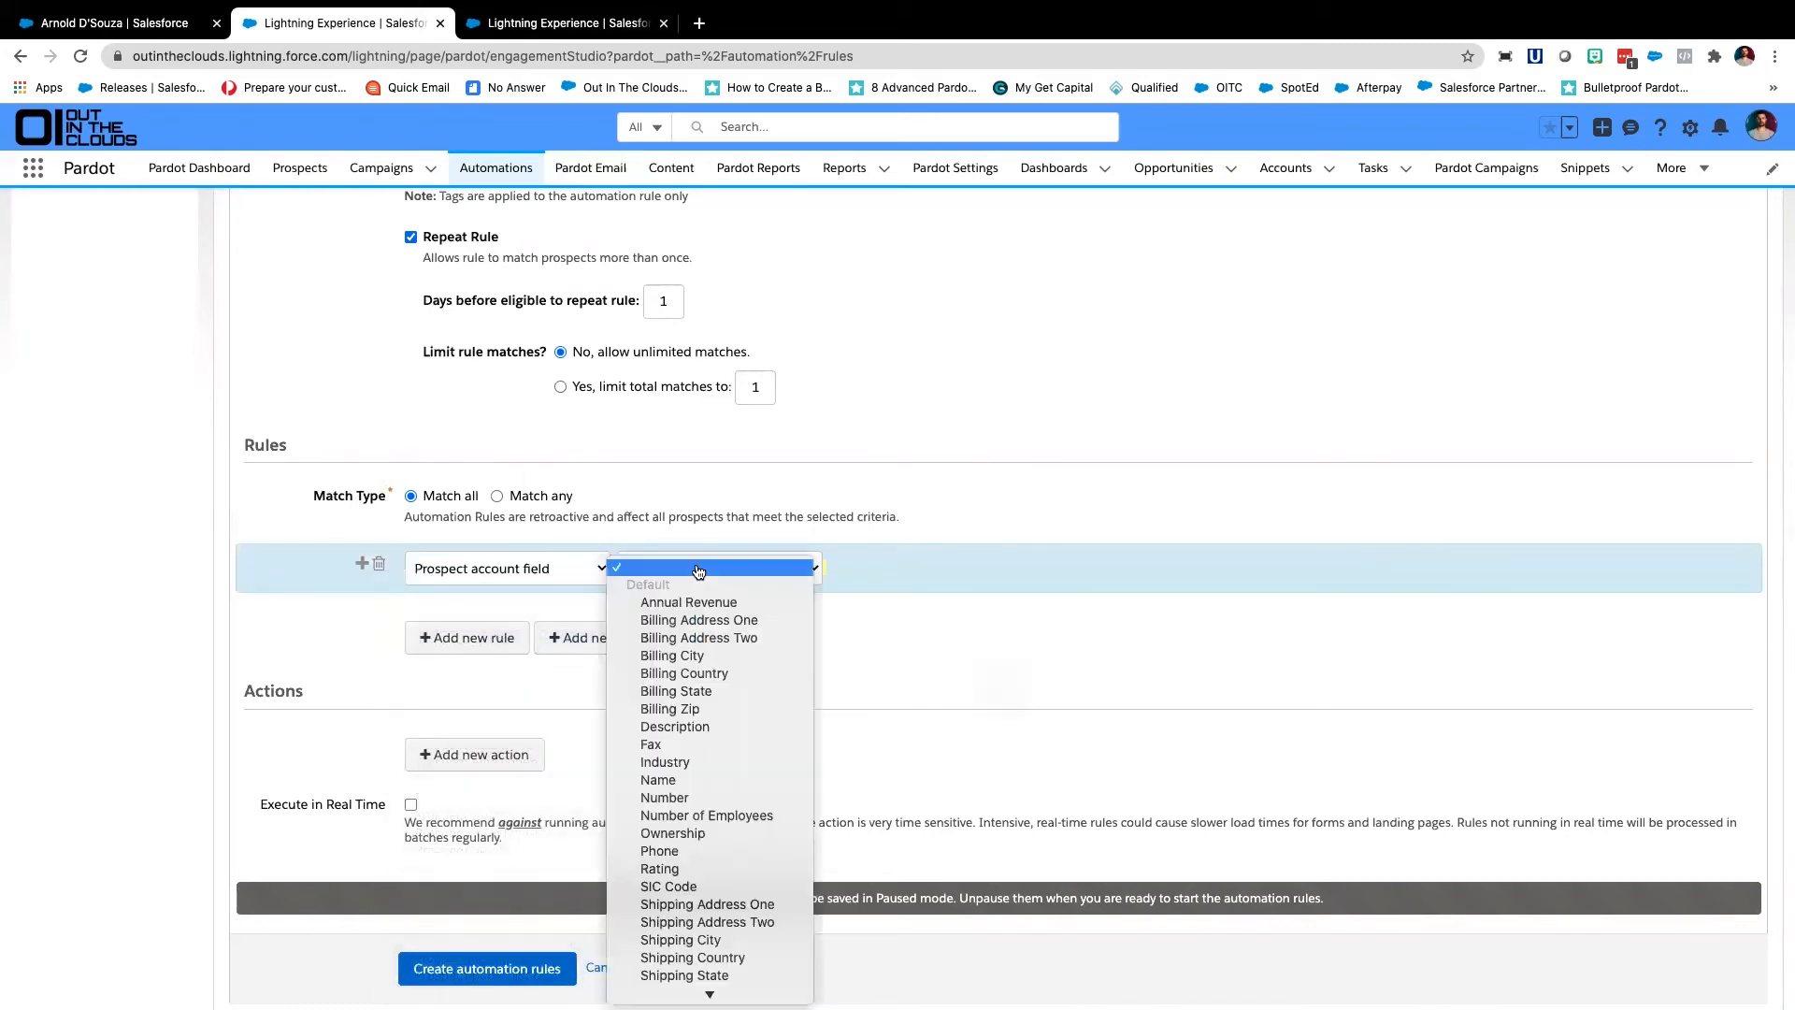
left_click(682, 973)
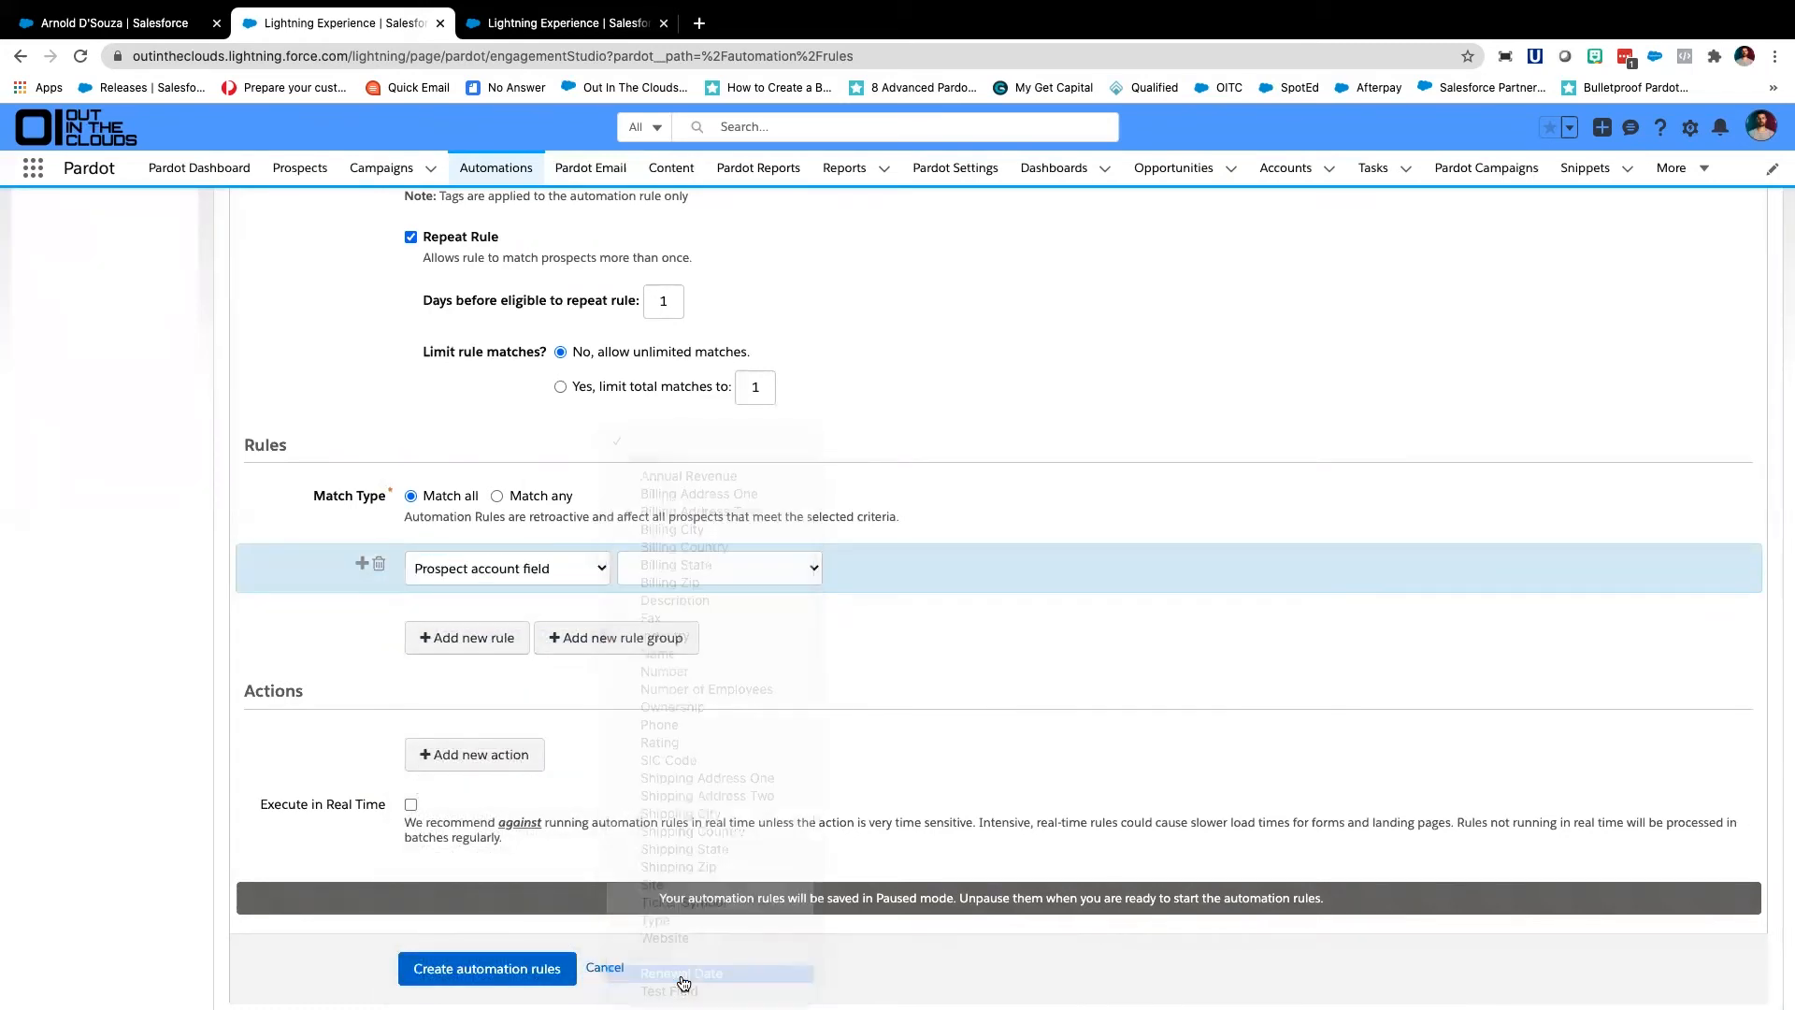
left_click(888, 570)
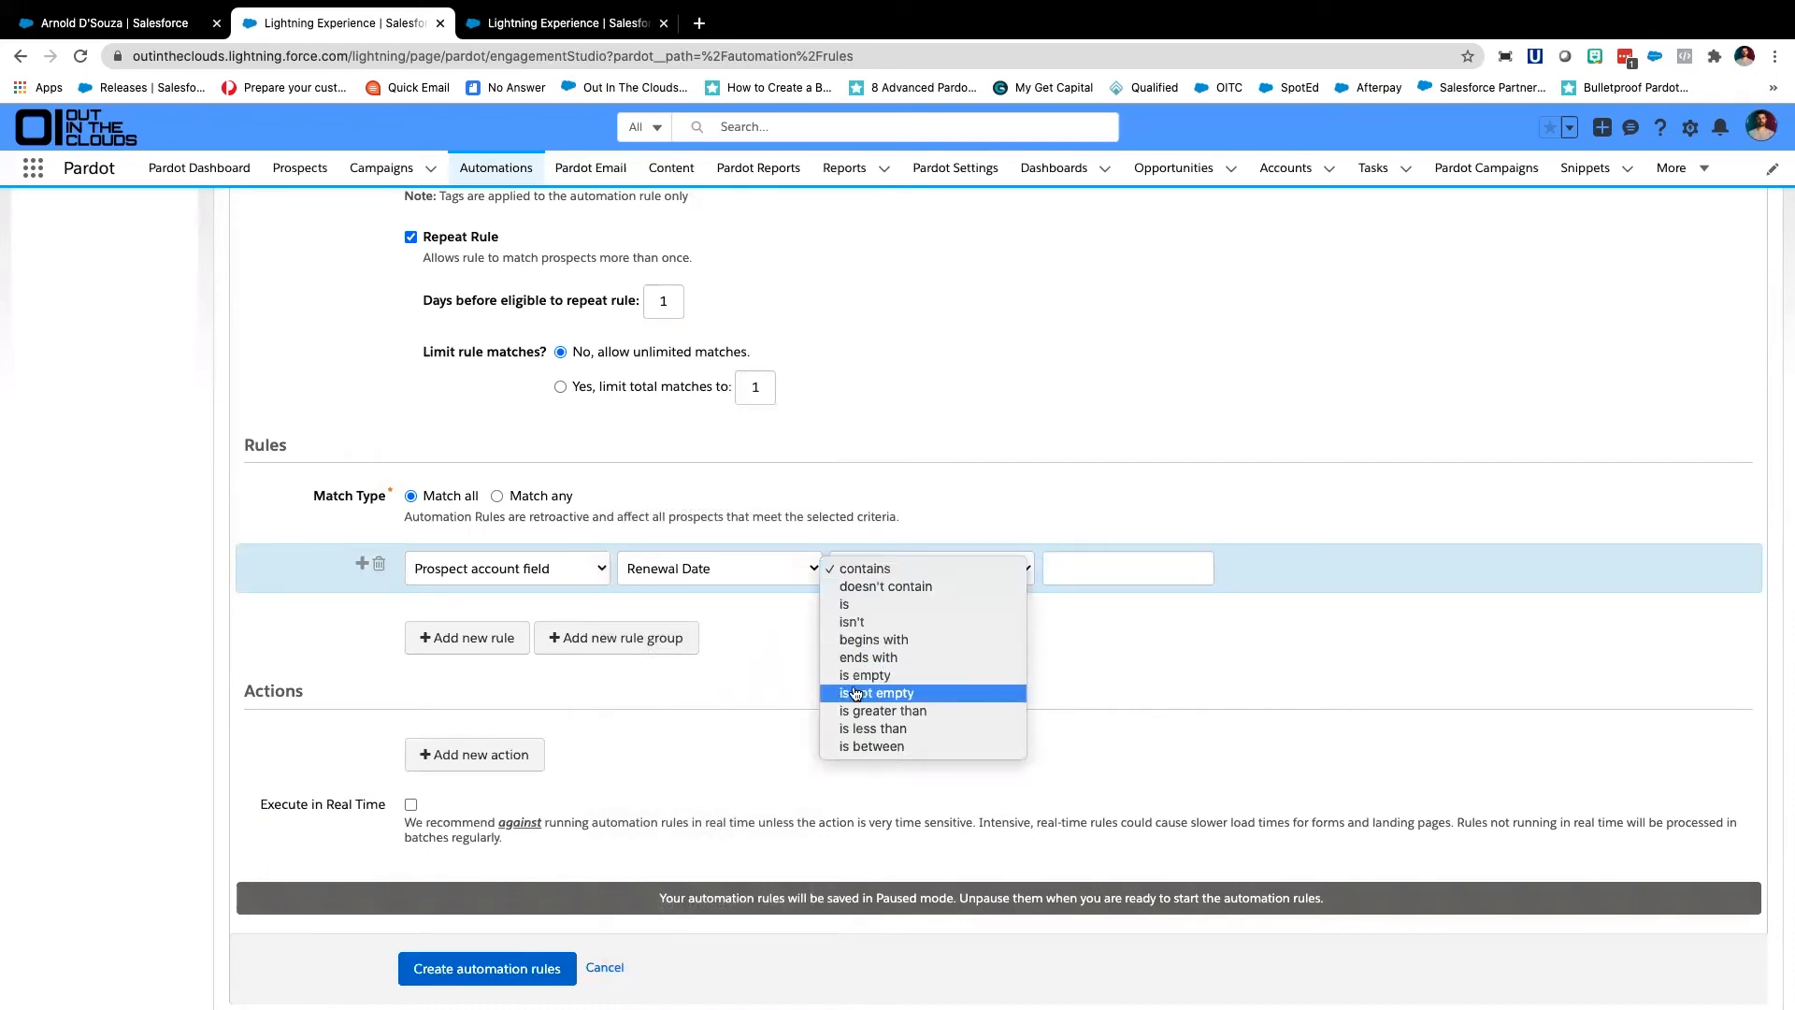
left_click(794, 619)
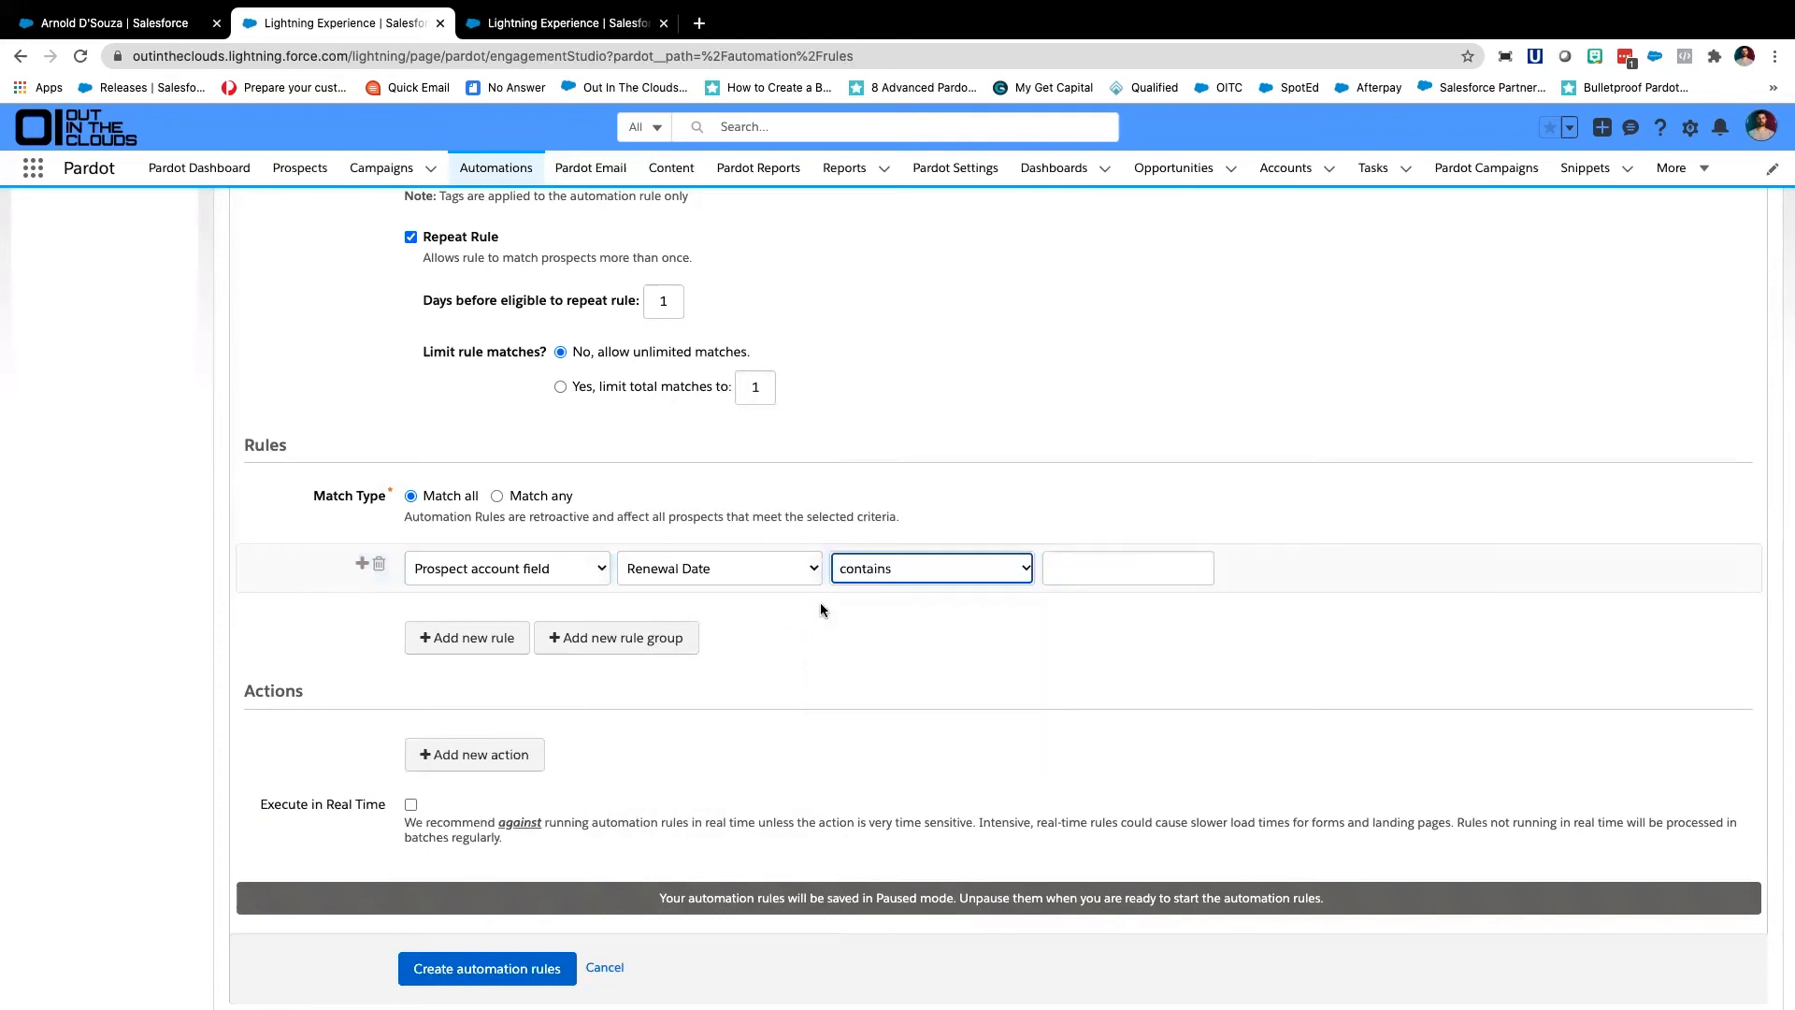
In the account field settings, change the type of the custom field Renewal Date to Date and save it
scroll(829, 602, "up", 5)
scroll(828, 602, "up", 2)
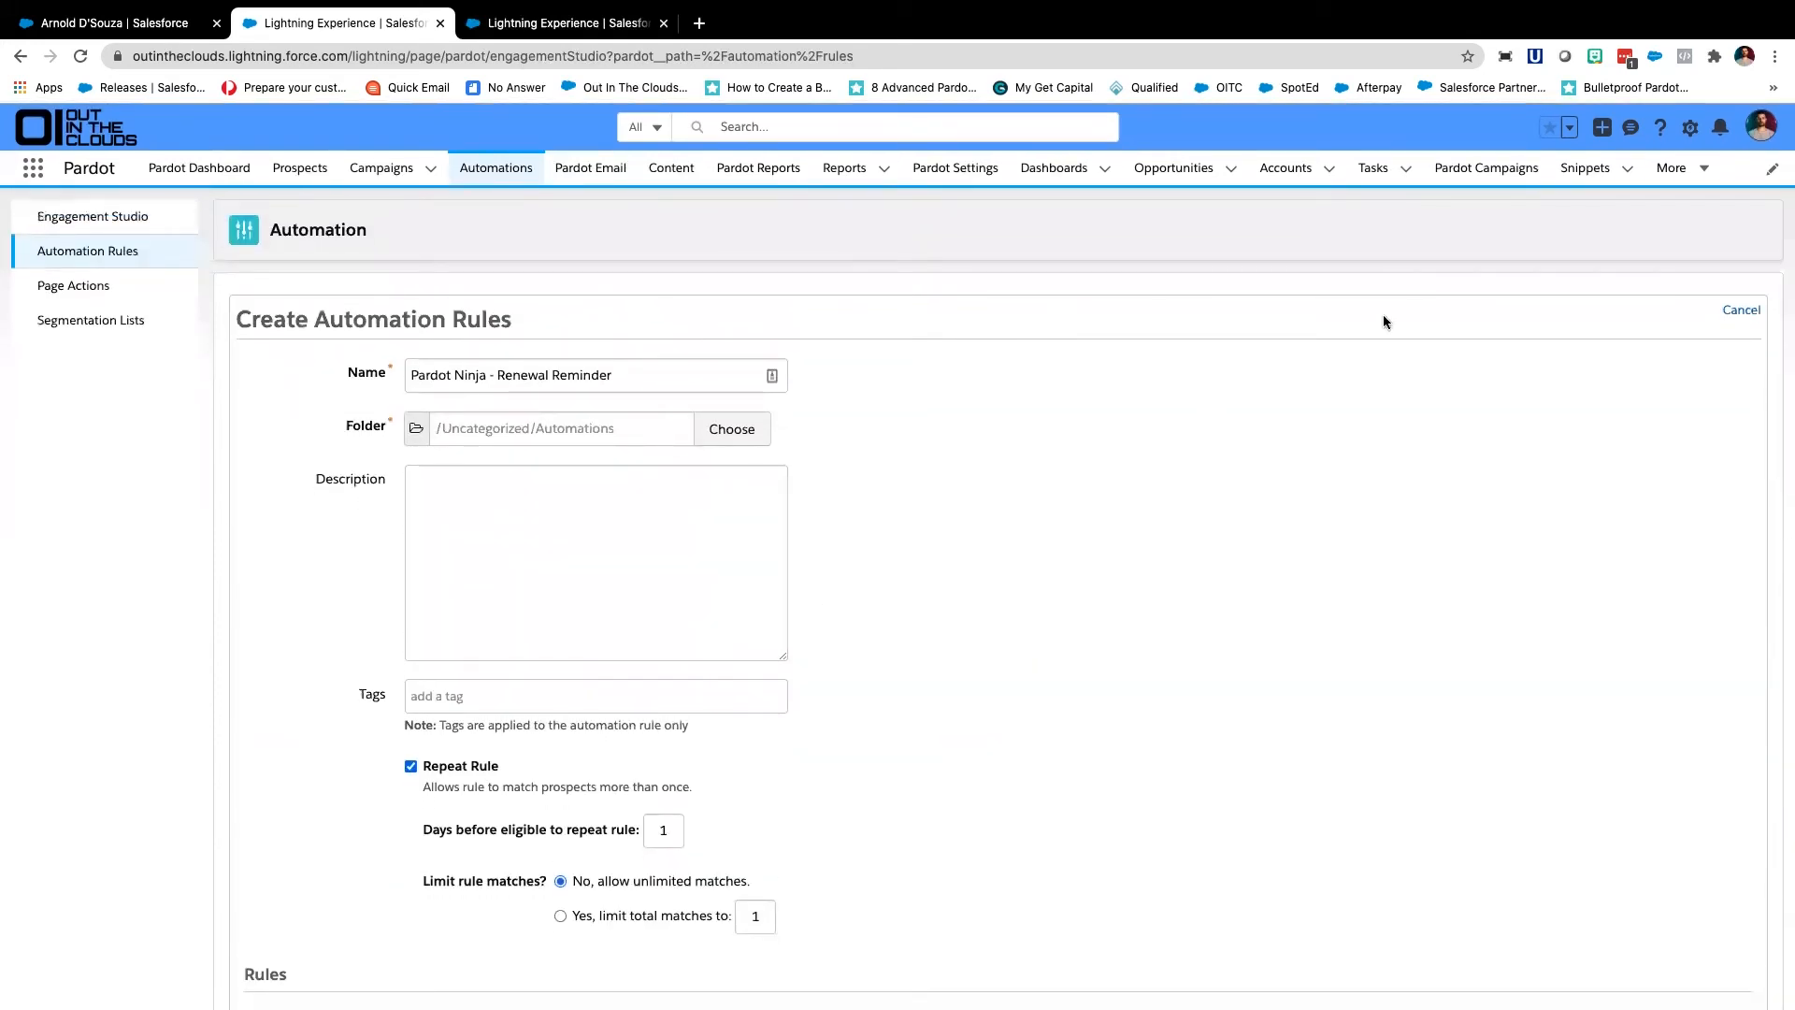
key("ctrl+Tab")
left_click(73, 339)
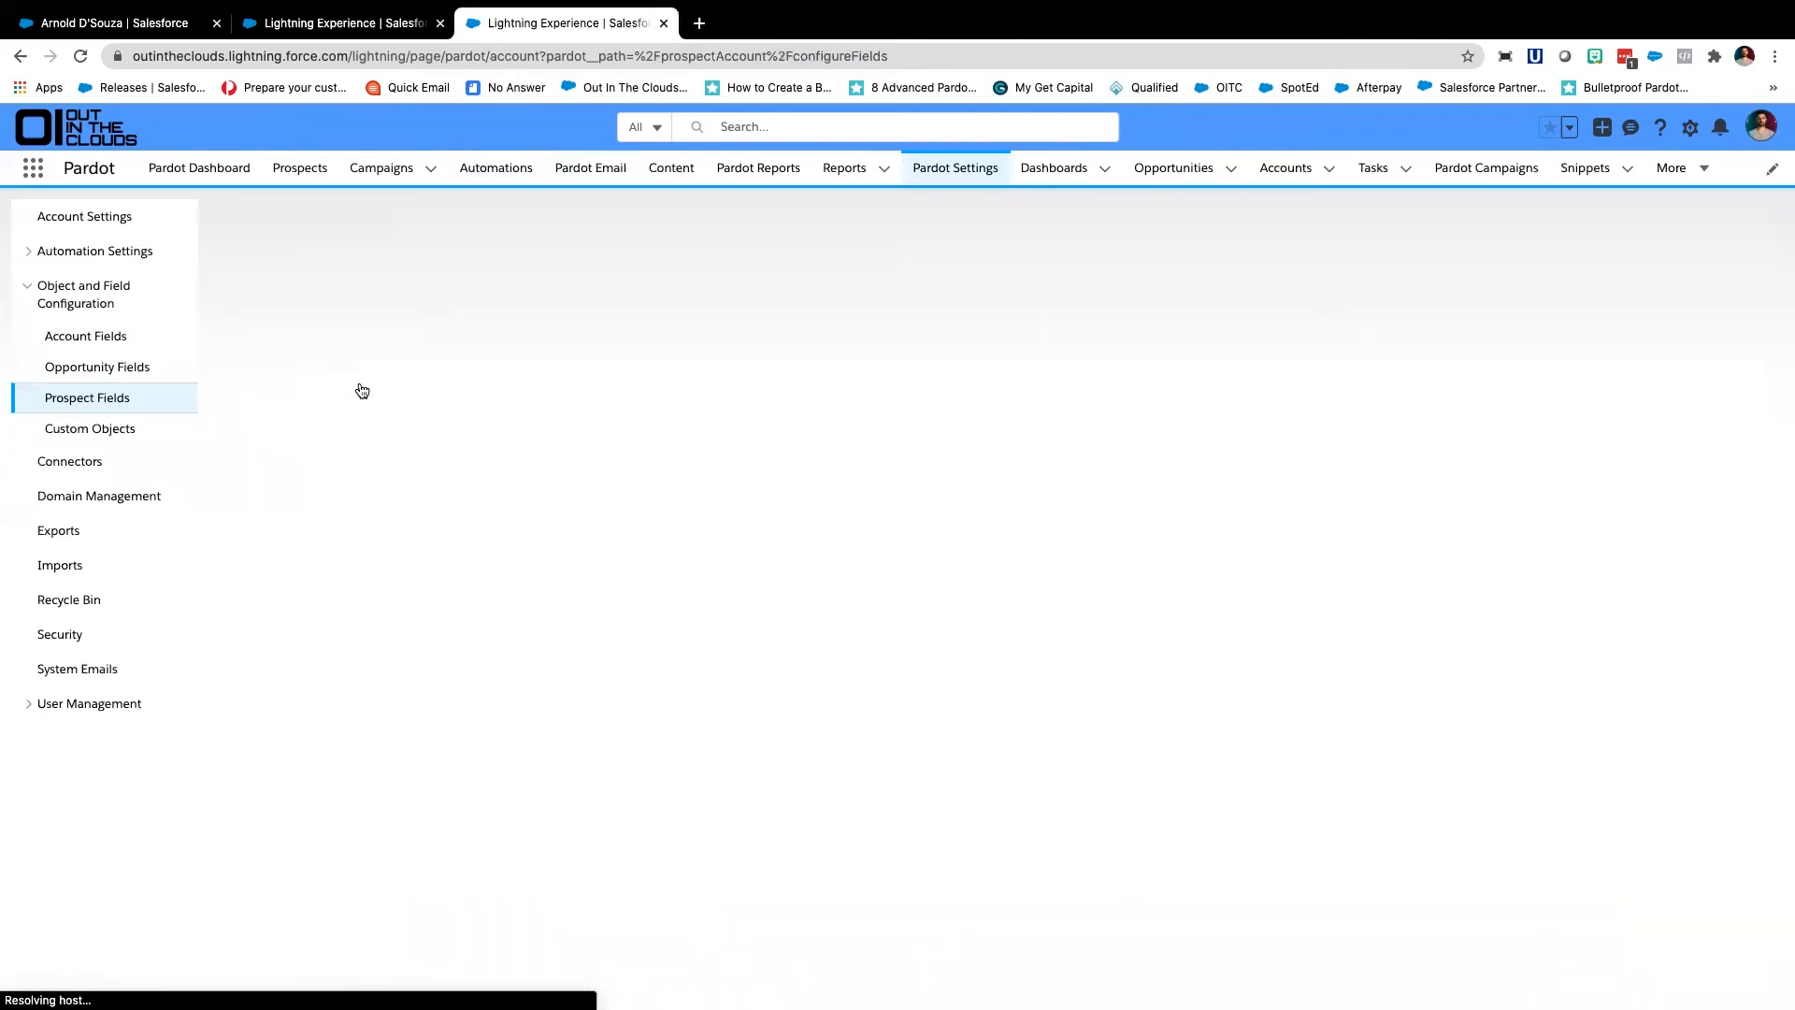
scroll(491, 469, "down", 6)
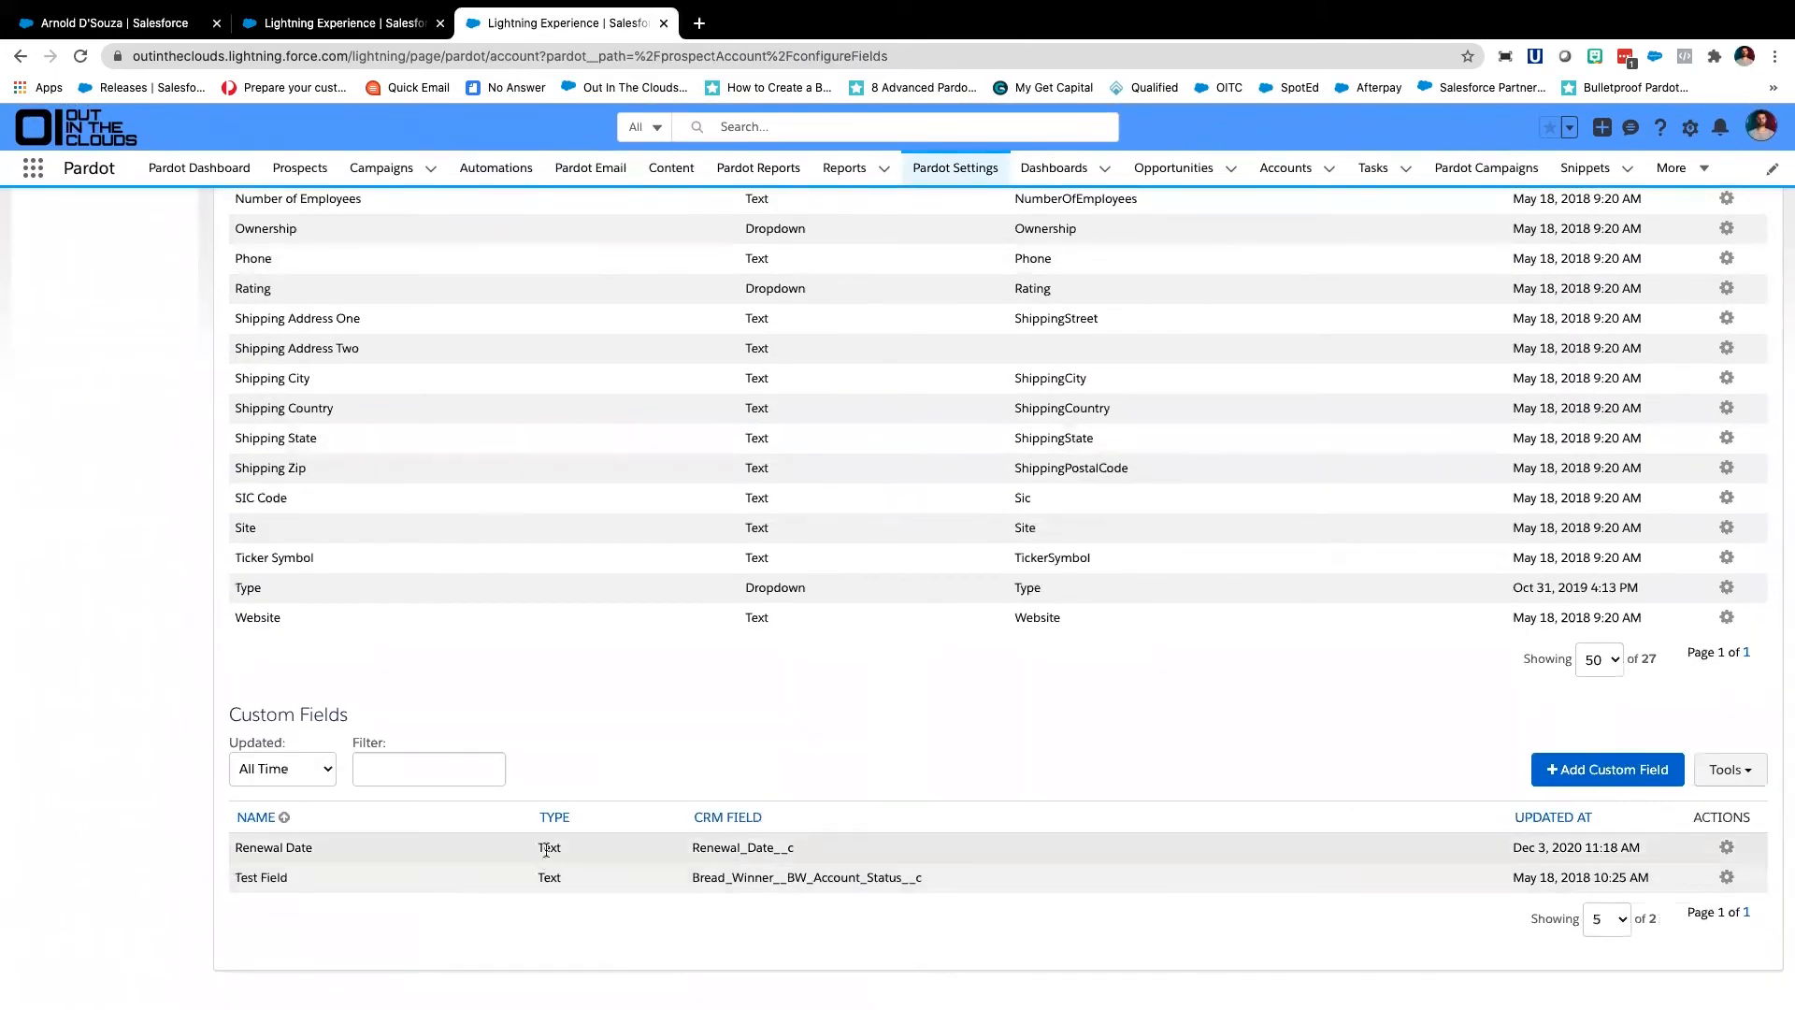
left_click(1726, 847)
left_click(1672, 893)
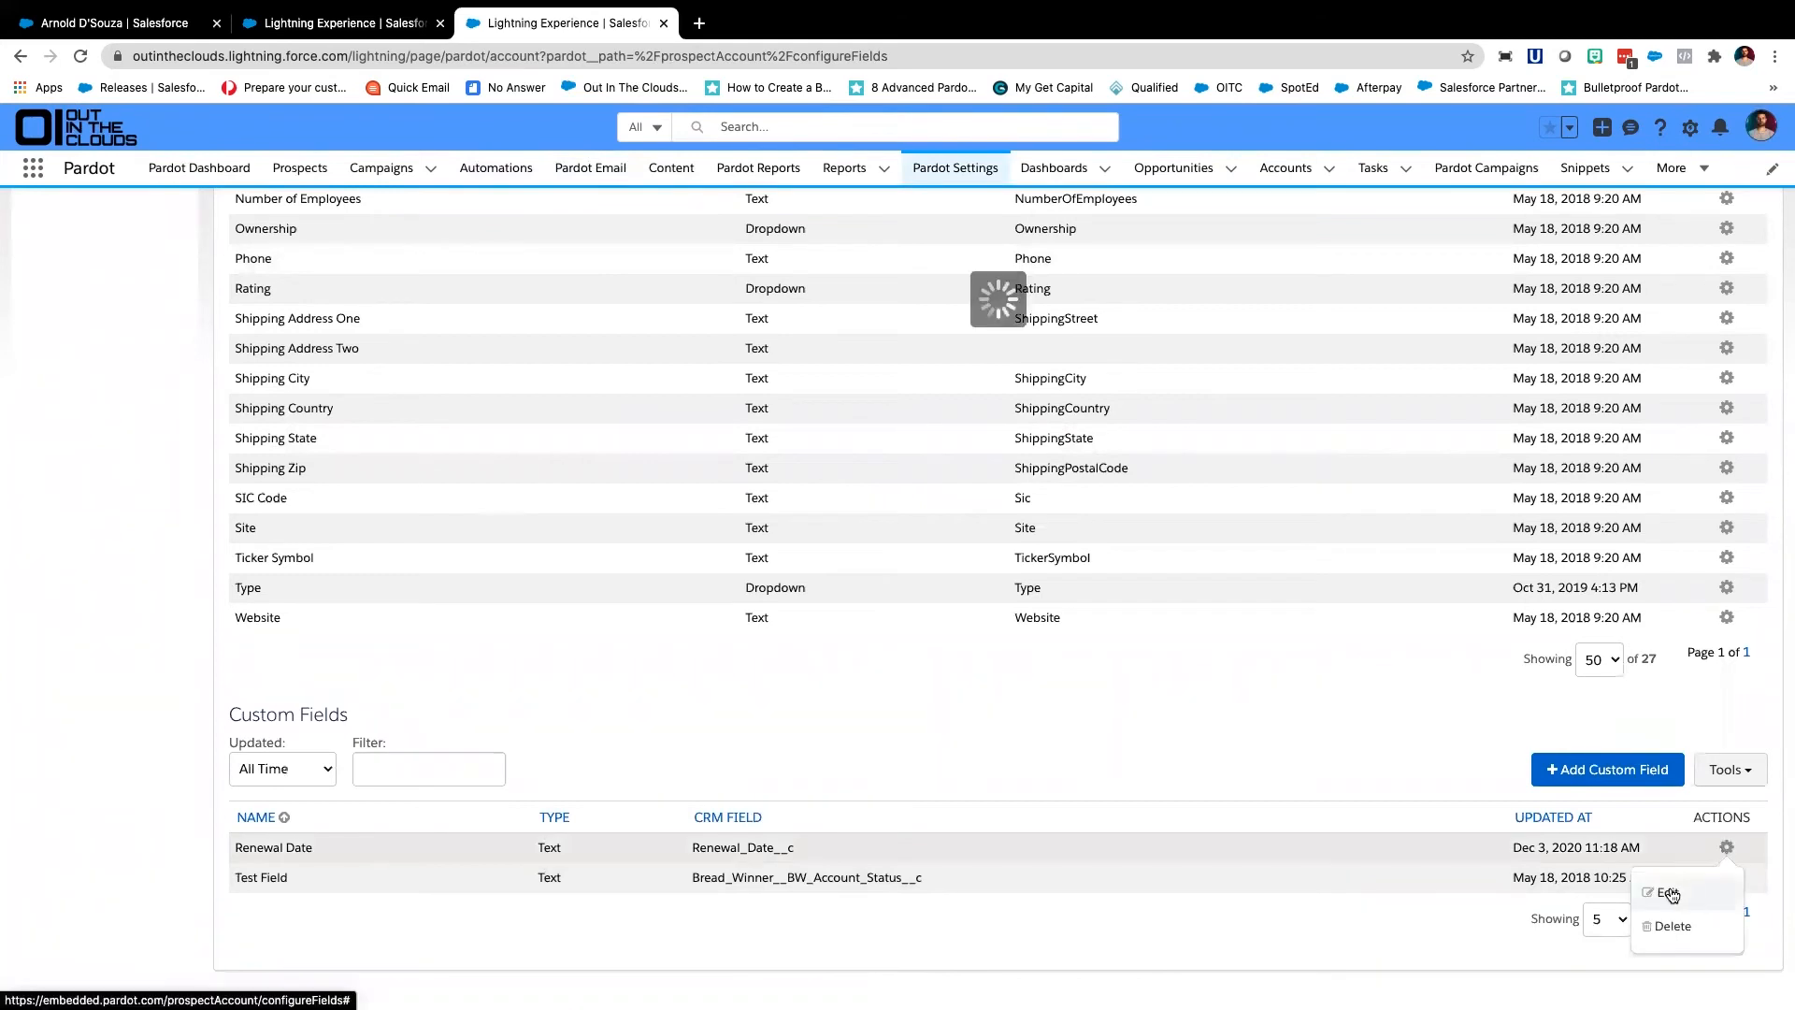
scroll(648, 651, "down", 4)
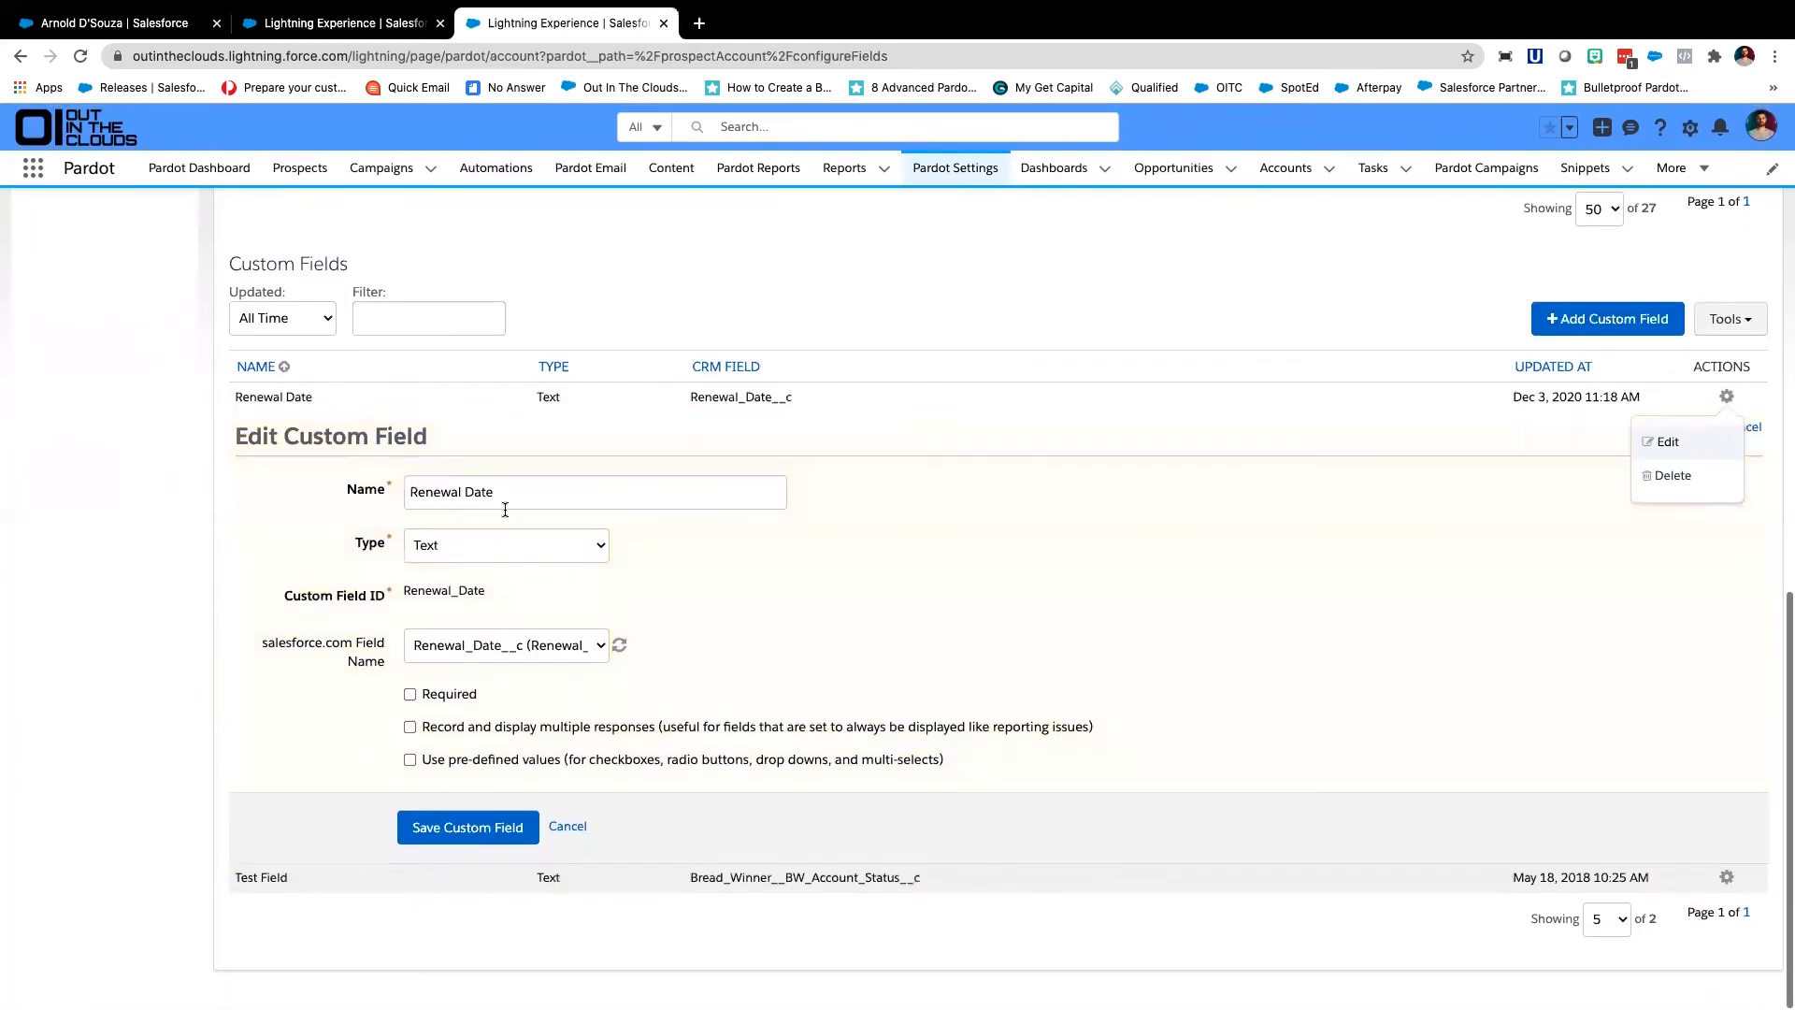
left_click(497, 547)
left_click(478, 581)
left_click(471, 826)
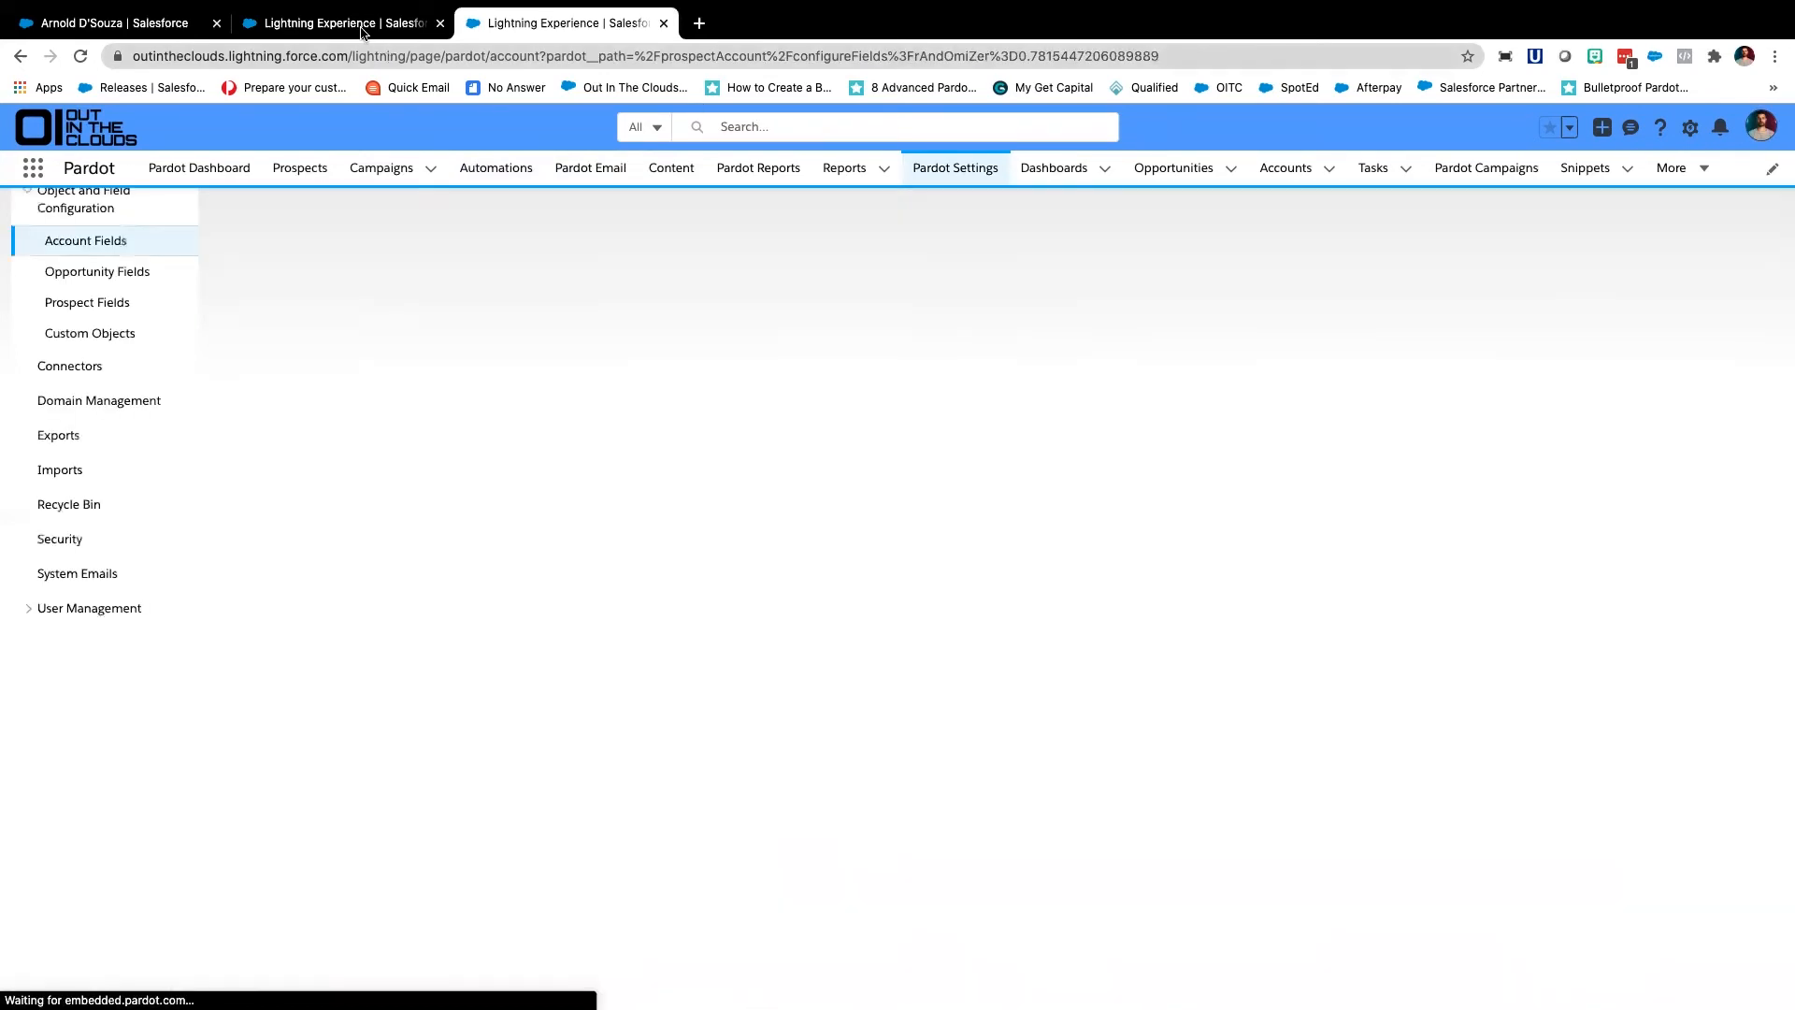
Return to the unsaved automation rule, copy its name and discard the rule
left_click(355, 23)
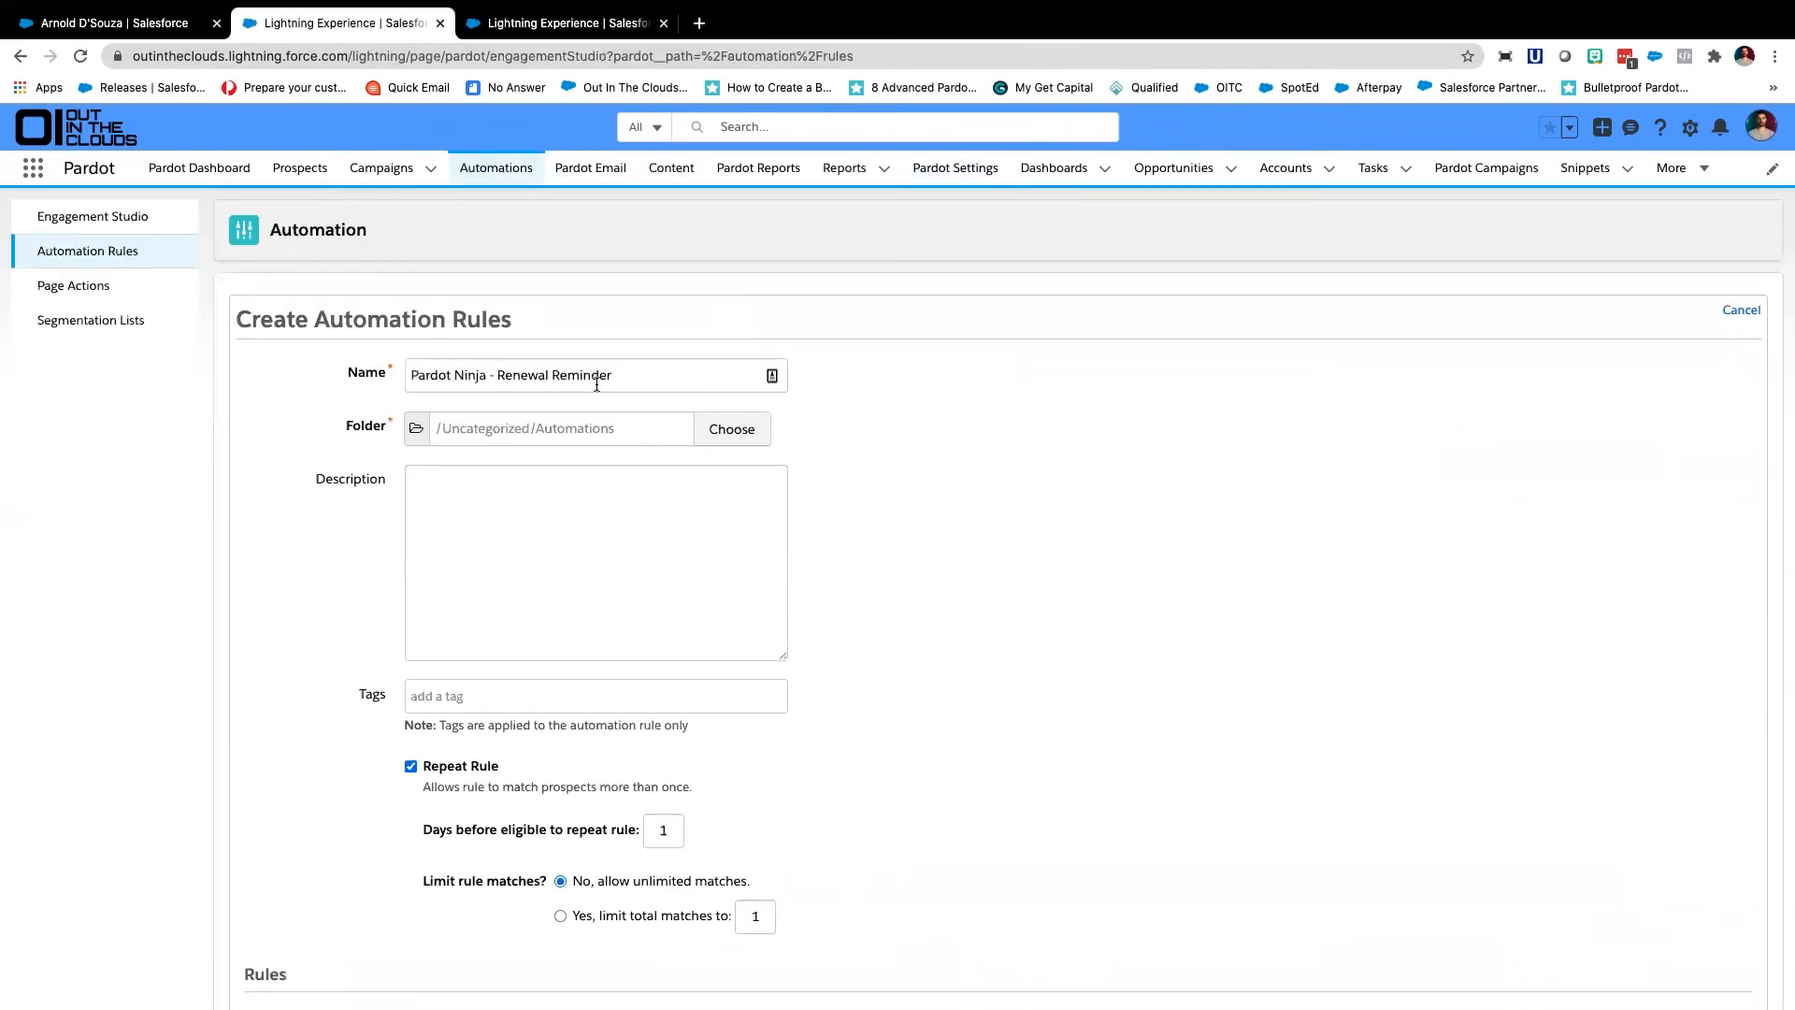
triple_click(768, 375)
key("super+c")
left_click(1725, 313)
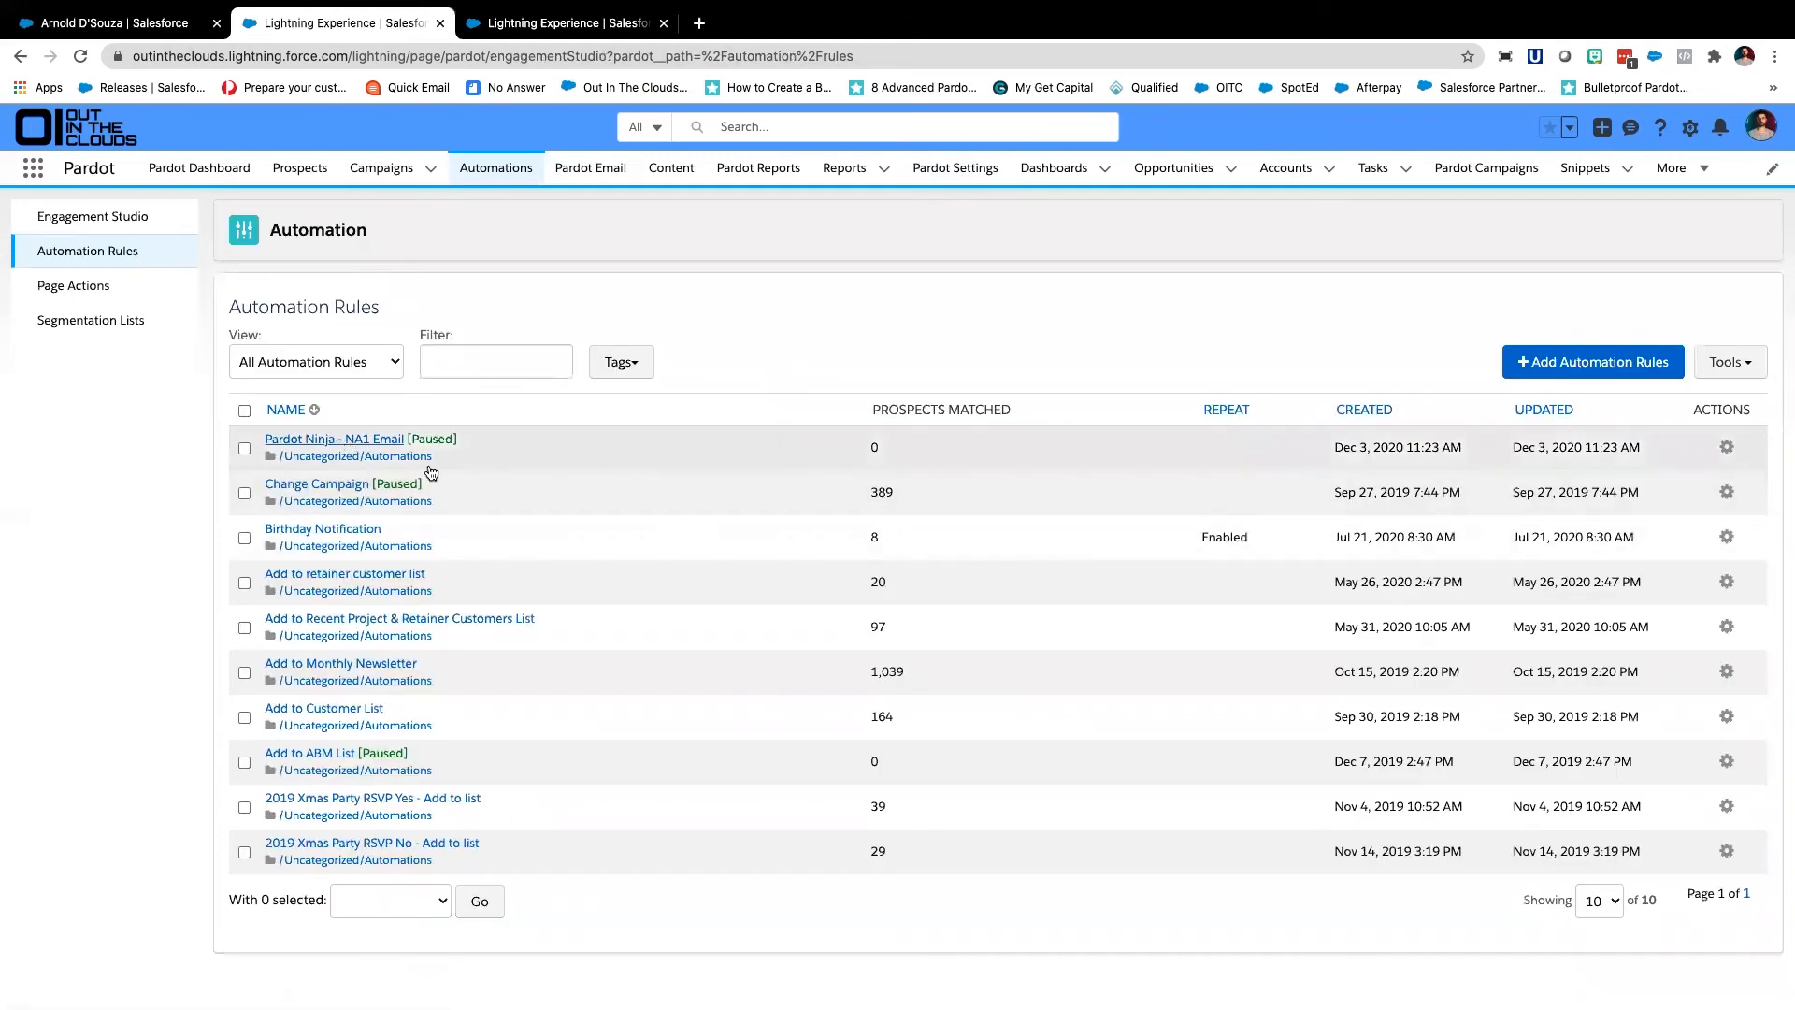
Start a new automation rule named "Pardot Ninja - Renewal Reminder" with Repeat Rule enabled
left_click(1567, 364)
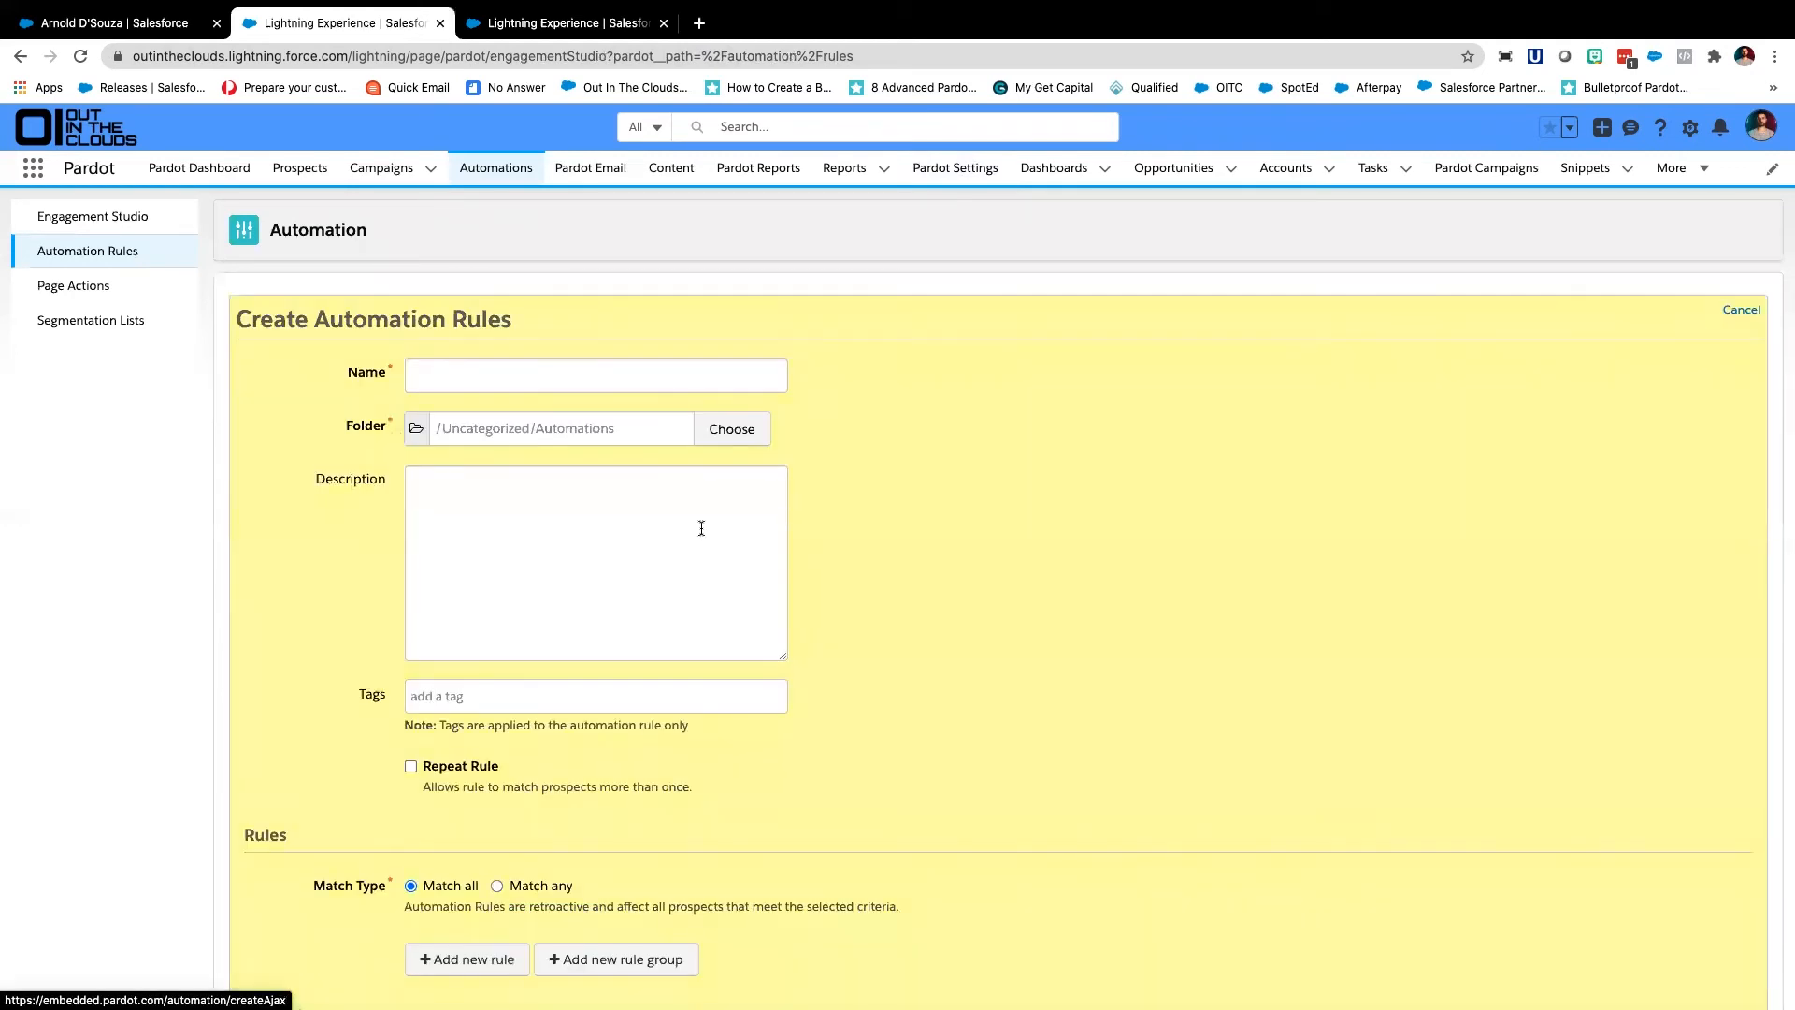
left_click(609, 378)
key("super+v")
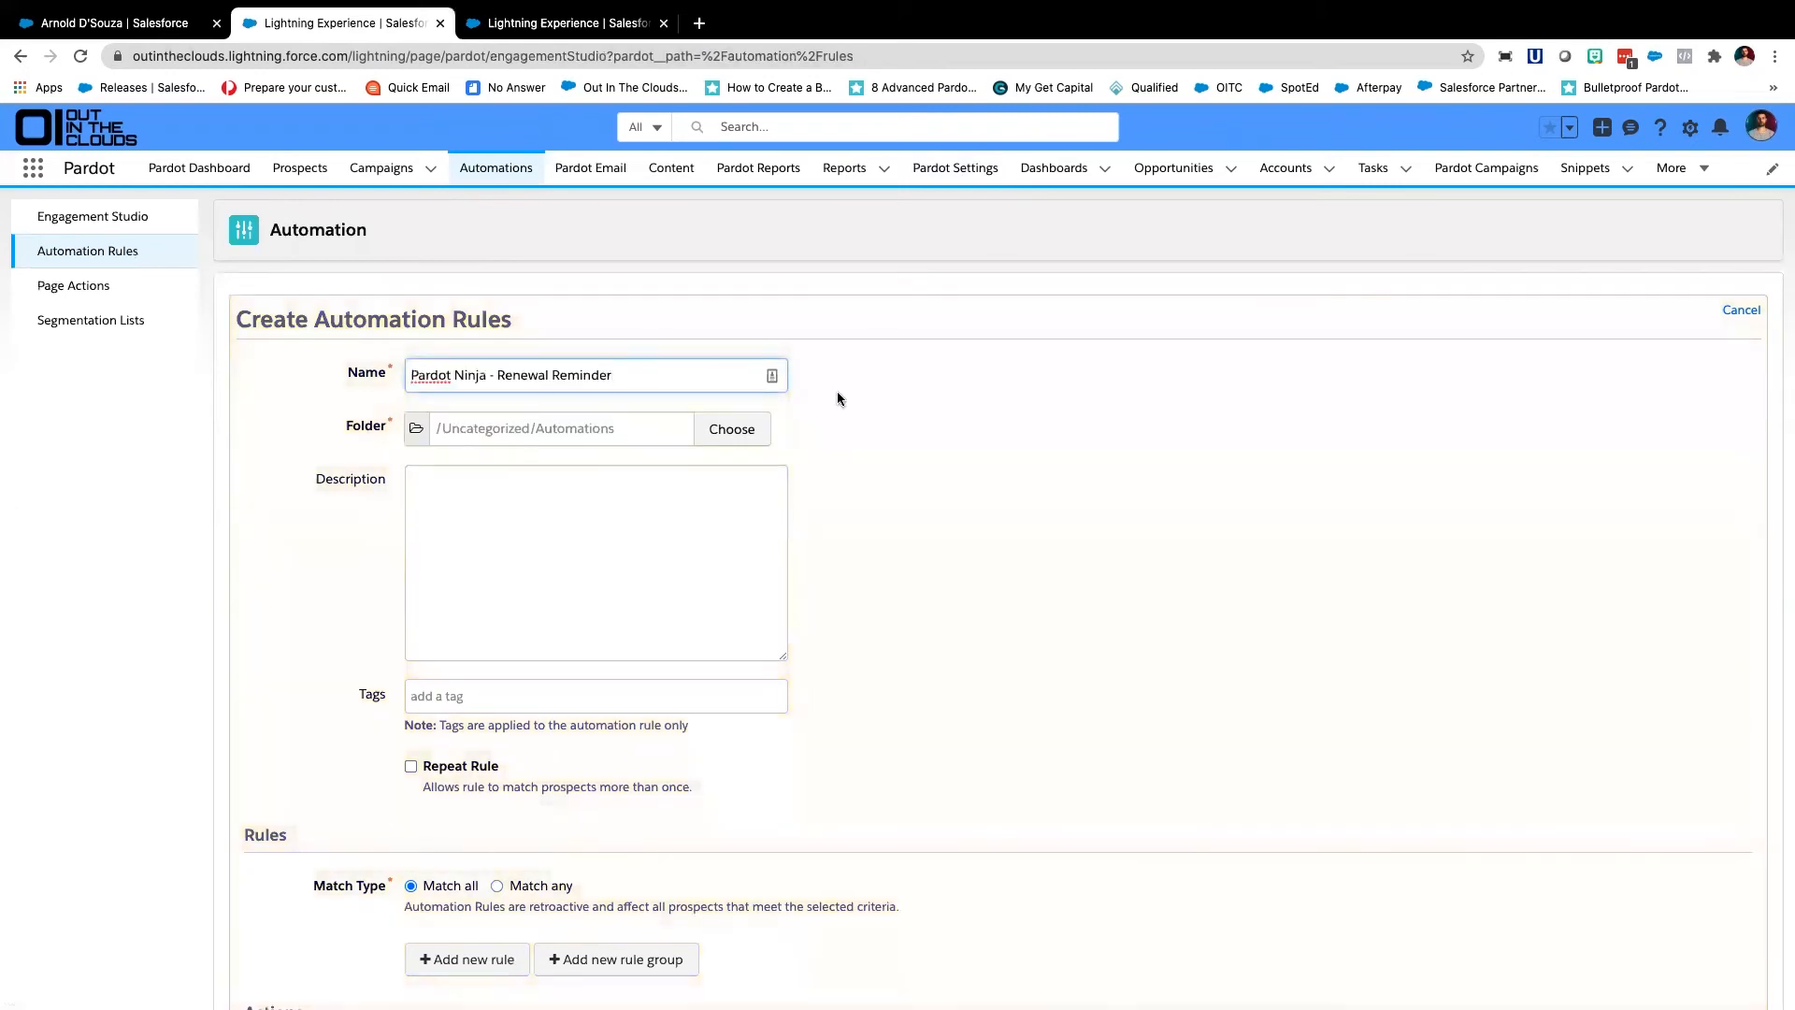
scroll(838, 391, "down", 5)
left_click(411, 438)
Add a rule criterion based on the prospect account field Renewal Date
scroll(636, 420, "down", 4)
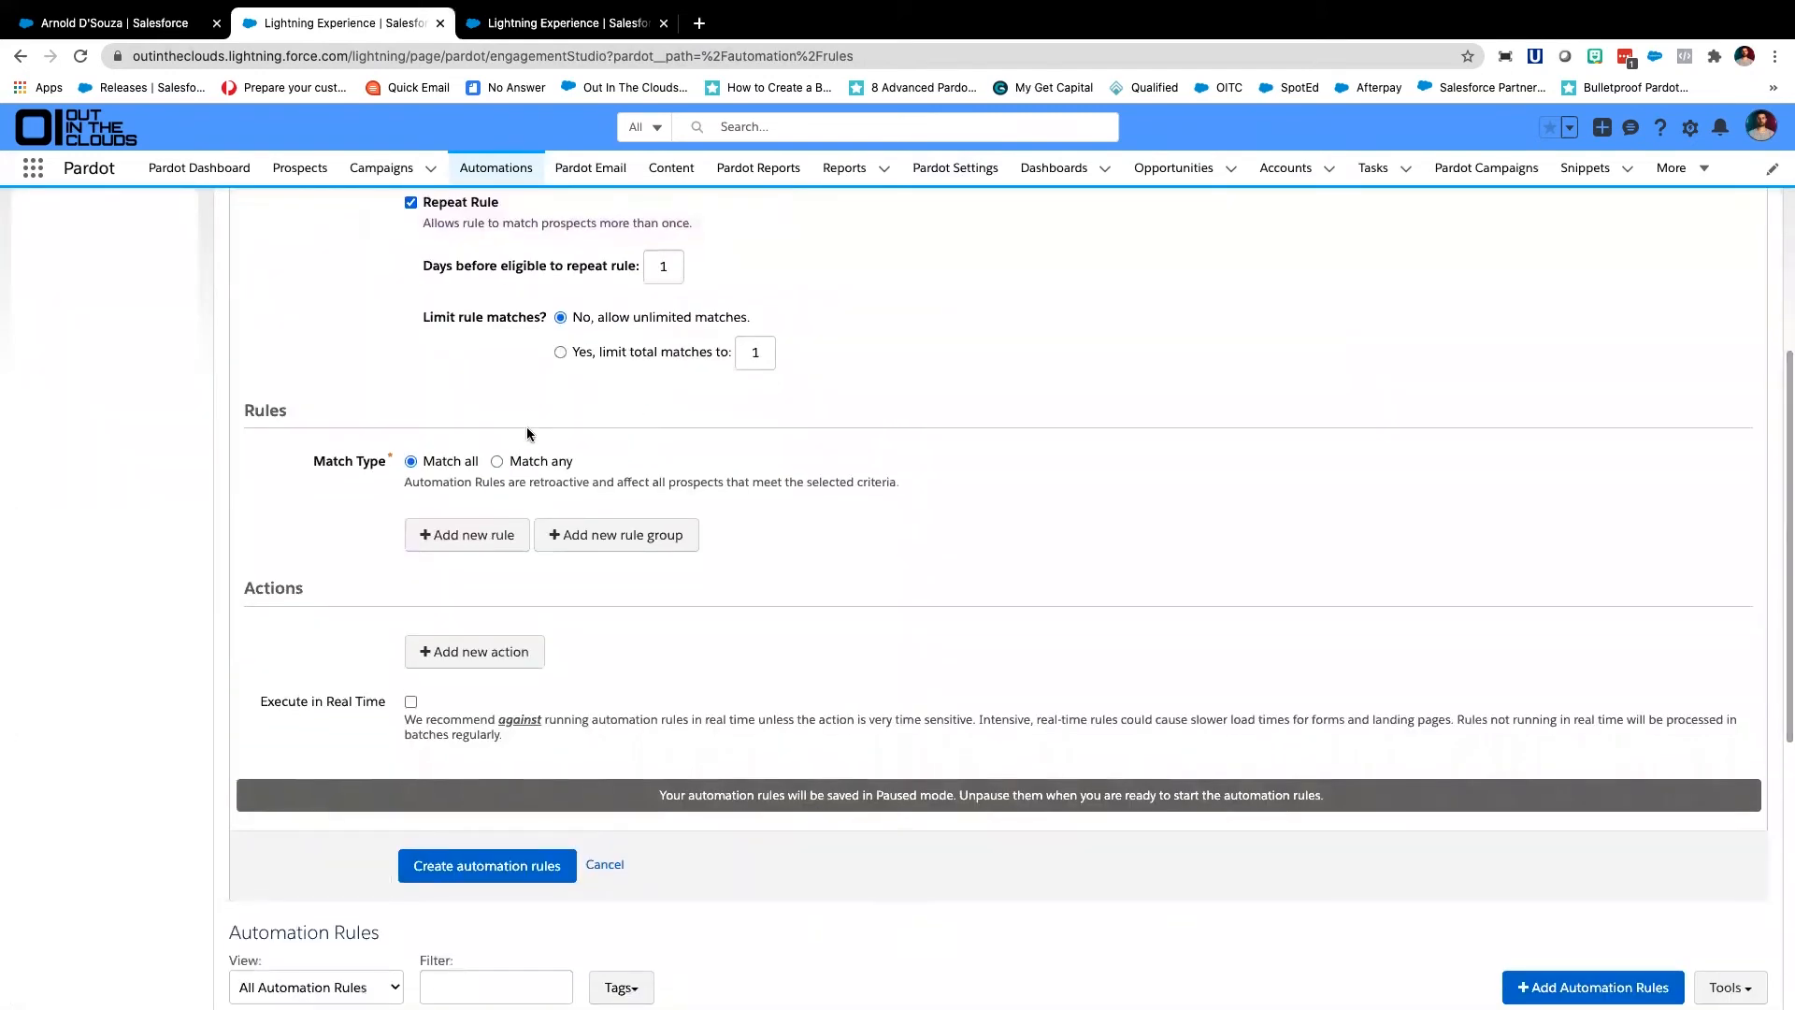
scroll(526, 427, "down", 1)
left_click(463, 476)
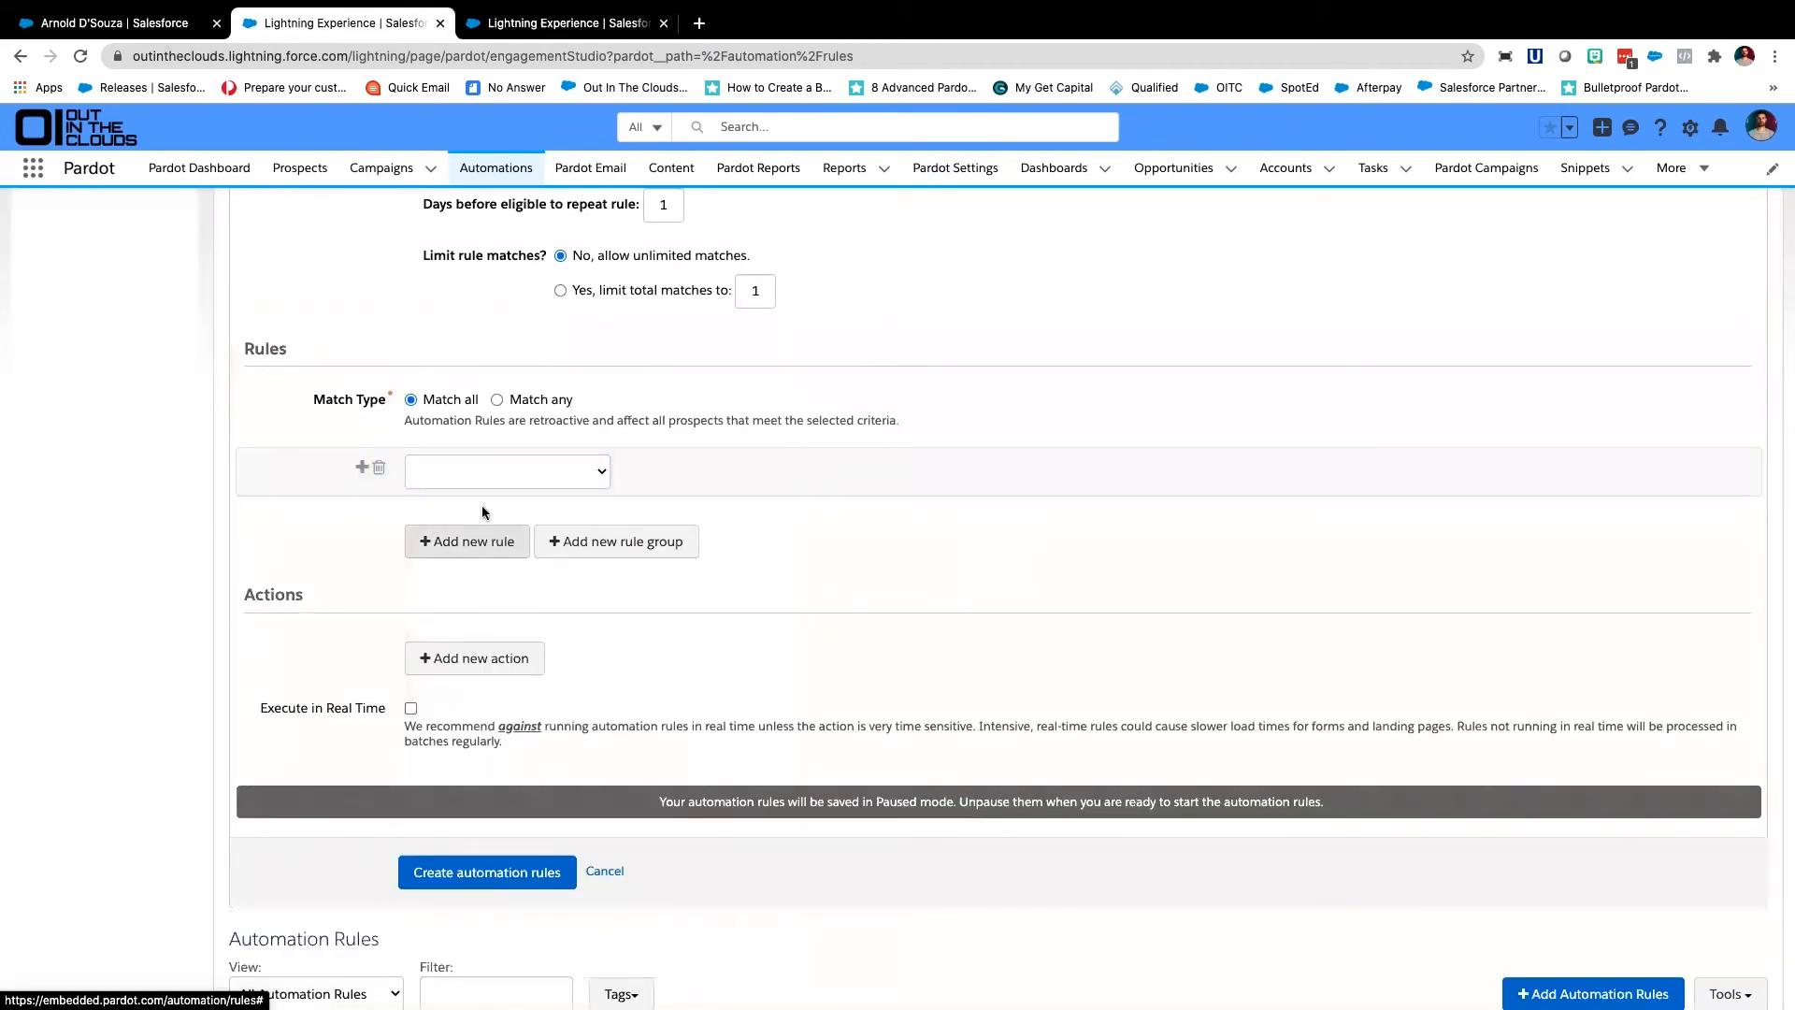
left_click(468, 475)
left_click(509, 542)
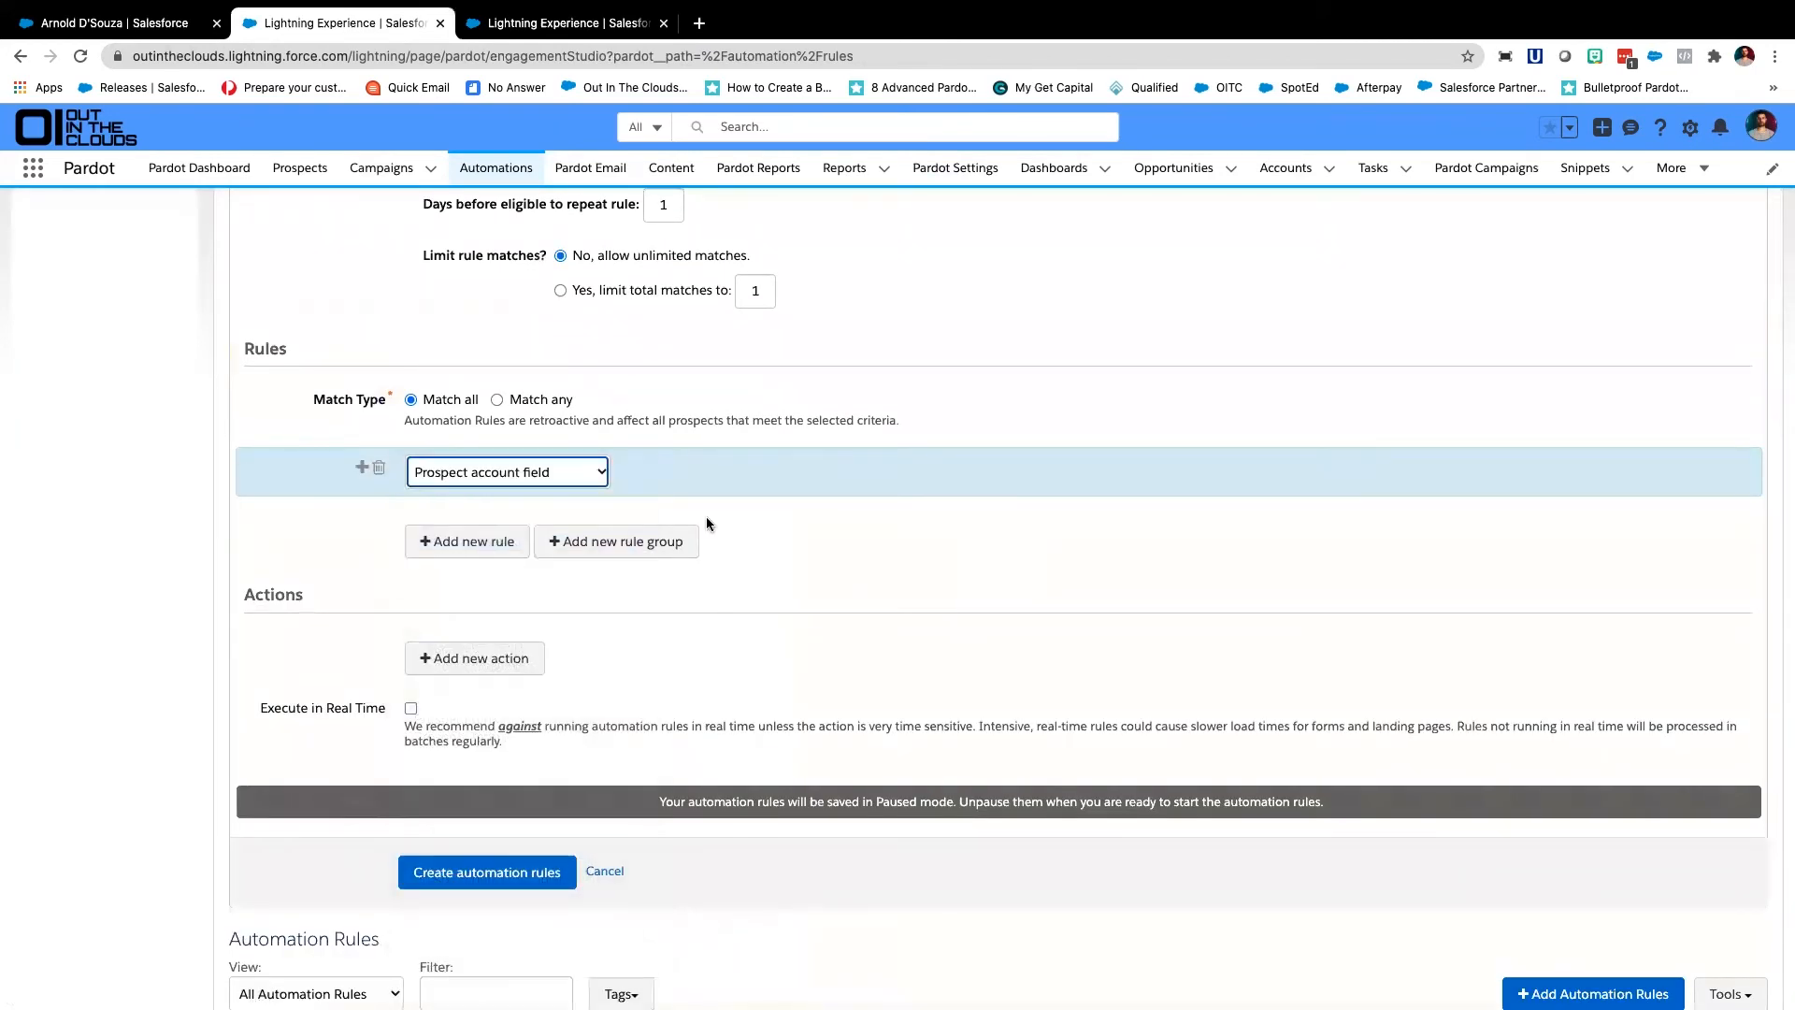
left_click(695, 478)
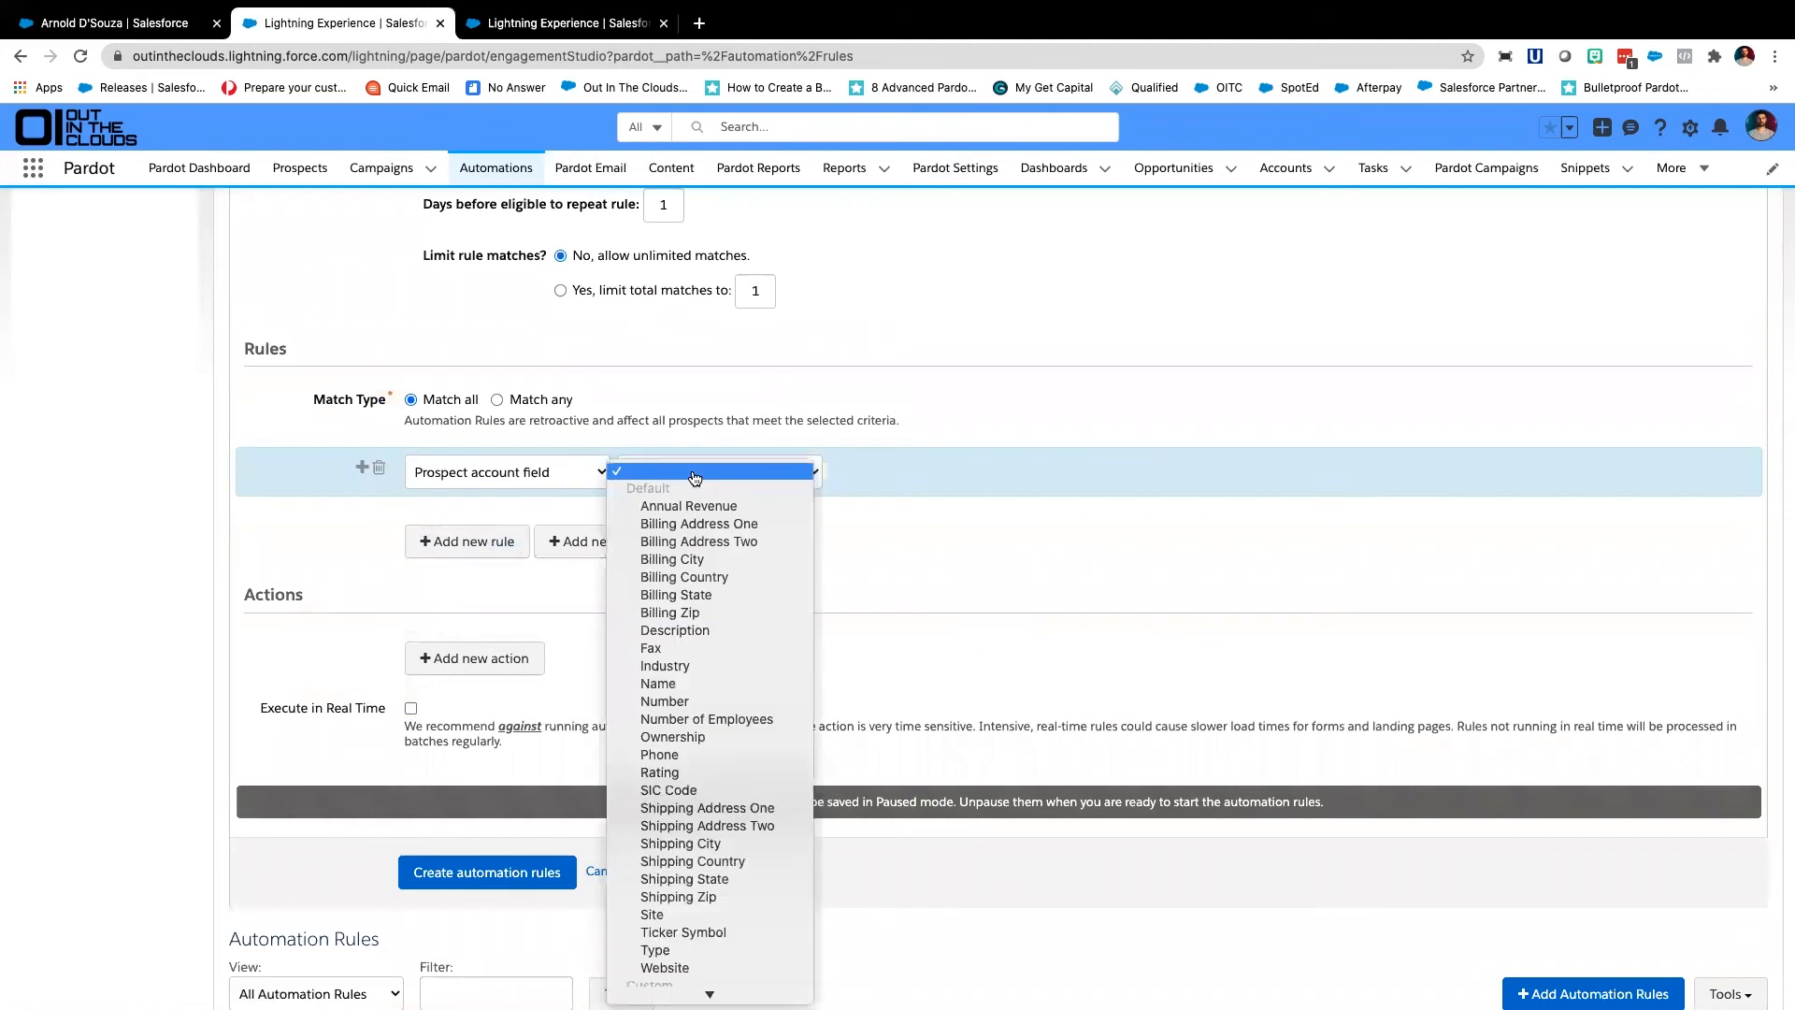
key("Escape")
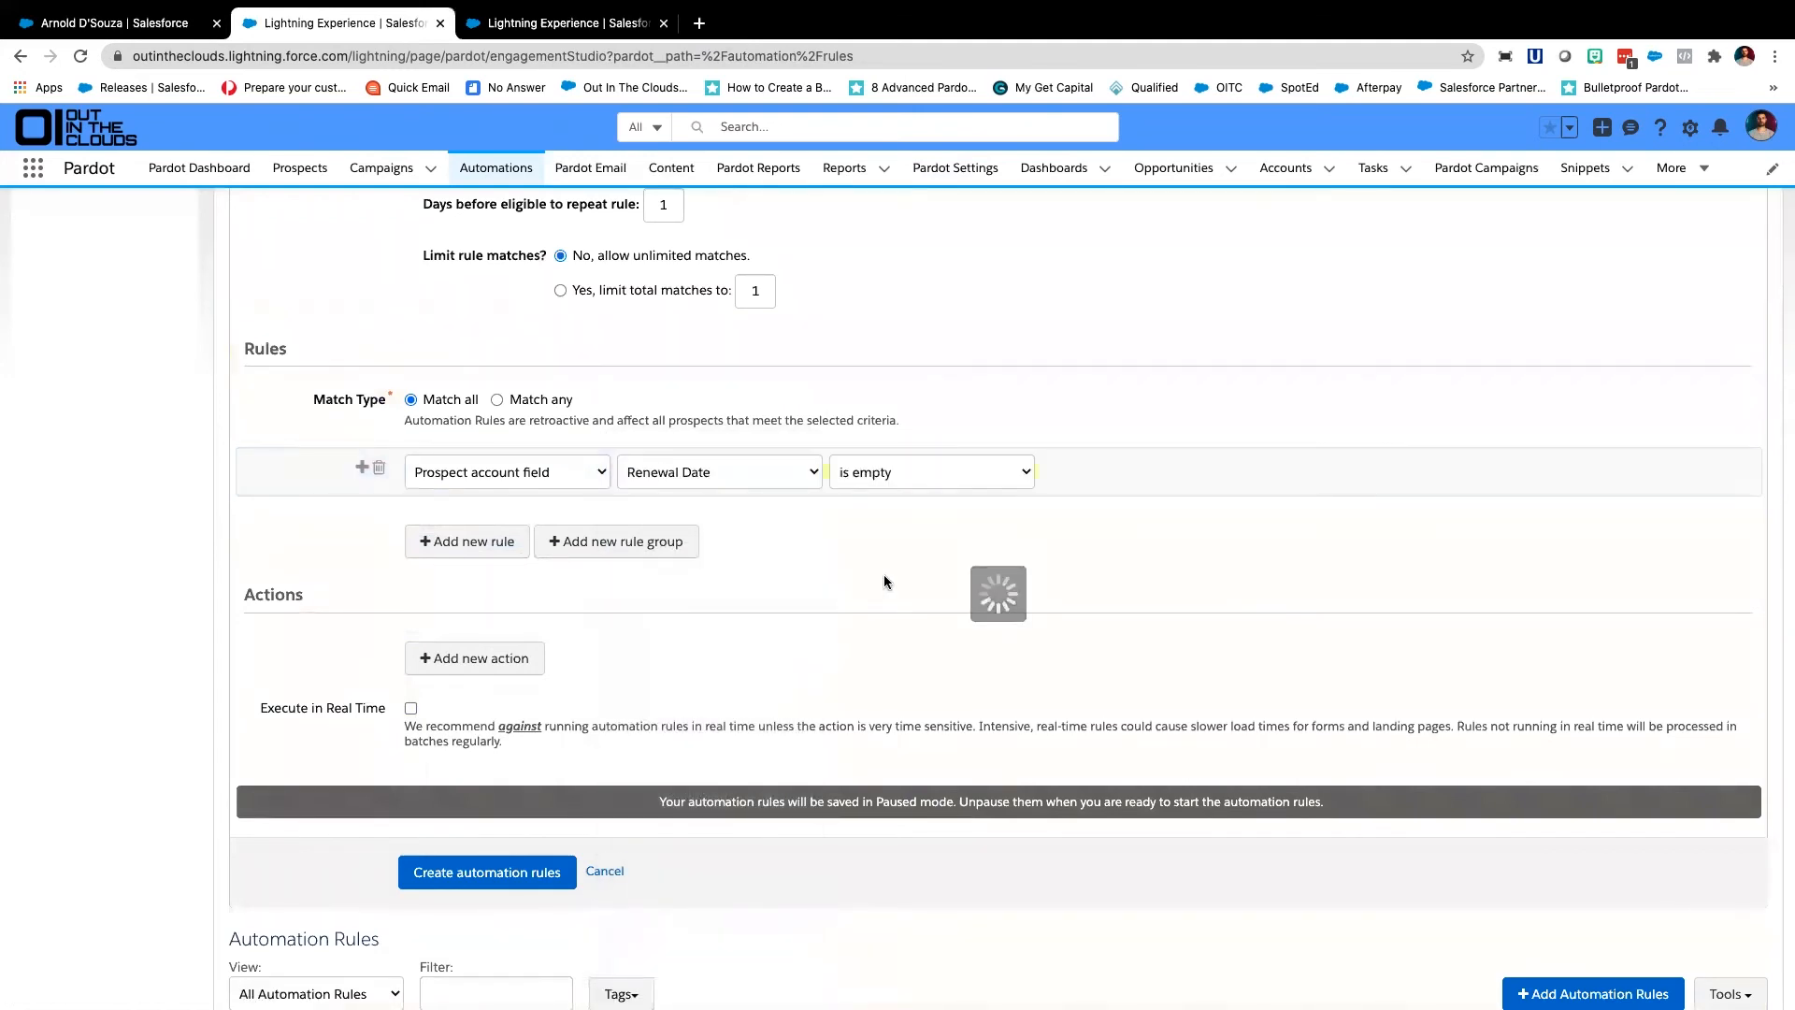
Set the Renewal Date criterion to days in future greater than or equal to 90
left_click(902, 478)
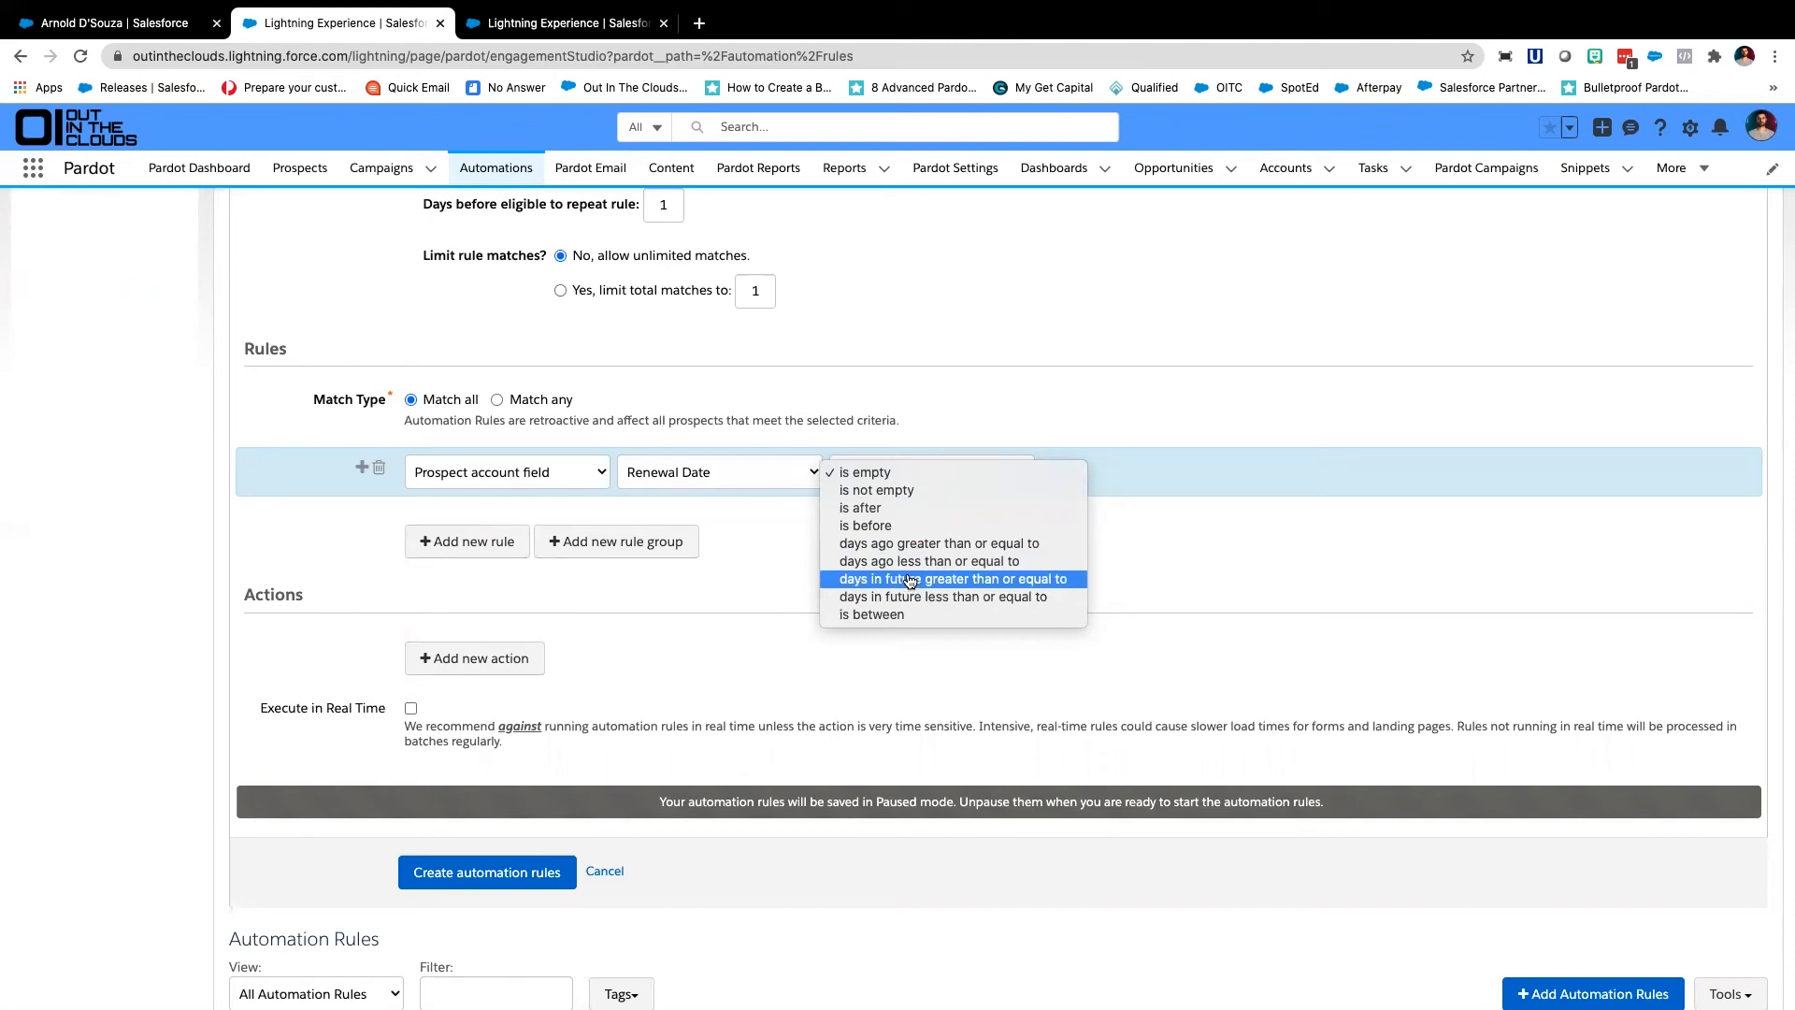
left_click(911, 578)
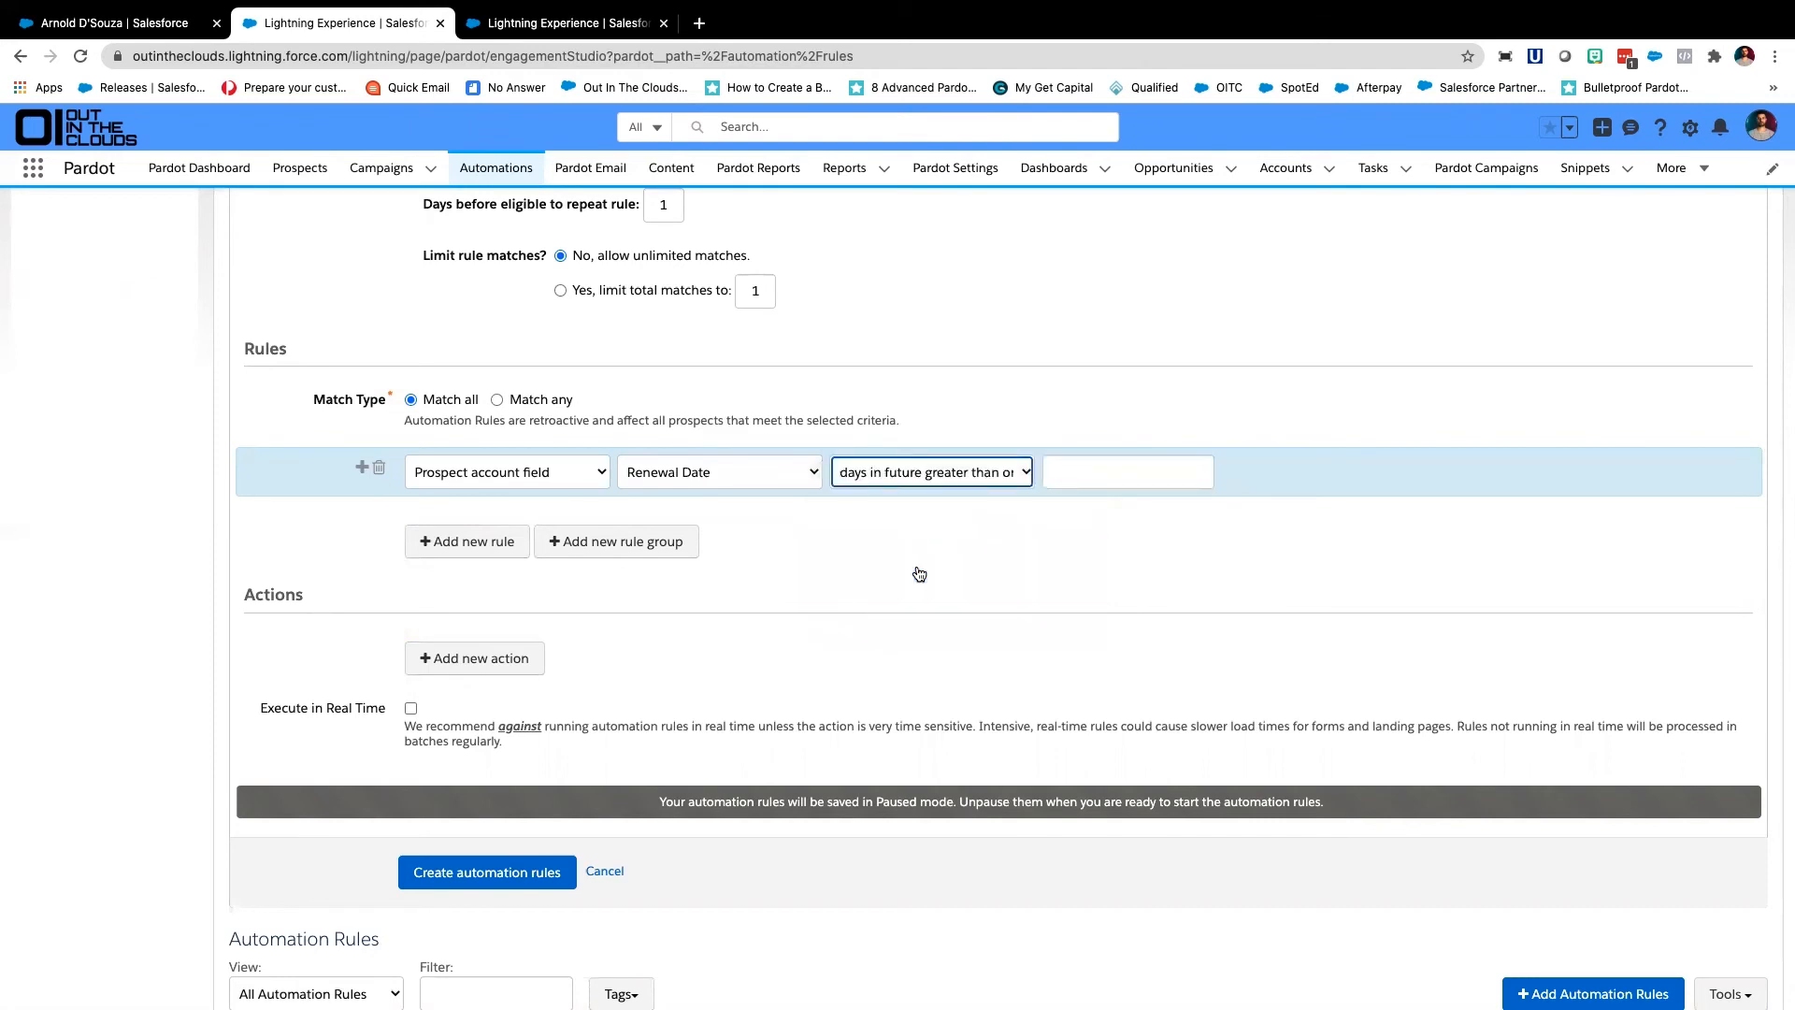
left_click(1131, 476)
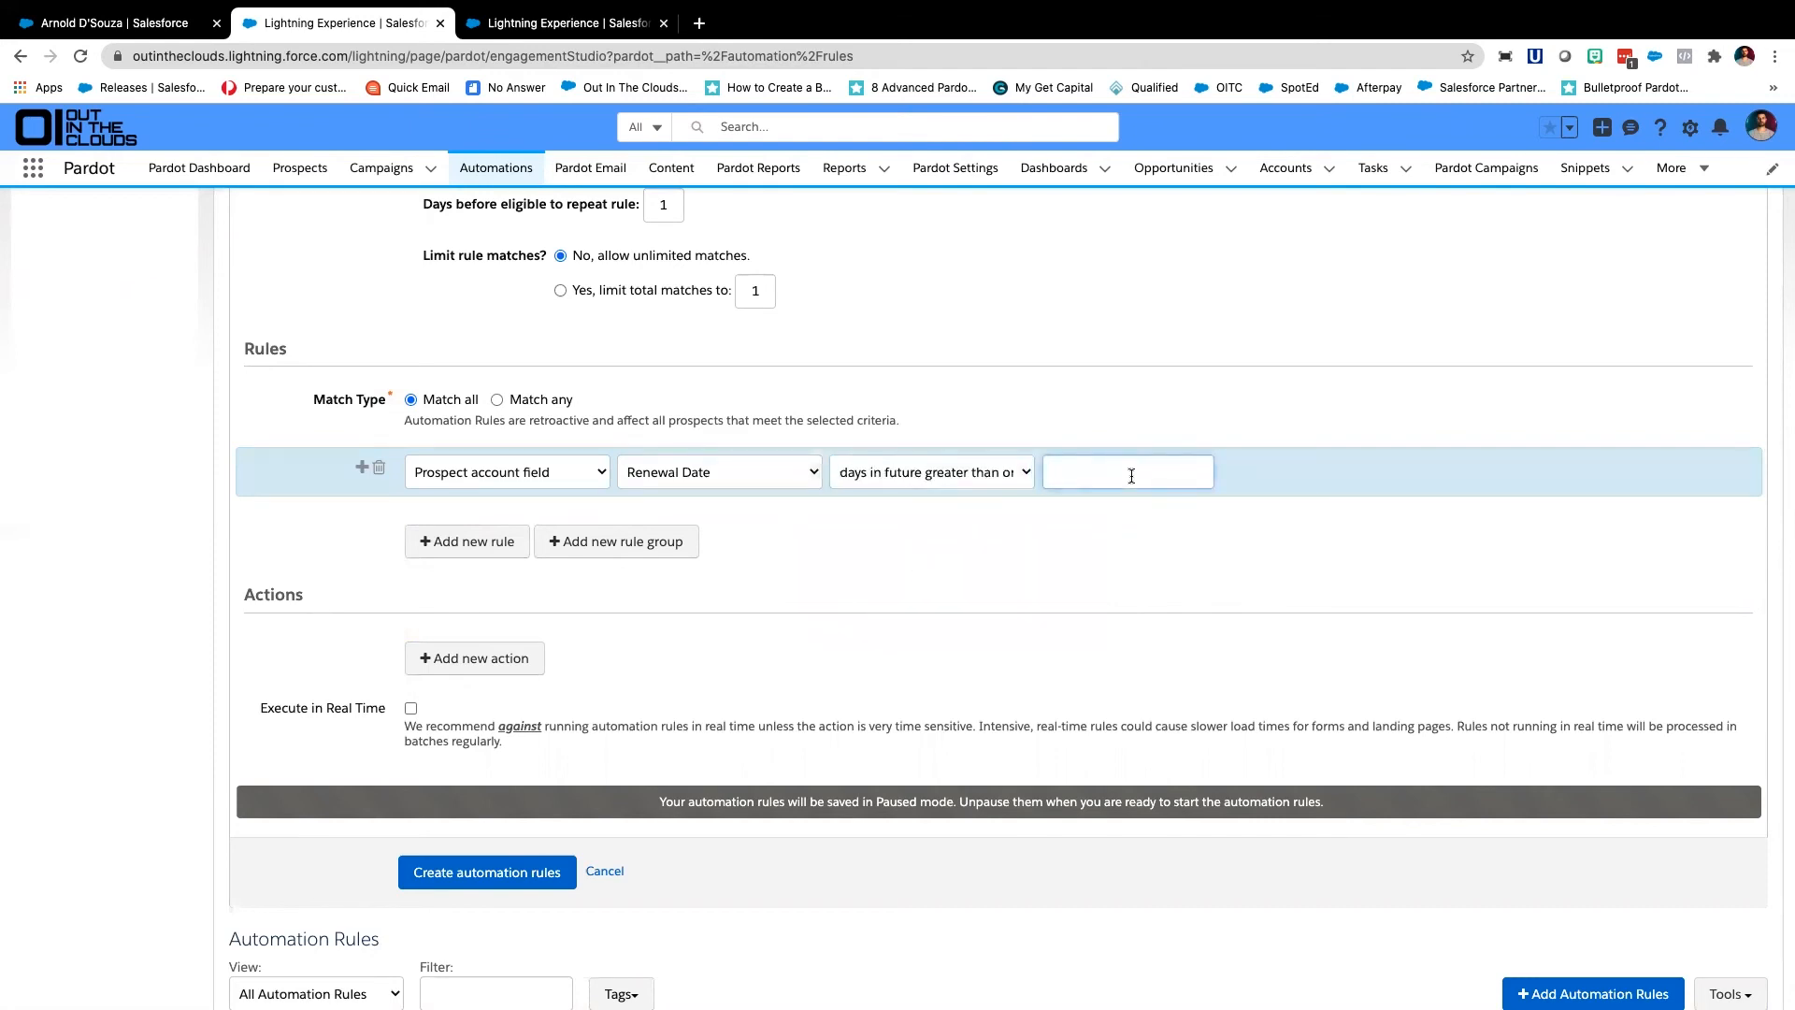
type("90")
Add a second criterion that is also based on the prospect account field Renewal Date
left_click(452, 548)
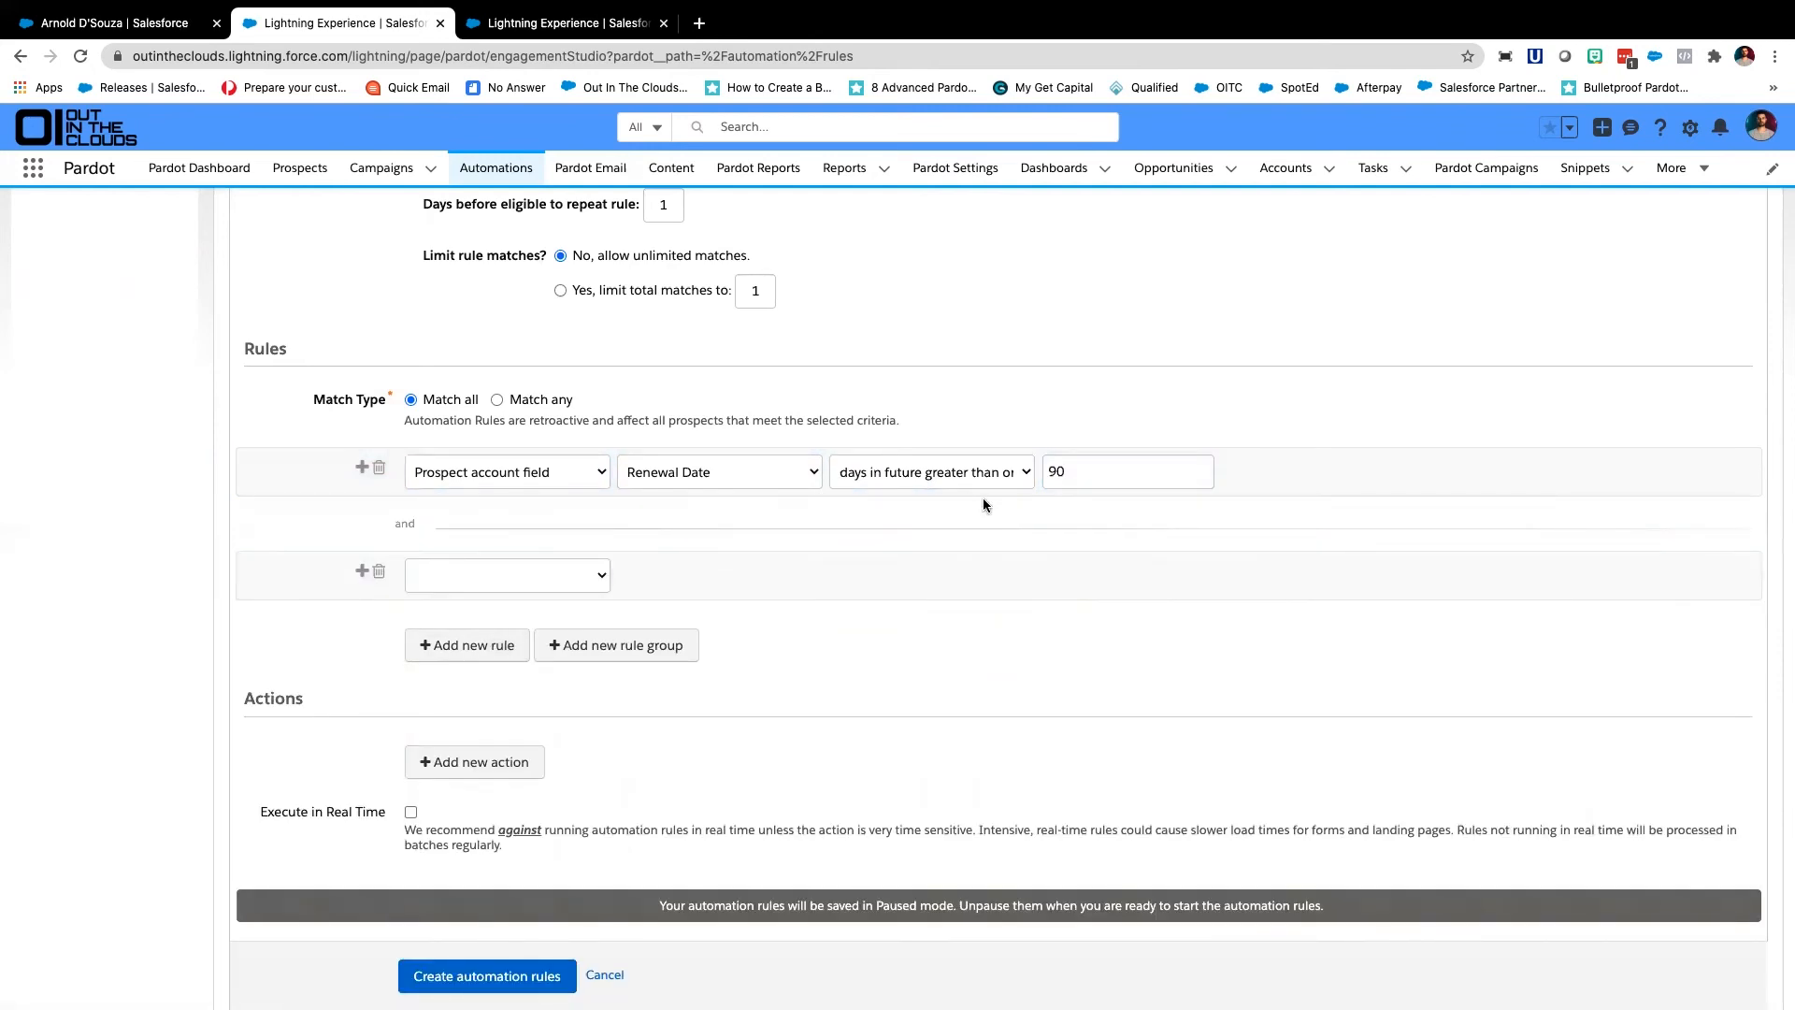
left_click(941, 475)
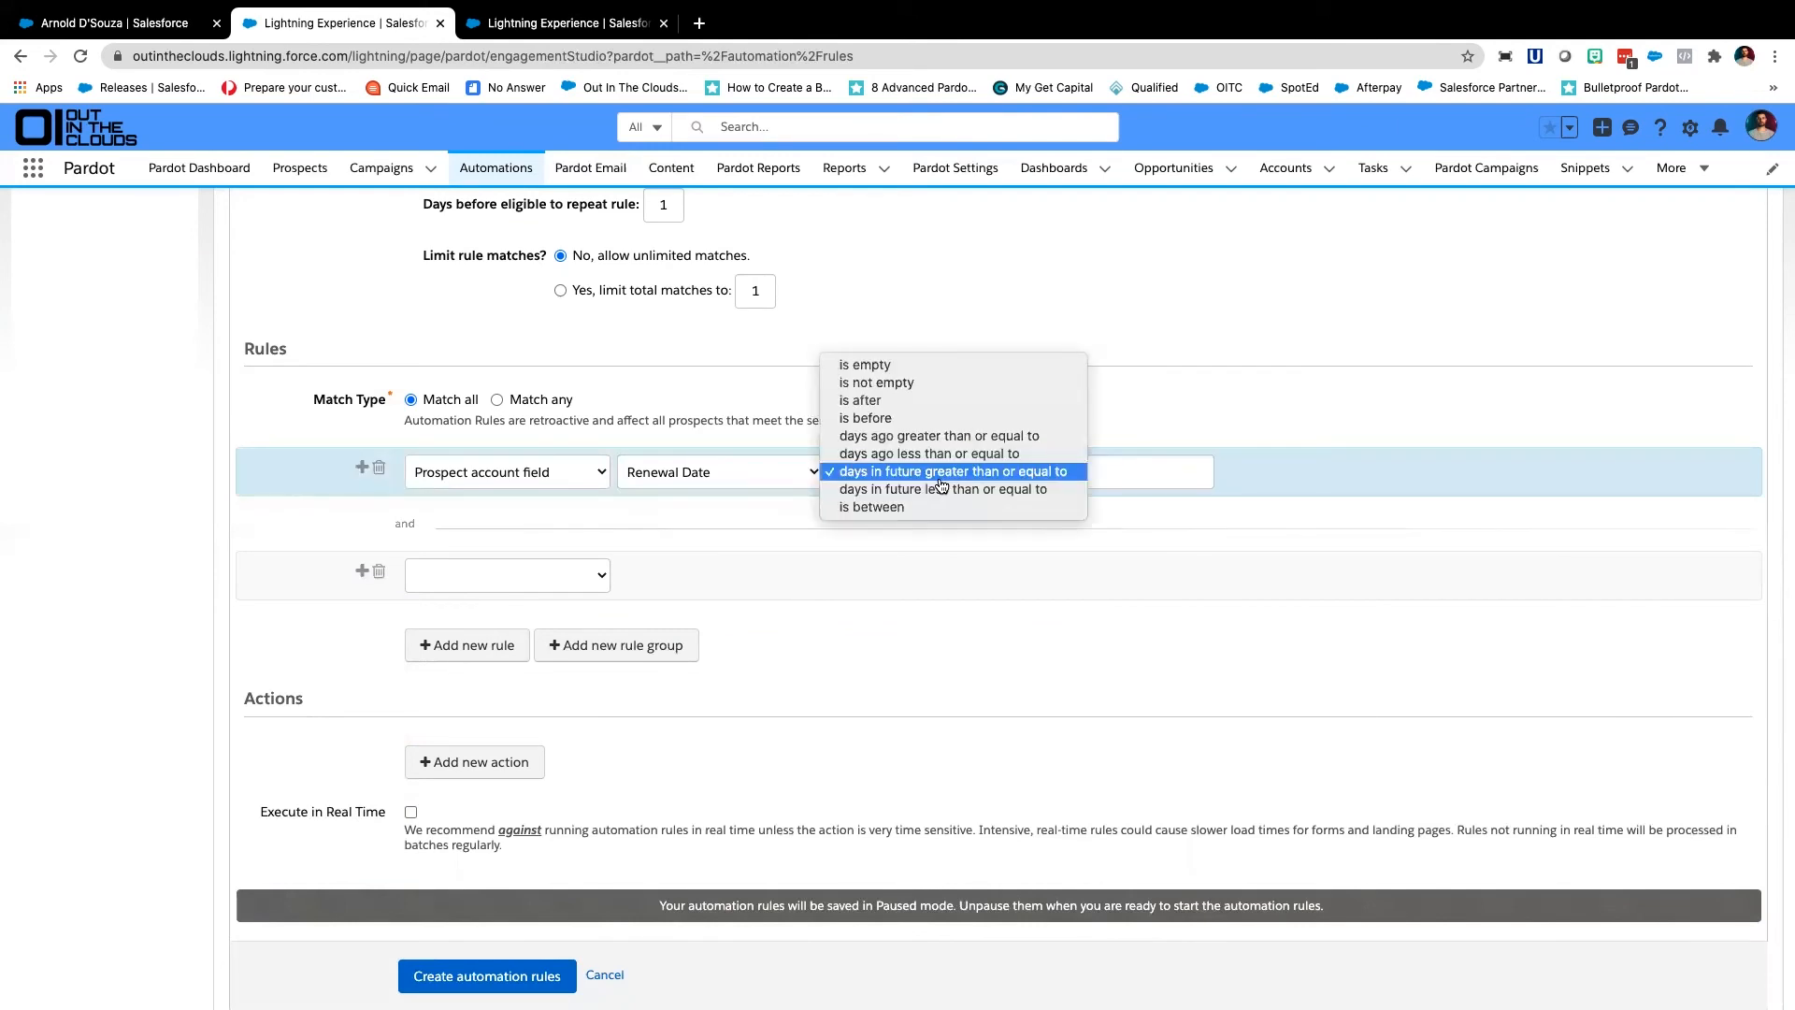
left_click(903, 578)
left_click(918, 484)
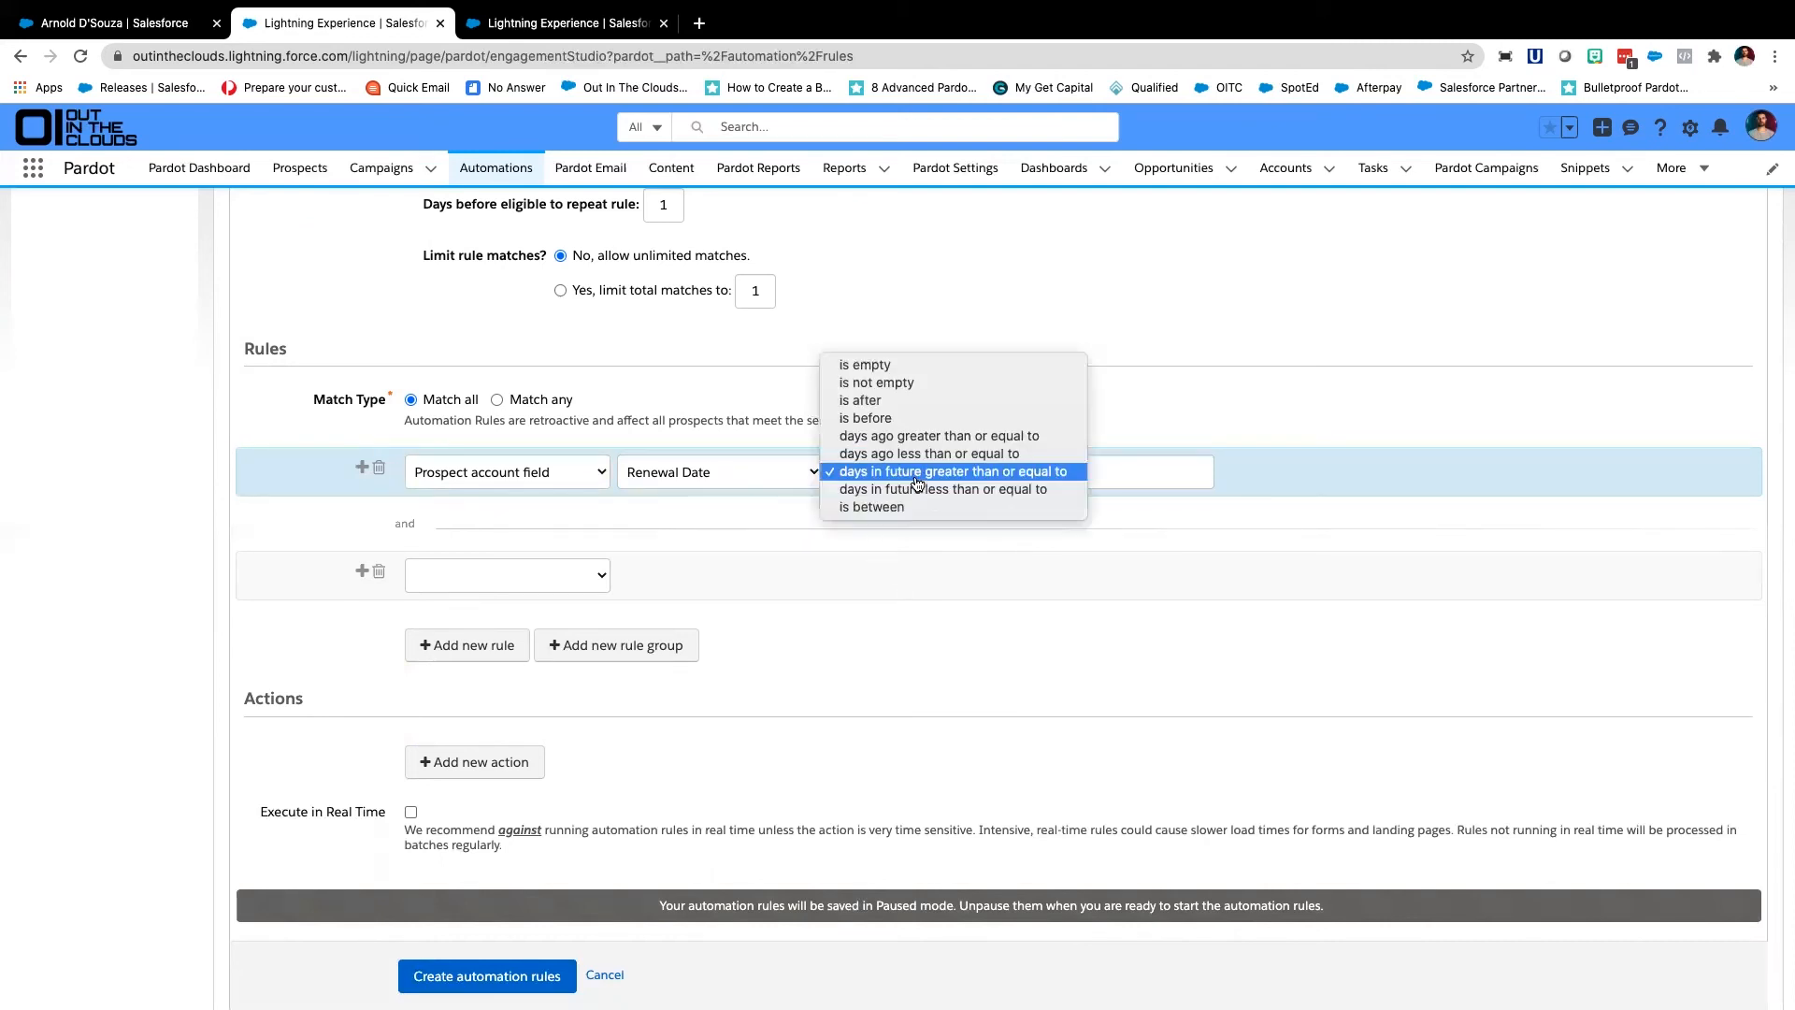
left_click(1274, 634)
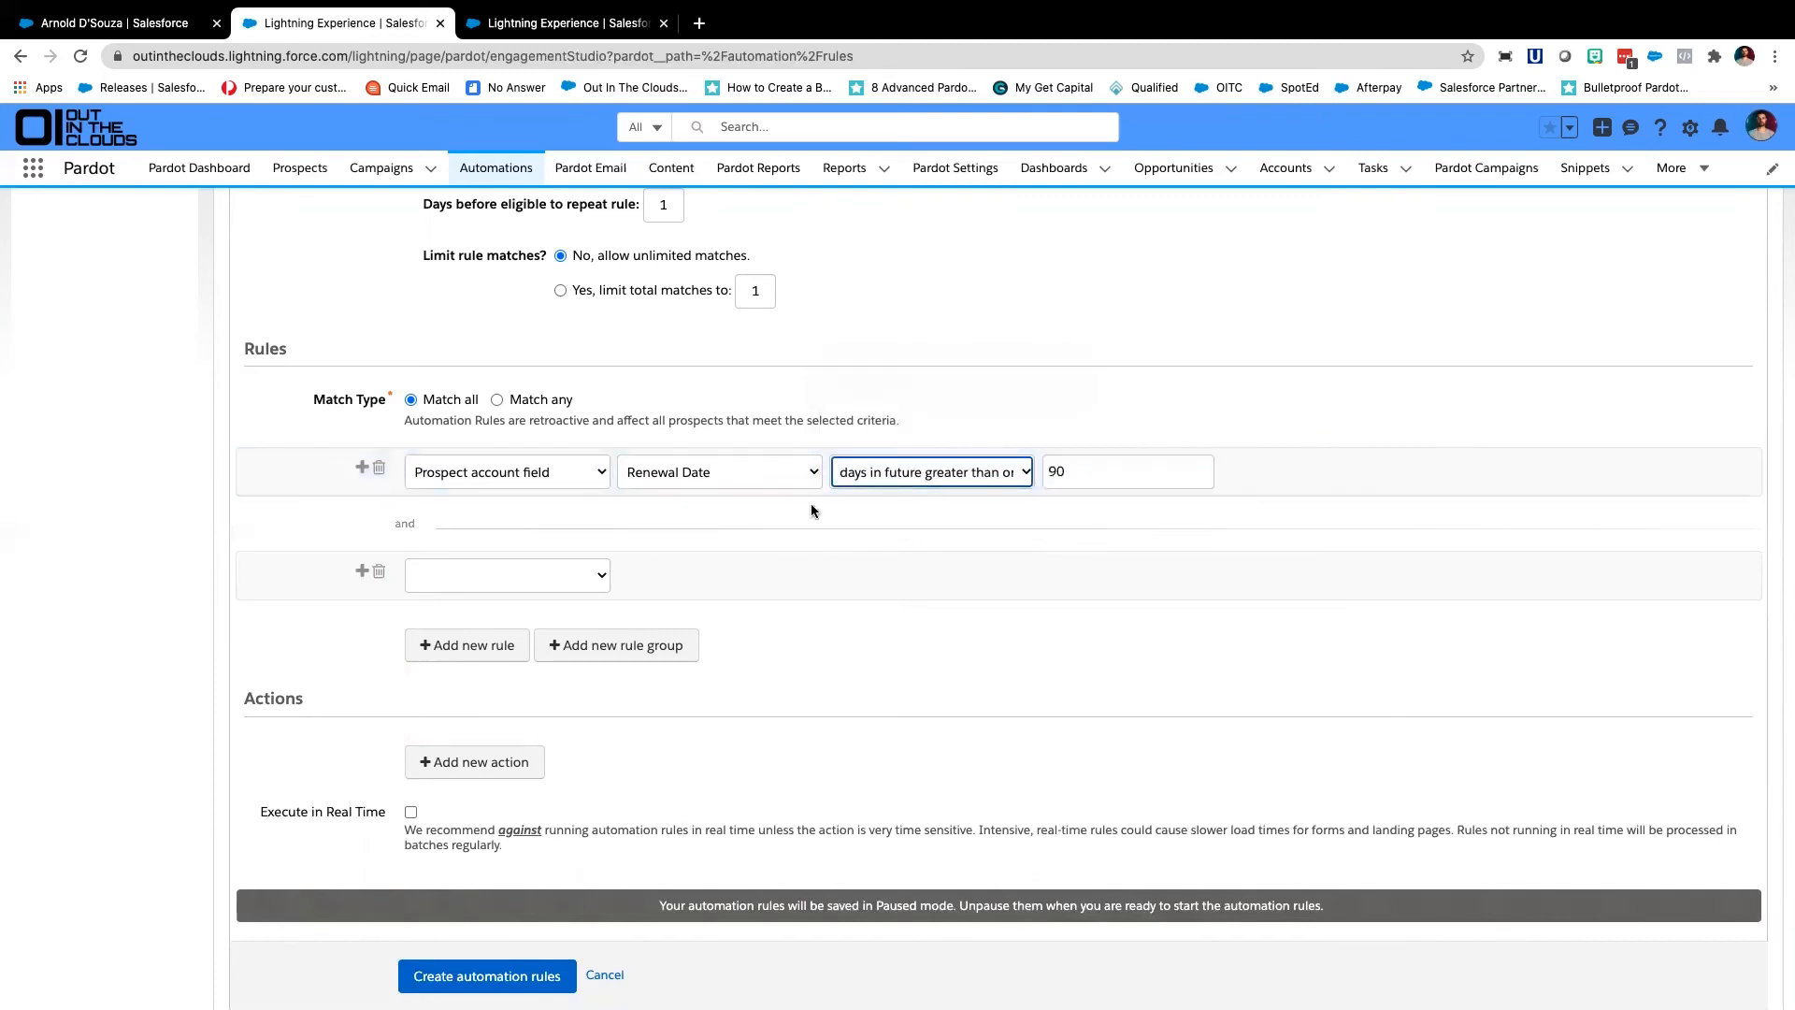
left_click(486, 588)
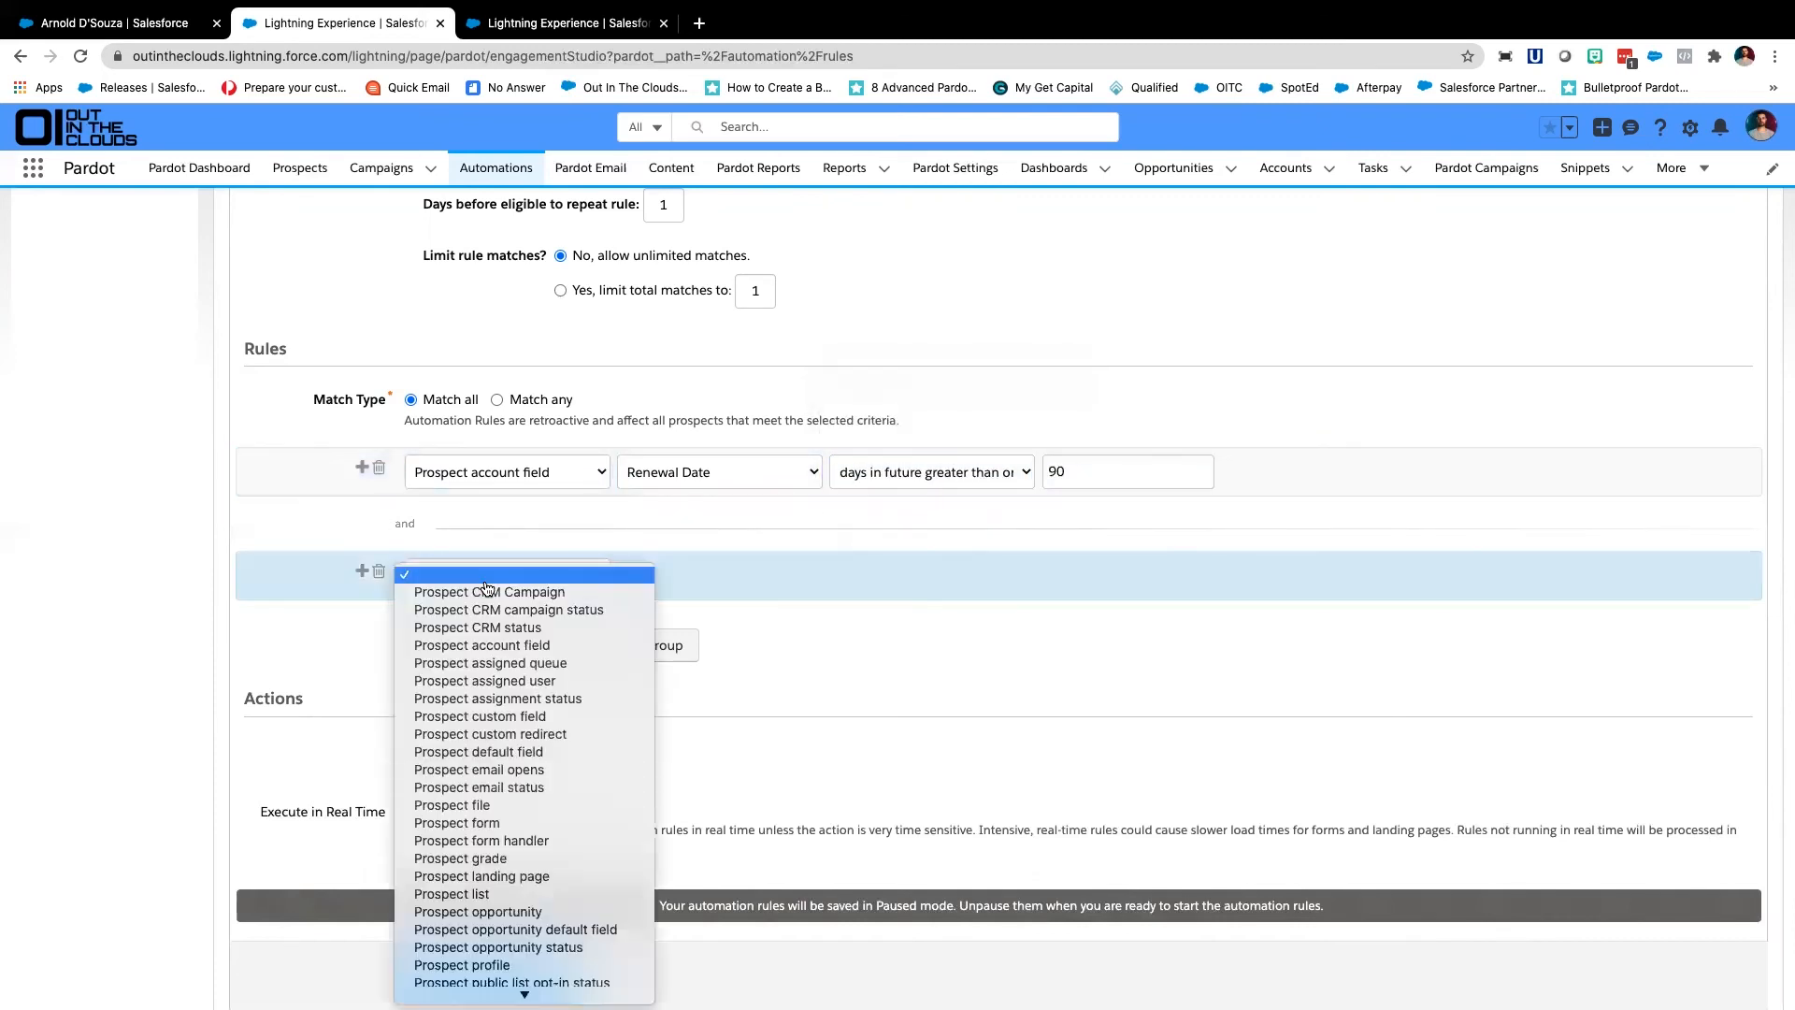
left_click(496, 645)
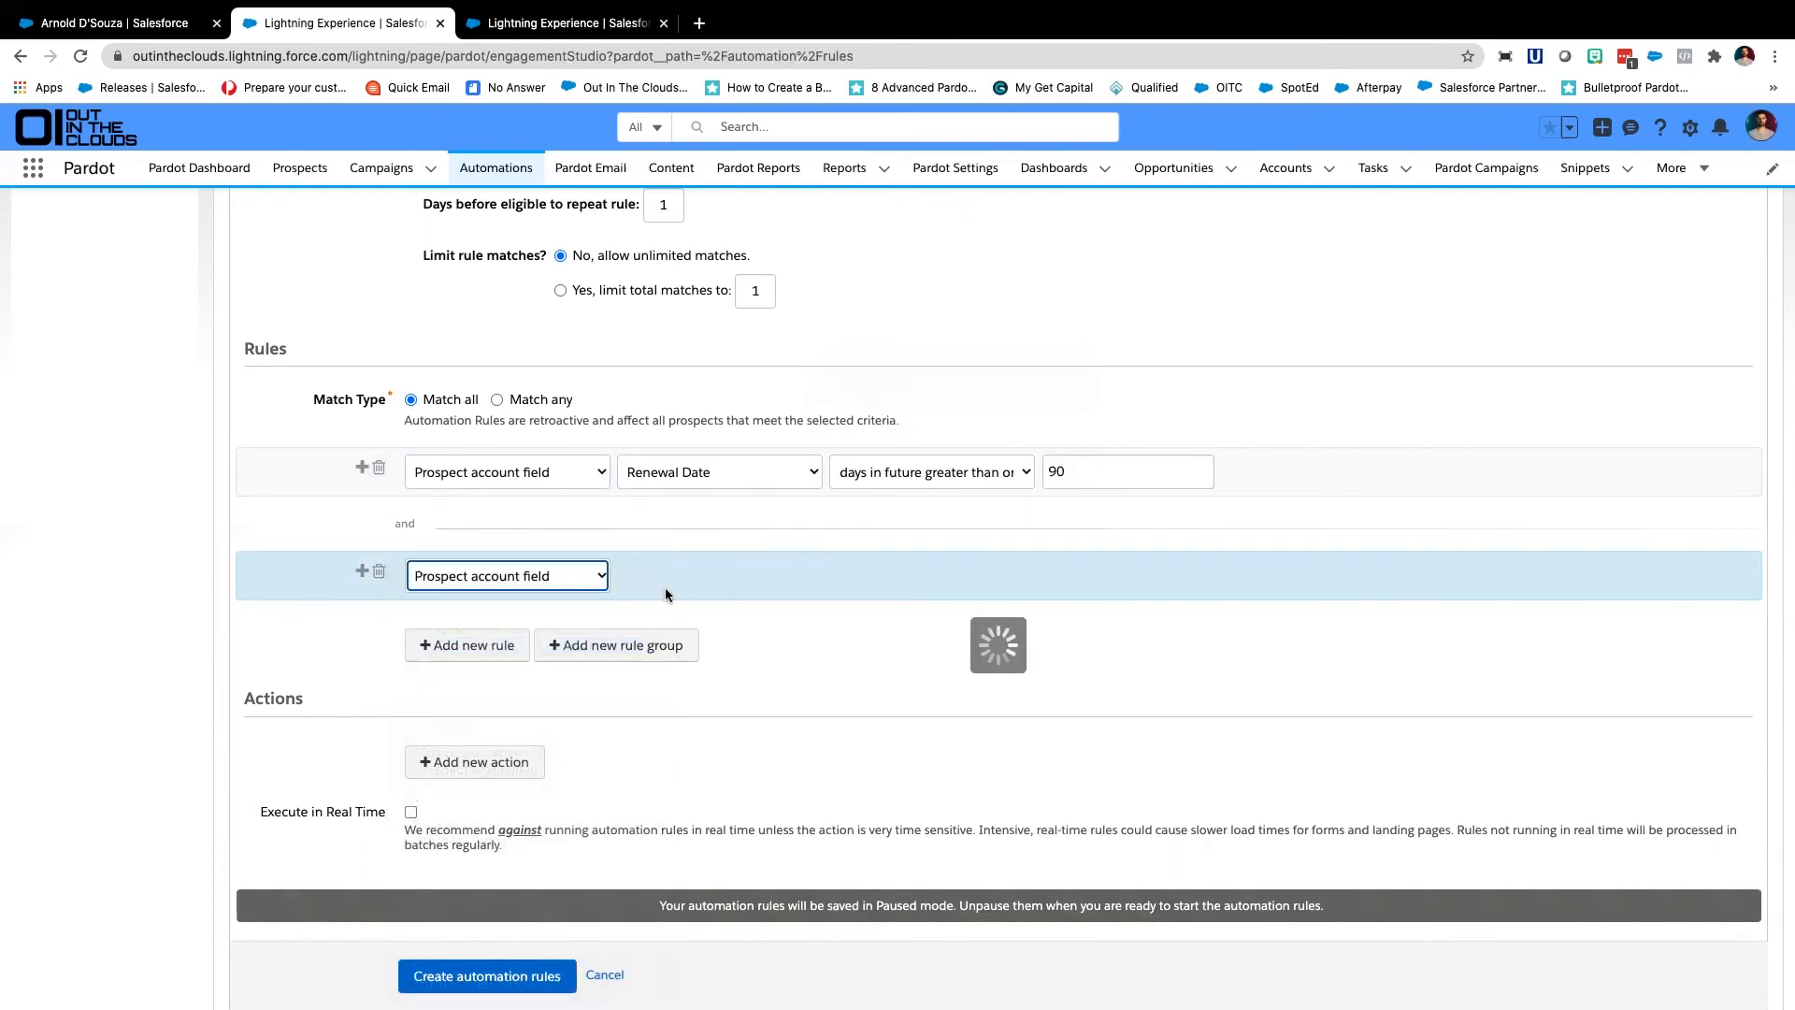
left_click(694, 587)
scroll(701, 776, "down", 3)
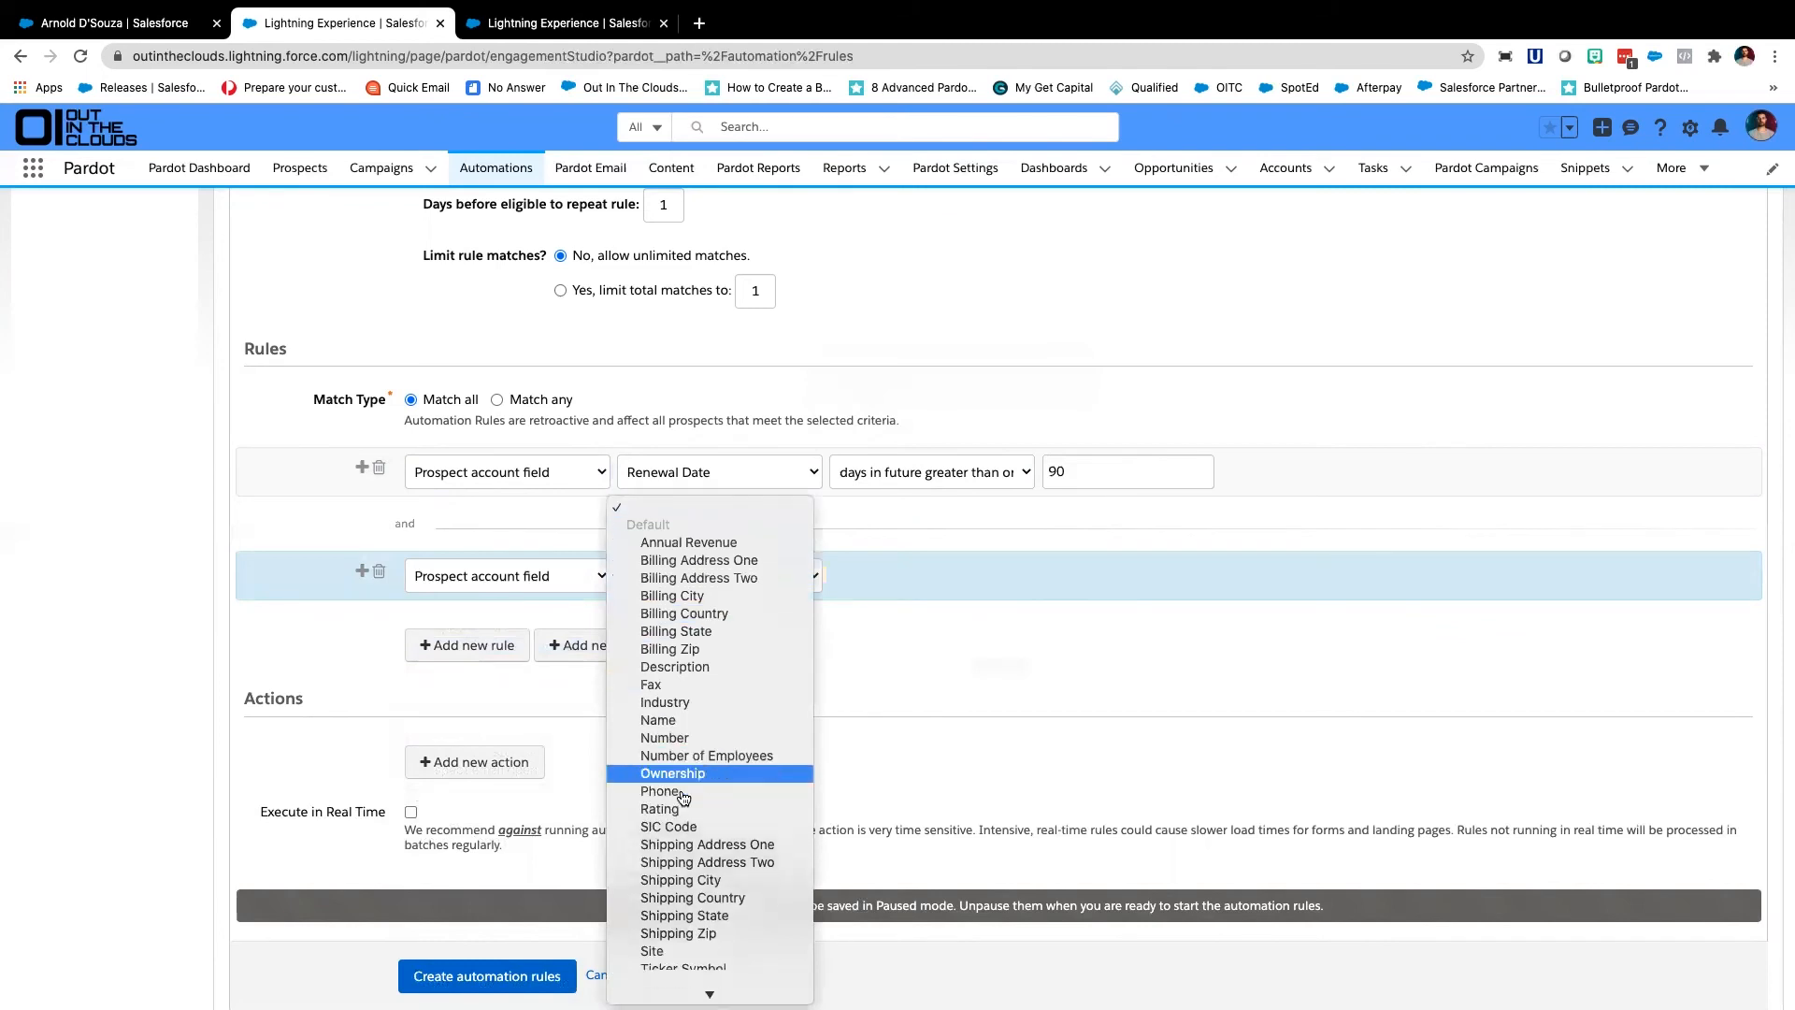
left_click(701, 974)
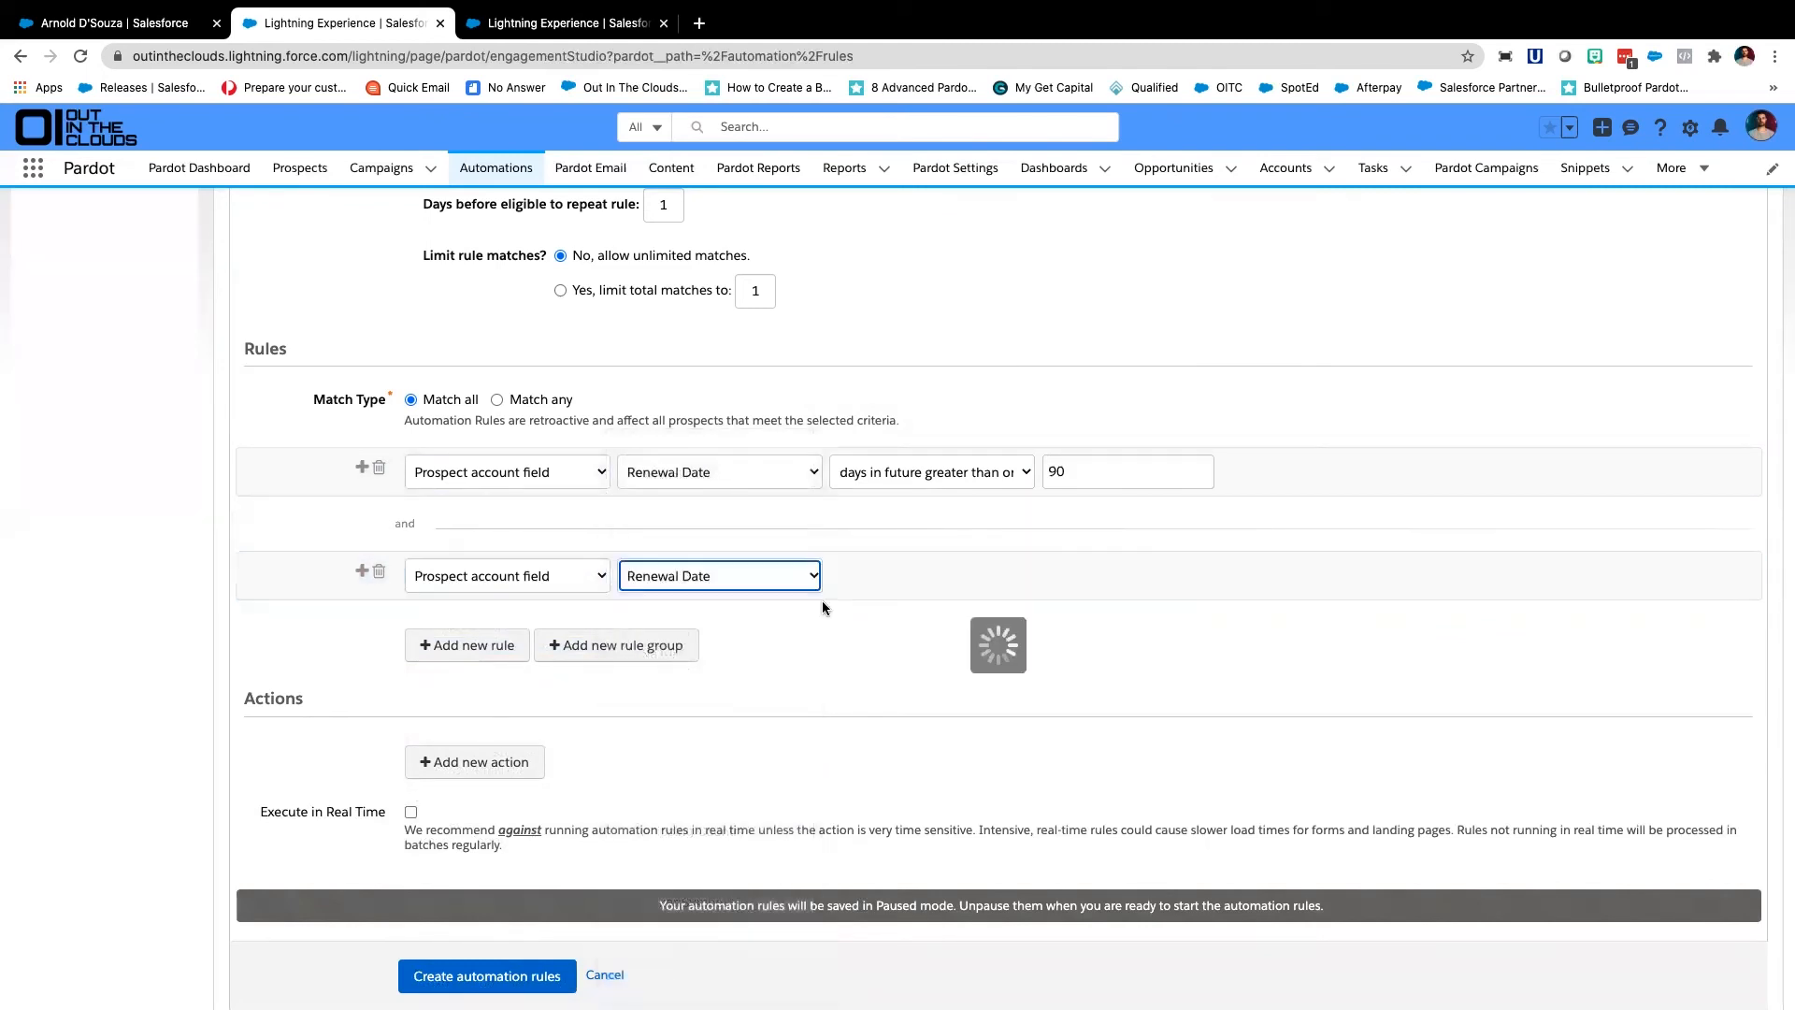
Set the second Renewal Date criterion to days in future less than or equal to 90
left_click(884, 580)
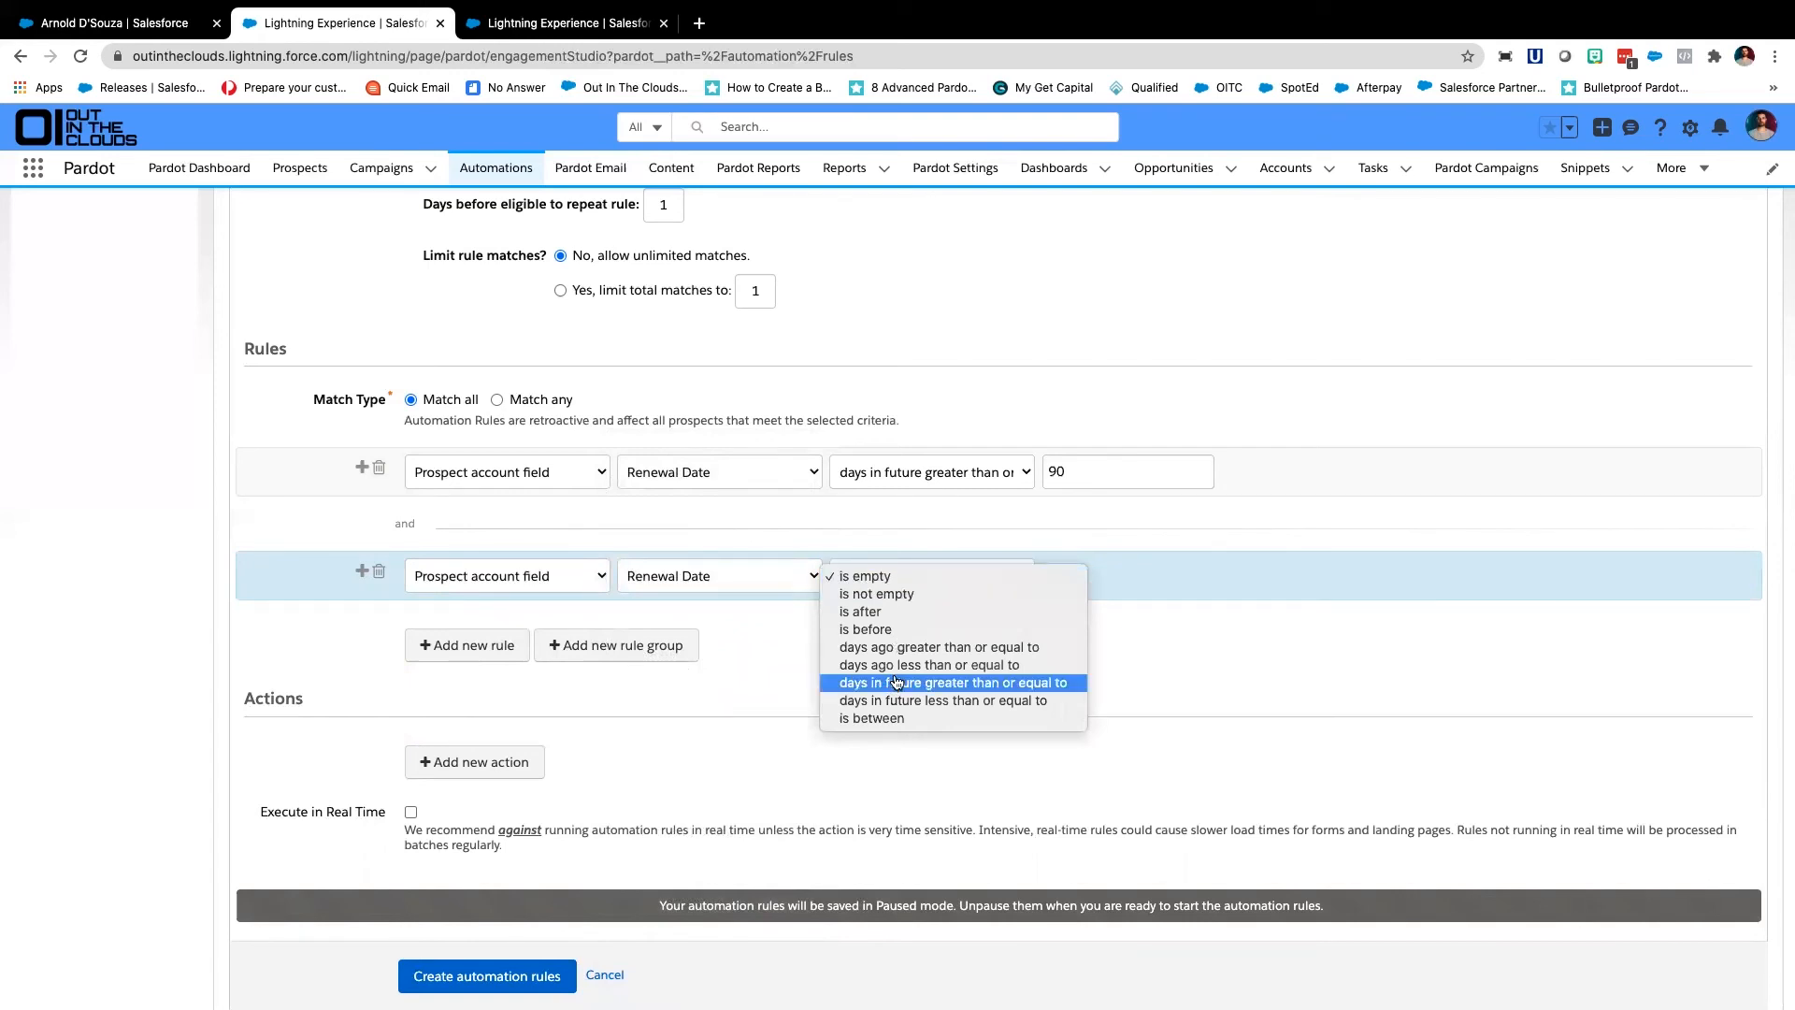
left_click(926, 701)
left_click(1065, 576)
type("90")
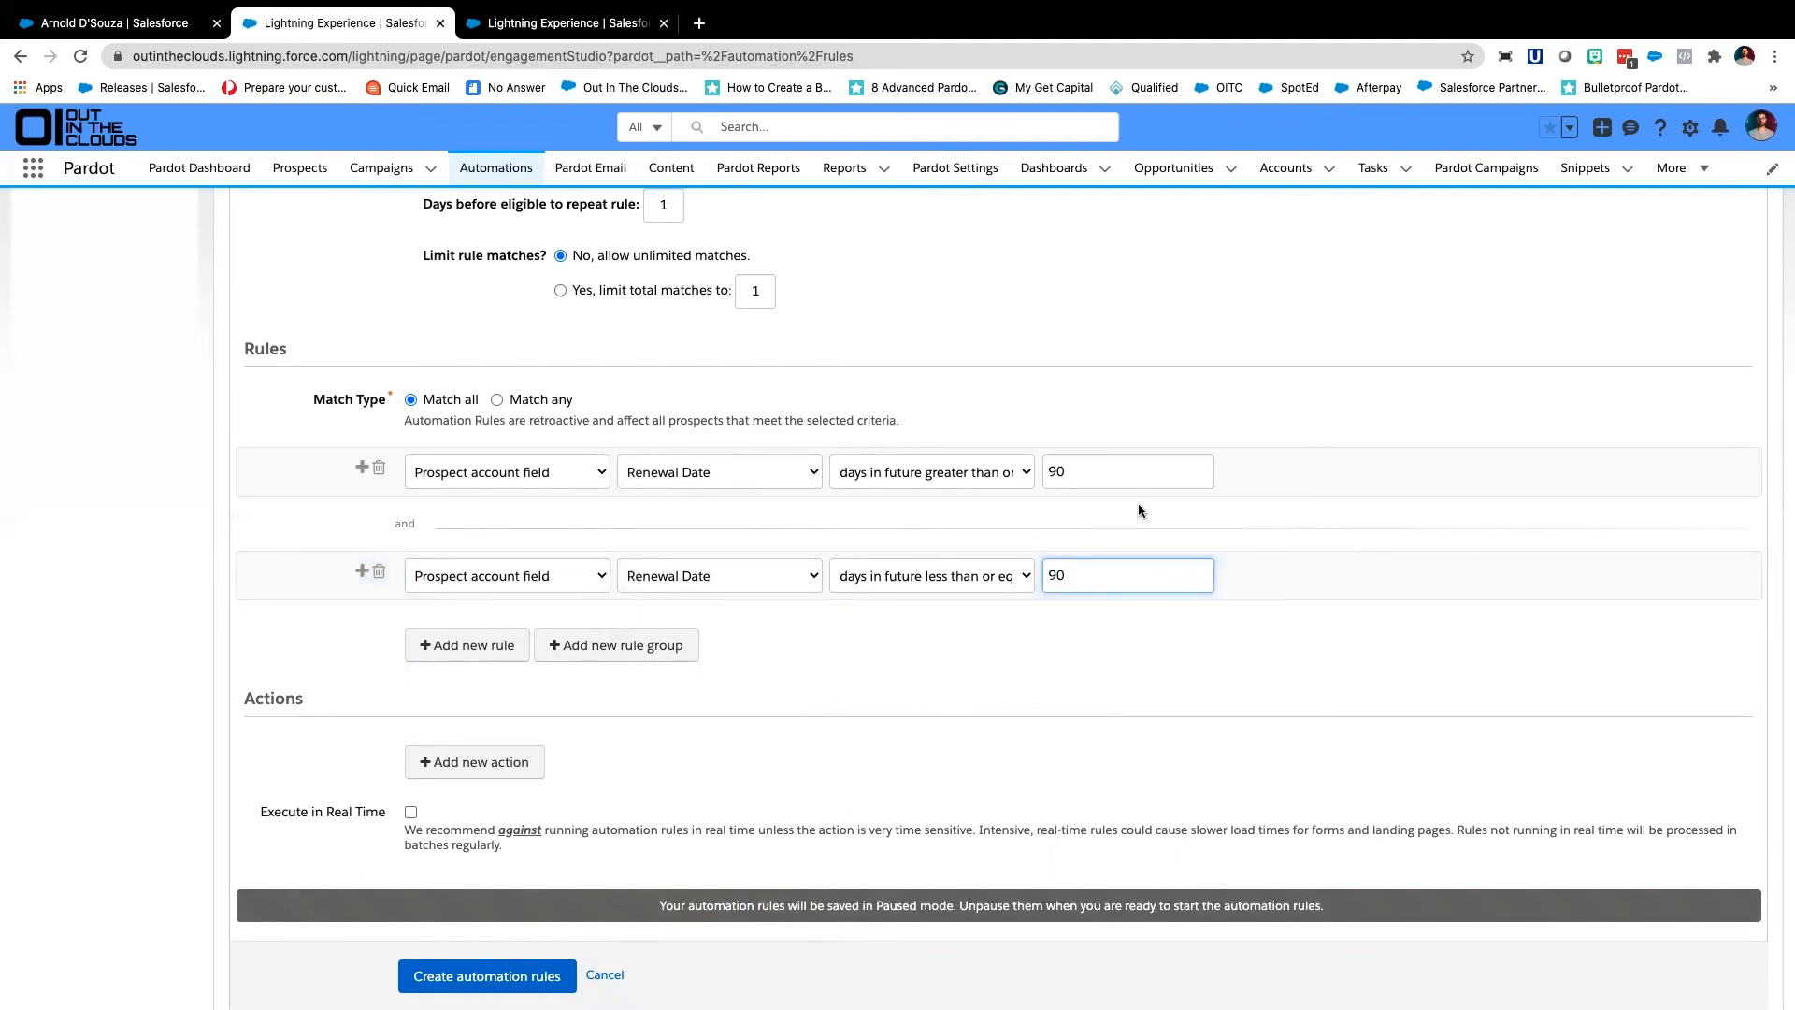
Add a Send prospect email action to the rule using the "Pardot Ninja - Renewal" email template
scroll(1139, 511, "down", 3)
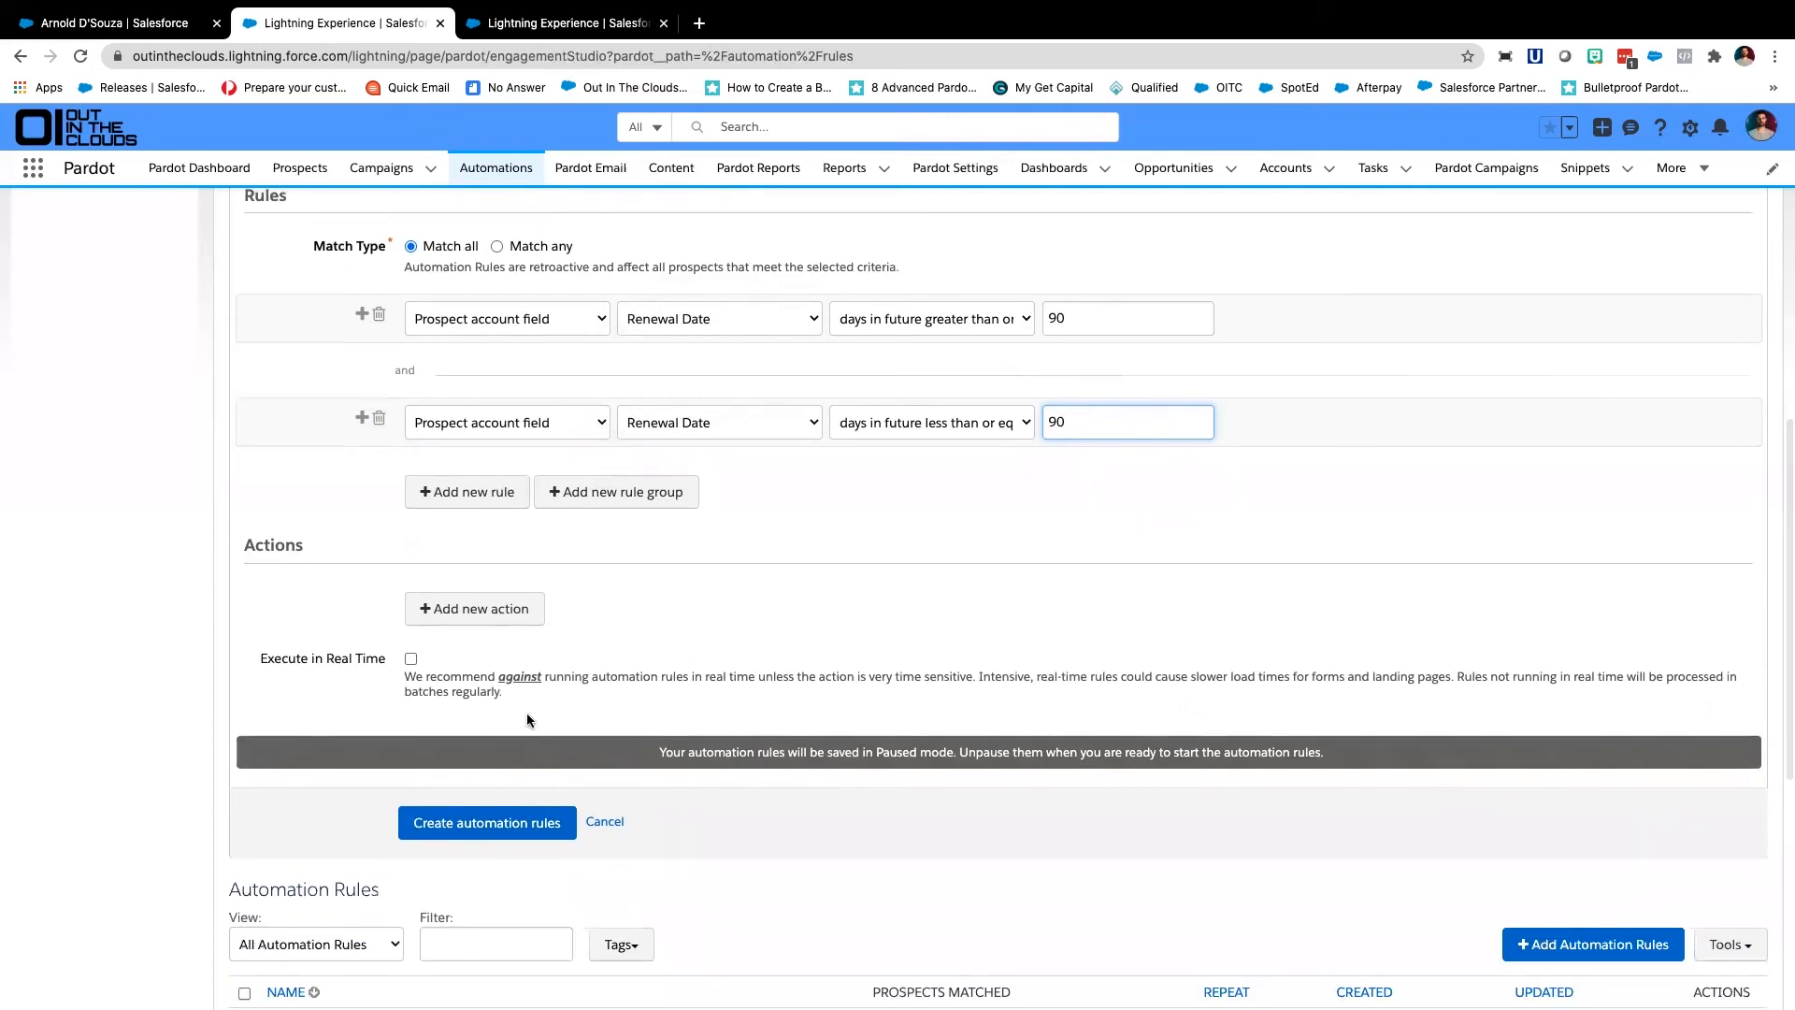
left_click(479, 609)
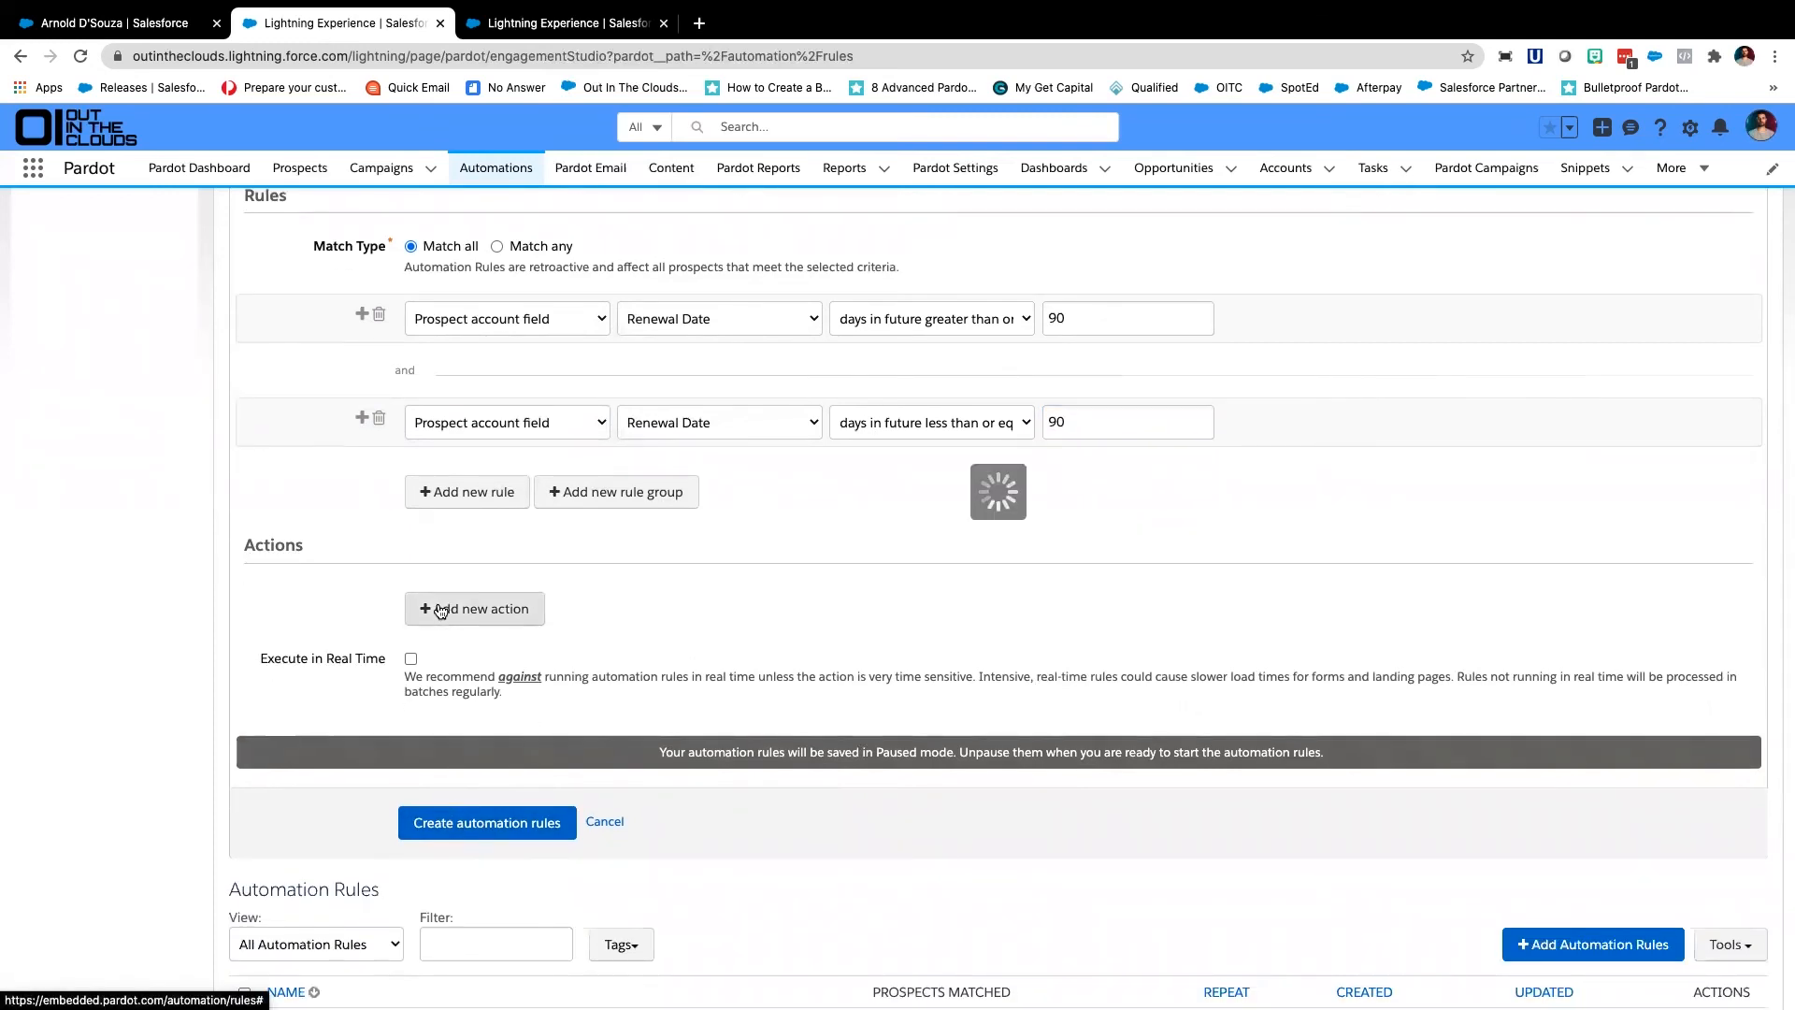
left_click(532, 609)
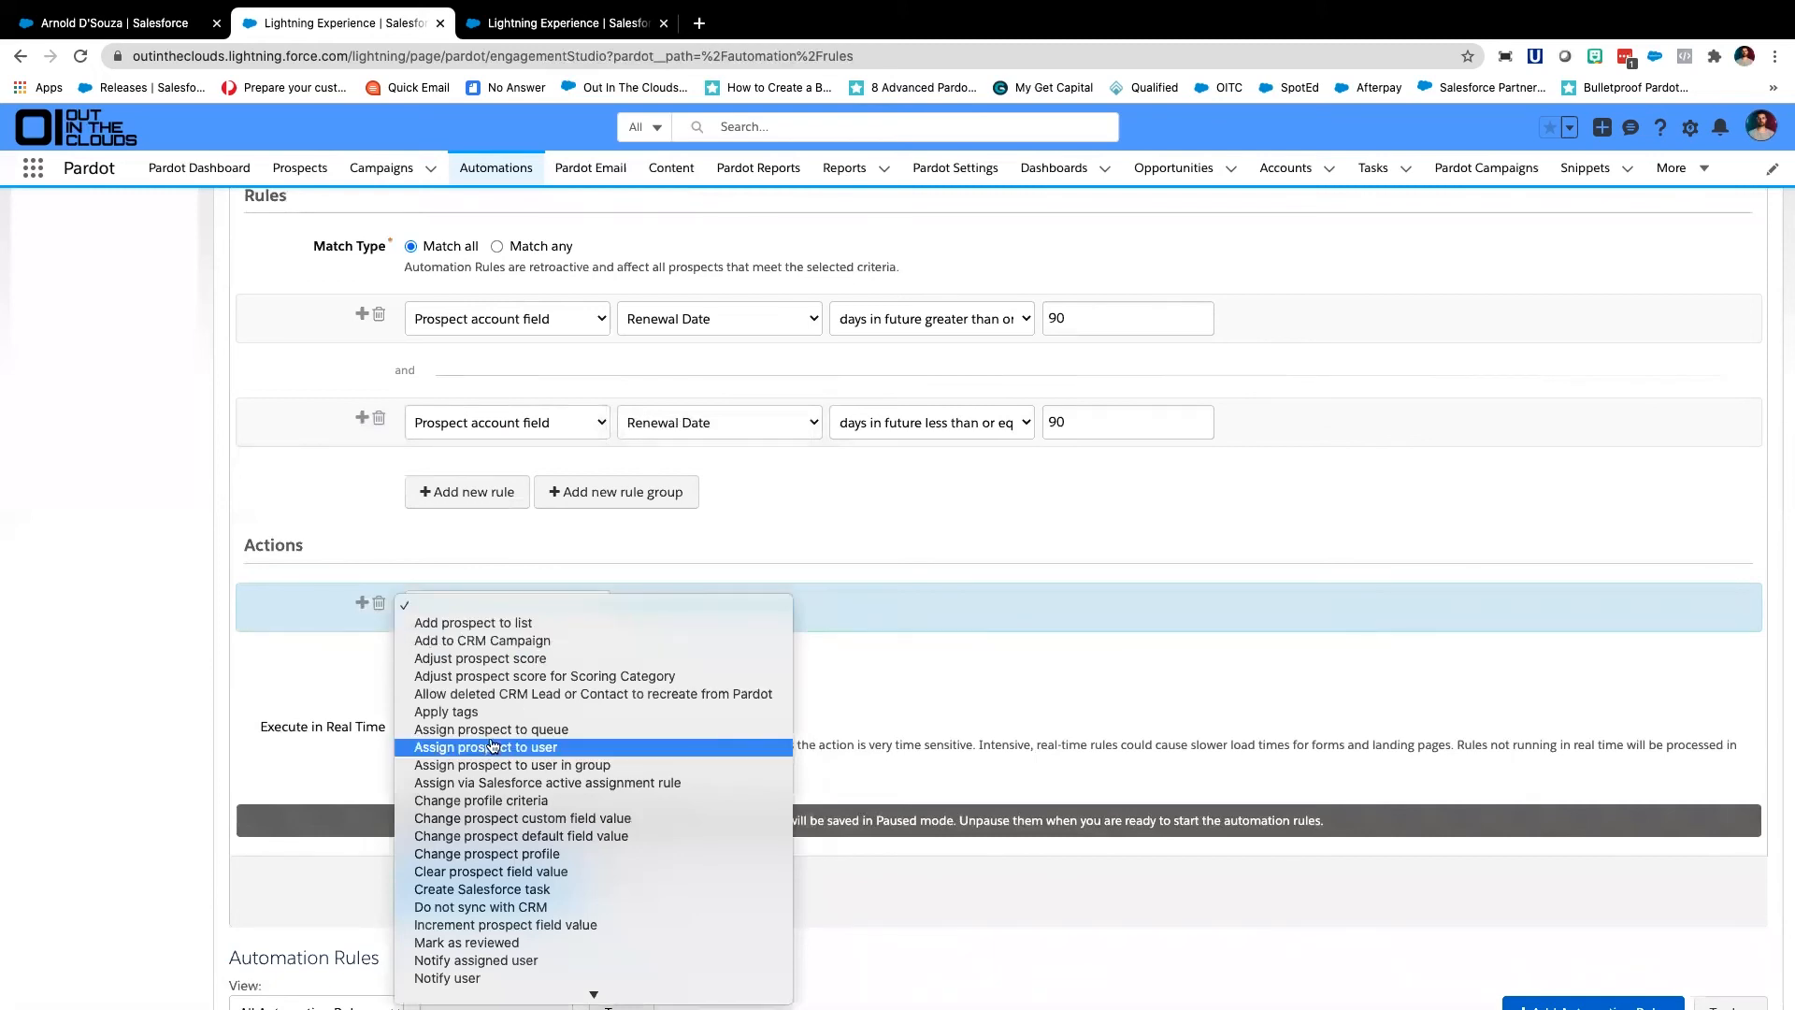
scroll(505, 739, "down", 2)
left_click(478, 975)
left_click(756, 611)
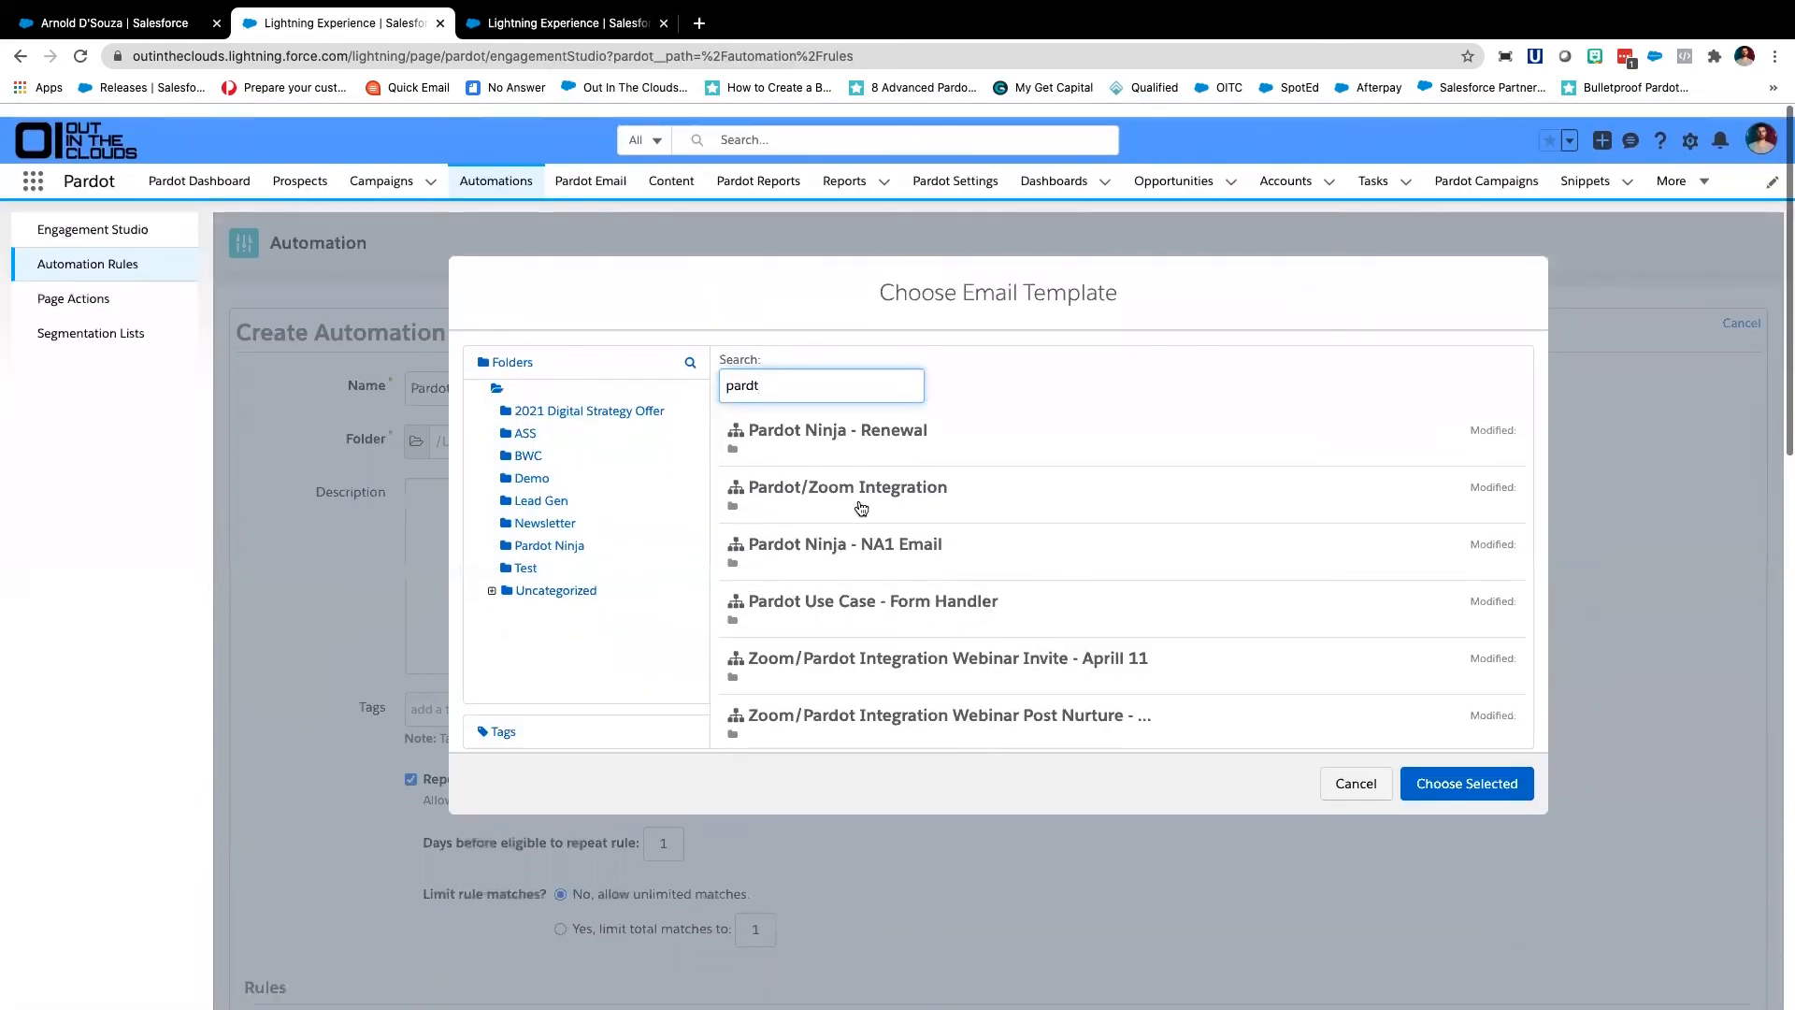
left_click(897, 417)
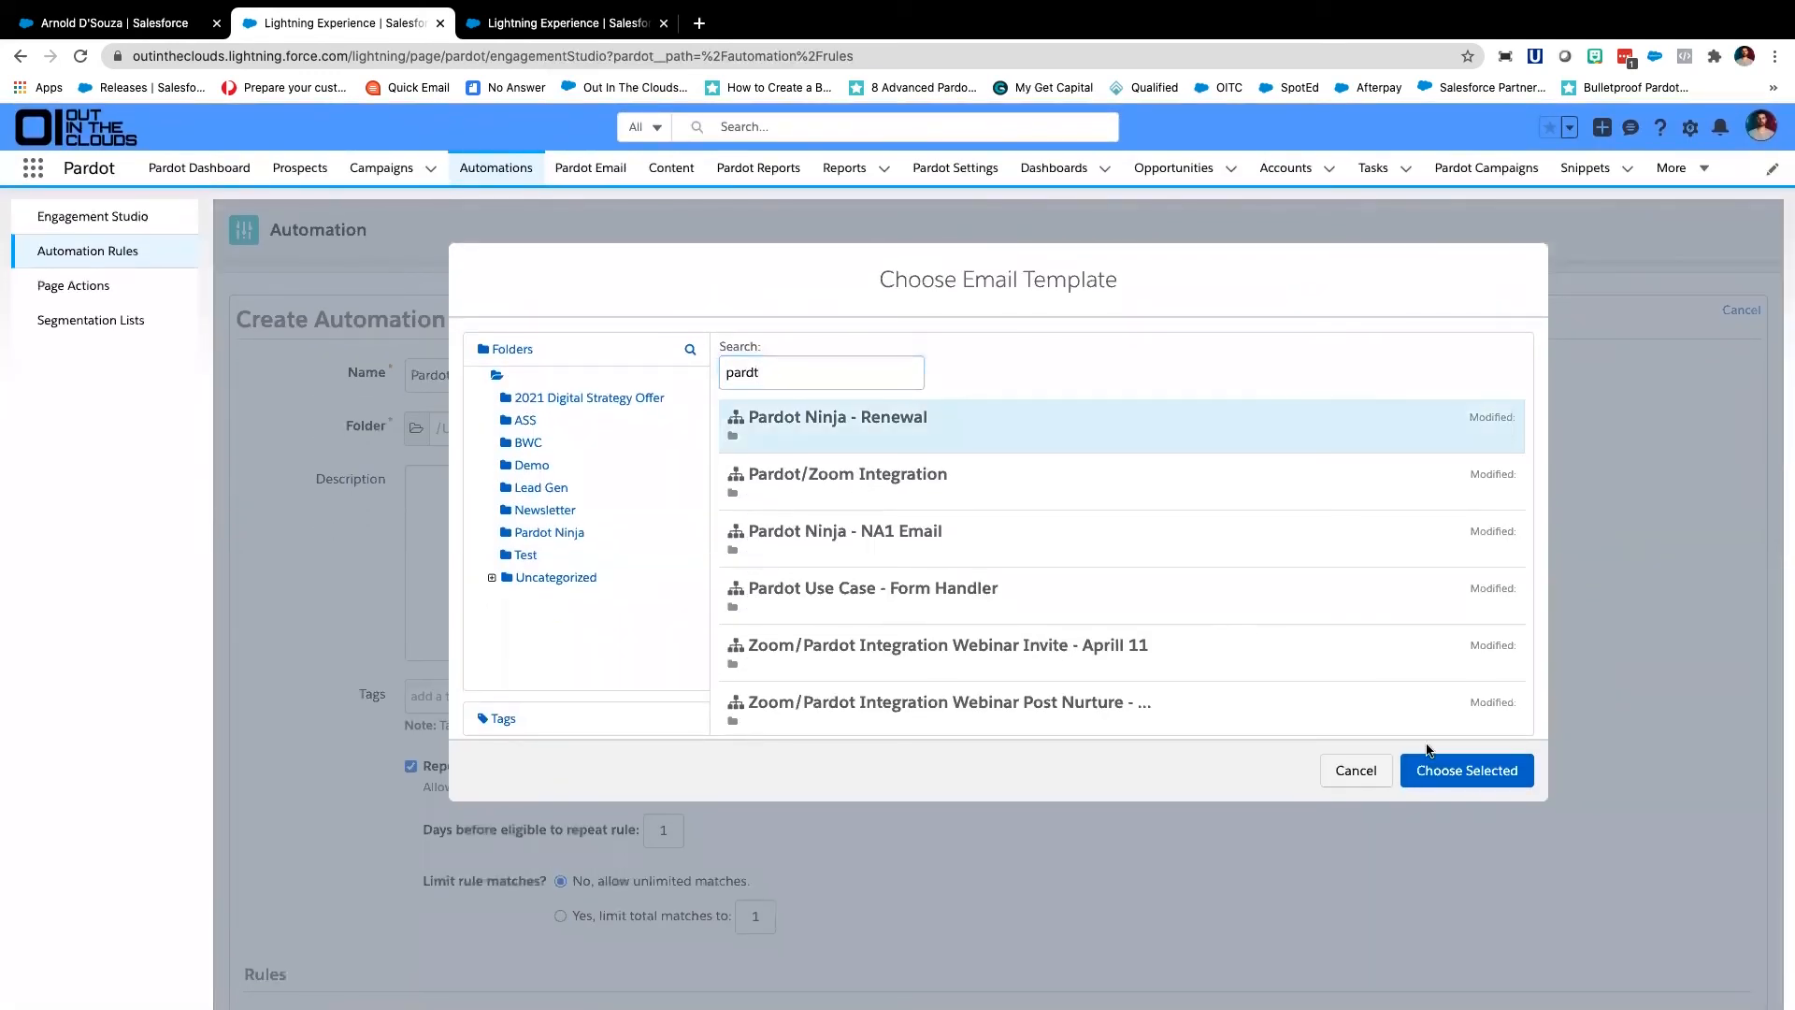
left_click(1474, 770)
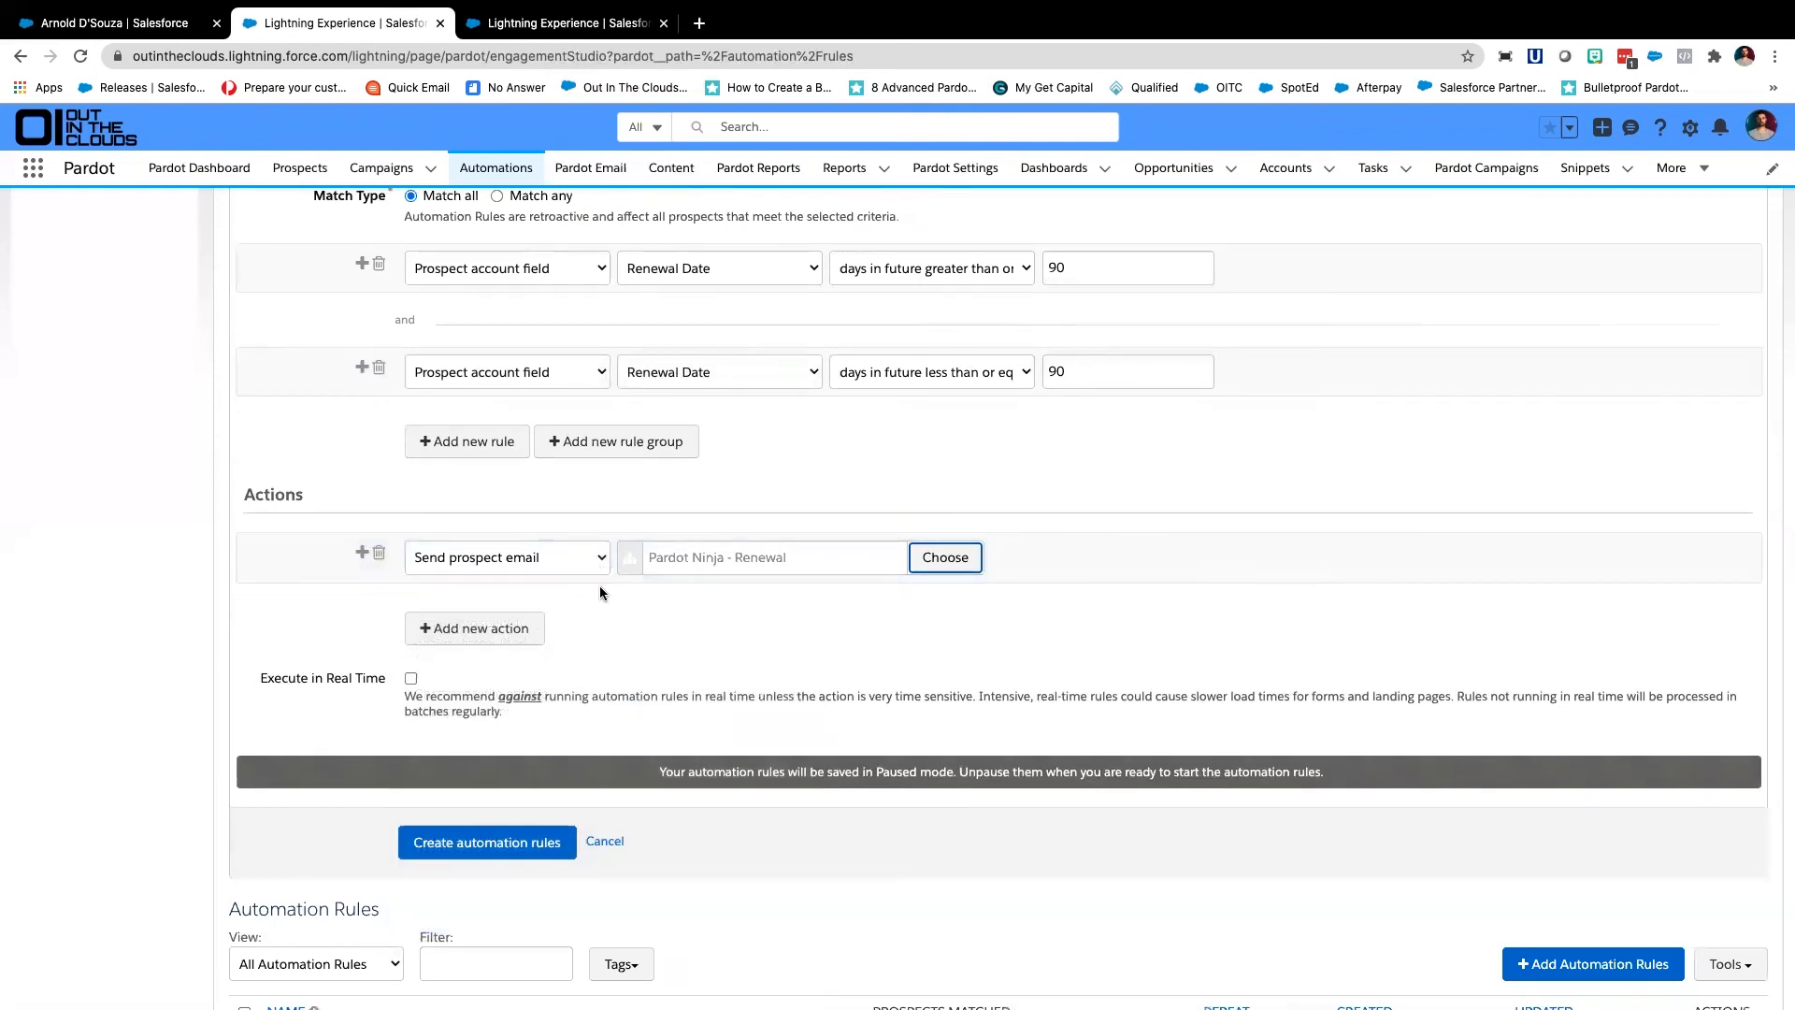
Add a second action that creates a Salesforce task with the subject "Renewal Approaching"
scroll(598, 589, "down", 1)
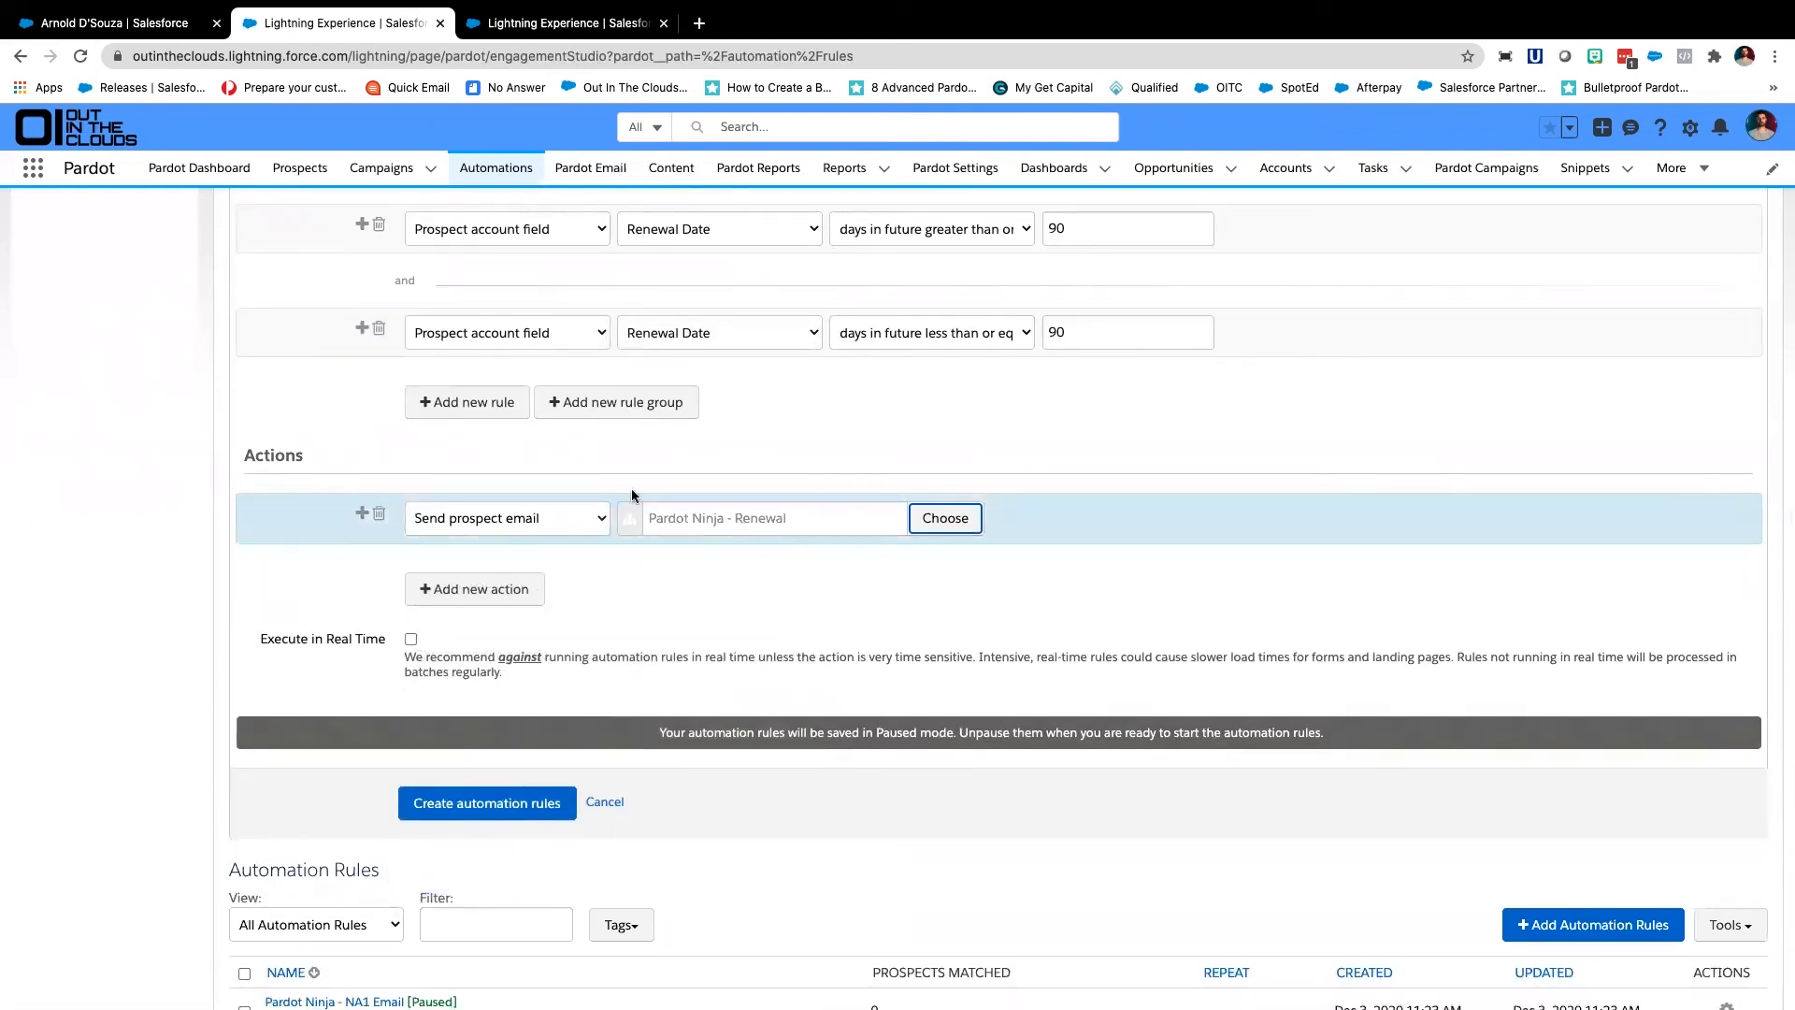
left_click(435, 605)
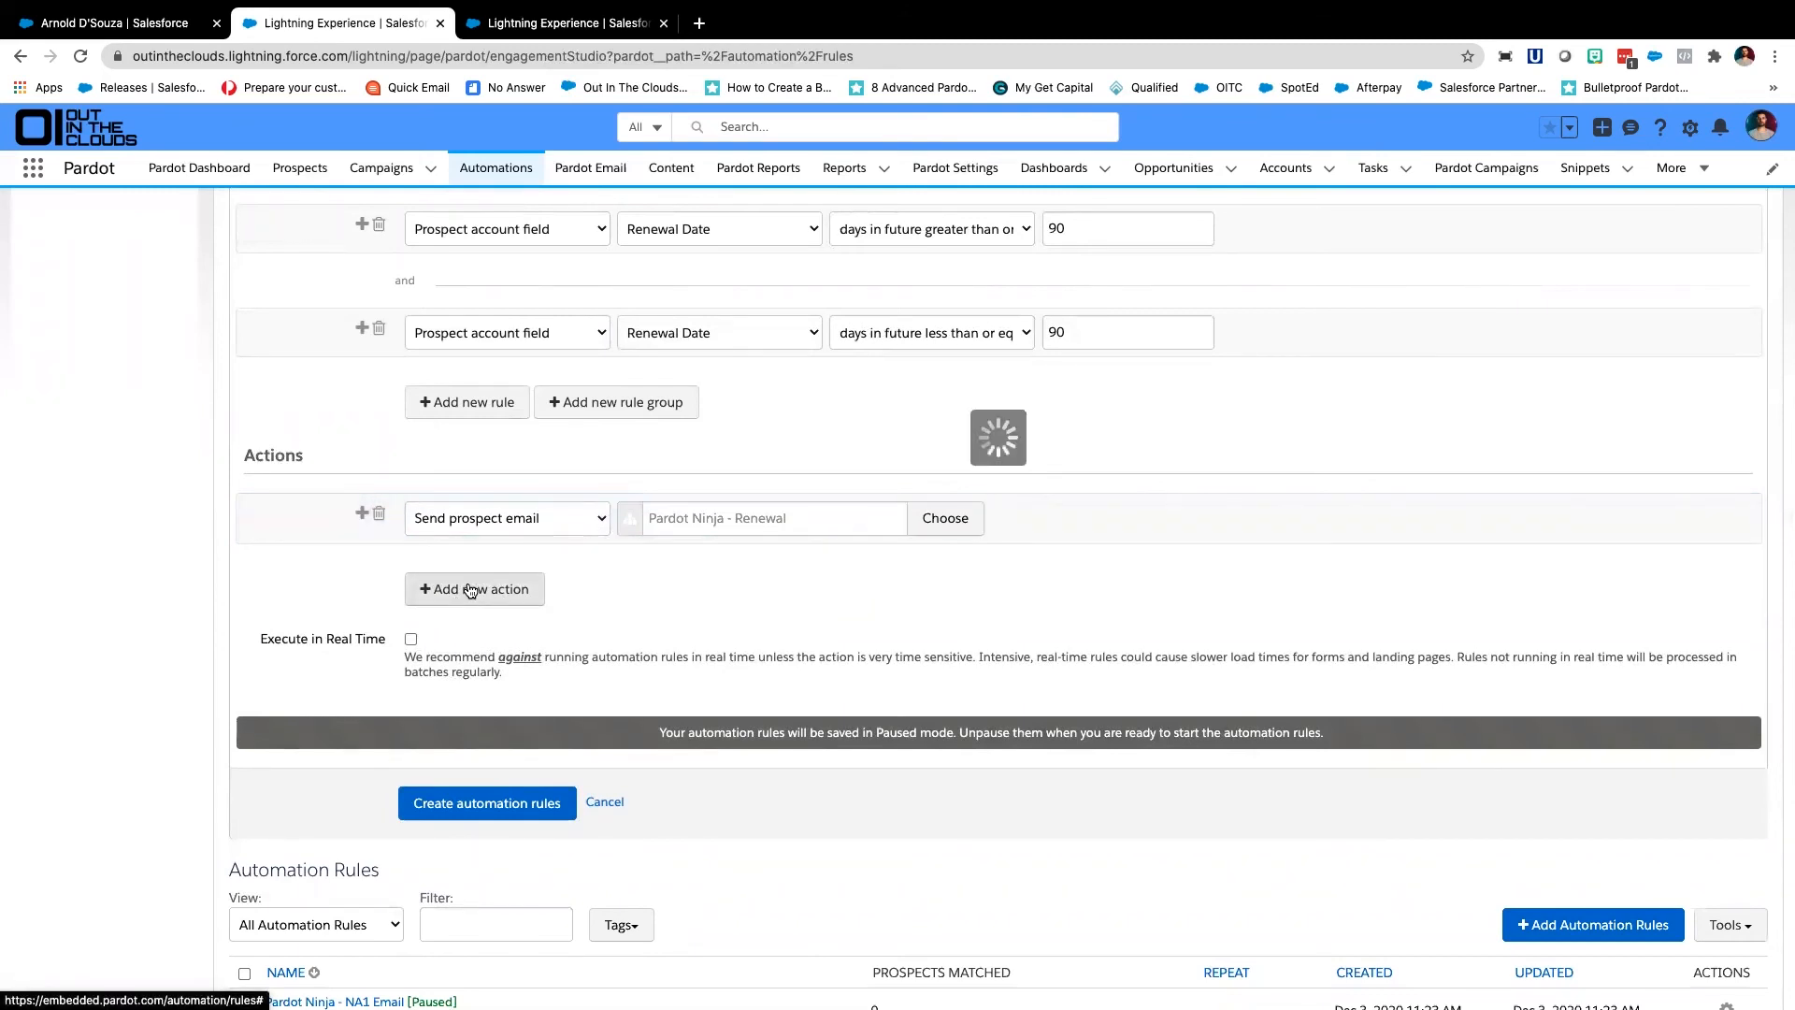
left_click(470, 595)
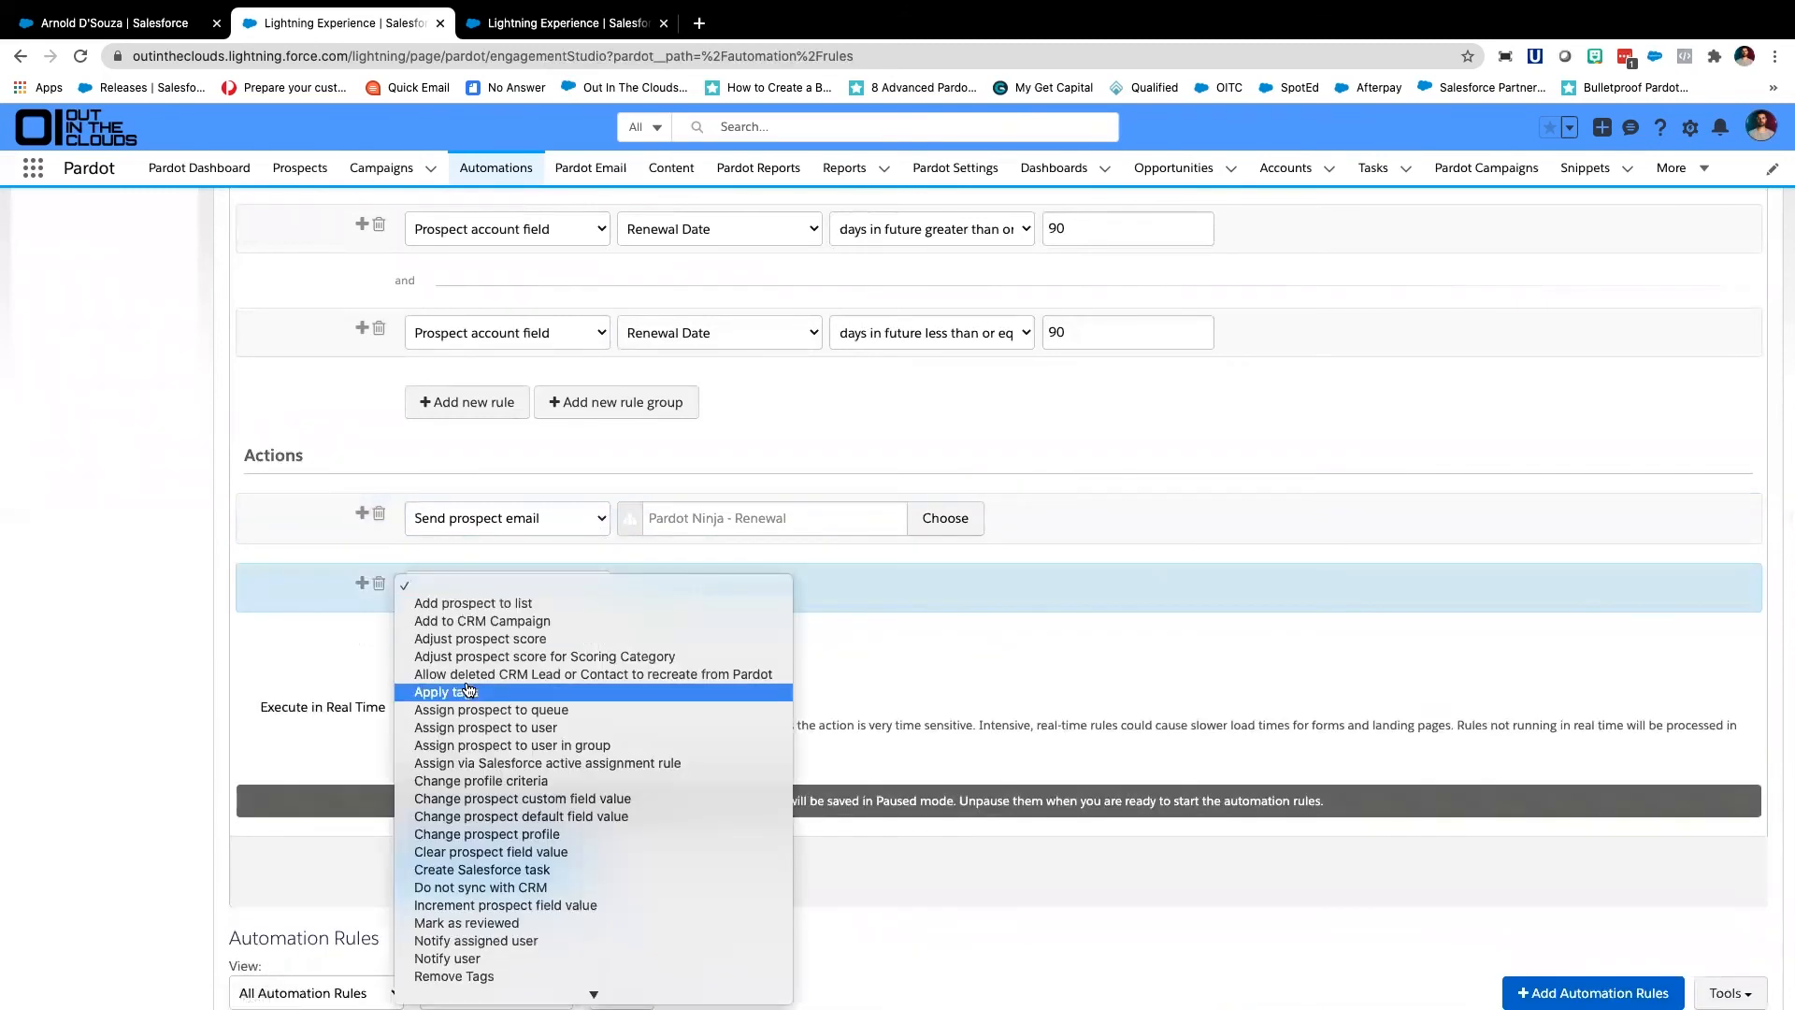
left_click(485, 869)
left_click(691, 640)
type("Renewal Approaching")
Assign the Salesforce task to the CRM Owner and set its priority to High
scroll(702, 643, "down", 3)
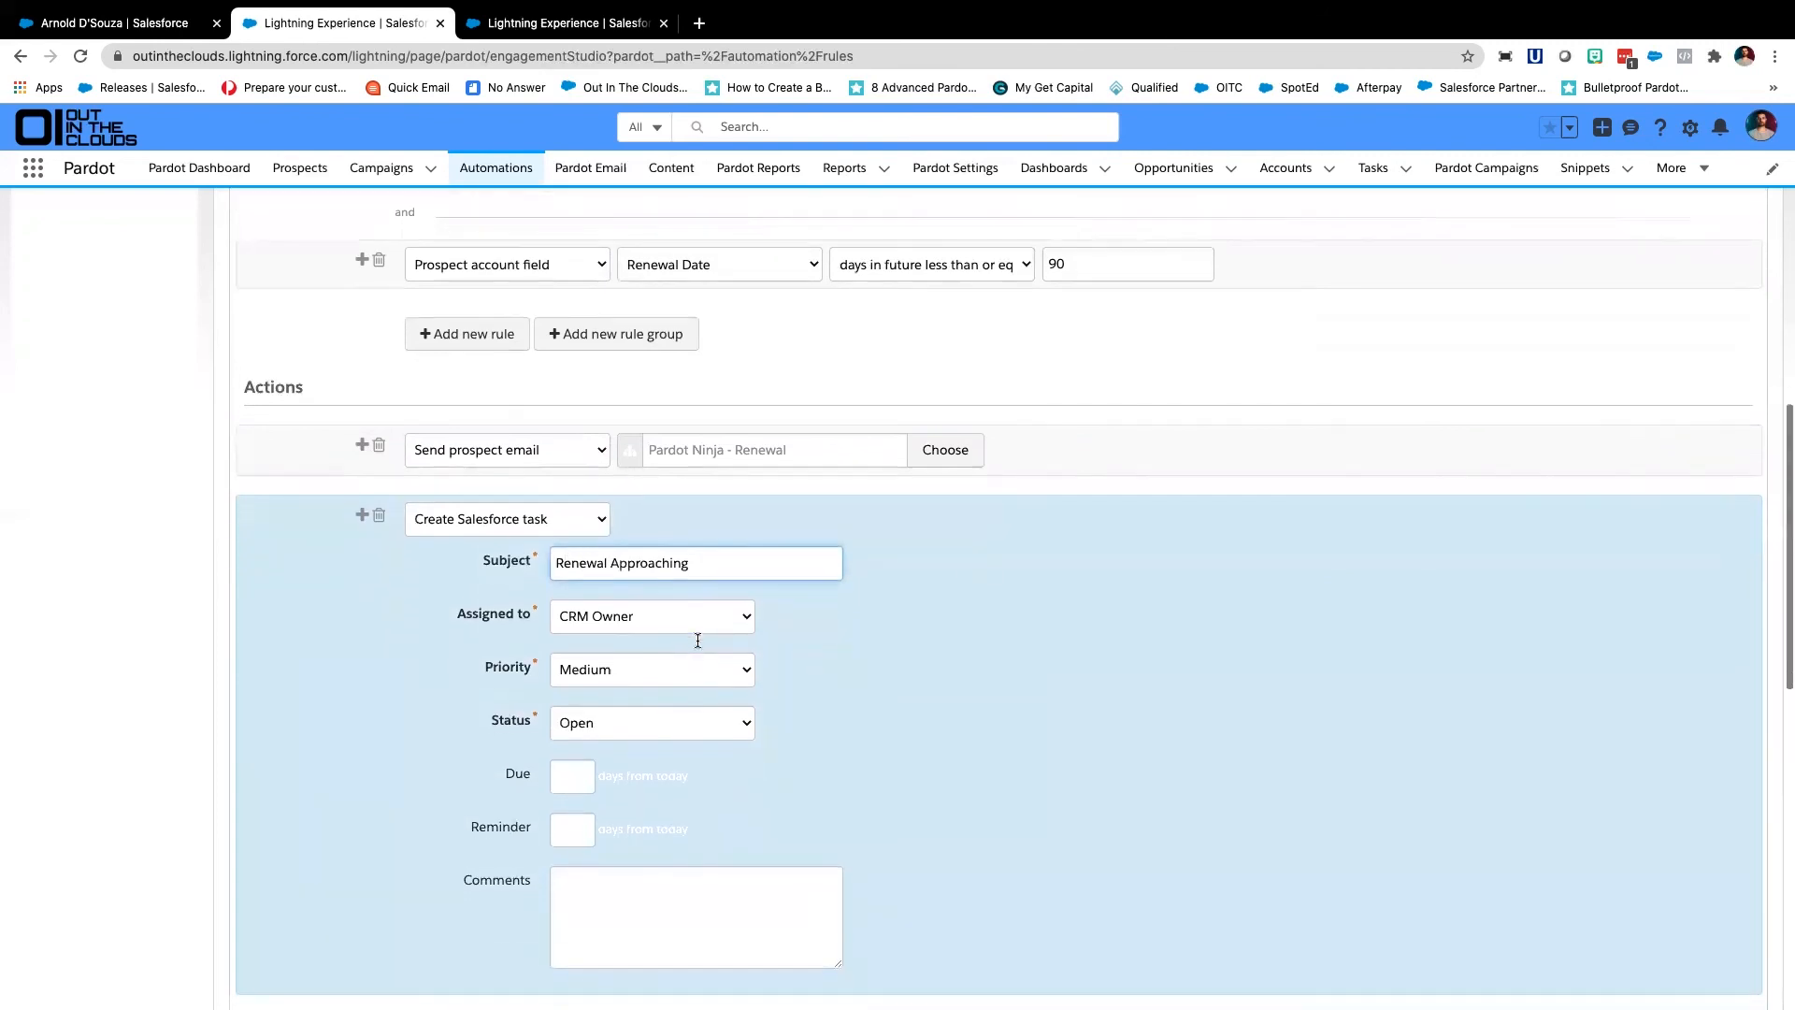
left_click(596, 480)
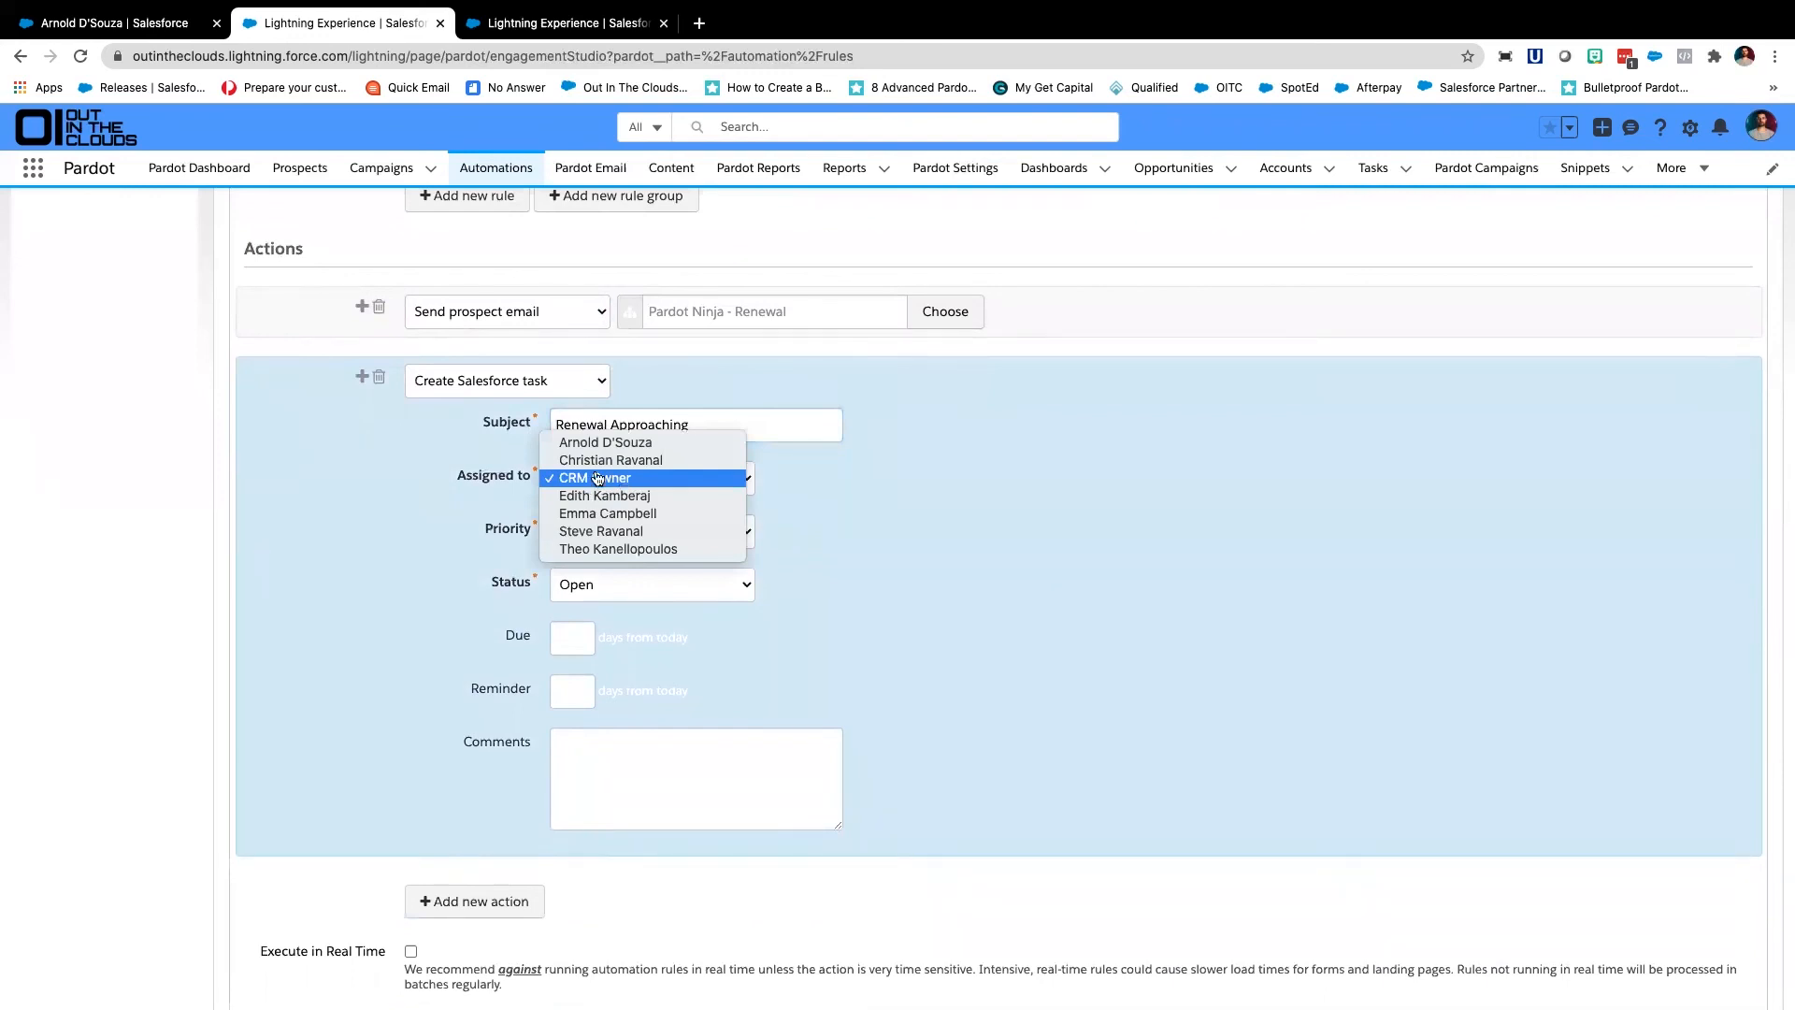
left_click(666, 479)
scroll(817, 461, "down", 2)
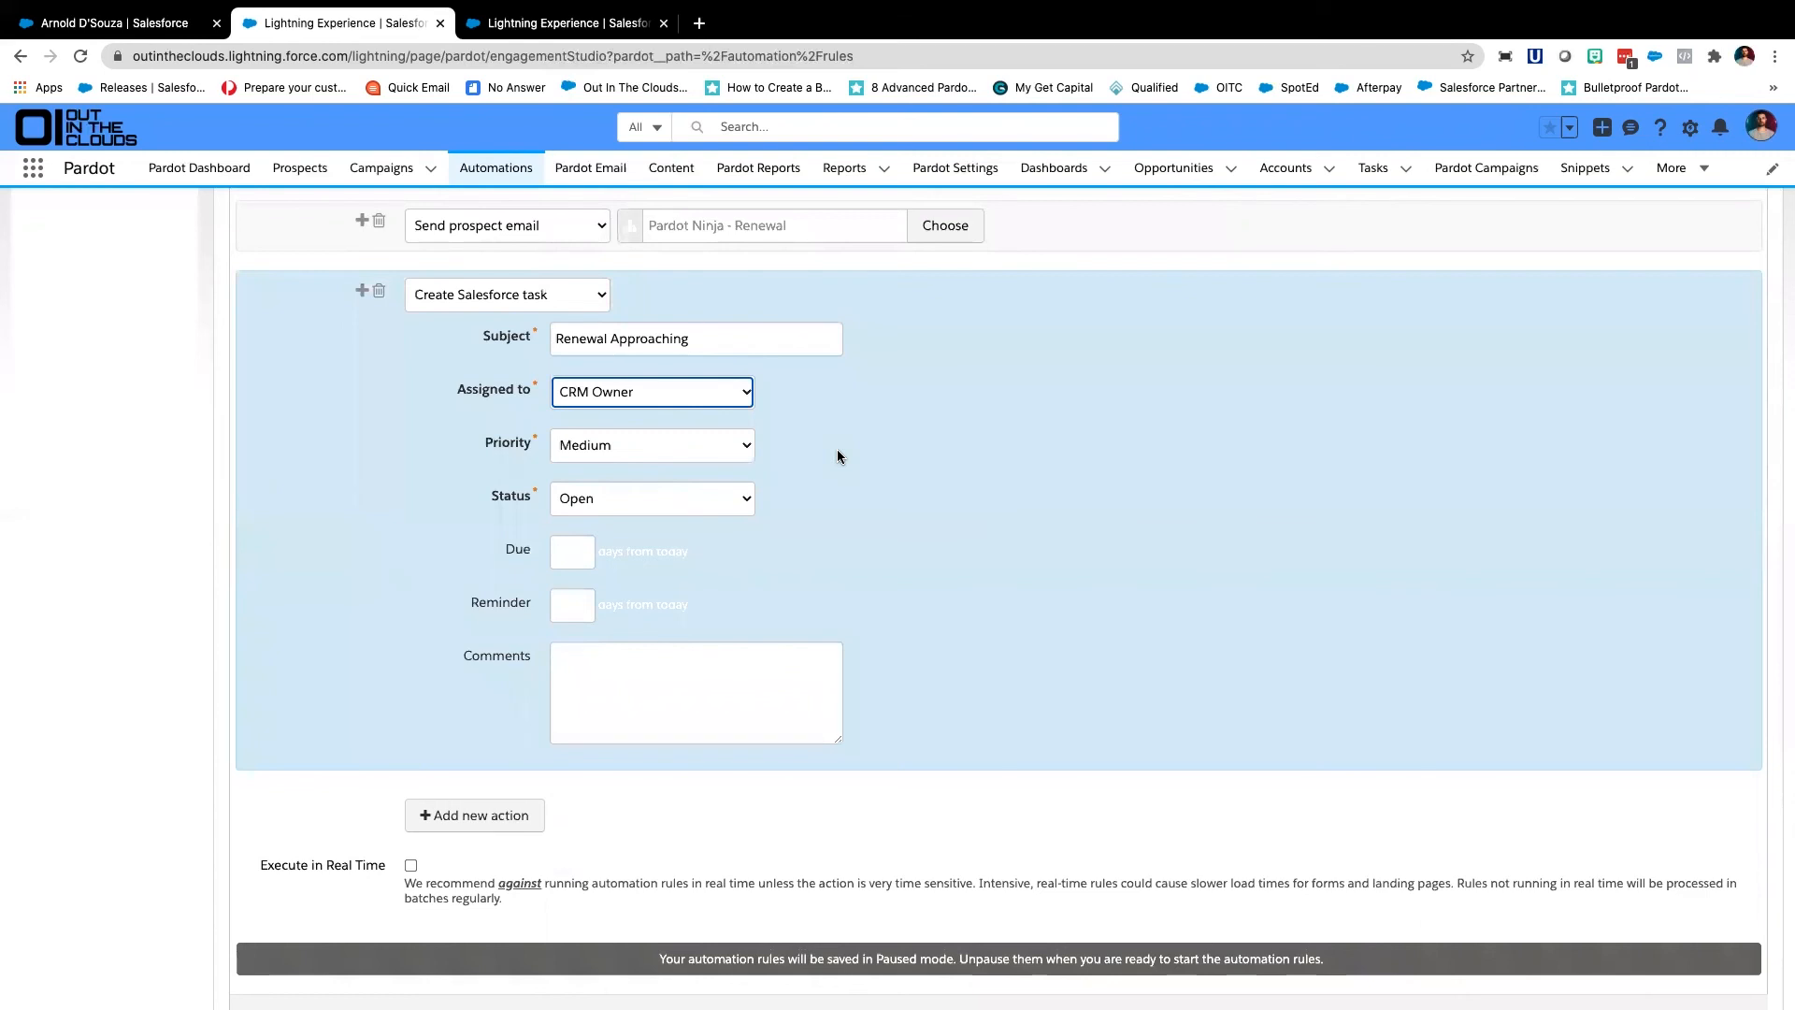
left_click(653, 447)
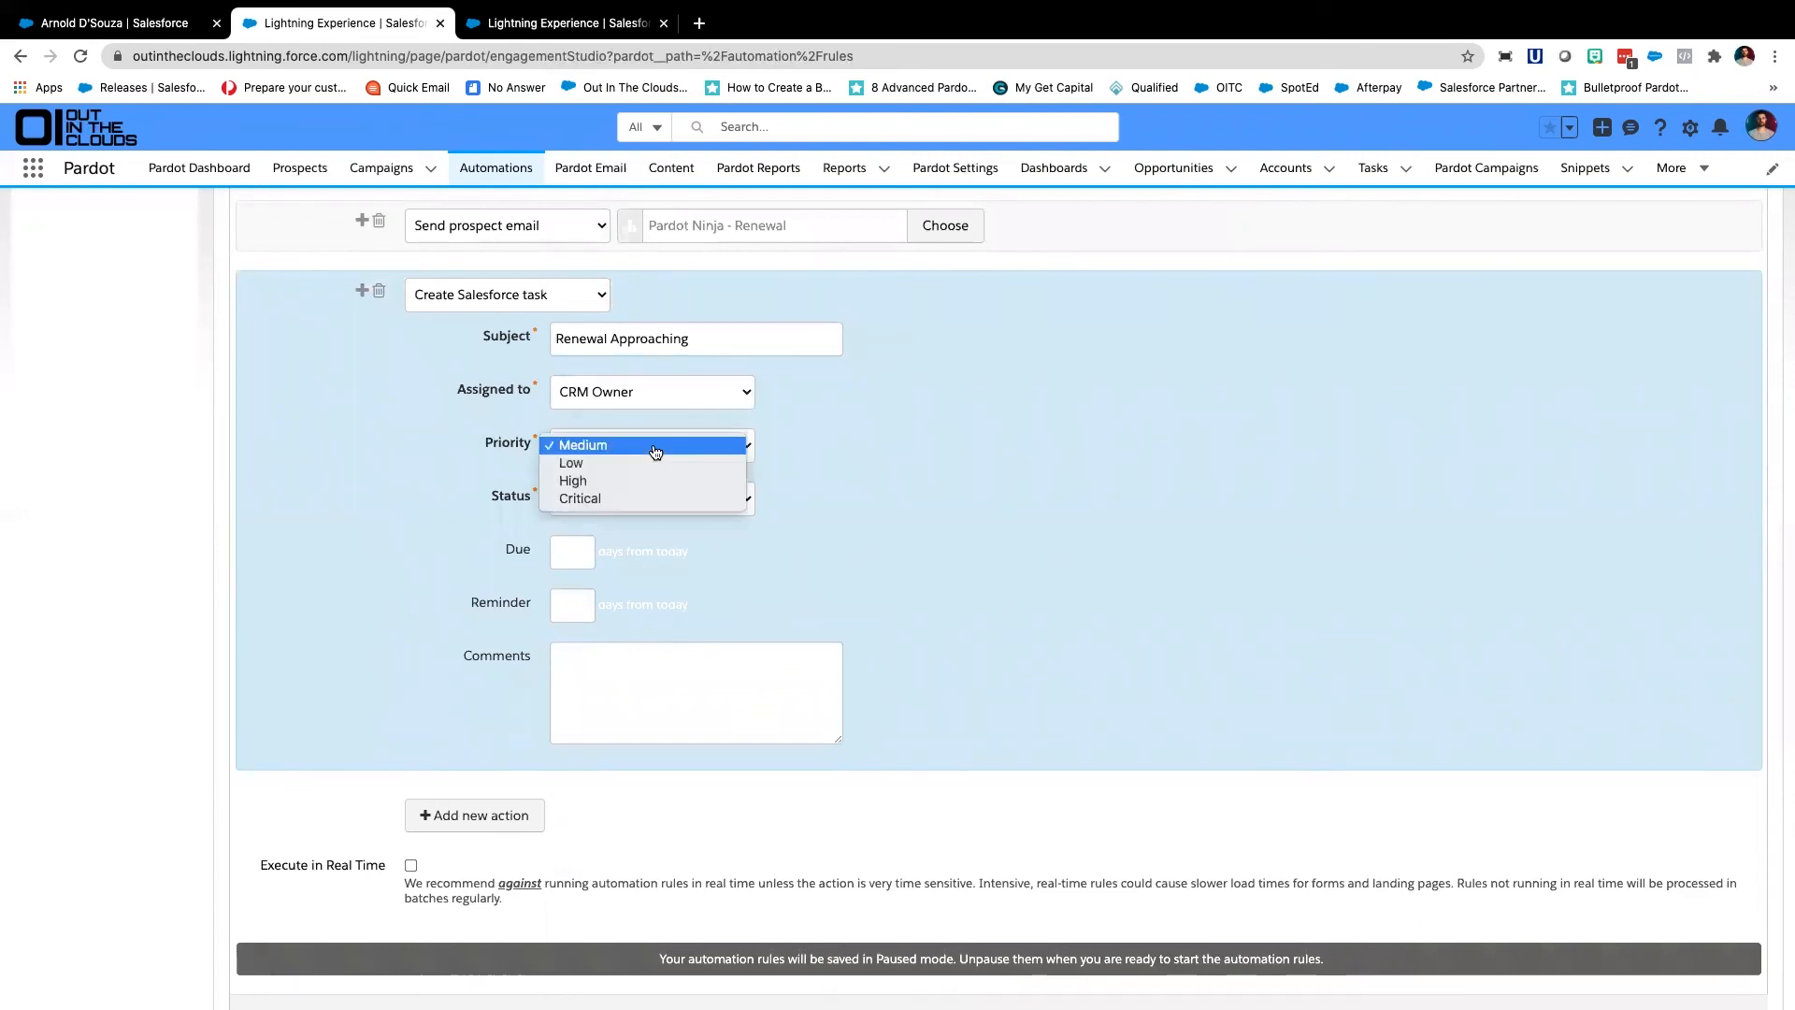
left_click(612, 481)
scroll(782, 538, "down", 1)
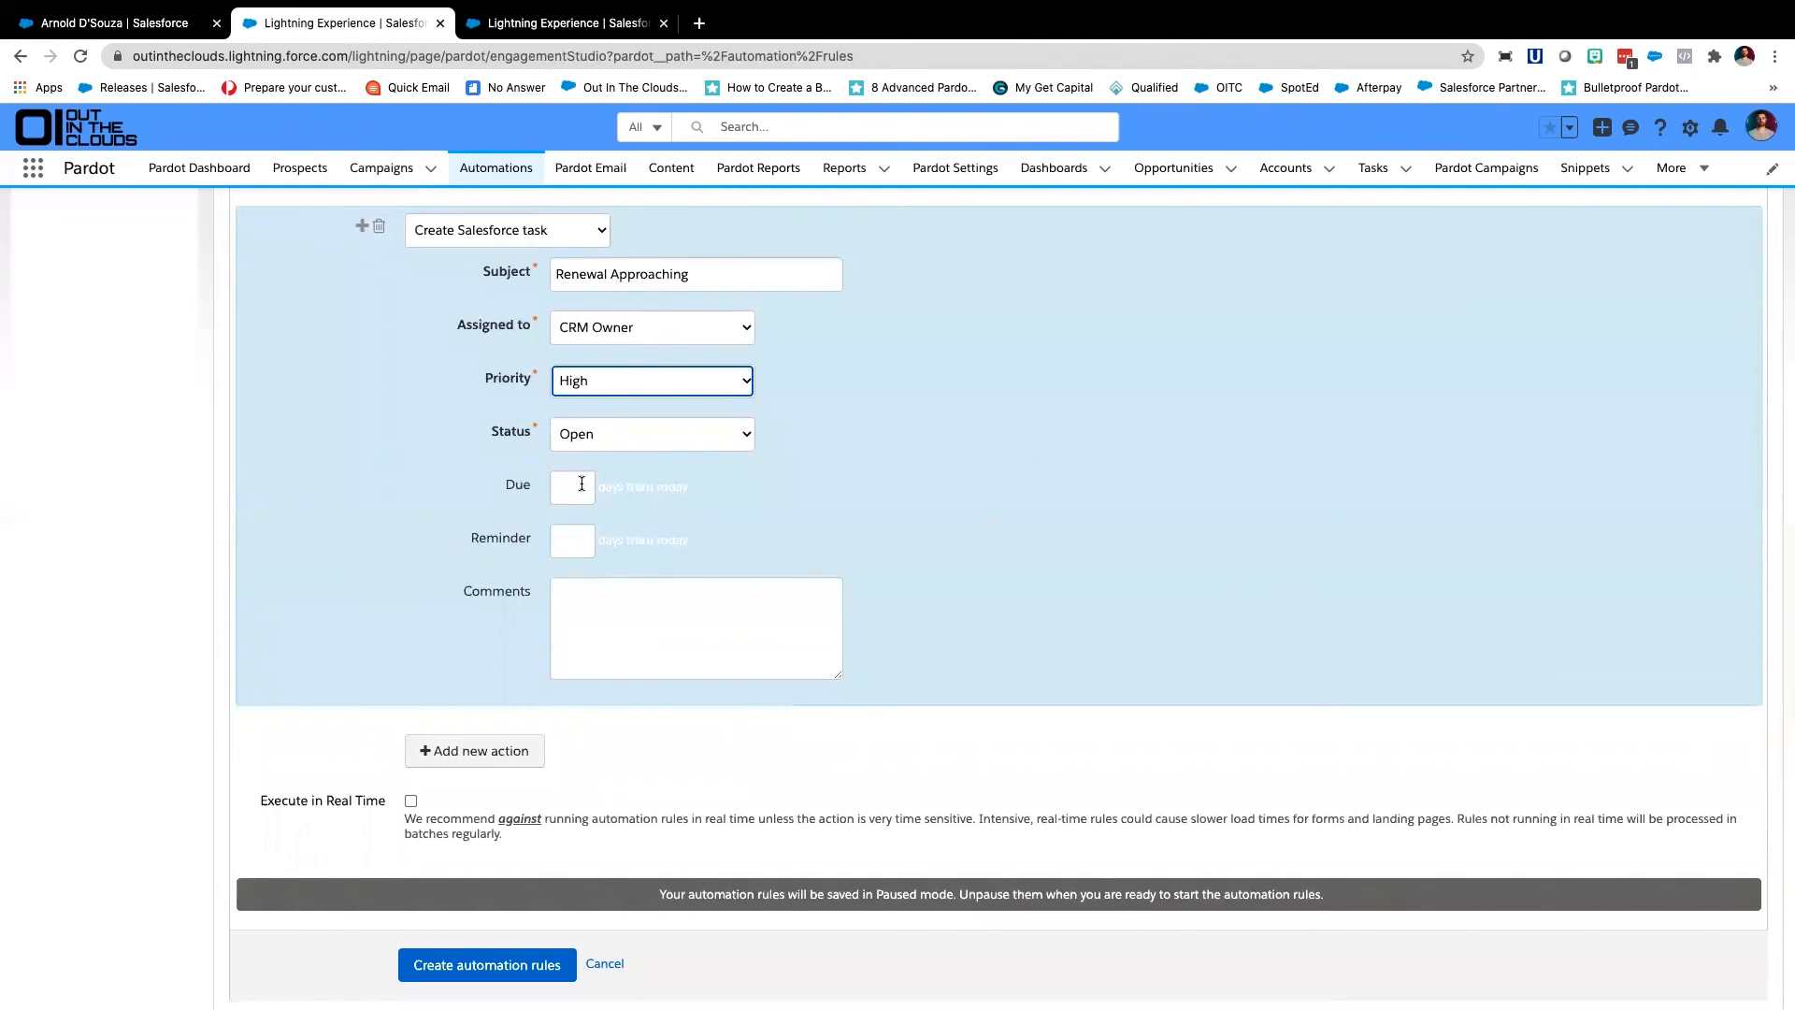
left_click(598, 629)
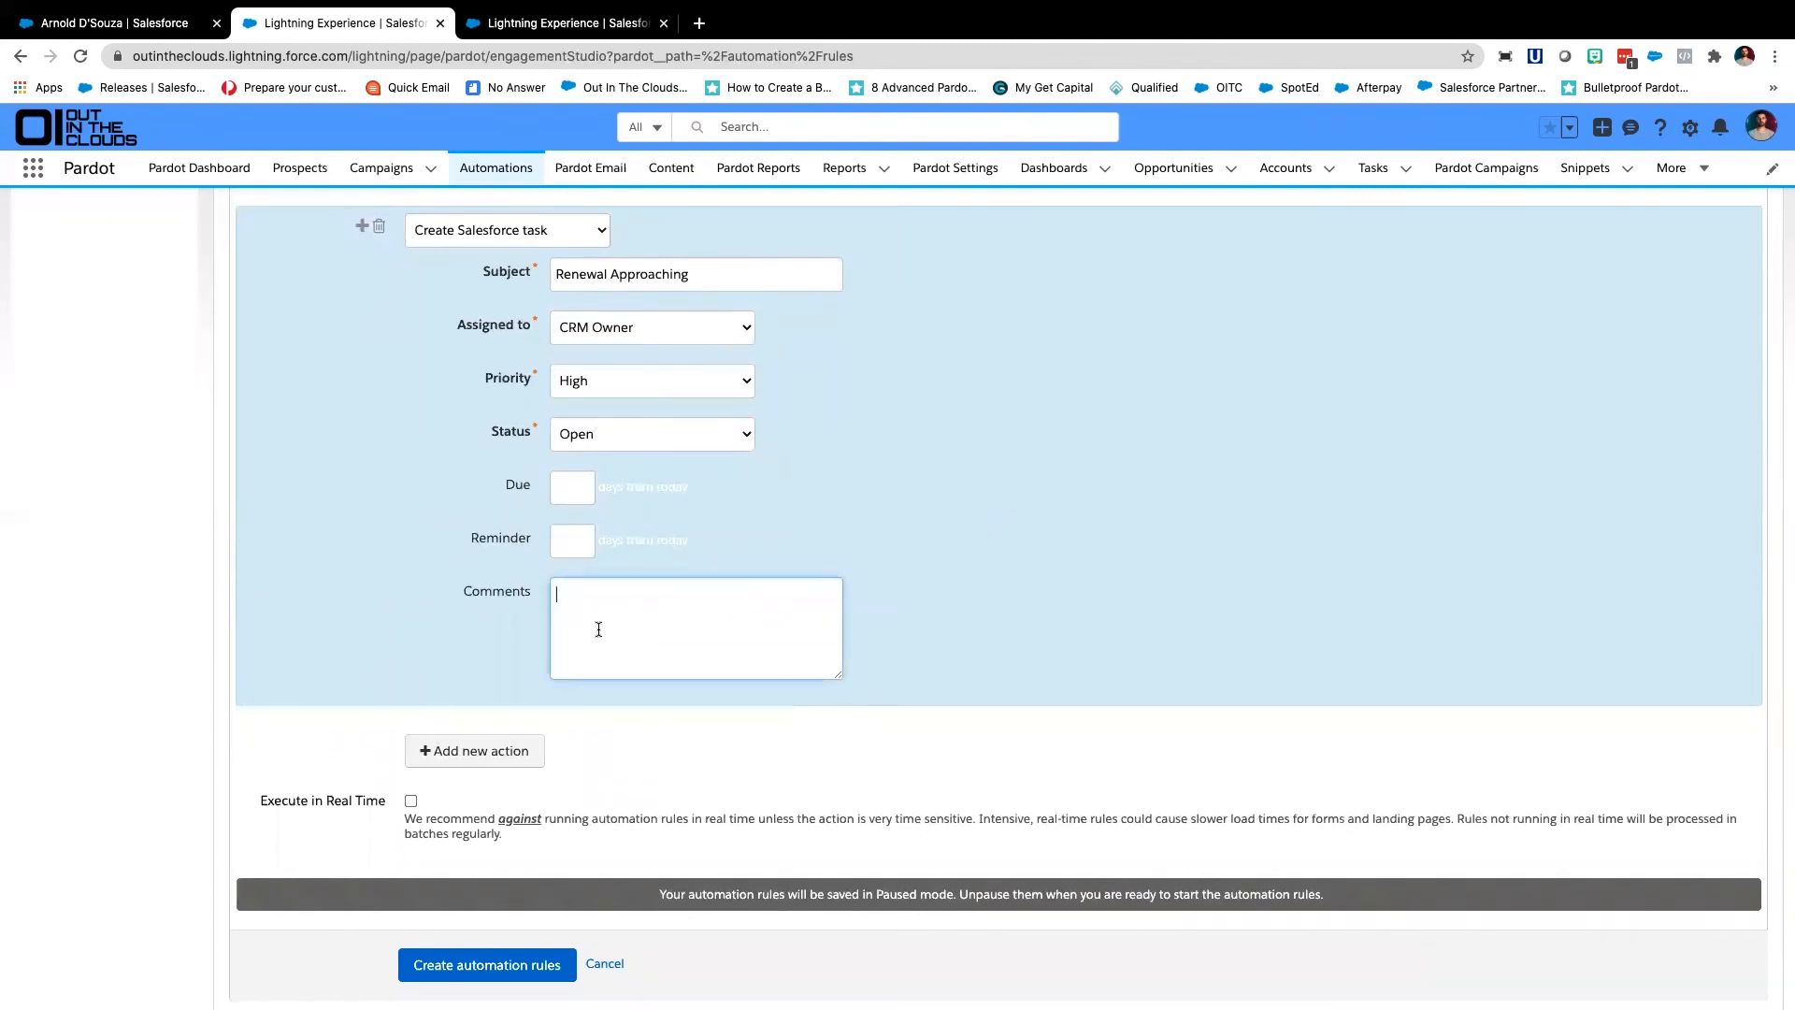
scroll(598, 654, "down", 1)
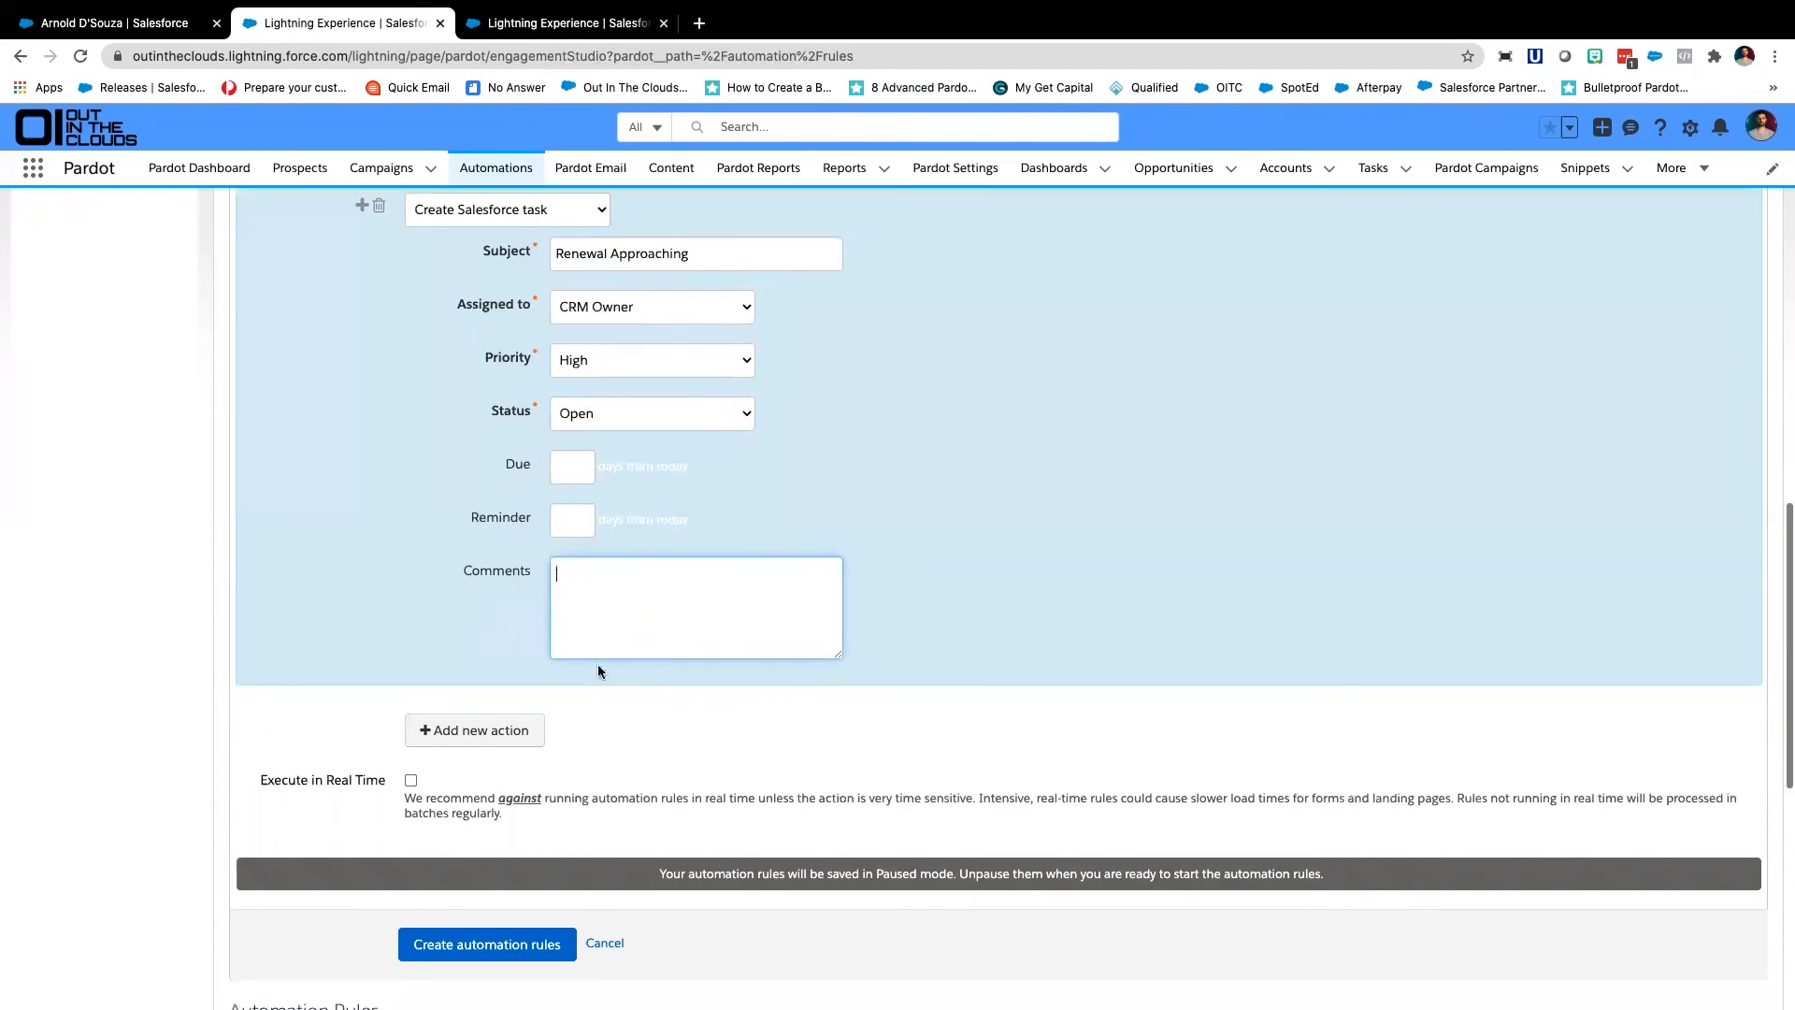
Create the automation rule and open "Pardot Ninja - Renewal Reminder" to review its rules and actions
left_click(524, 944)
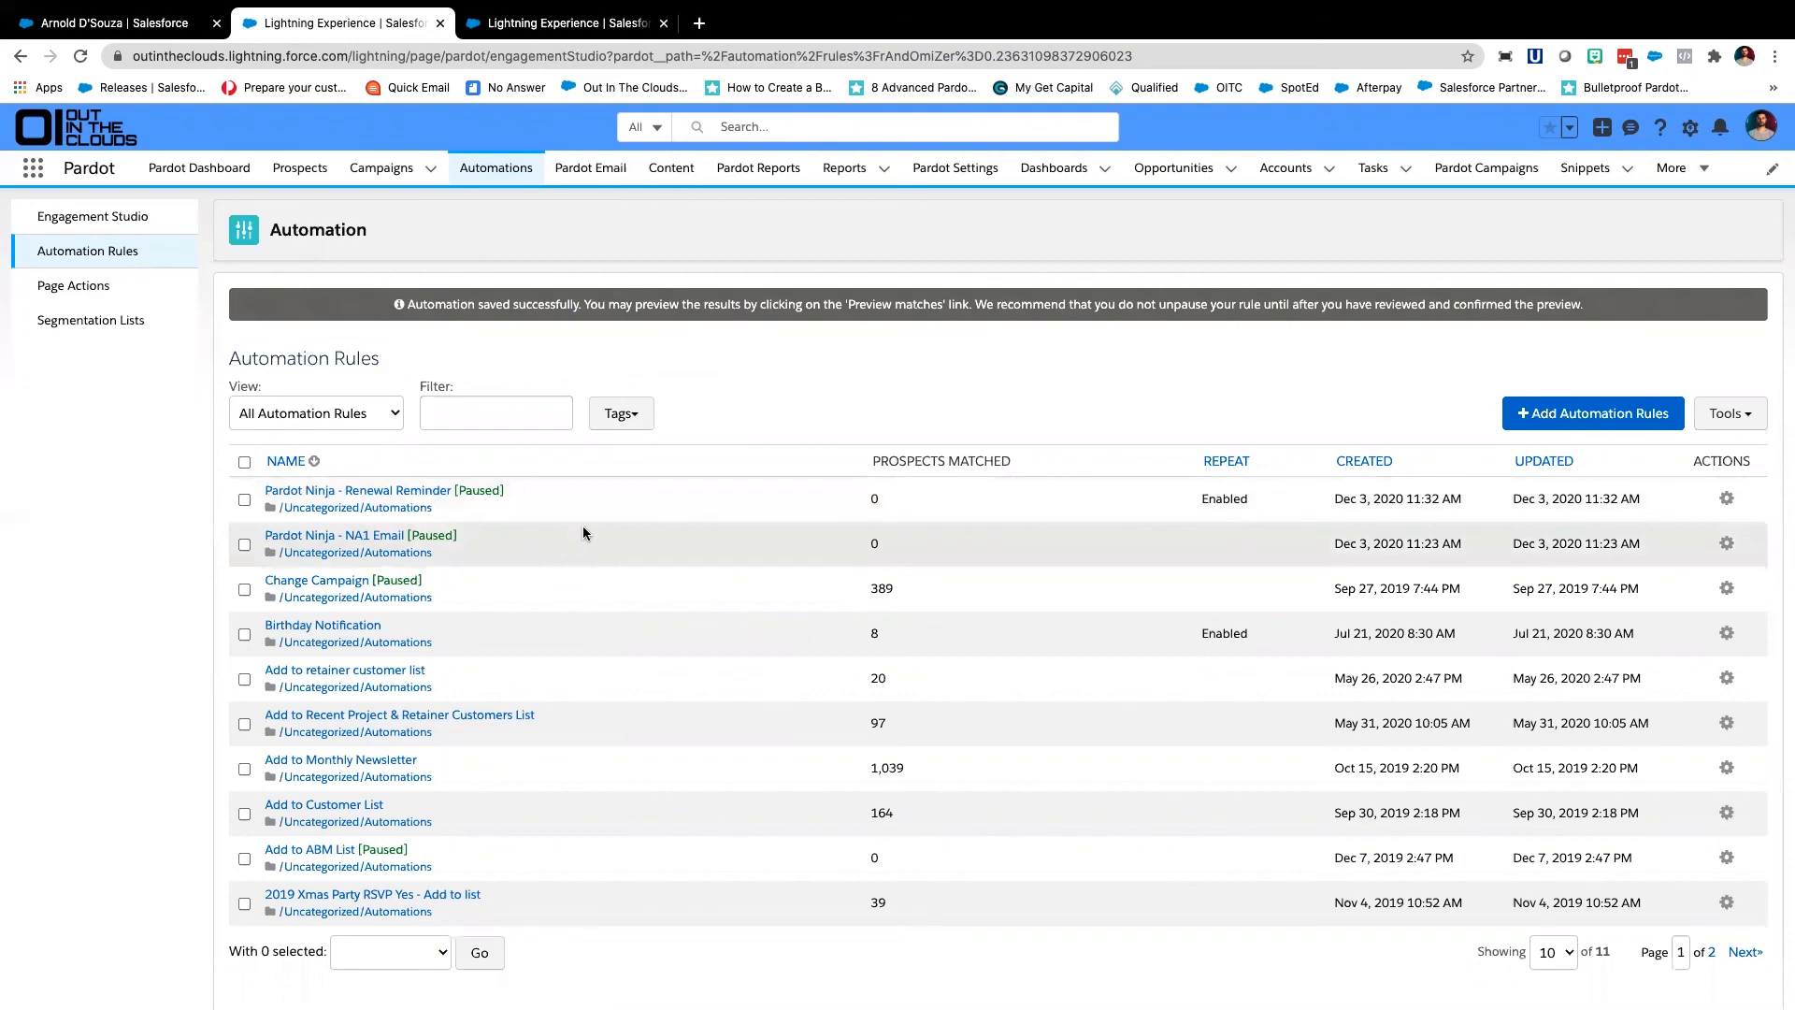
left_click(392, 490)
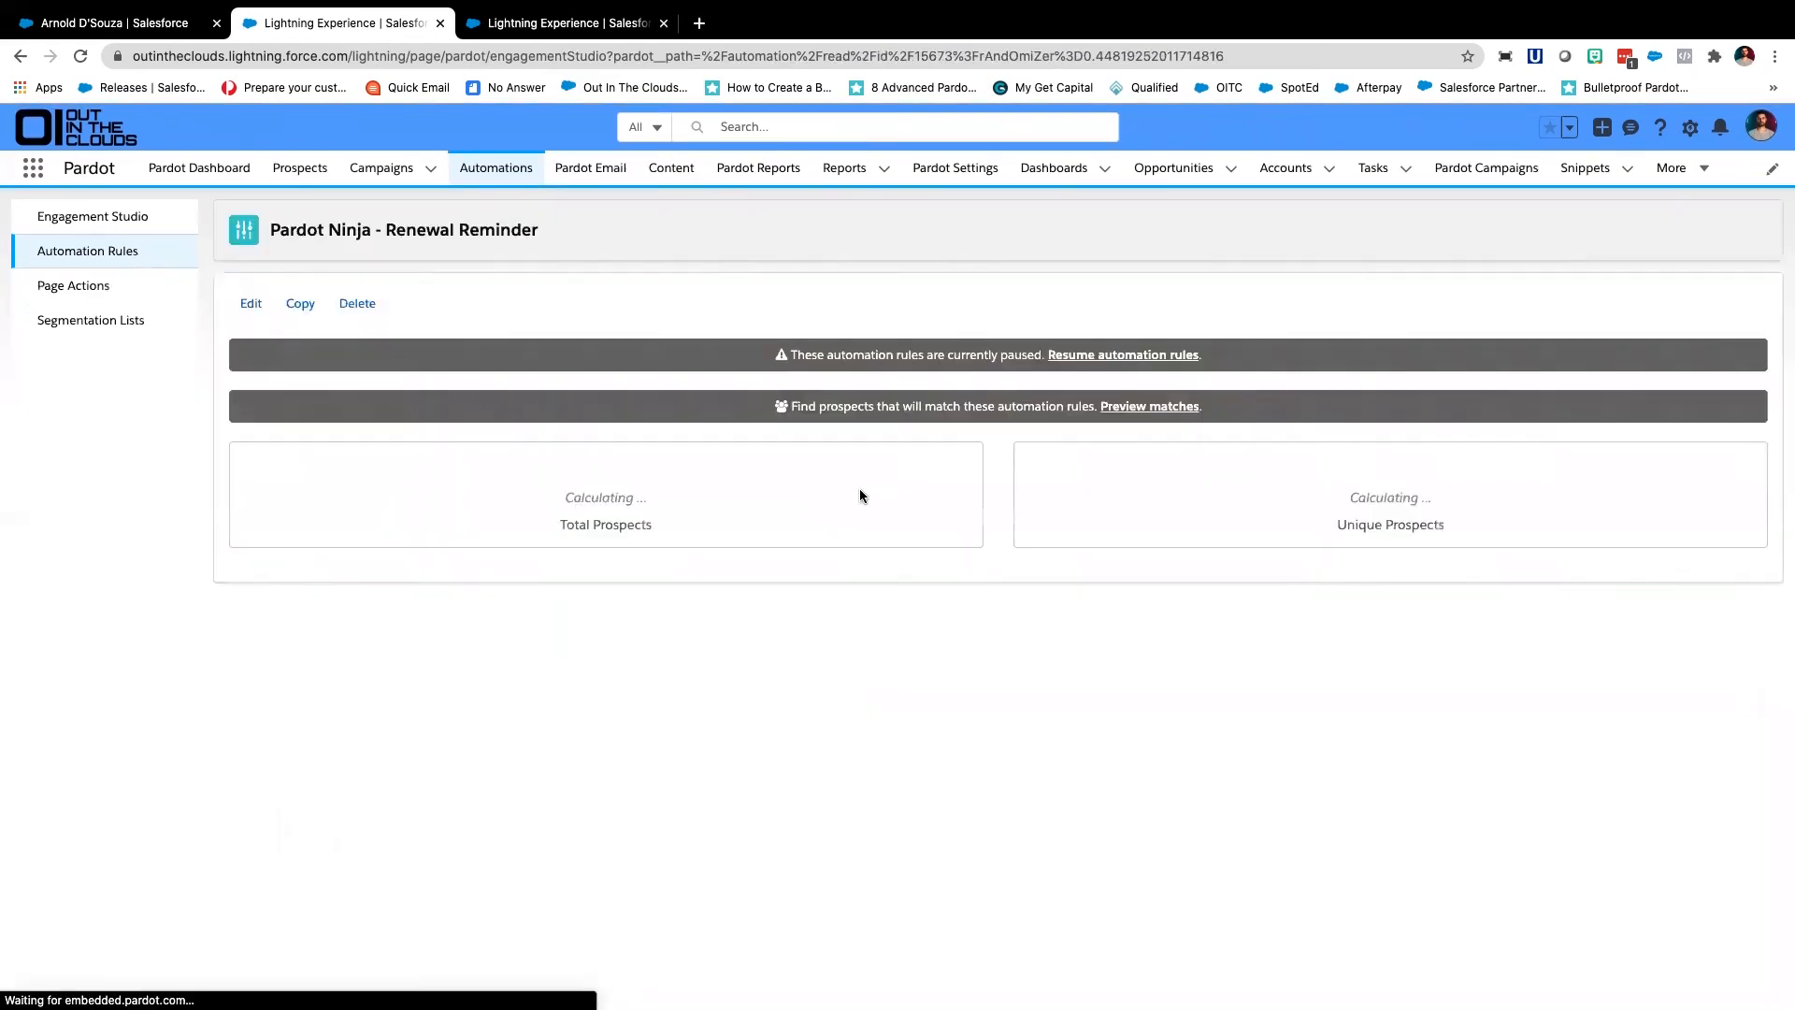
scroll(356, 548, "down", 4)
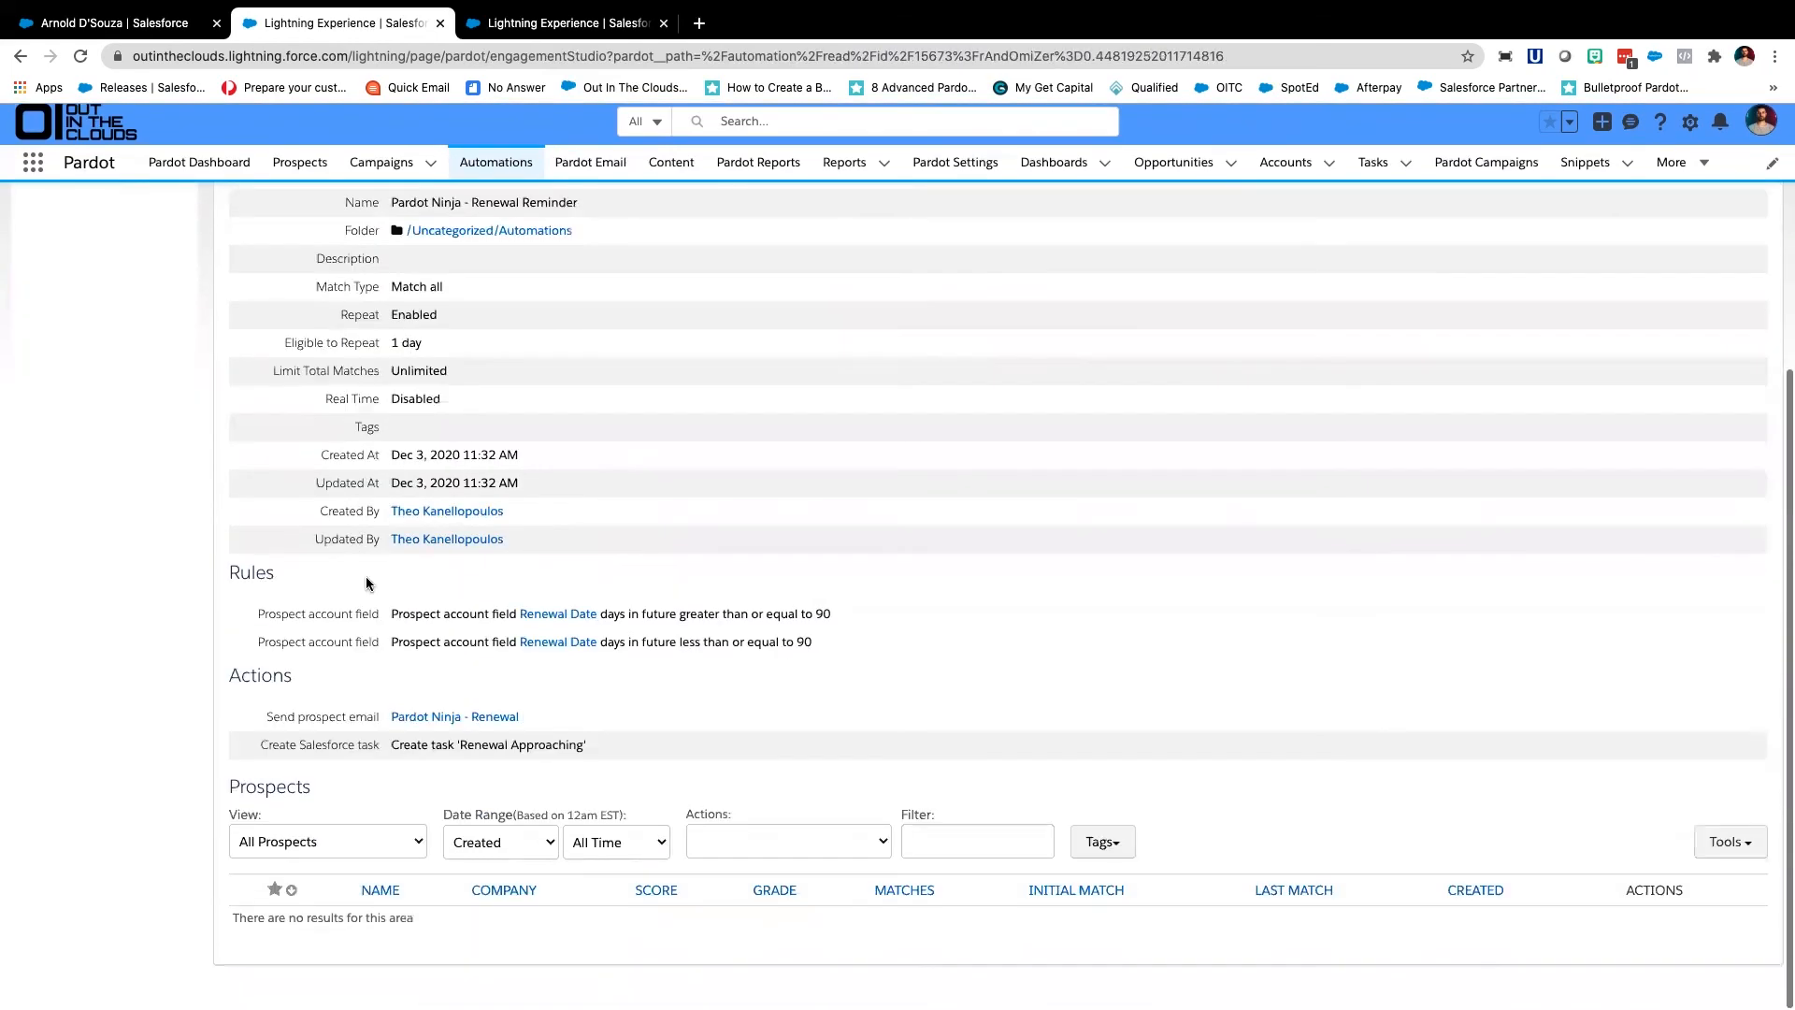